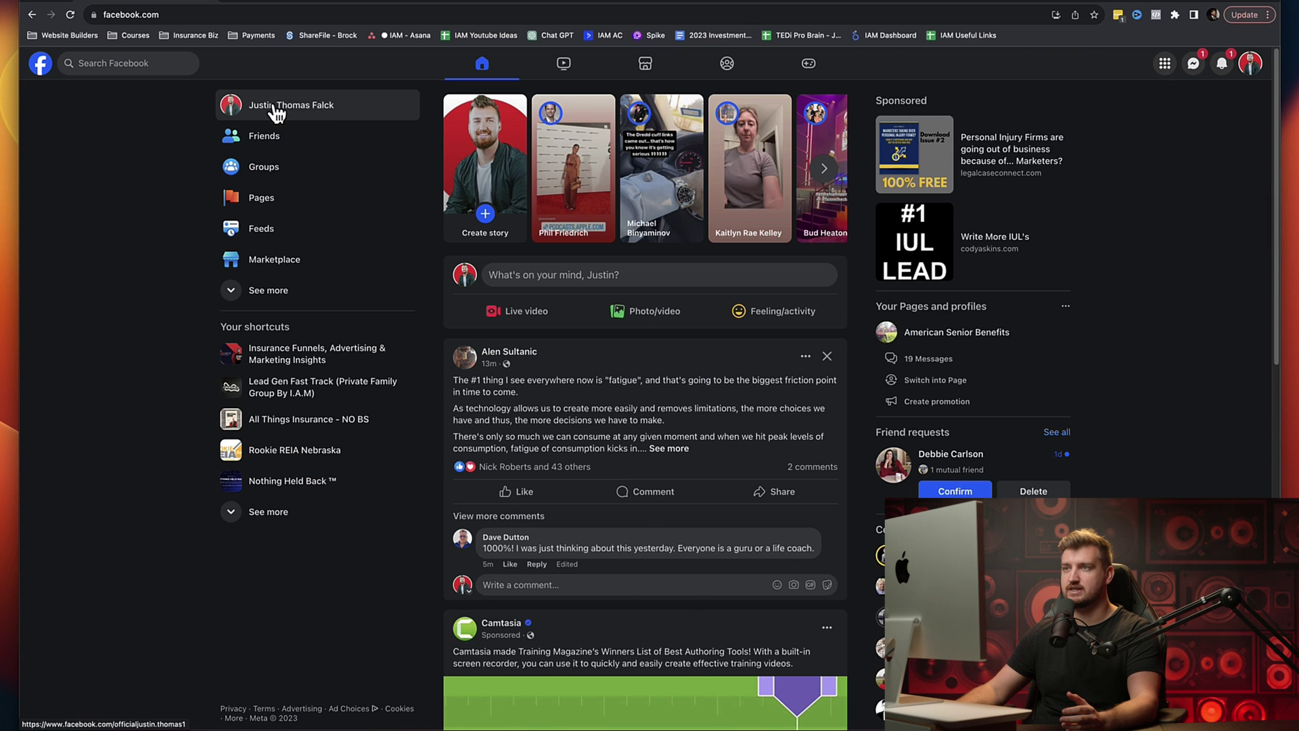
Step: Glance at the personal profile, then go back to the home feed
click(275, 108)
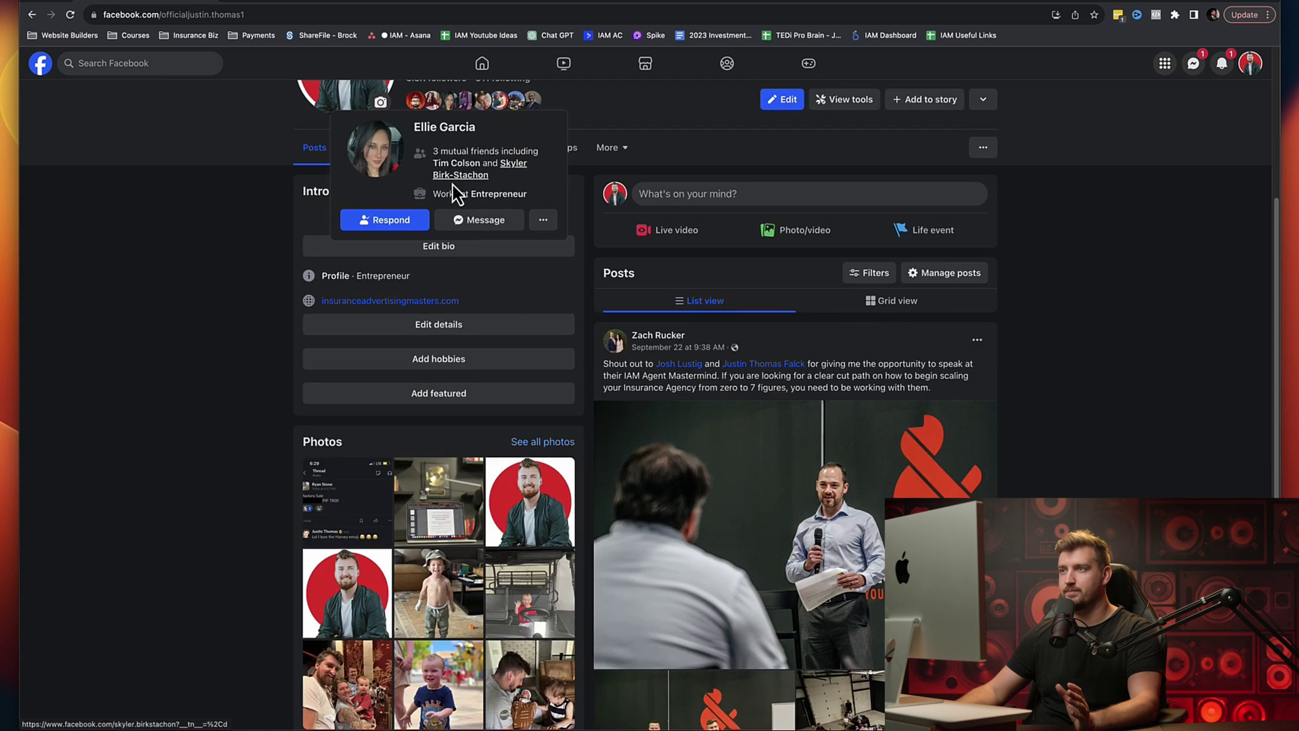
scroll(456, 195, up, 4)
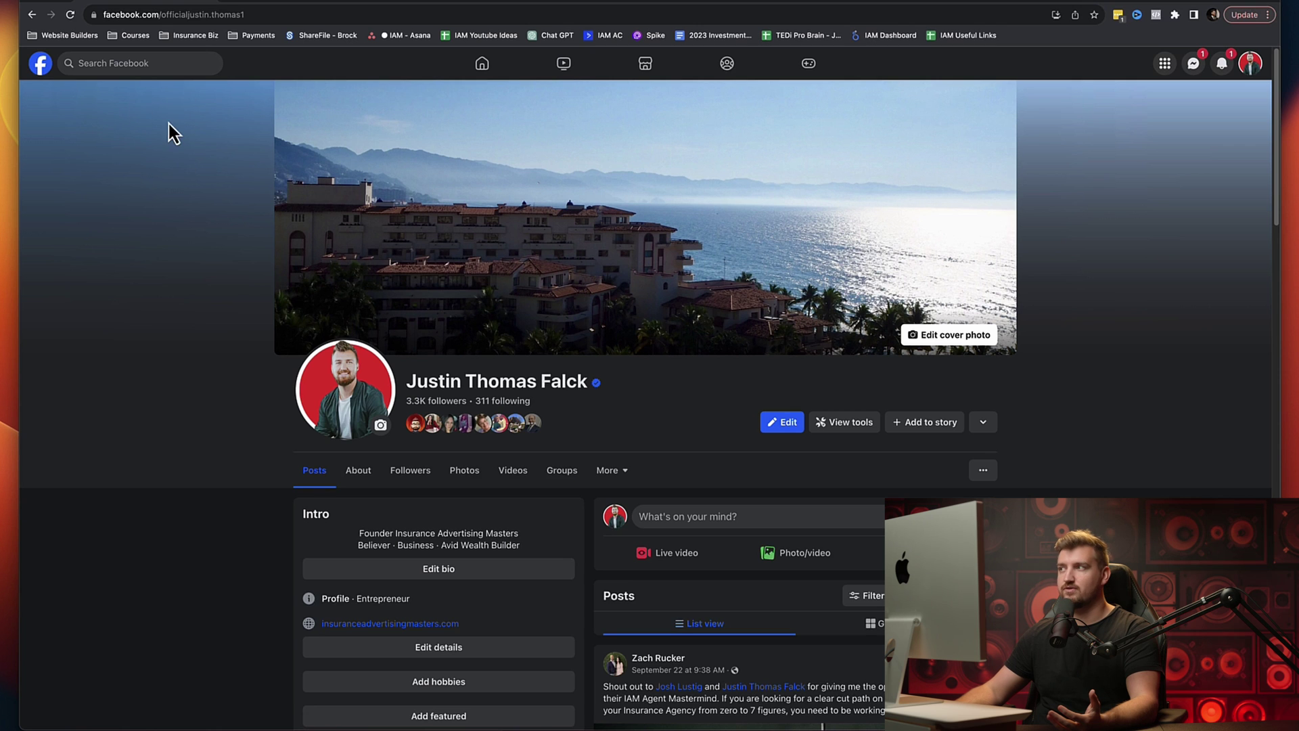
click(40, 65)
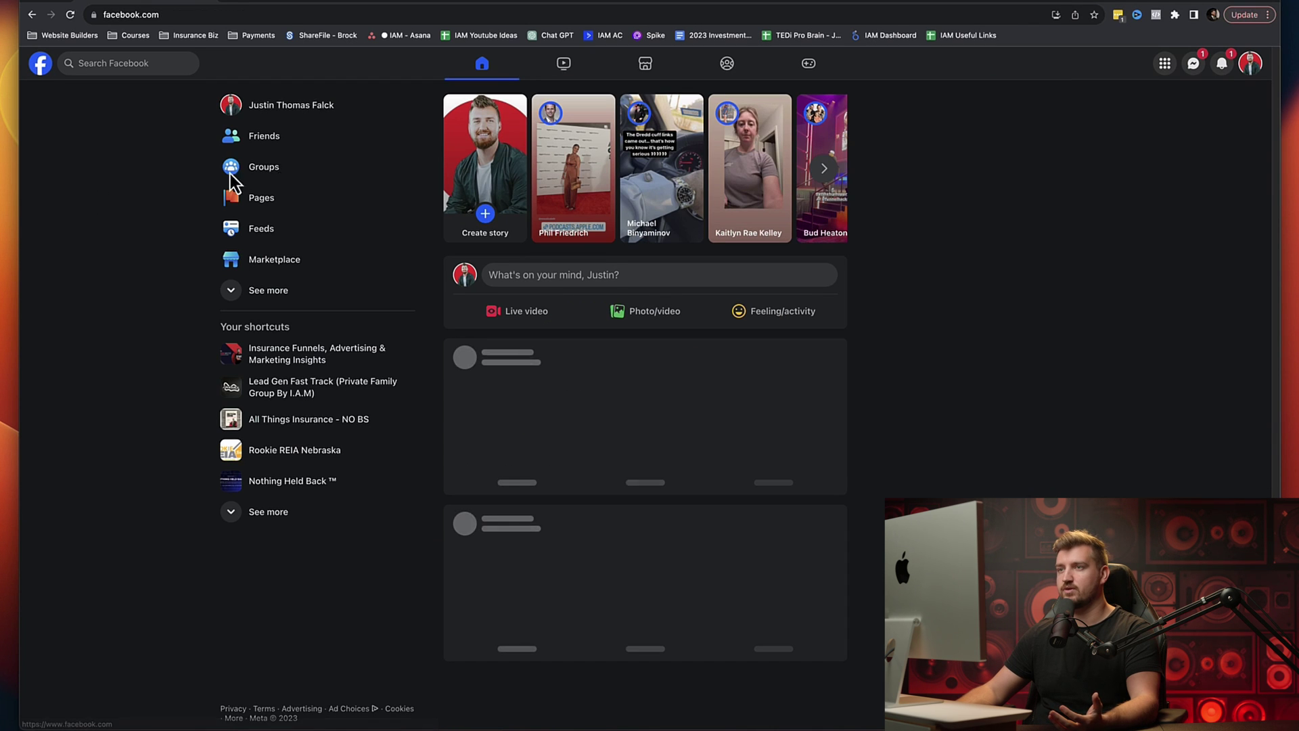
Step: Open the personal-brand Page from Pages you manage, scroll through it, and return home
click(257, 202)
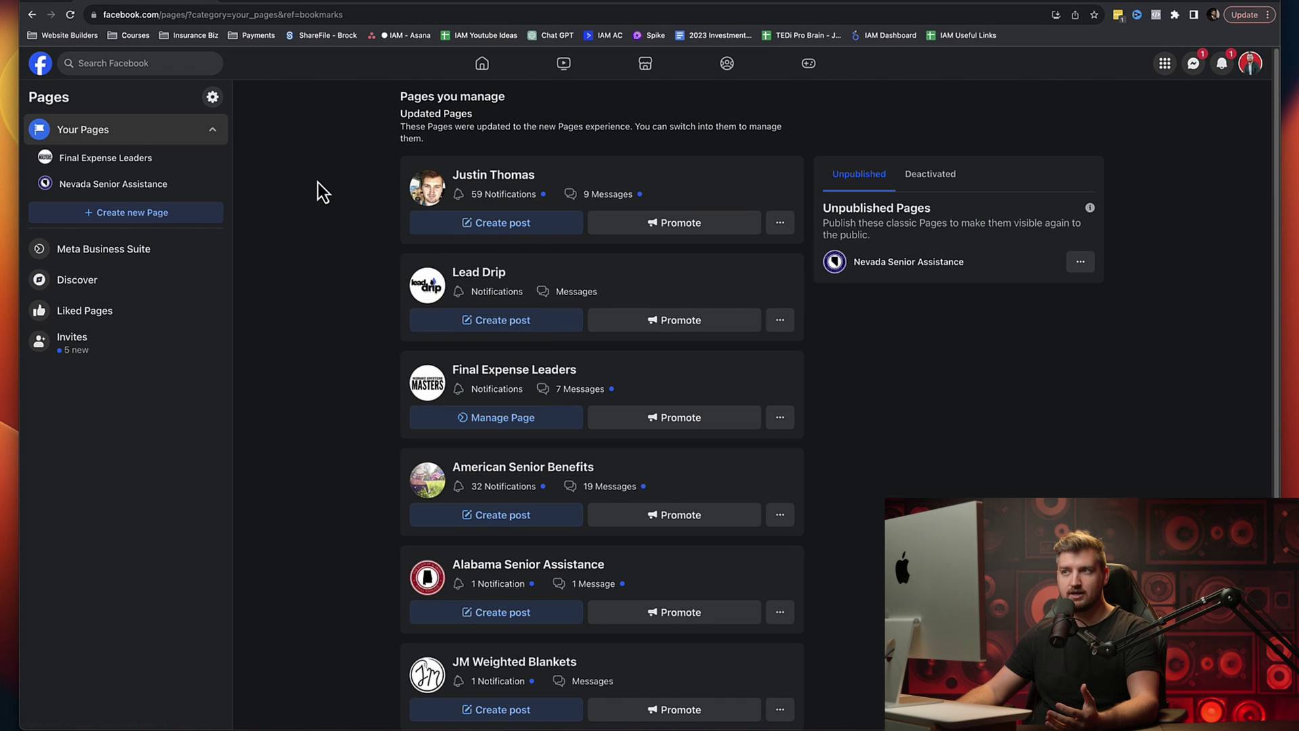
click(428, 193)
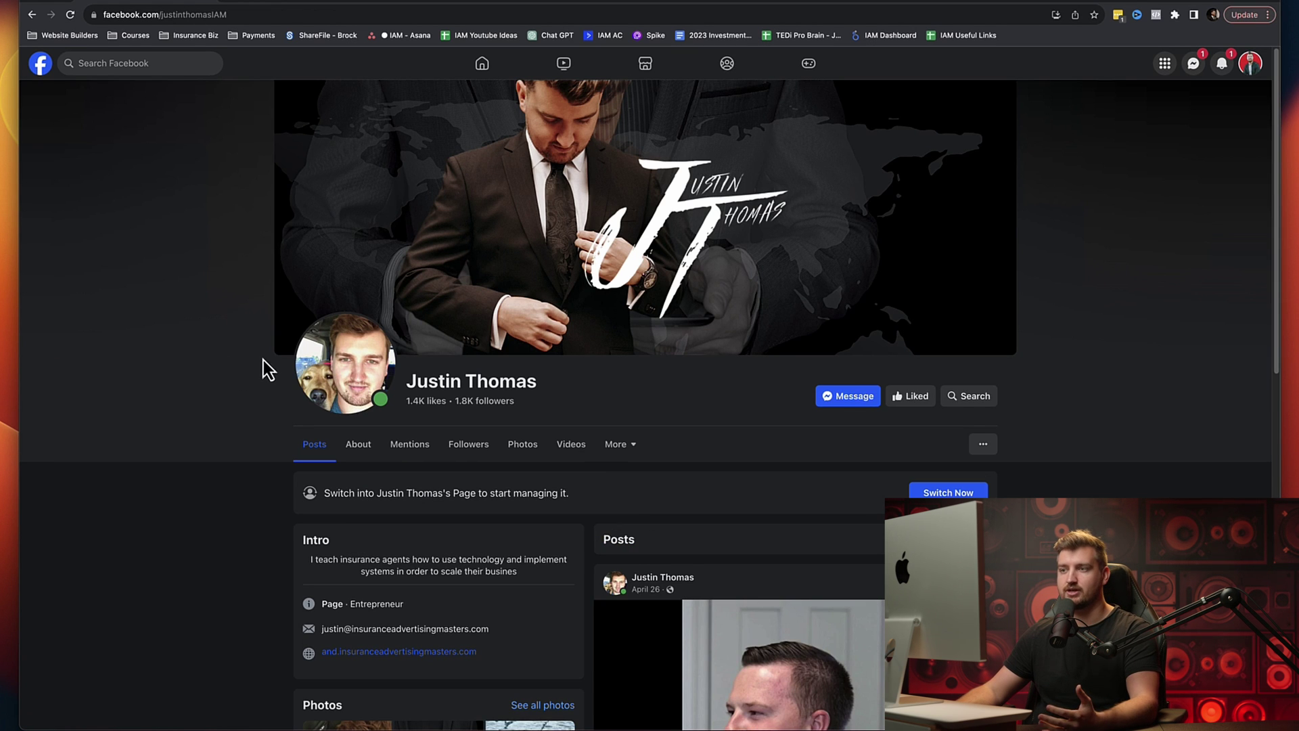
scroll(238, 400, down, 1)
scroll(237, 396, up, 1)
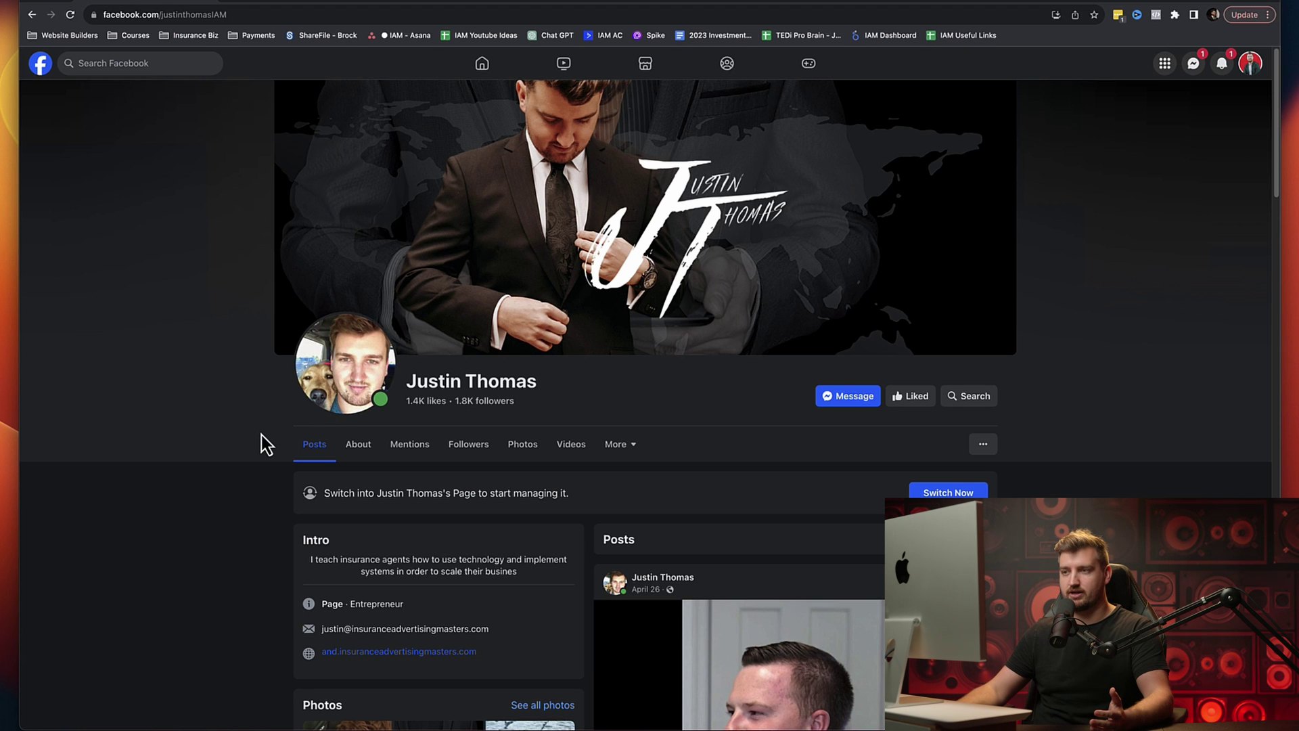
scroll(261, 434, down, 2)
scroll(252, 441, down, 3)
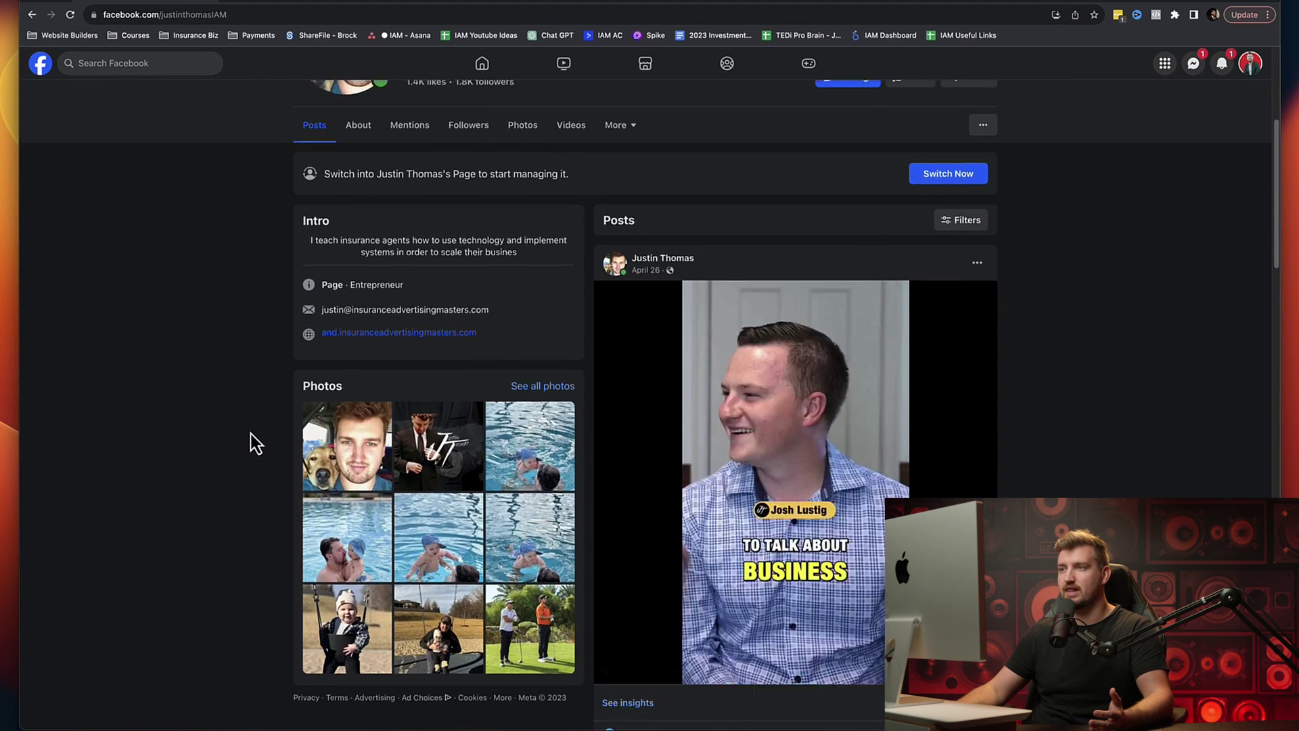
scroll(252, 442, up, 5)
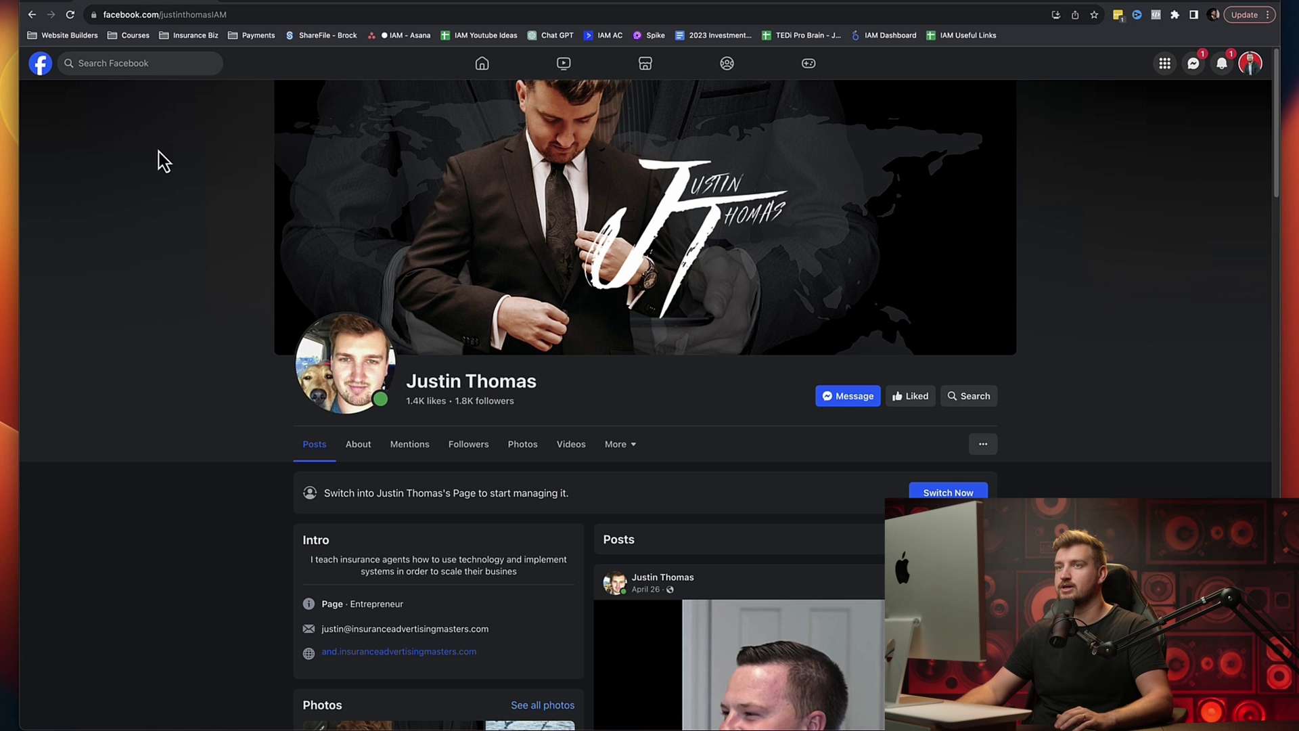
click(41, 64)
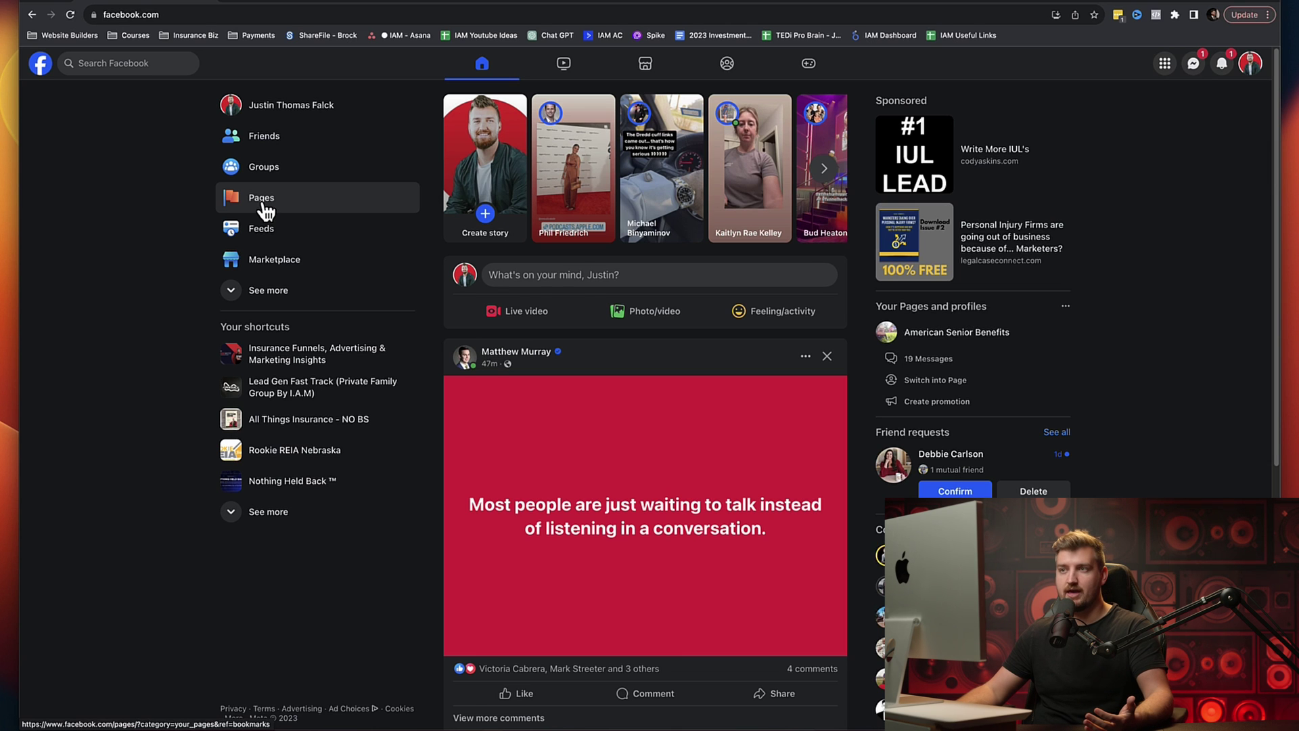
Step: Look over the Final Expense Leaders Page, then reopen the Pages you manage list
click(264, 207)
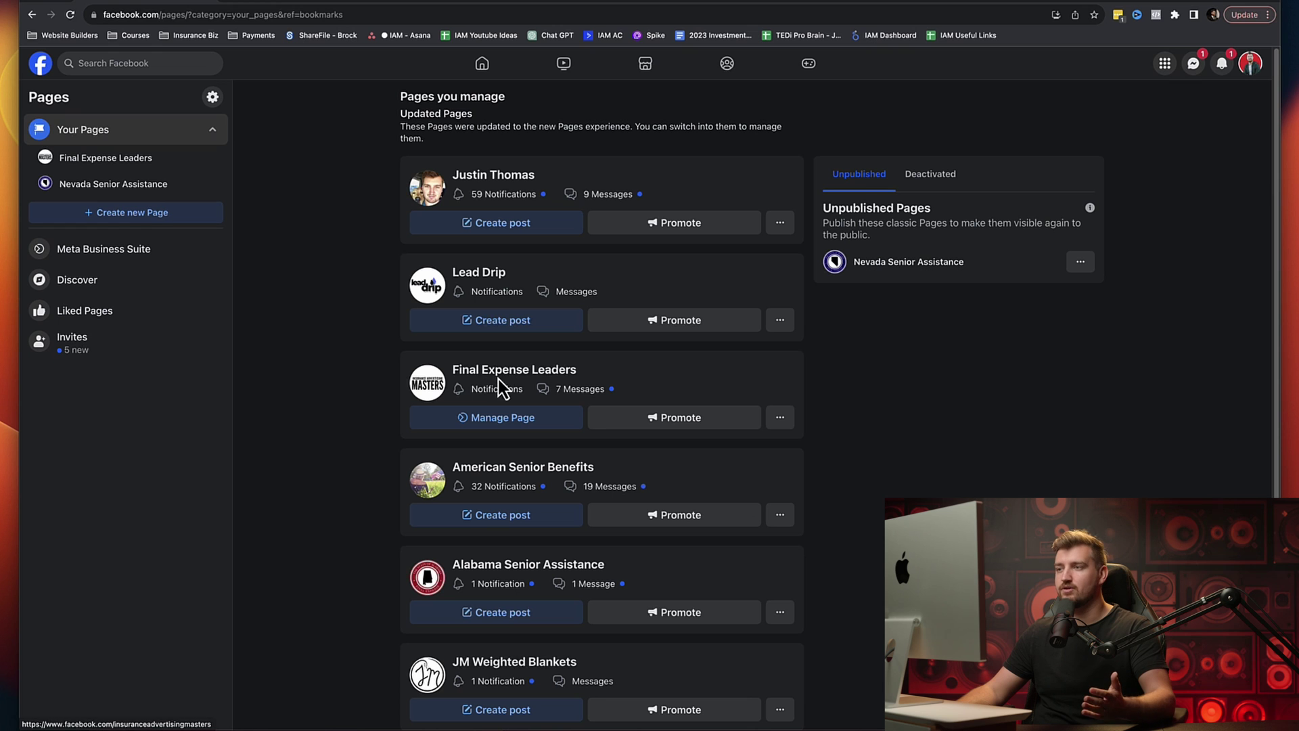
click(513, 372)
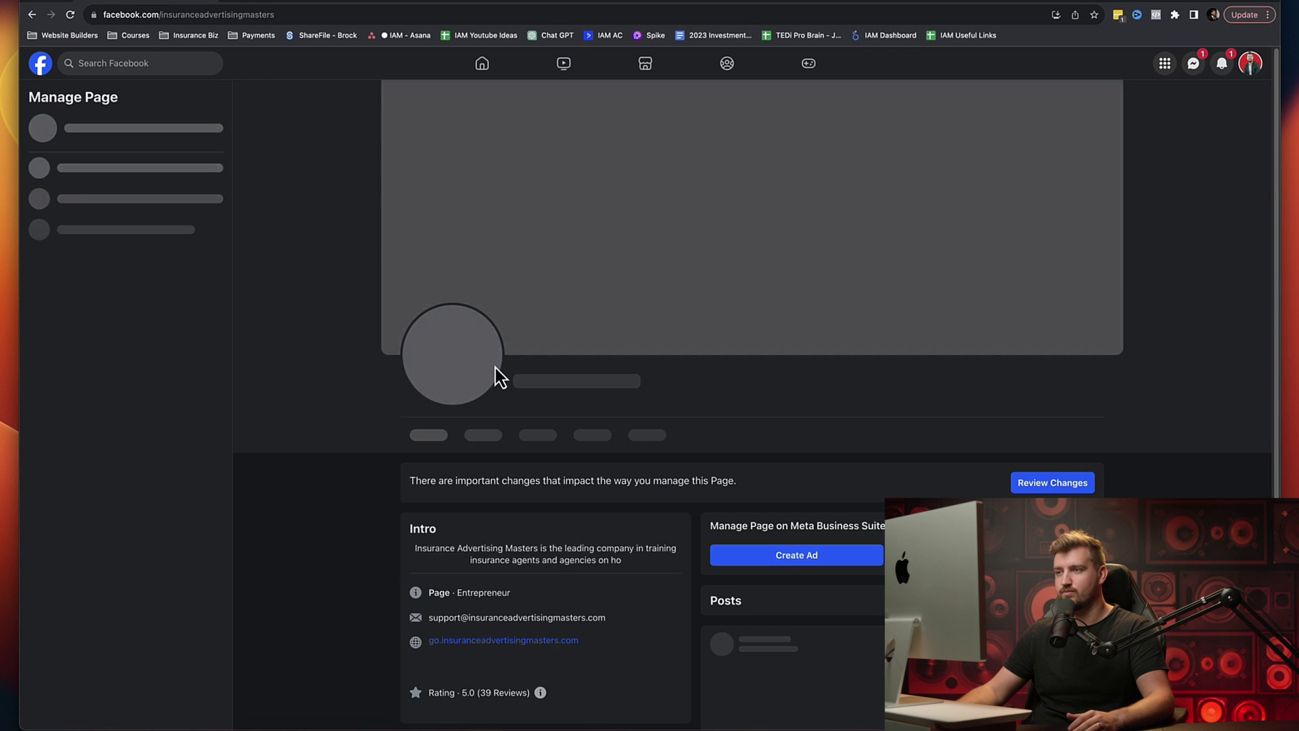
scroll(356, 424, down, 1)
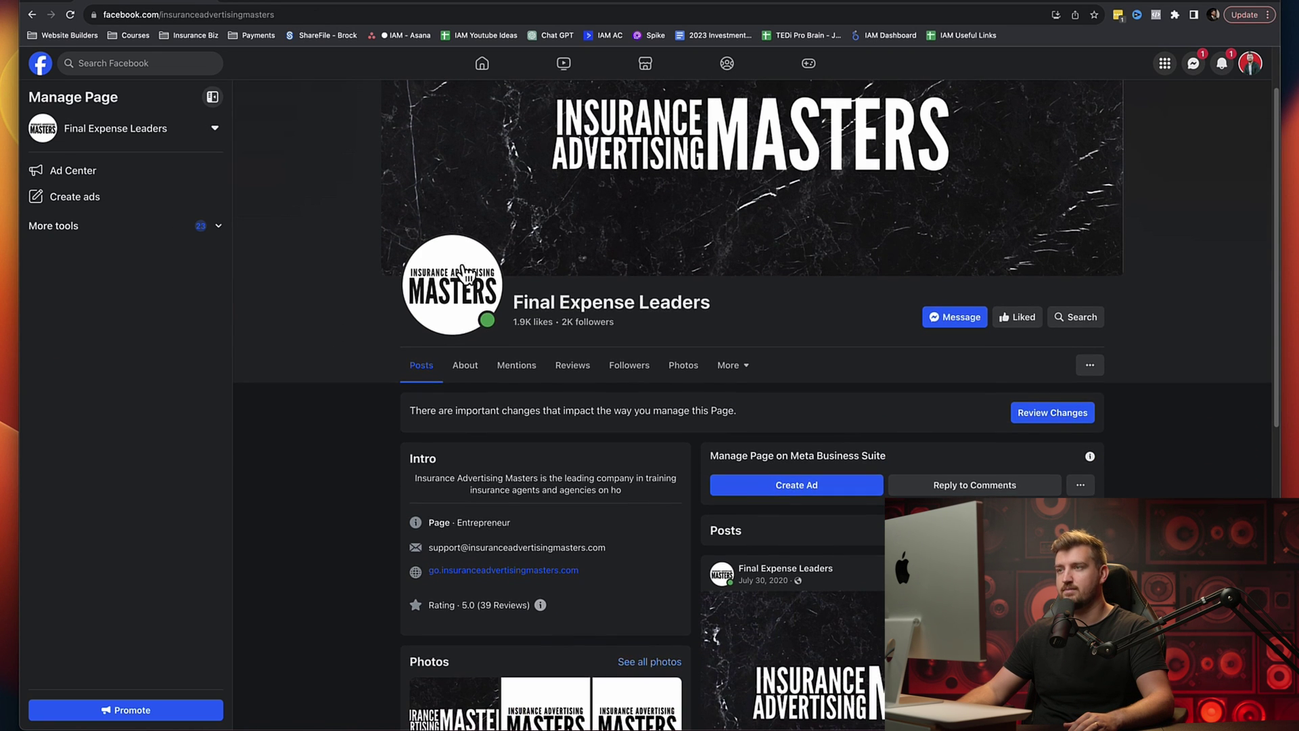
scroll(685, 175, up, 1)
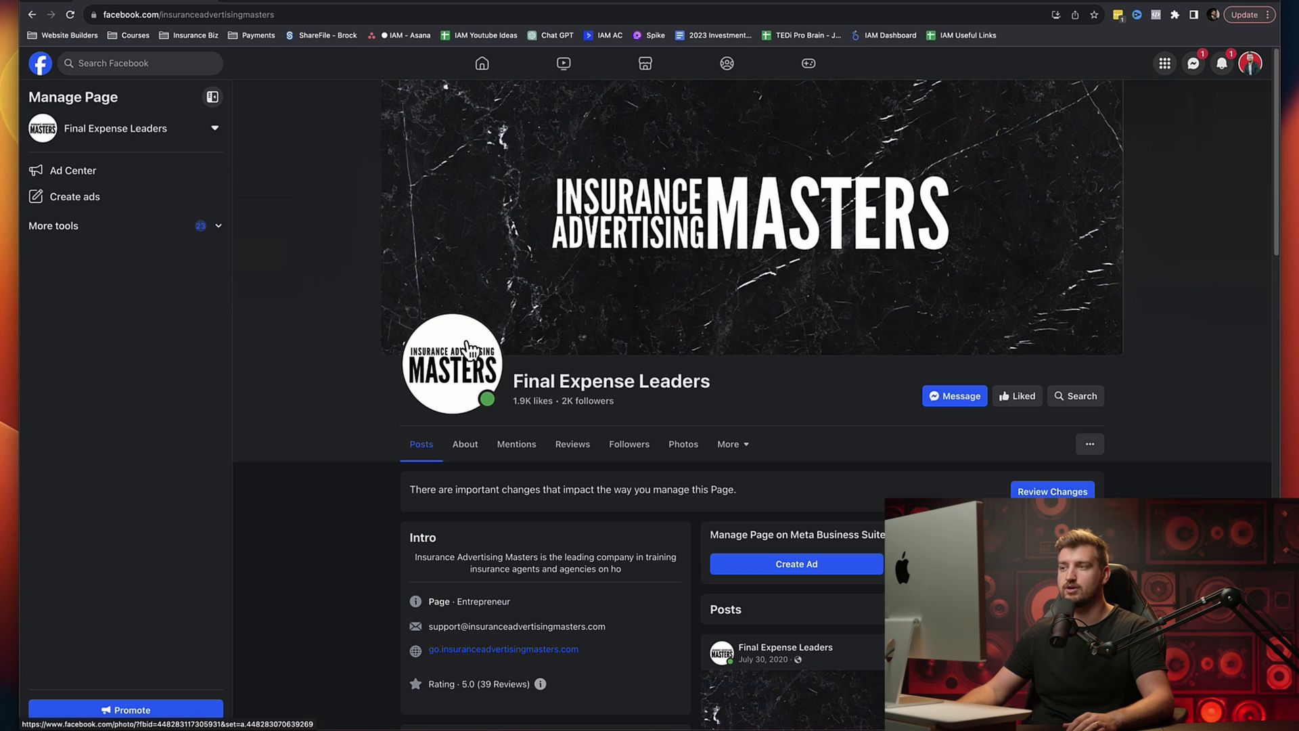
scroll(474, 321, down, 3)
scroll(393, 303, up, 3)
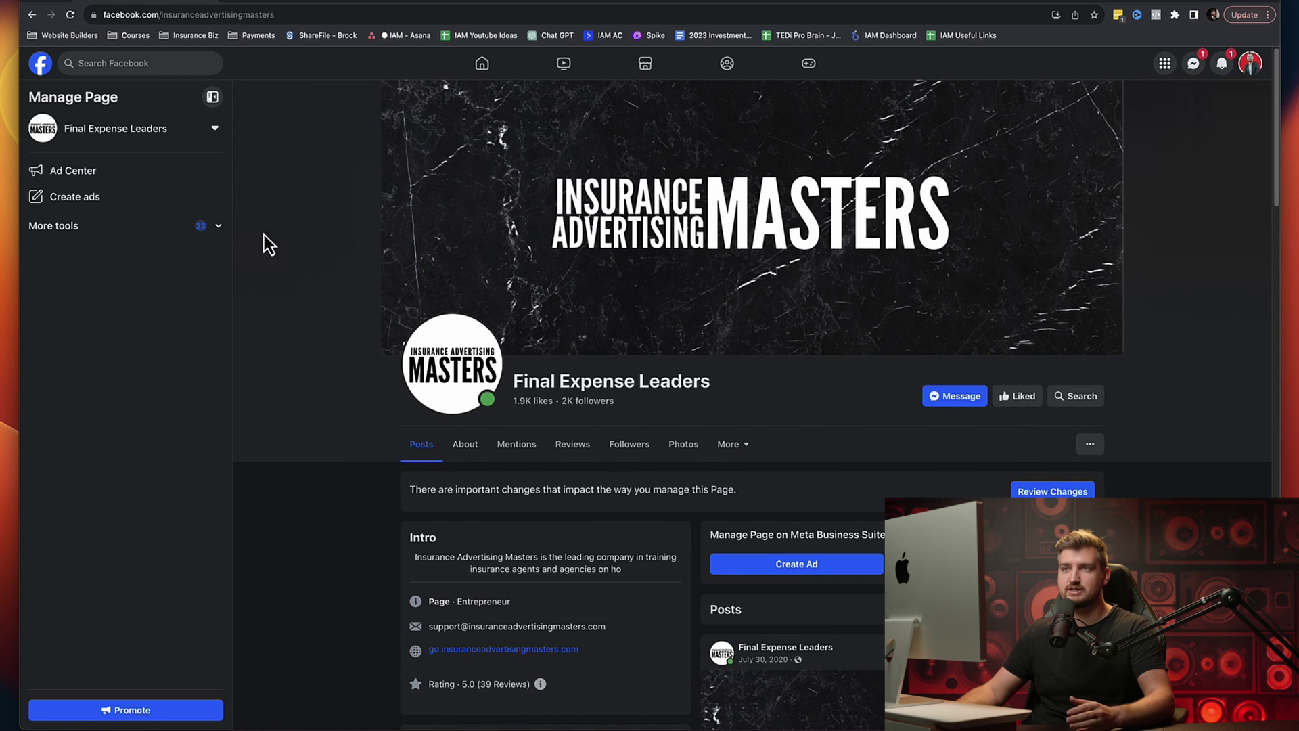
click(40, 63)
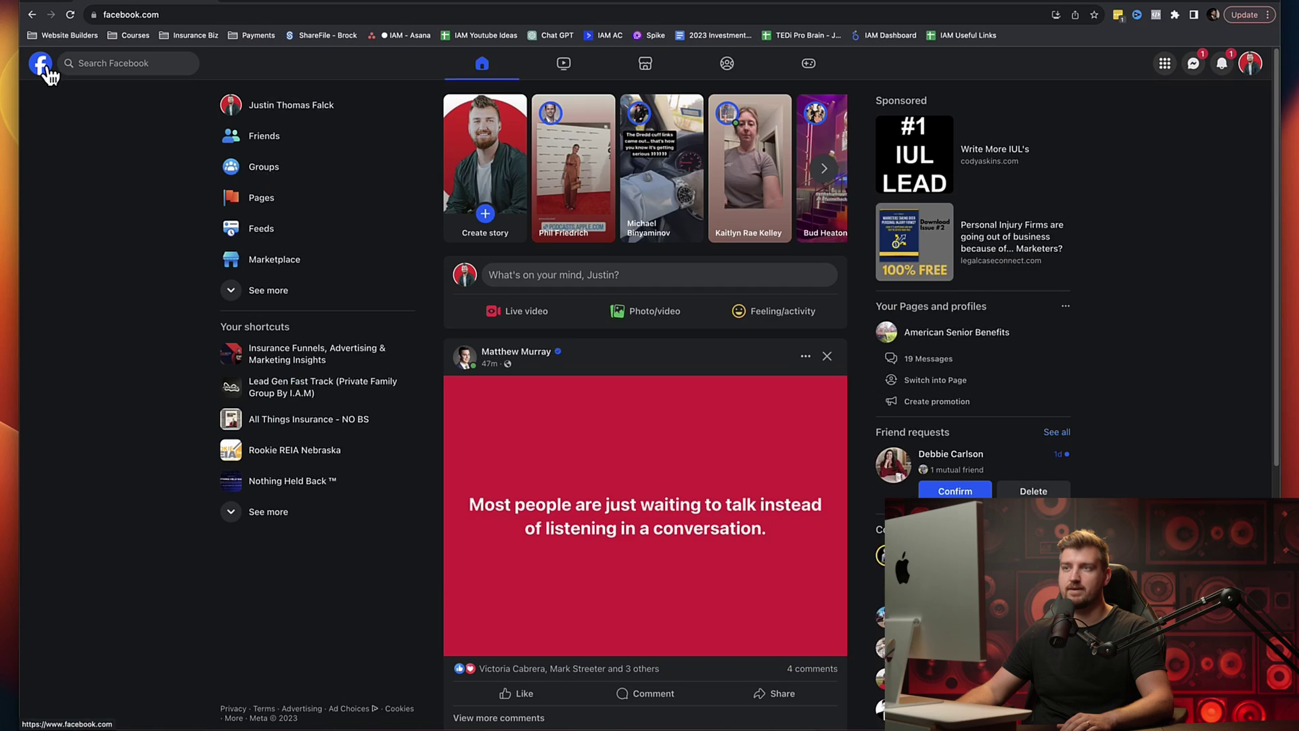
click(275, 201)
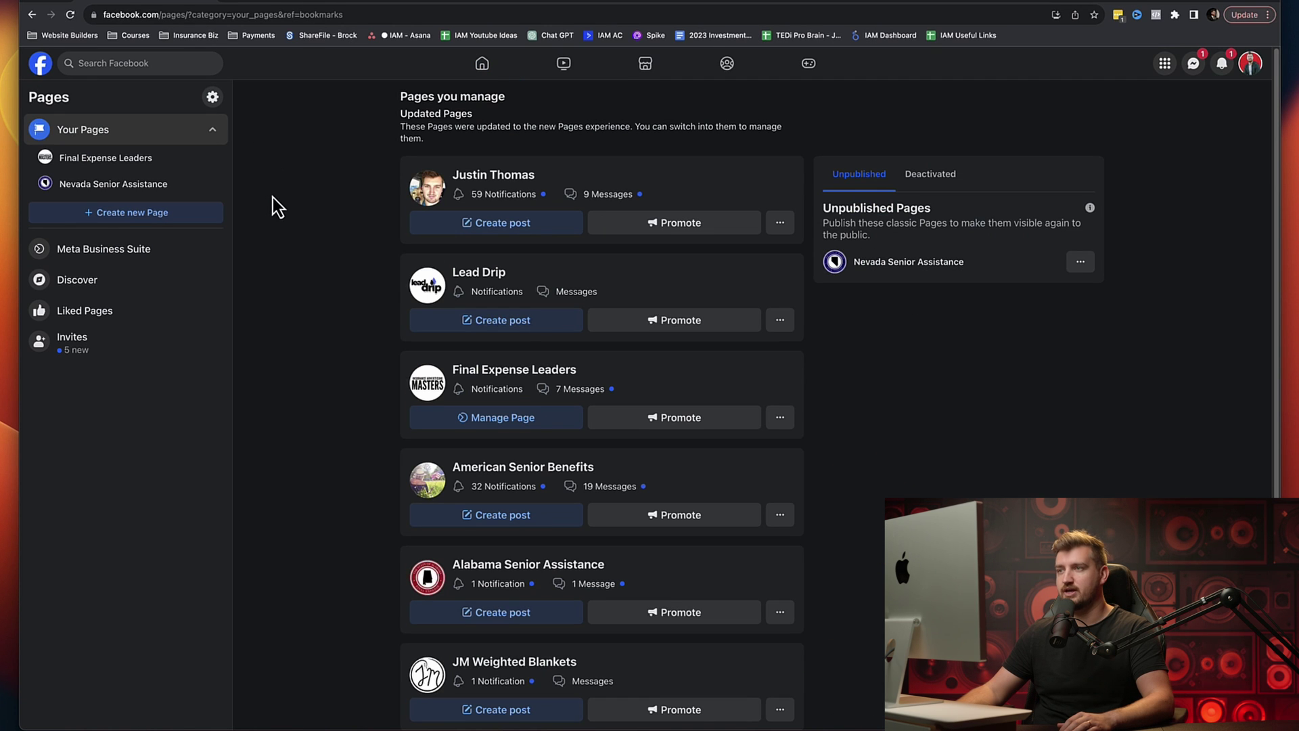
Step: Start a new Page named 'Insurance Advertising Masters'
click(118, 216)
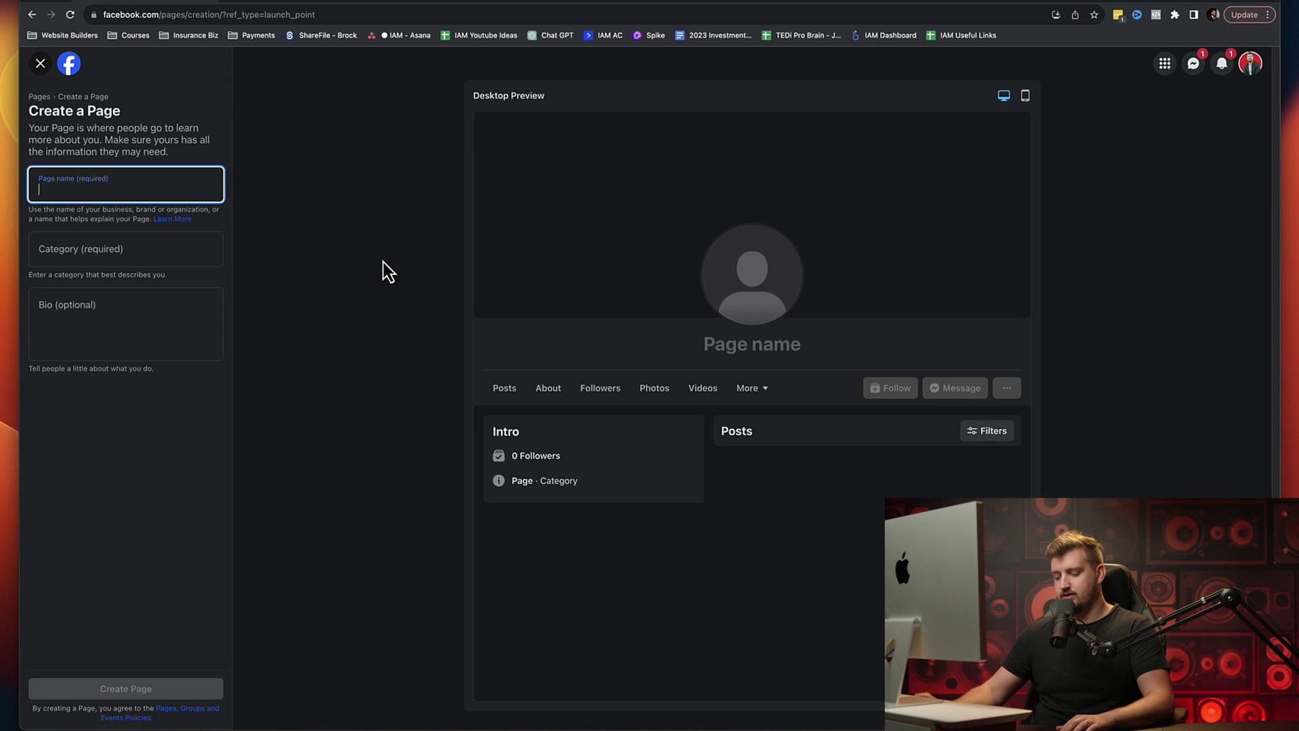
text(Ins)
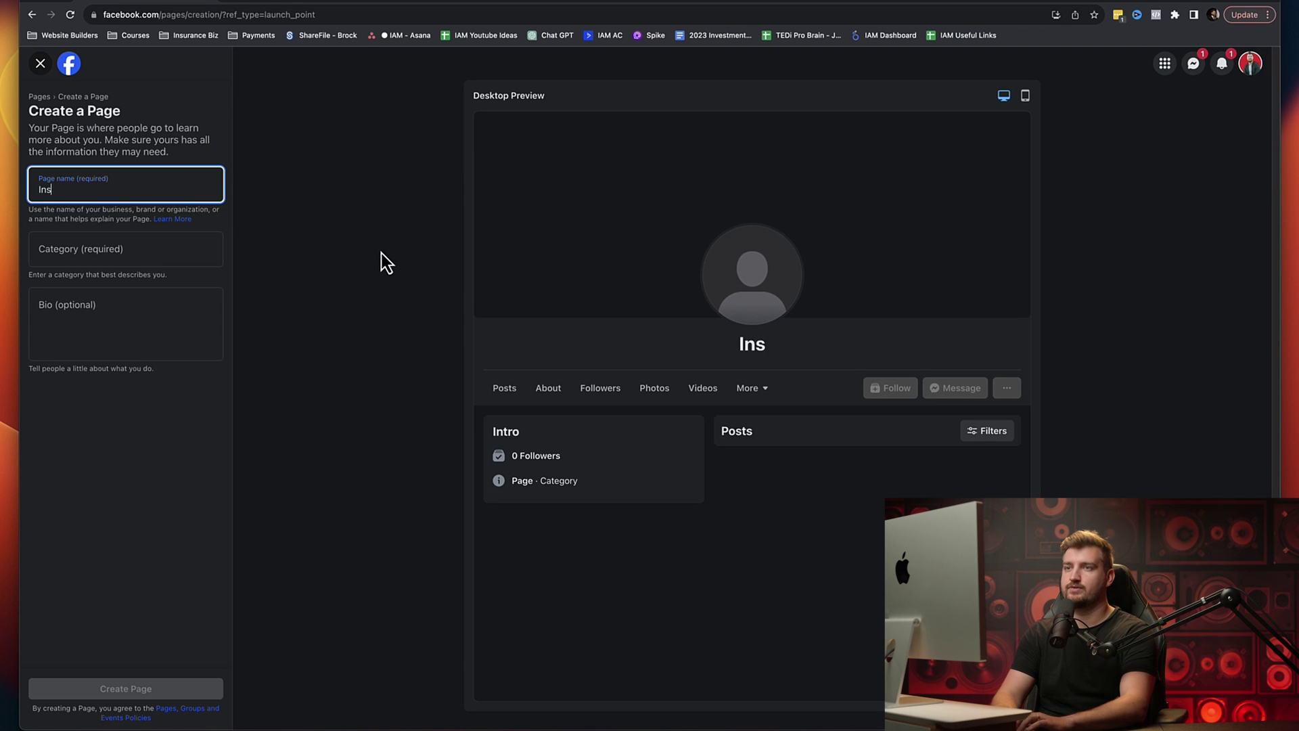
text(urac)
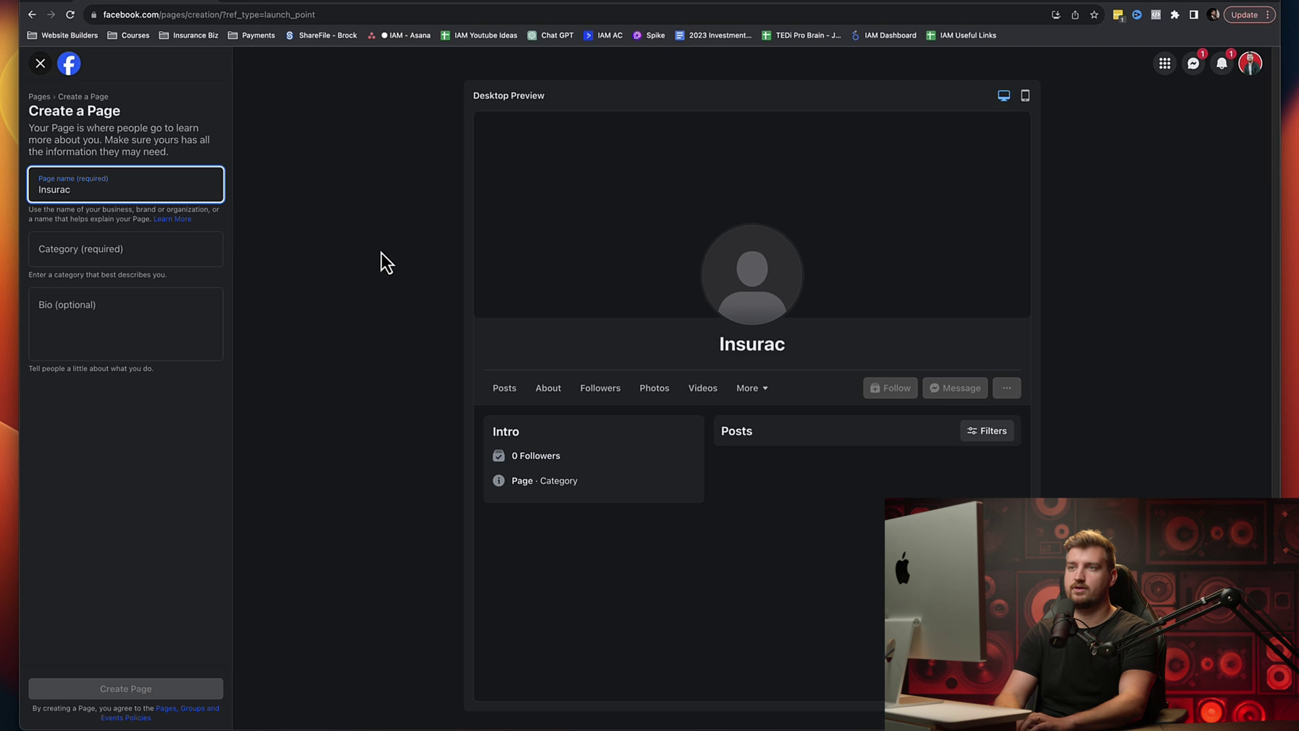
key(BackSpace)
key(BackSpace)
key(BackSpace)
key(BackSpace)
text(urance Adve)
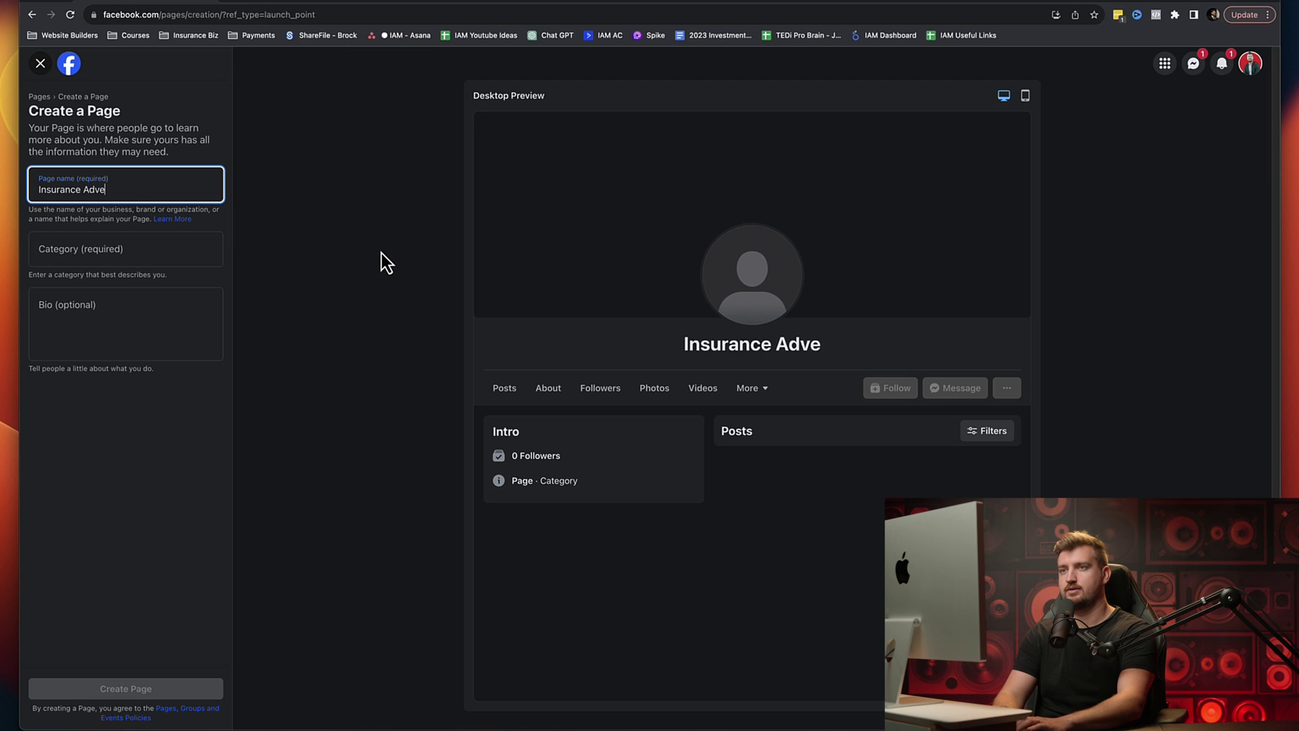
text(rtising Masters)
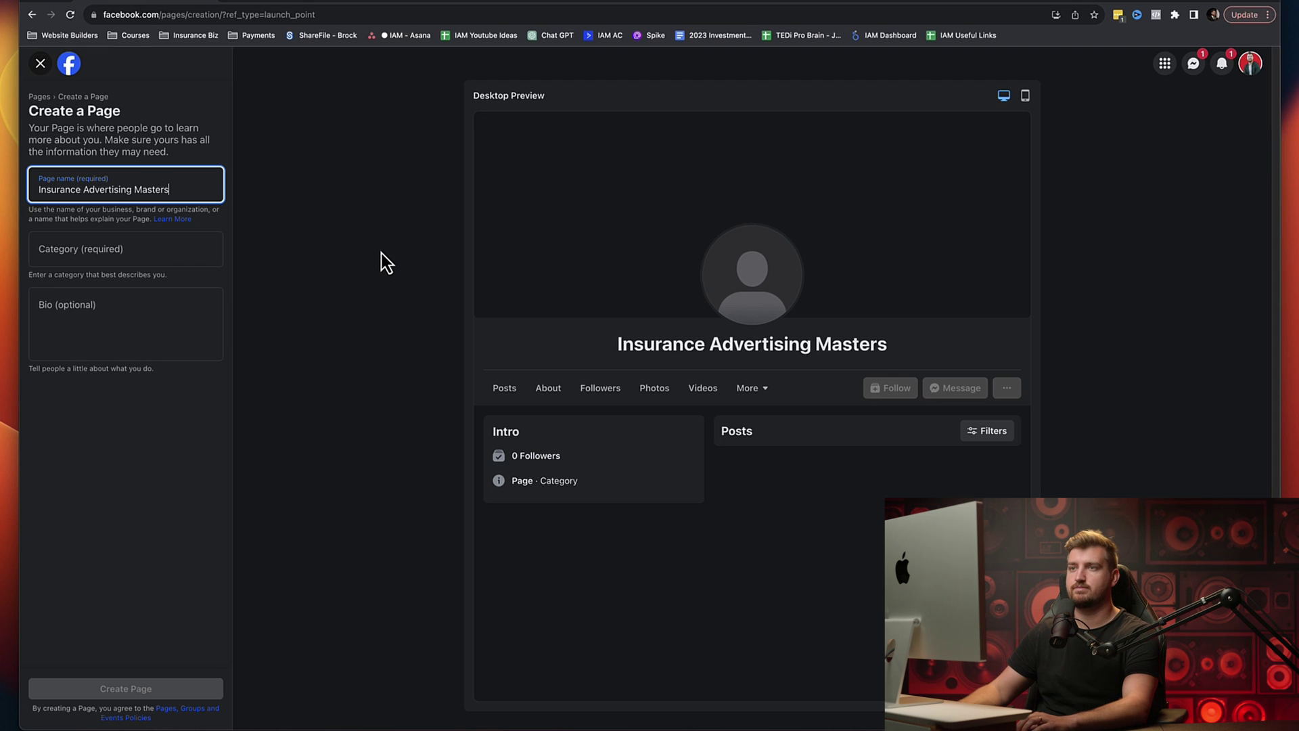
Step: Choose Advertising/Marketing as the Page category and clear the leftover category search text
click(136, 245)
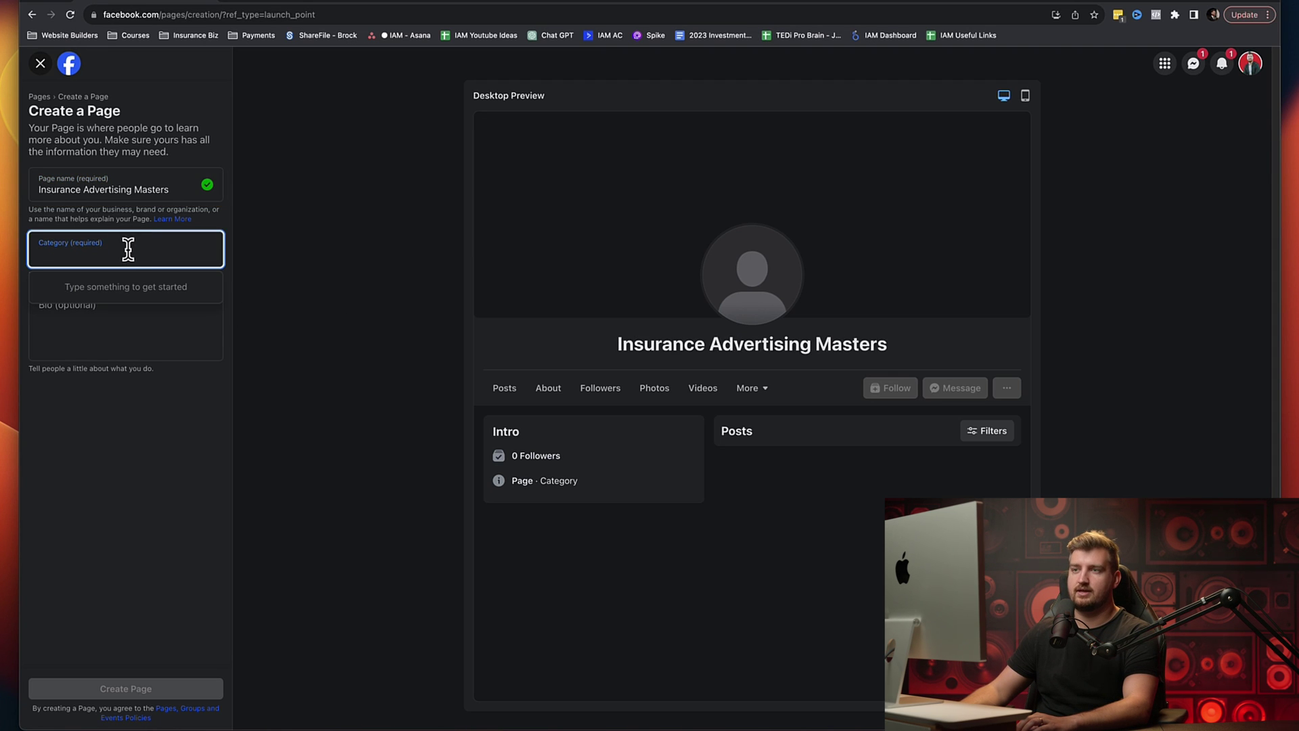
click(125, 281)
click(120, 248)
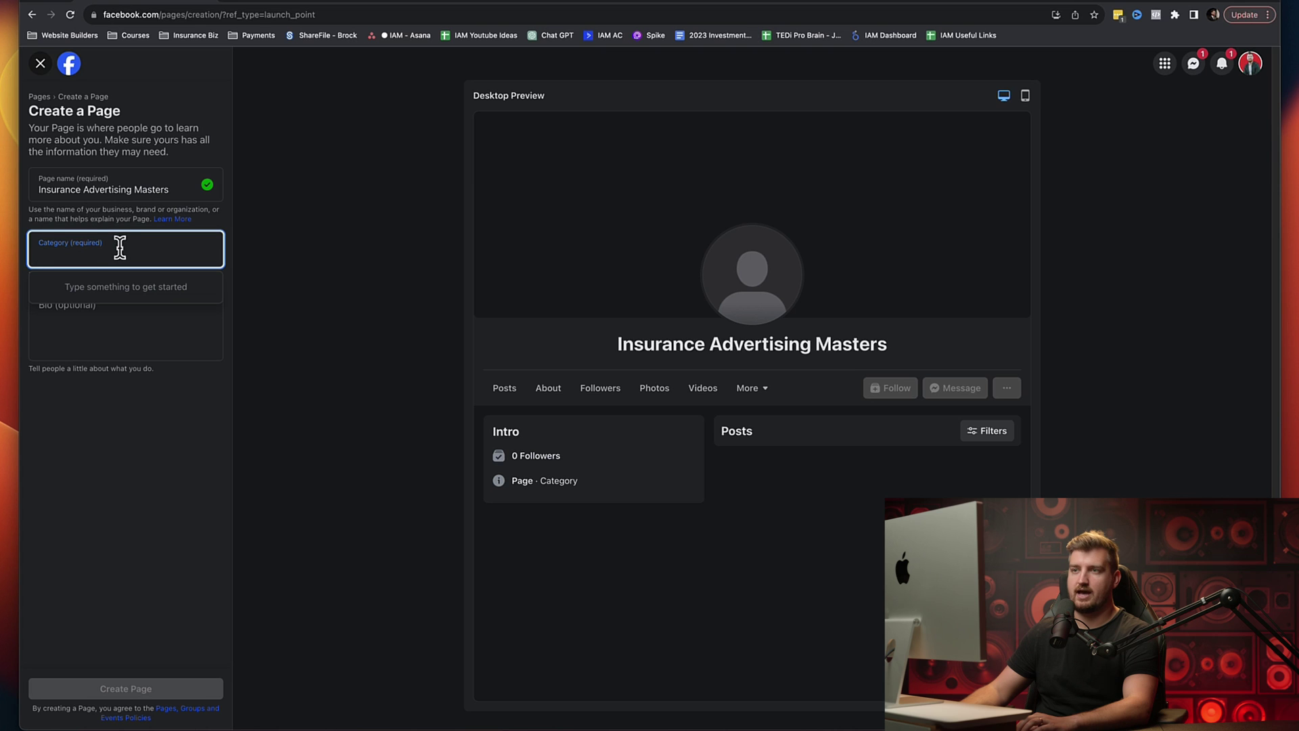
text(mar)
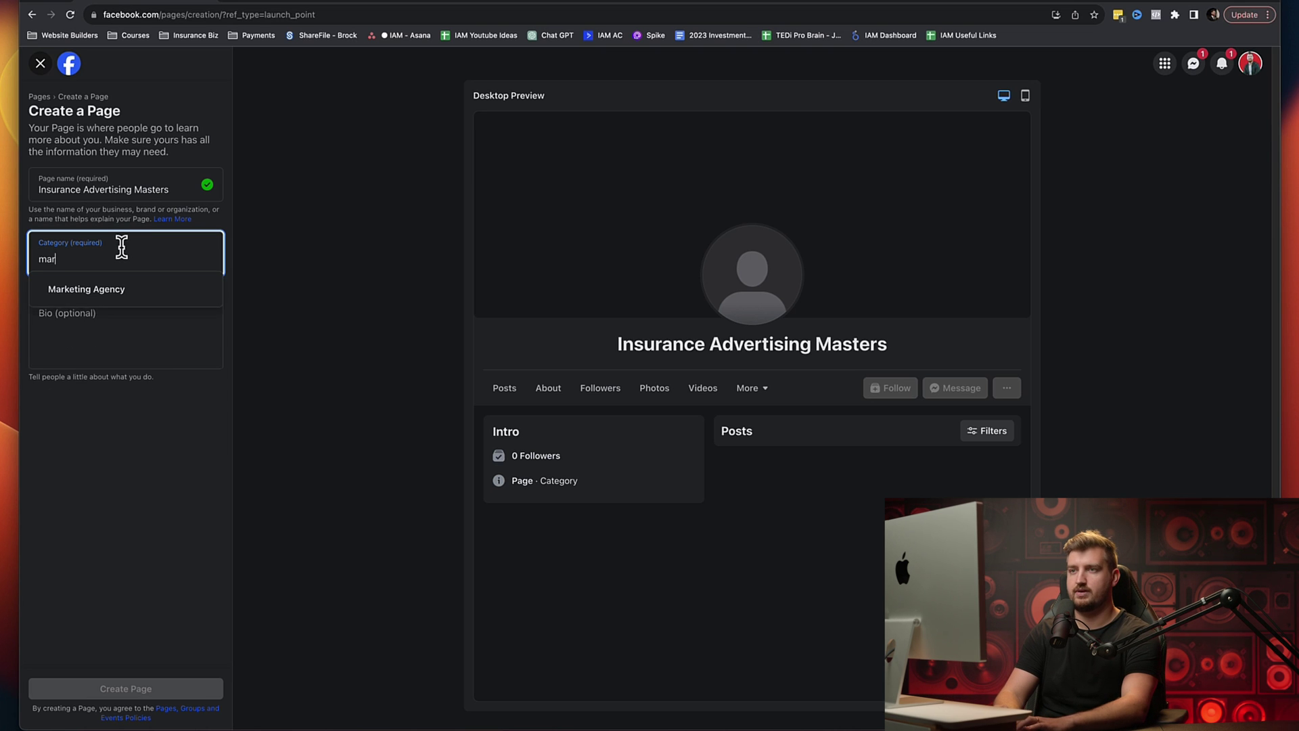
text(k)
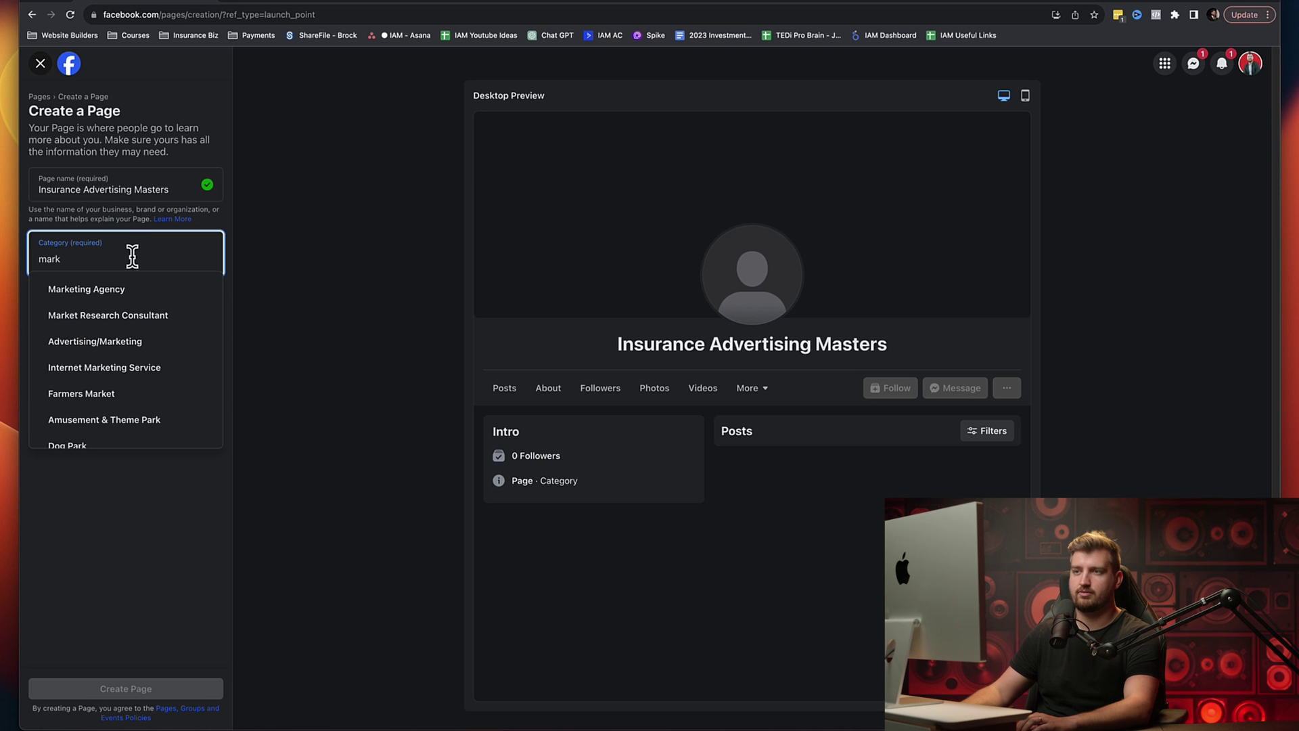
click(162, 342)
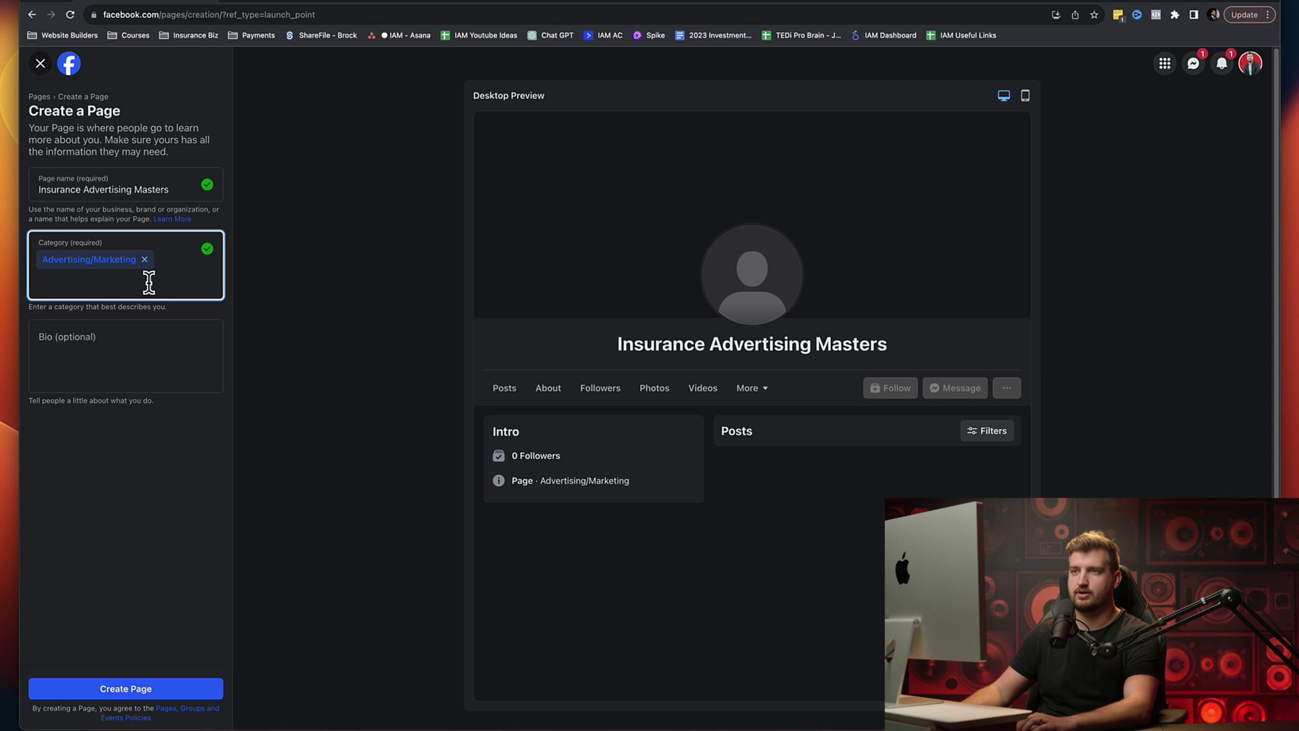
text(insur)
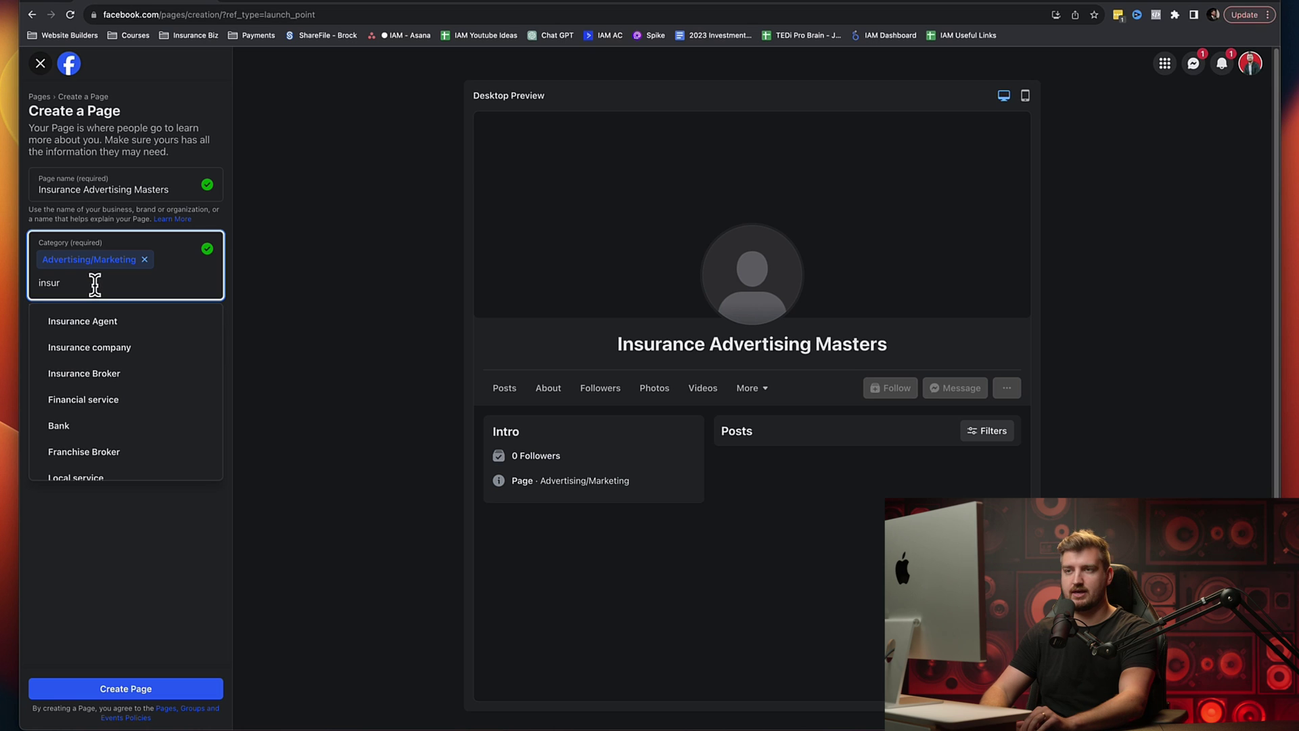
key(BackSpace)
key(BackSpace)
key(BackSpace)
key(BackSpace)
text(entr)
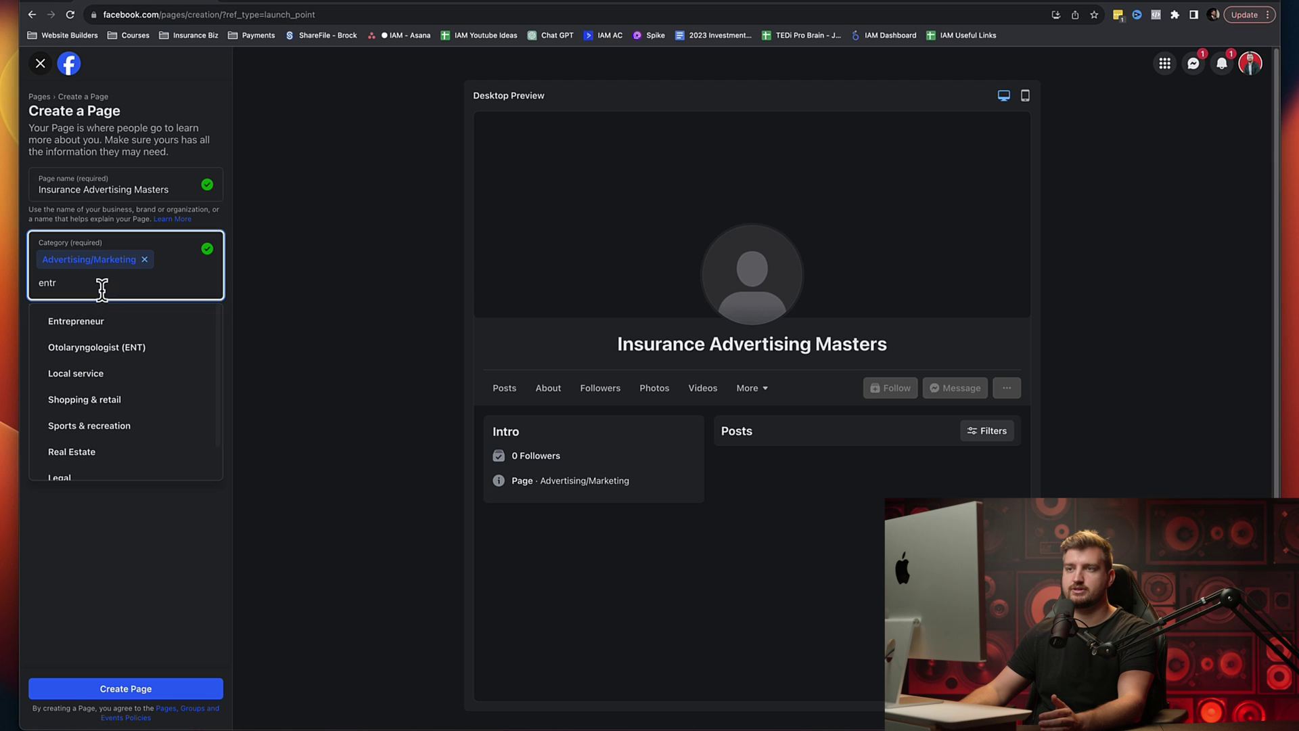
double_click(93, 288)
key(BackSpace)
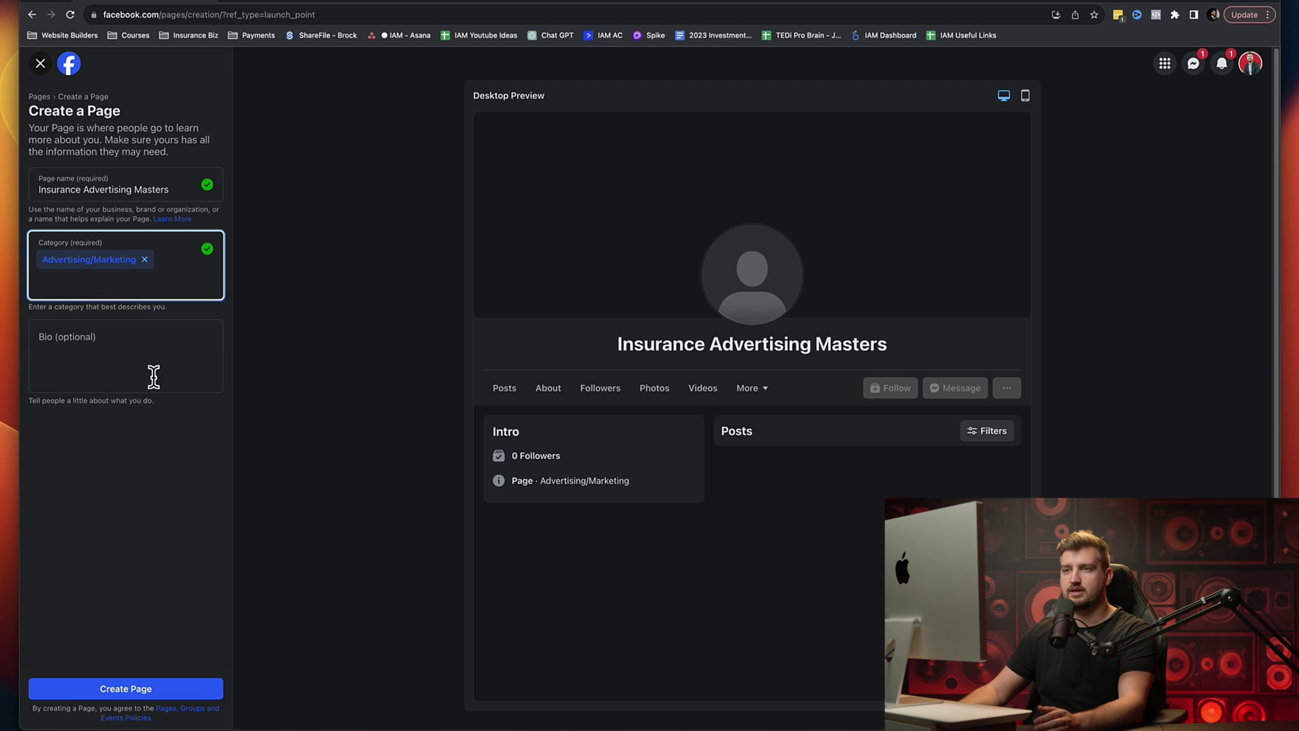
click(106, 340)
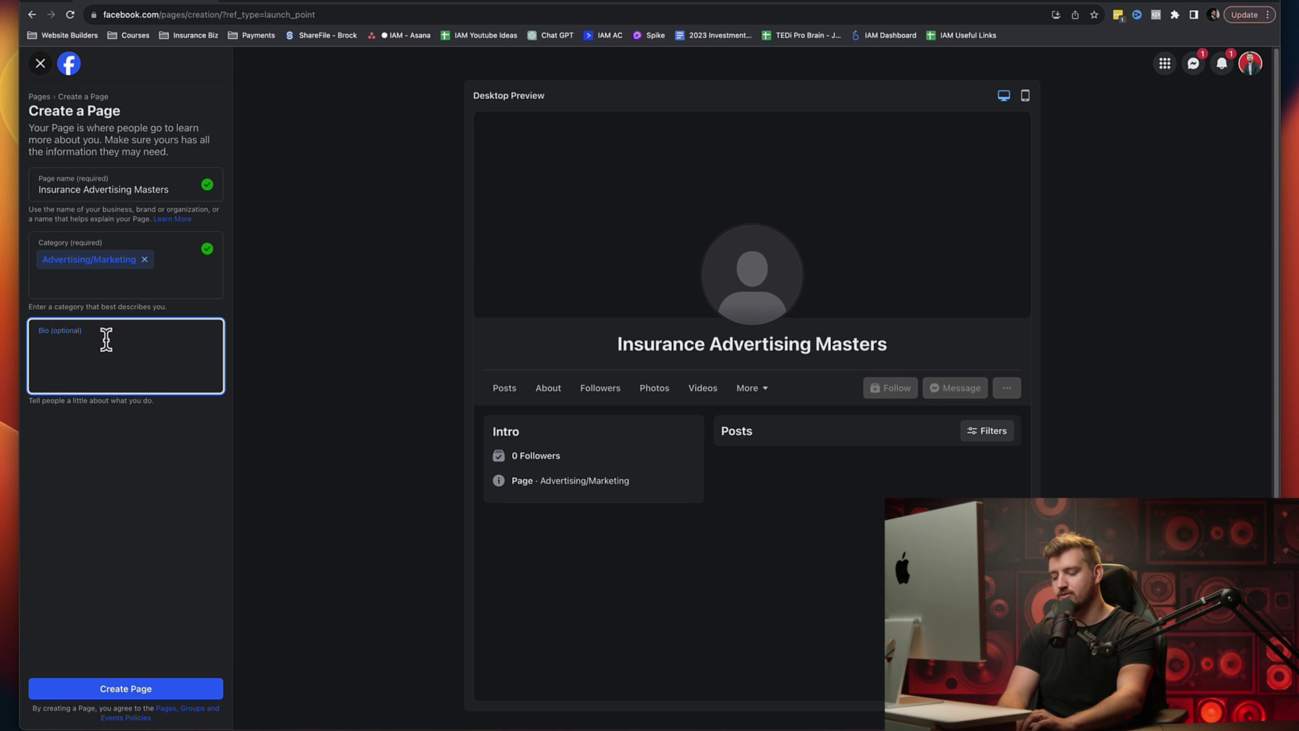
Step: Type the bio about helping insurance agents create inbound appointment generating systems
text(We a)
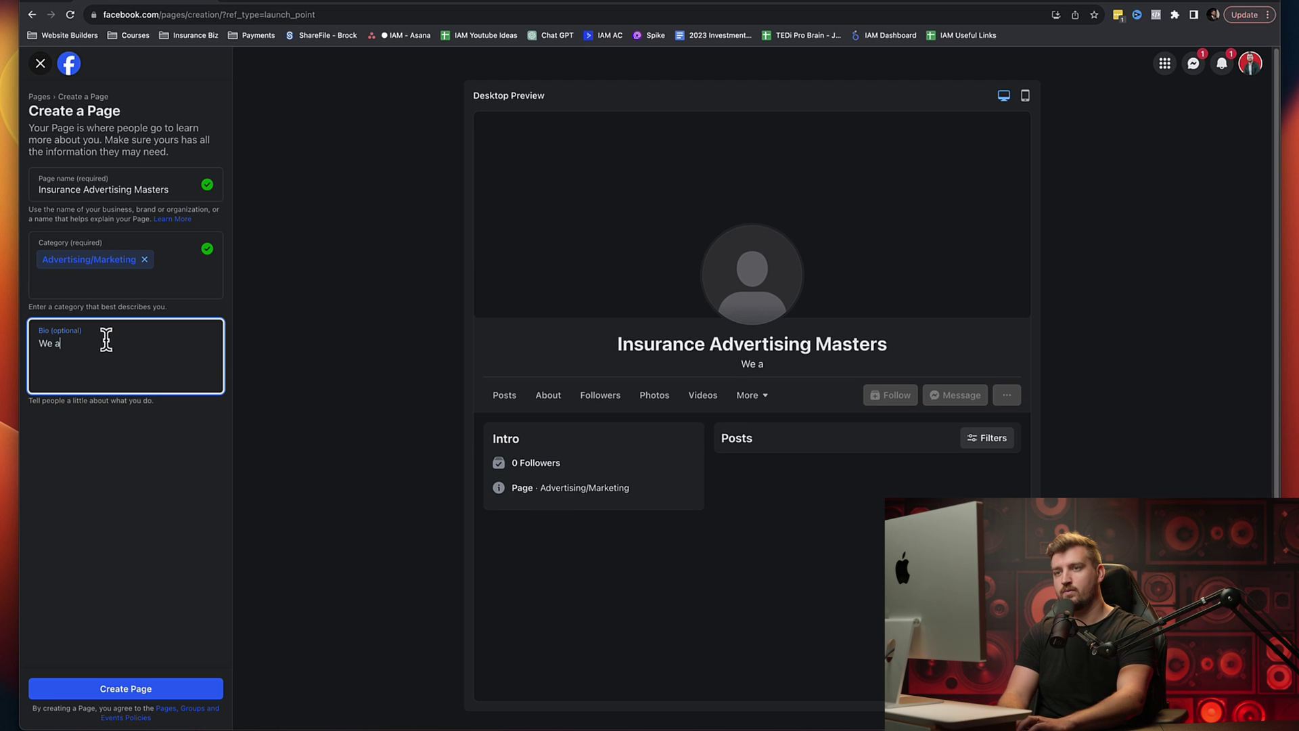
text(re a con)
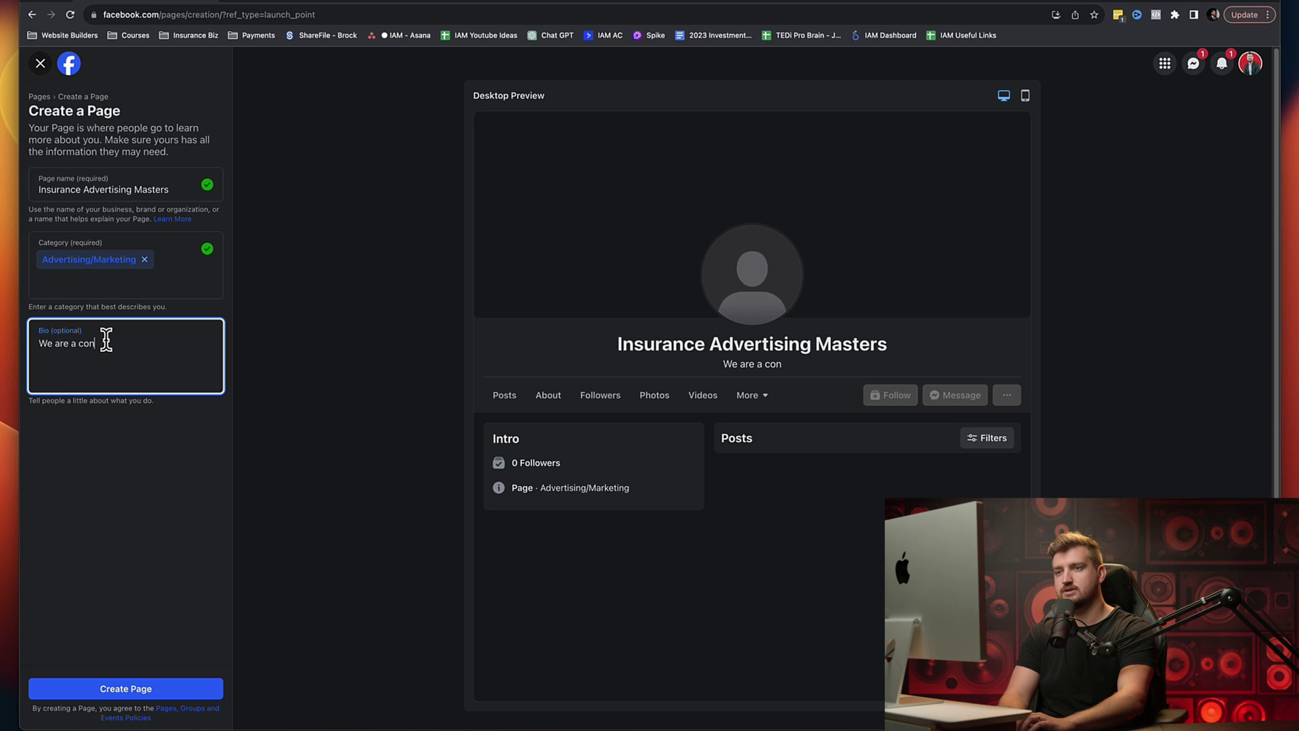
text(sulting com)
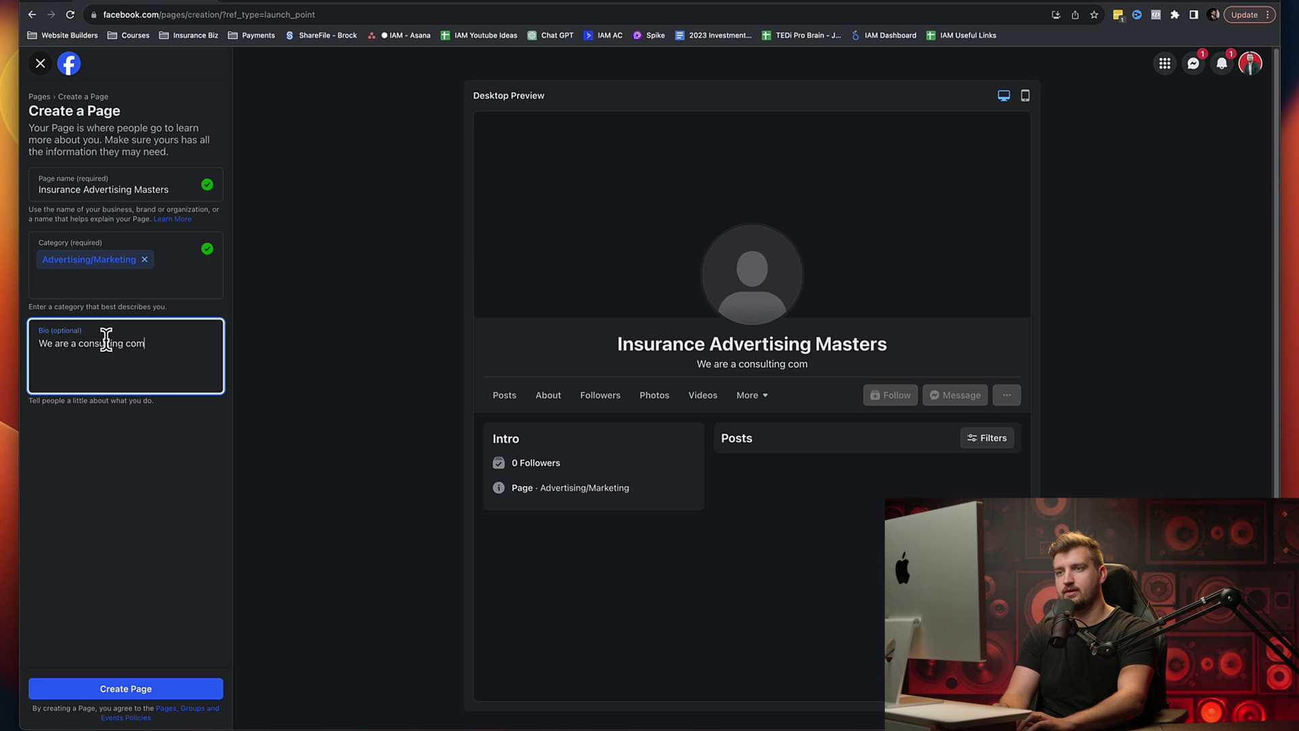
text(pany that )
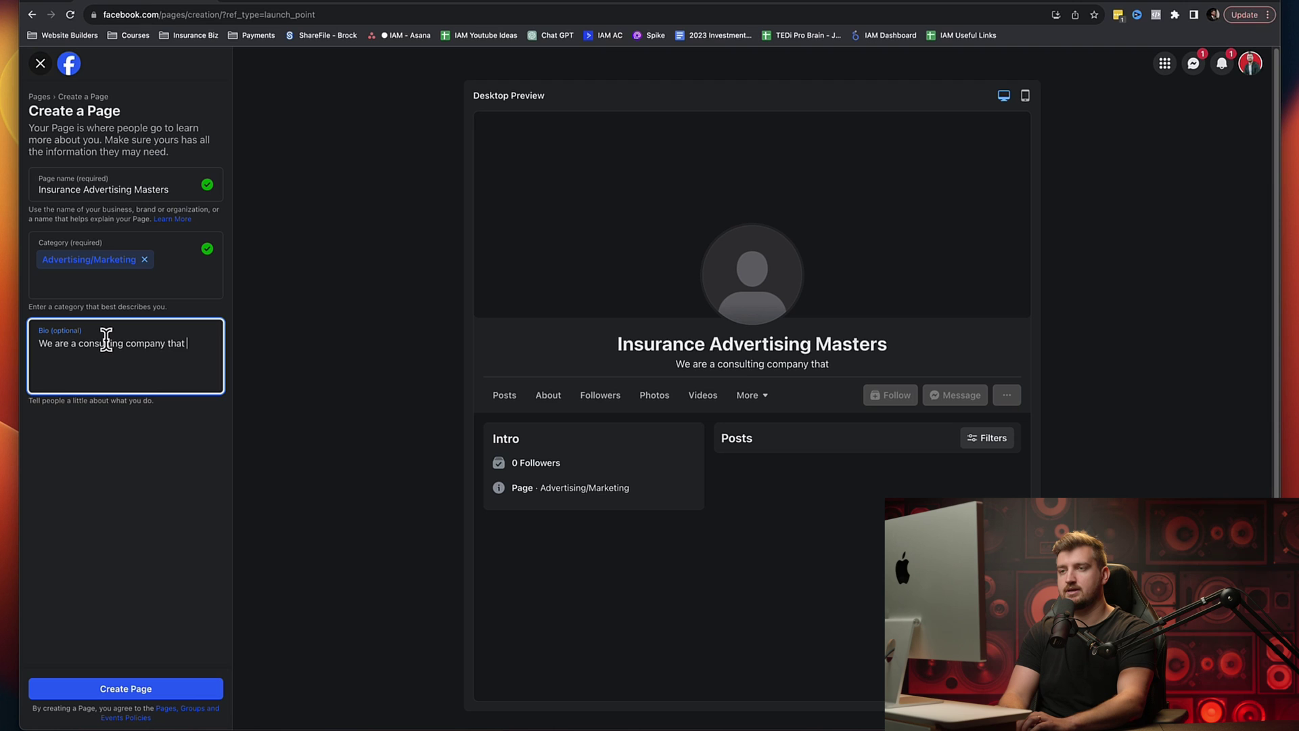
text(helps ins)
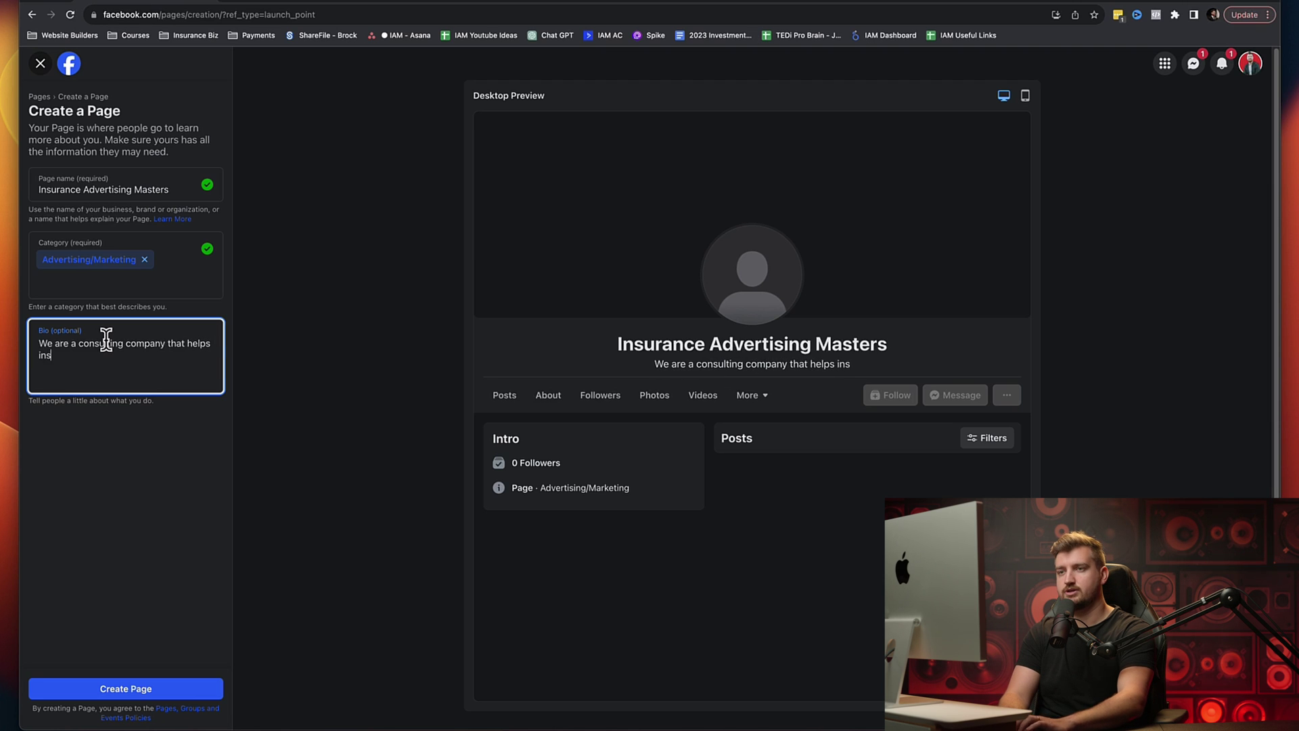
text(urance agents and)
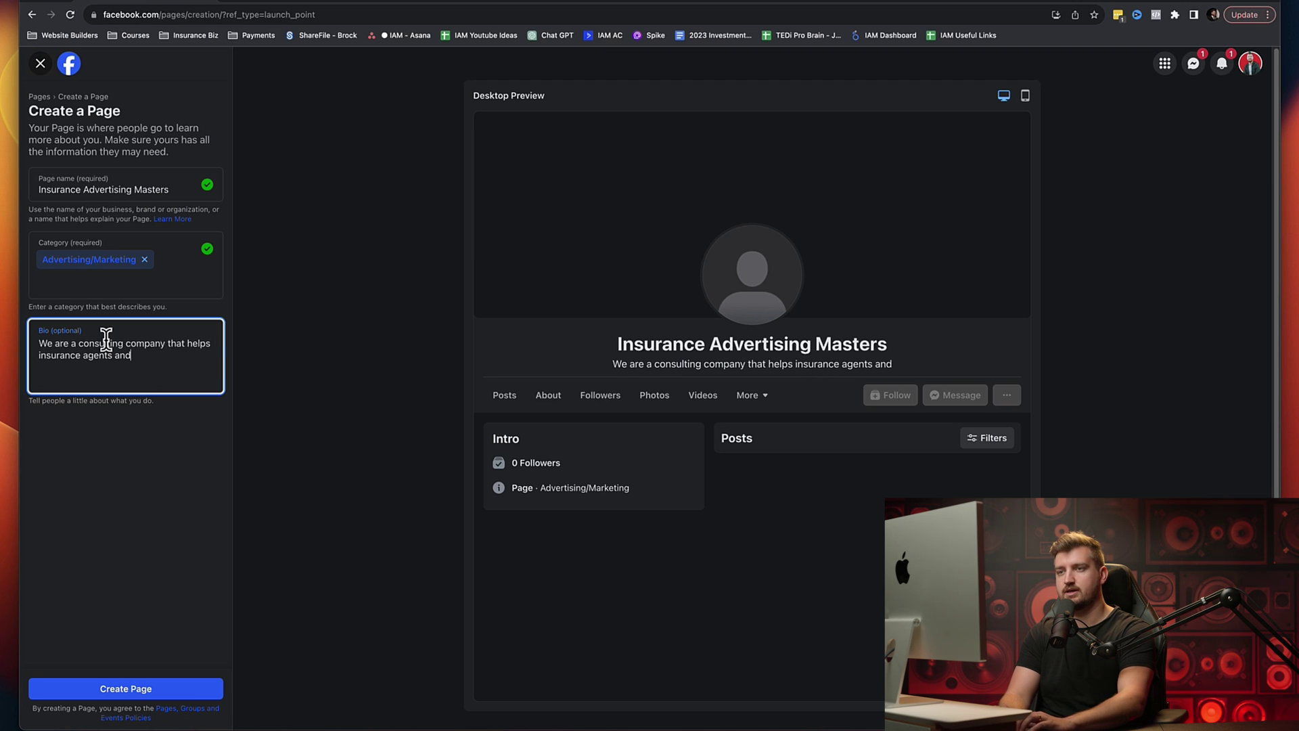
text( fina)
key(BackSpace)
key(BackSpace)
key(BackSpace)
key(BackSpace)
key(BackSpace)
key(BackSpace)
key(BackSpace)
key(BackSpace)
key(BackSpace)
text(creat)
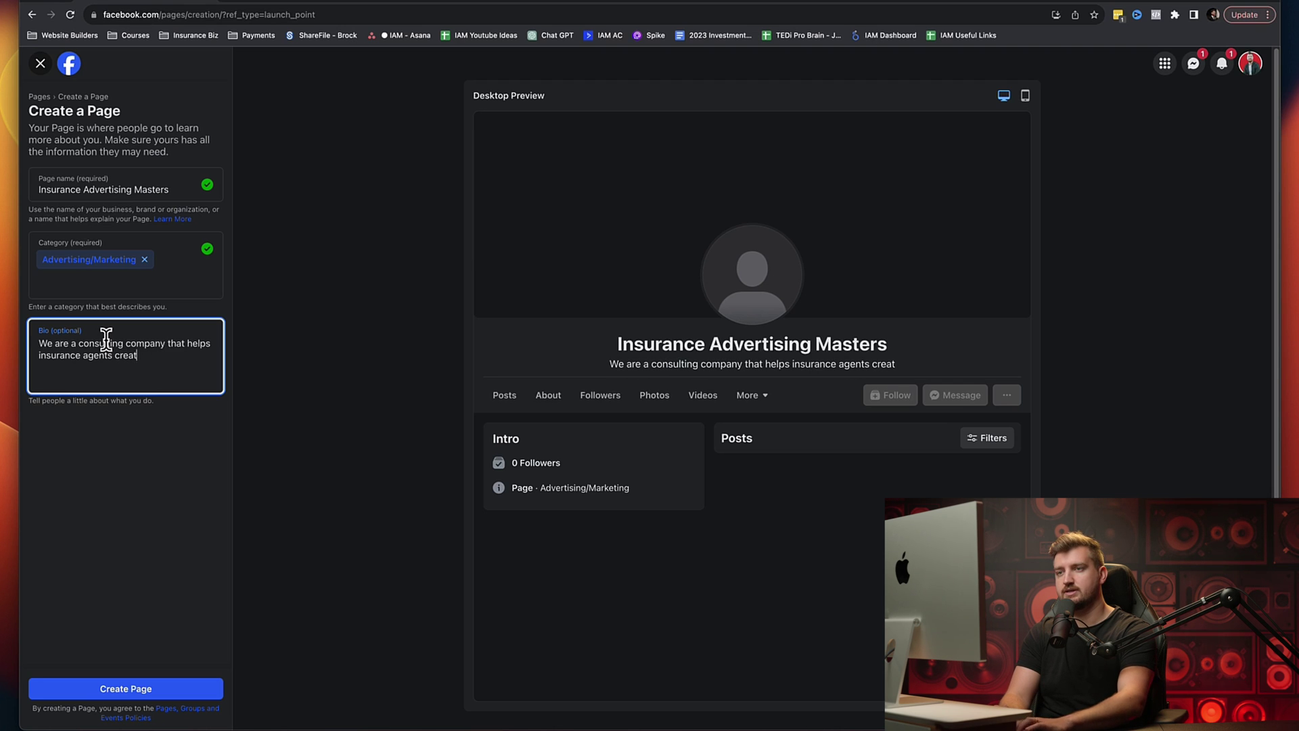
text(e ln)
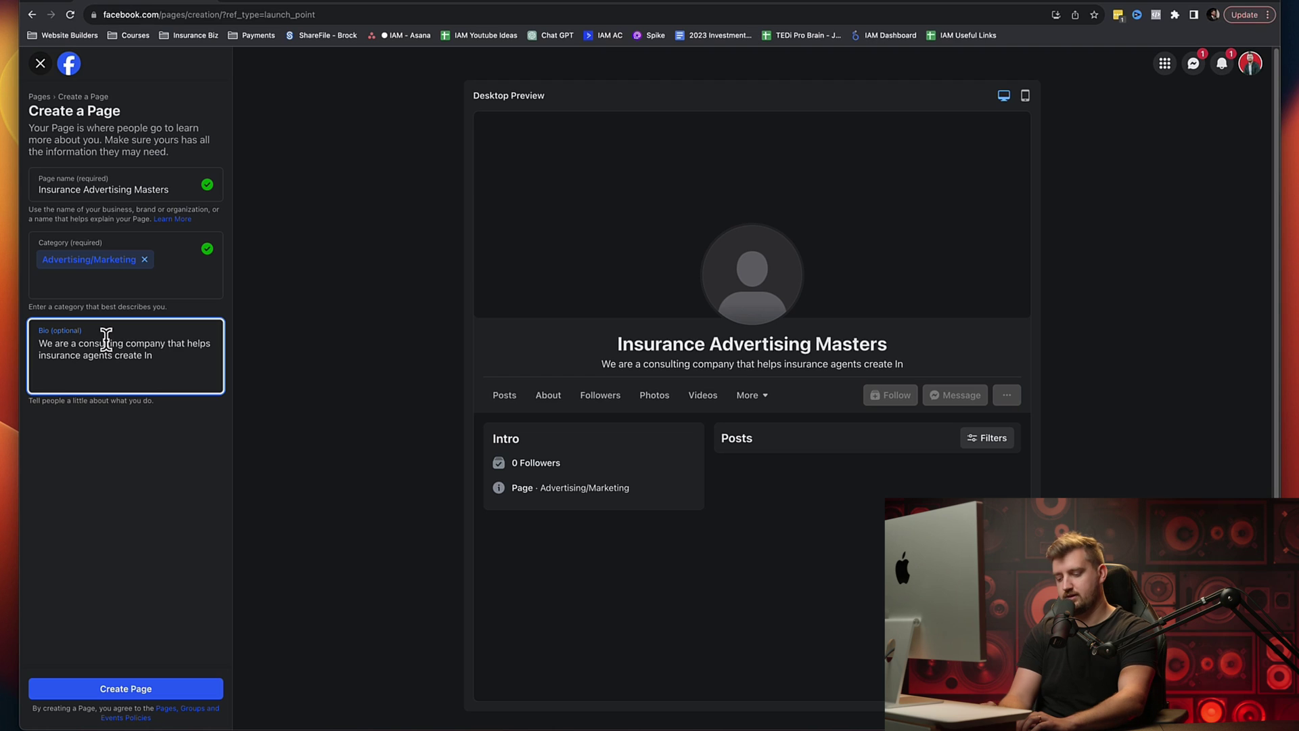
text(-House)
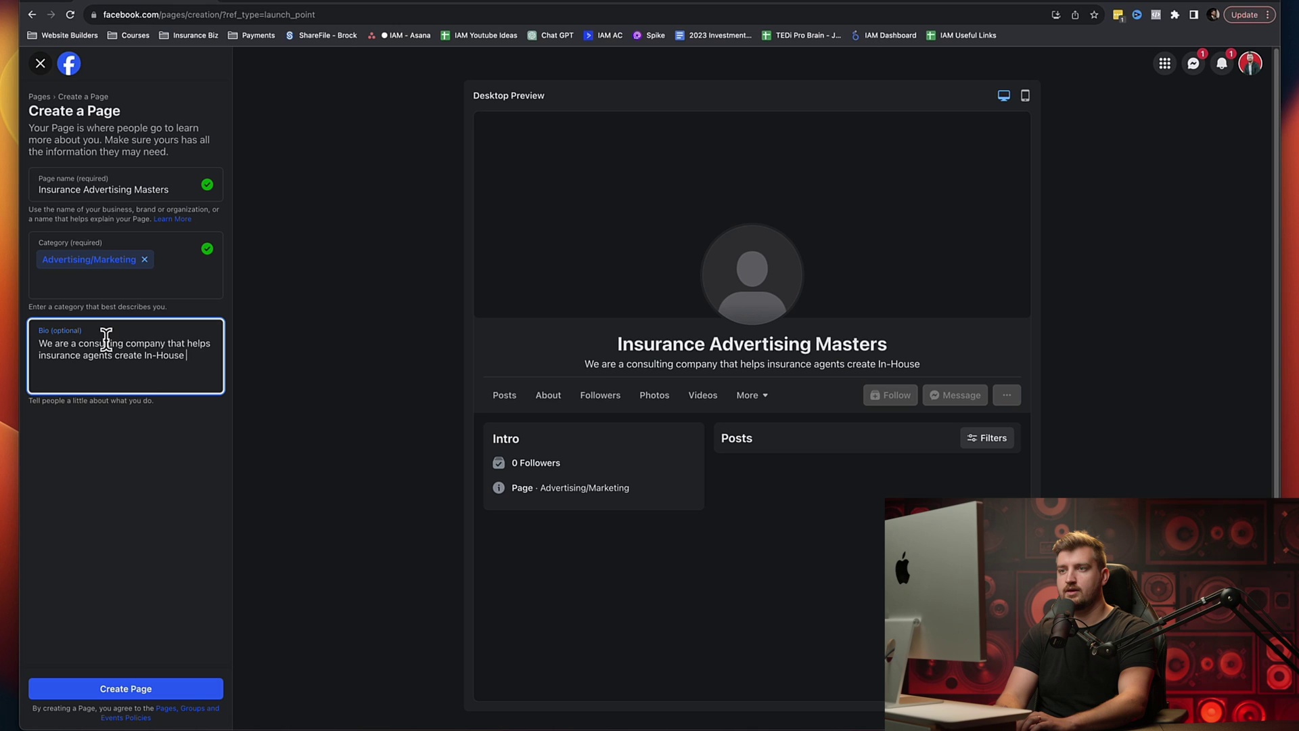
text( inbount)
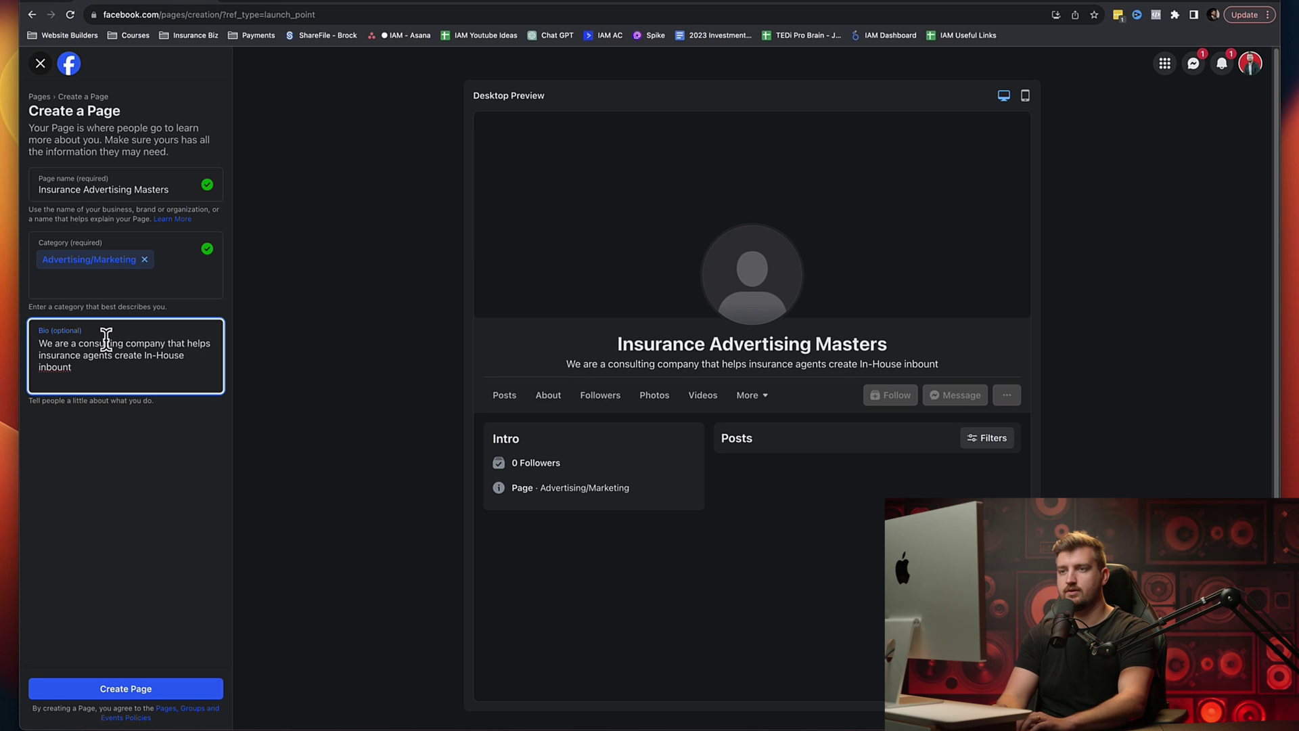
key(BackSpace)
text(d app)
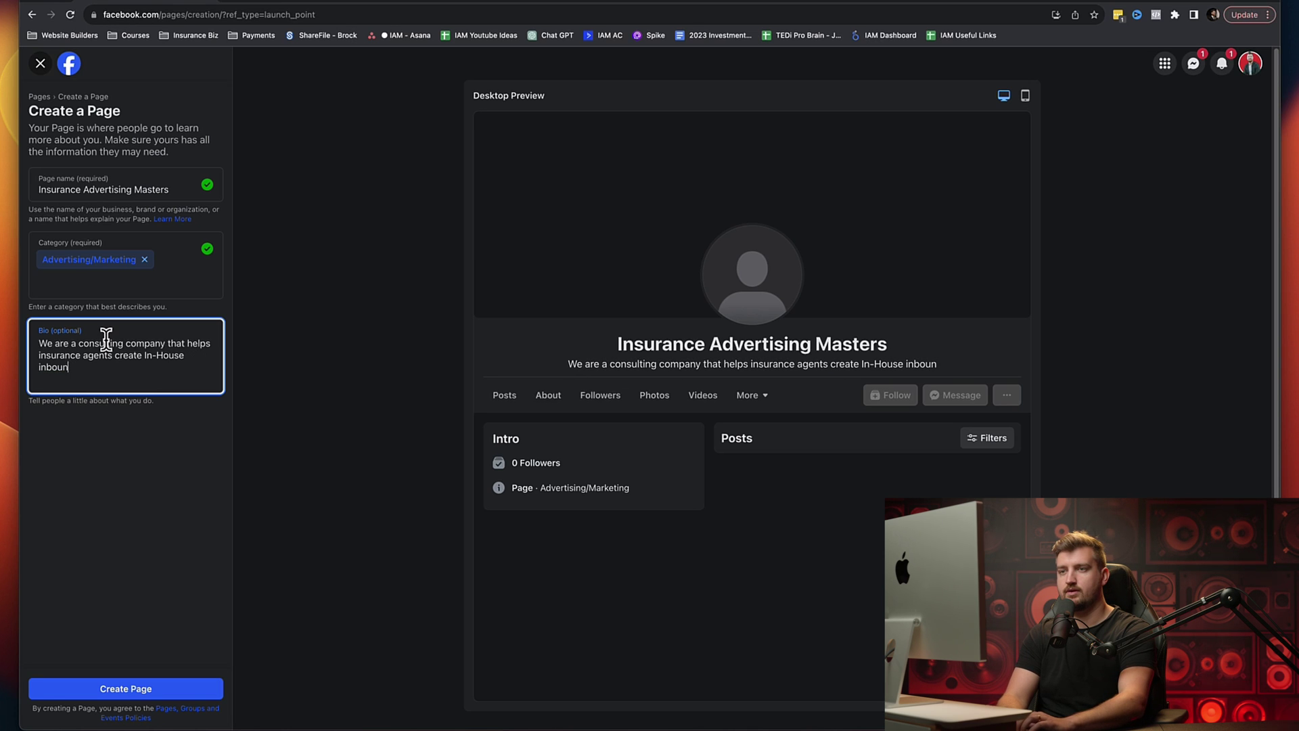
text(oin)
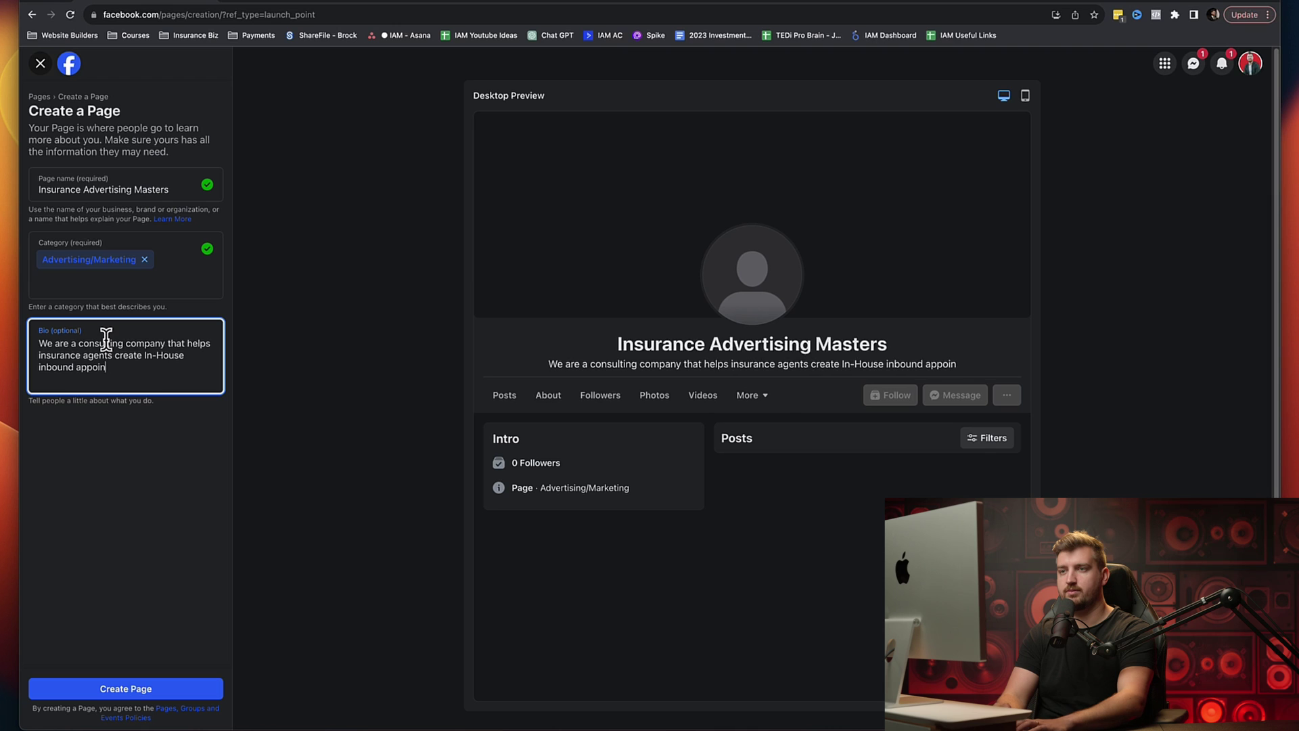
text(tment generatin)
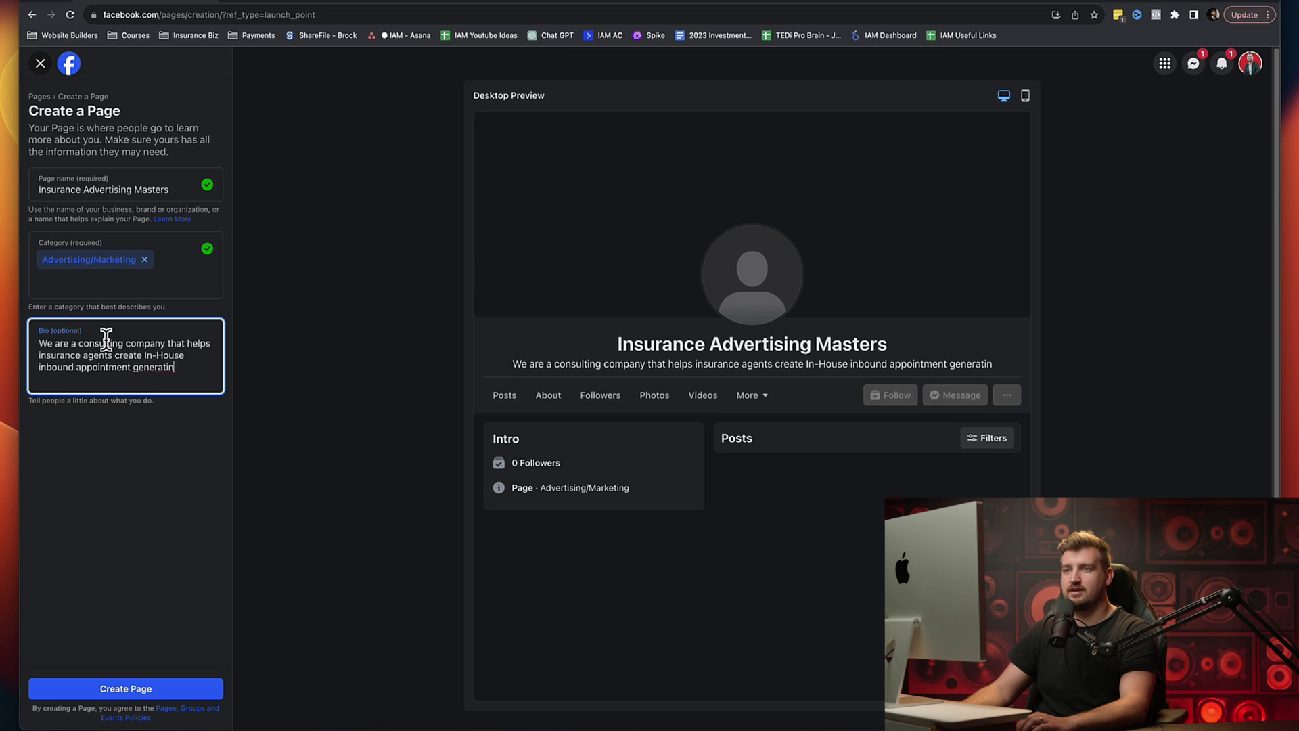
Step: Remove 'In-House' from the bio, finish it with 'generating systems', and create the Page
drag(177, 366, 29, 368)
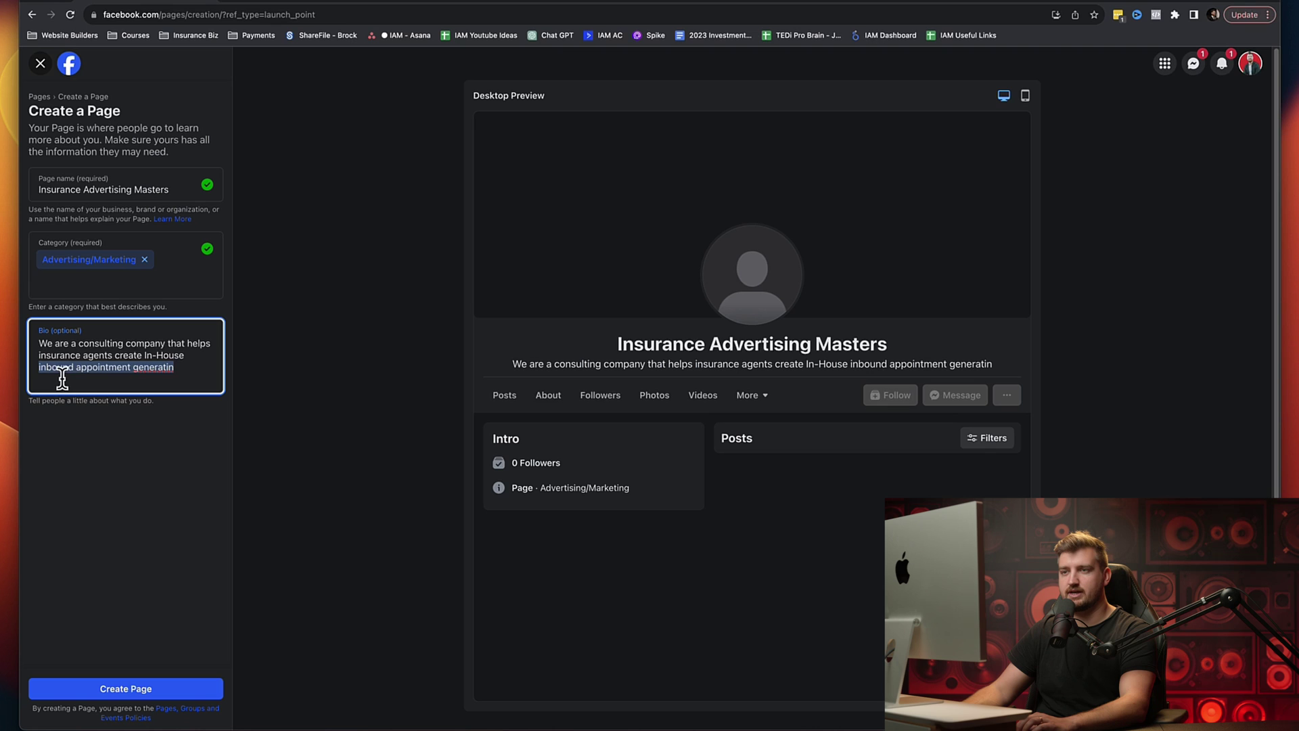
click(184, 354)
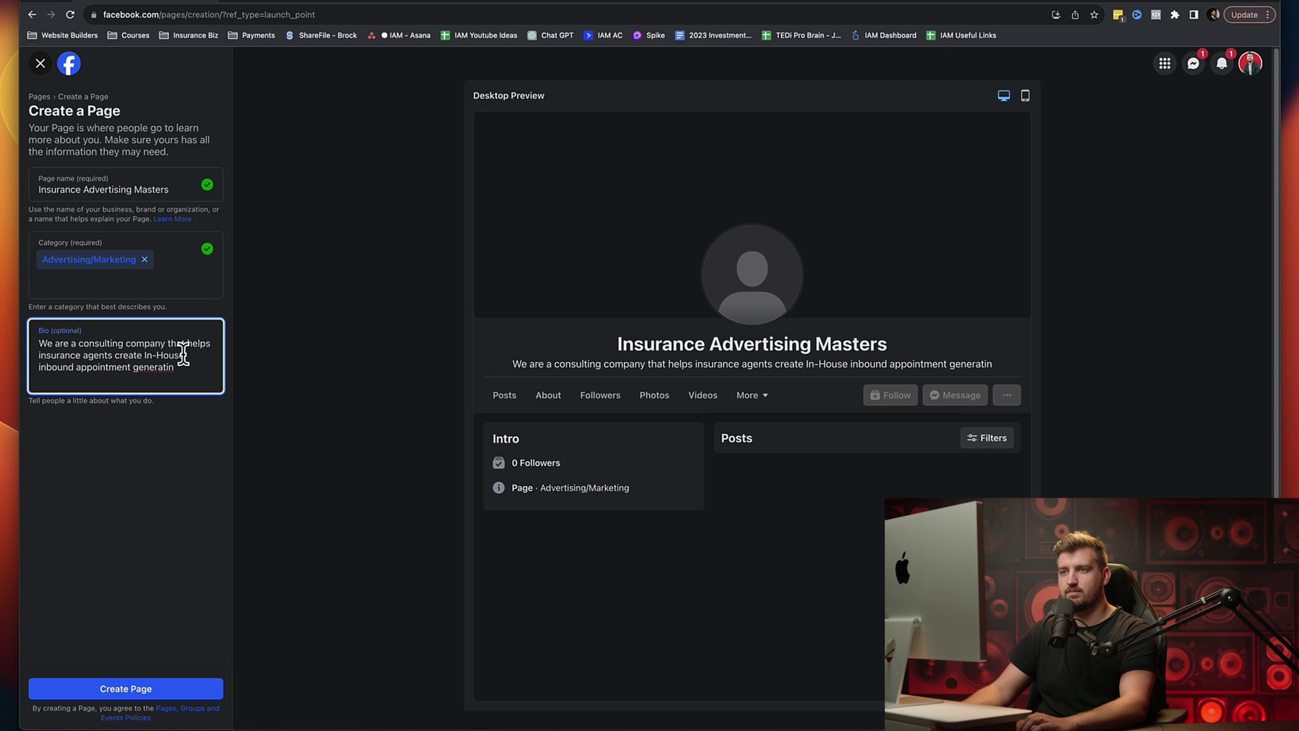
key(BackSpace)
key(BackSpace)
key(BackSpace)
key(BackSpace)
key(BackSpace)
key(BackSpace)
key(BackSpace)
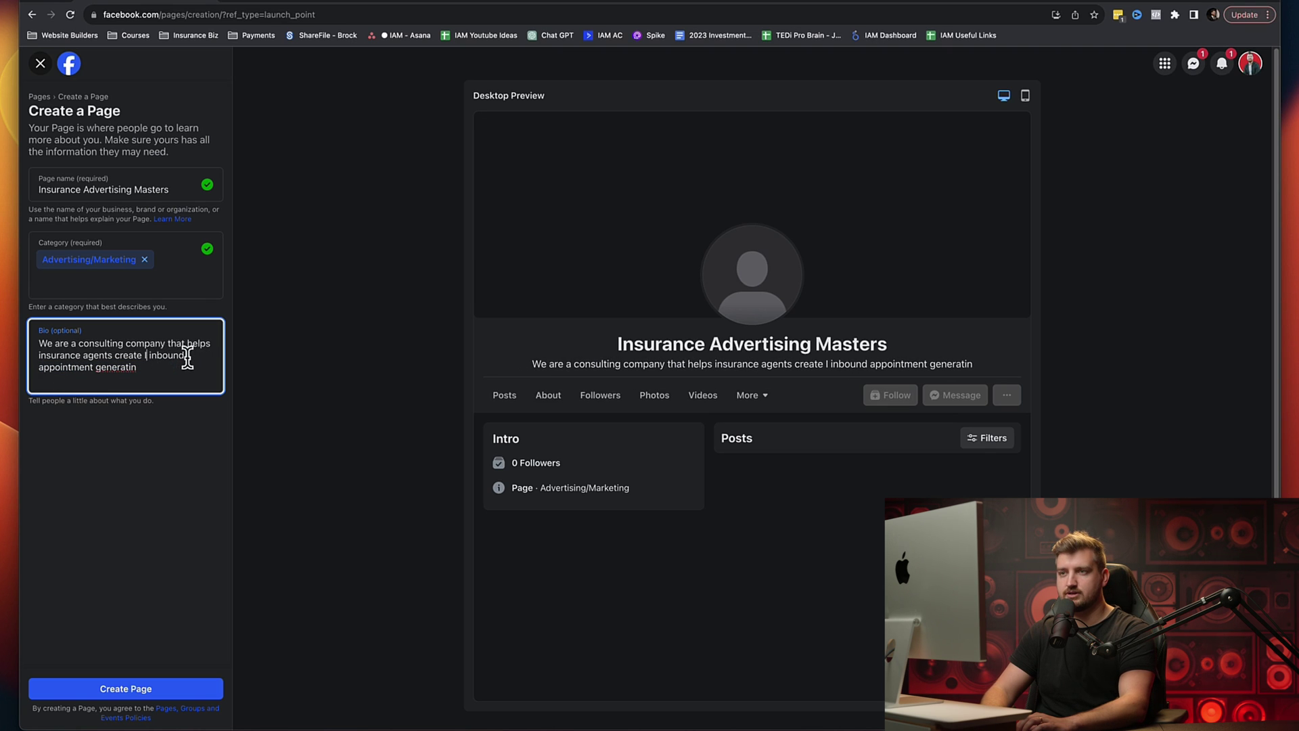
key(BackSpace)
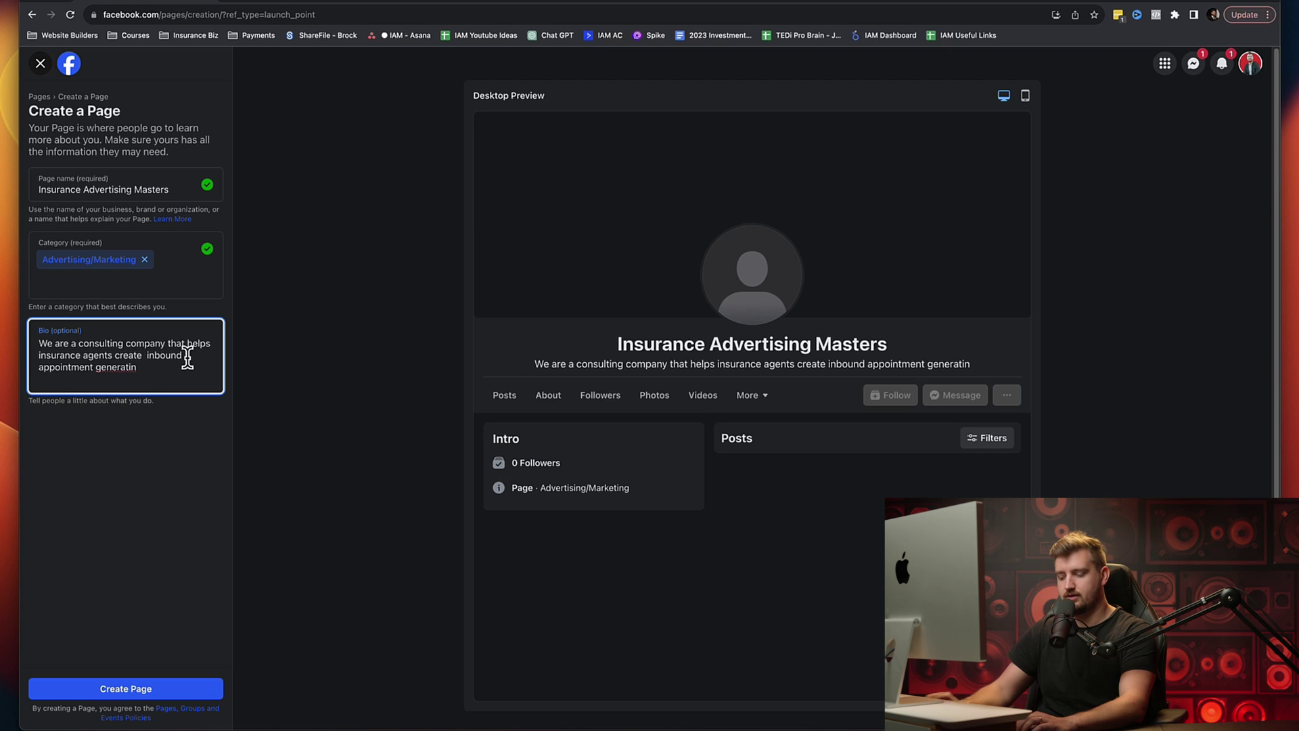
click(145, 368)
text(g systems)
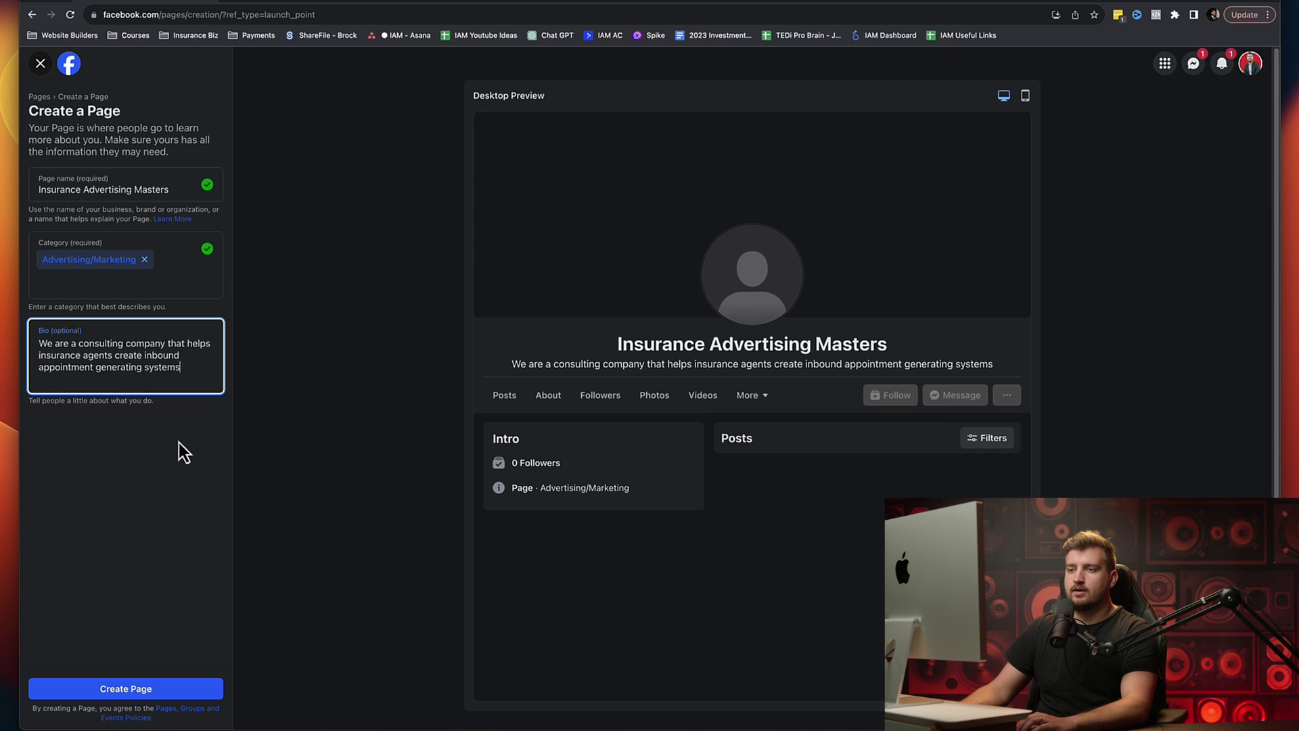
click(126, 690)
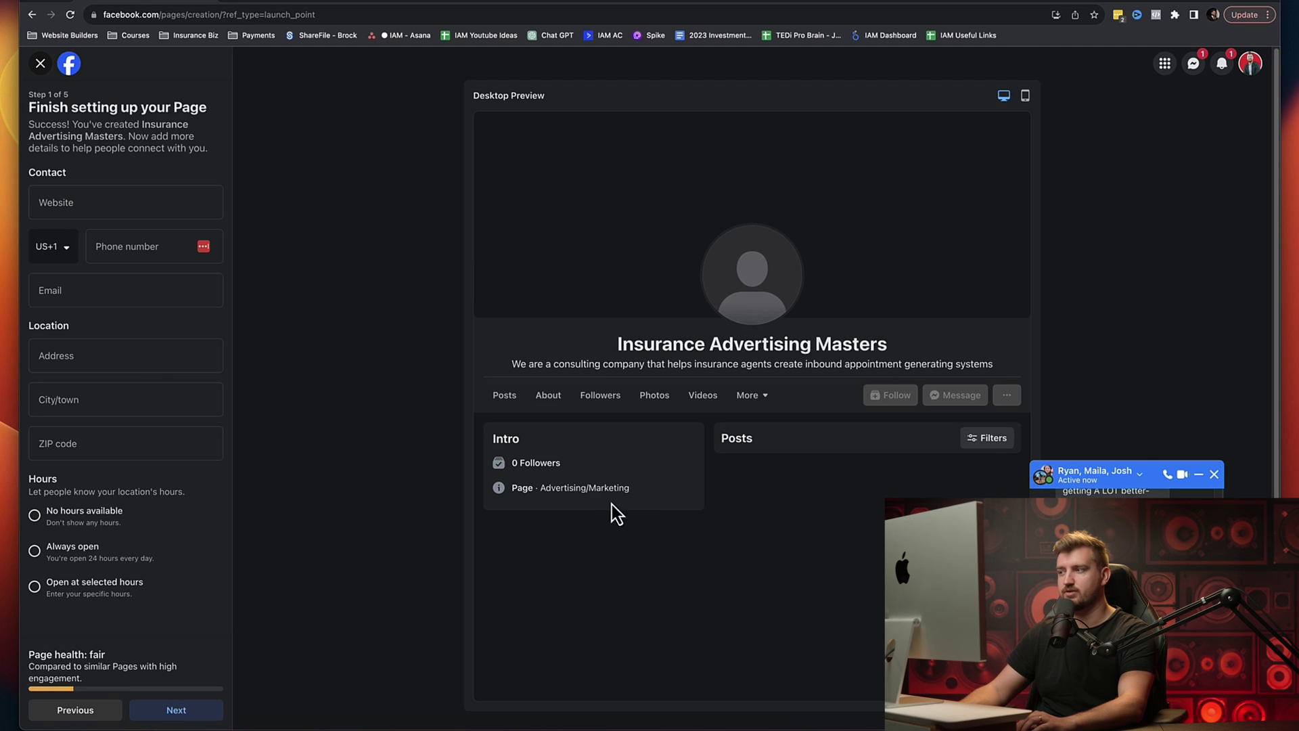
Step: Dismiss the group chat popup and open a new browser tab
click(1214, 474)
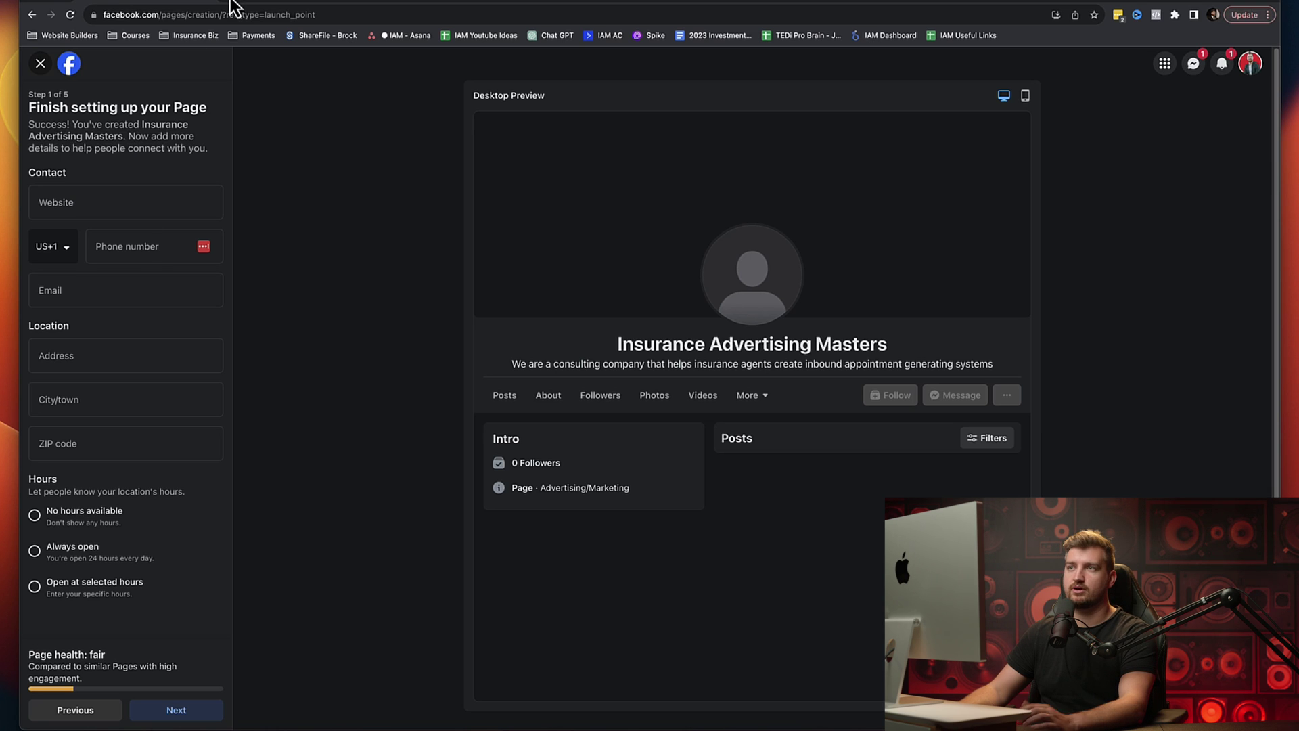
key(super+t)
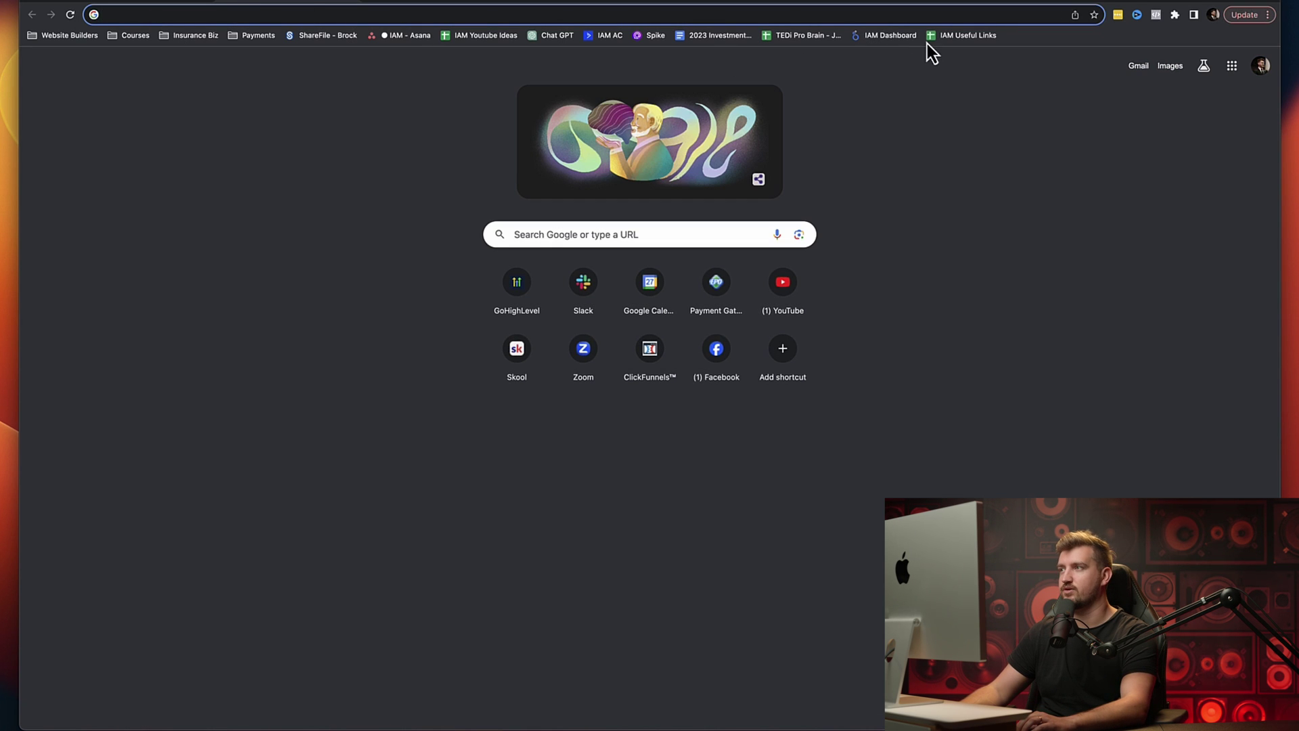
Step: Sign in to ChatGPT from its bookmark using the saved e-mail and password
click(550, 37)
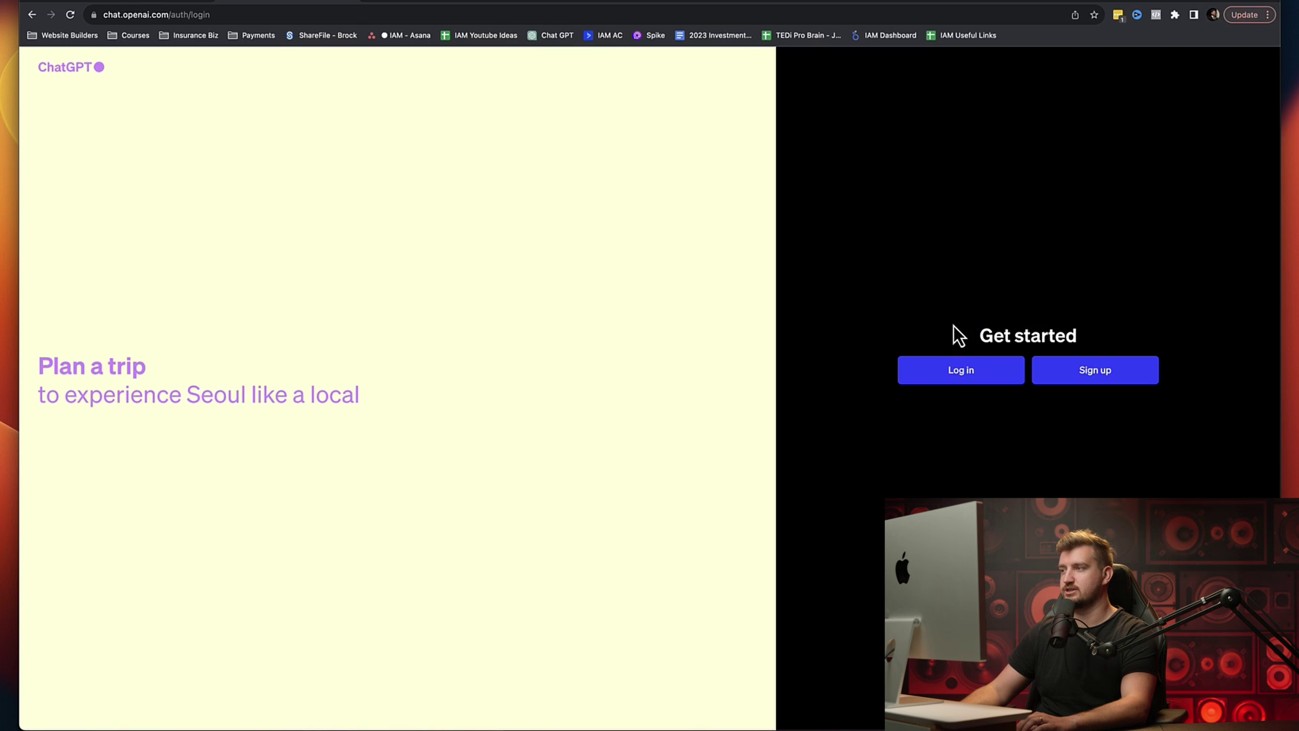
click(964, 374)
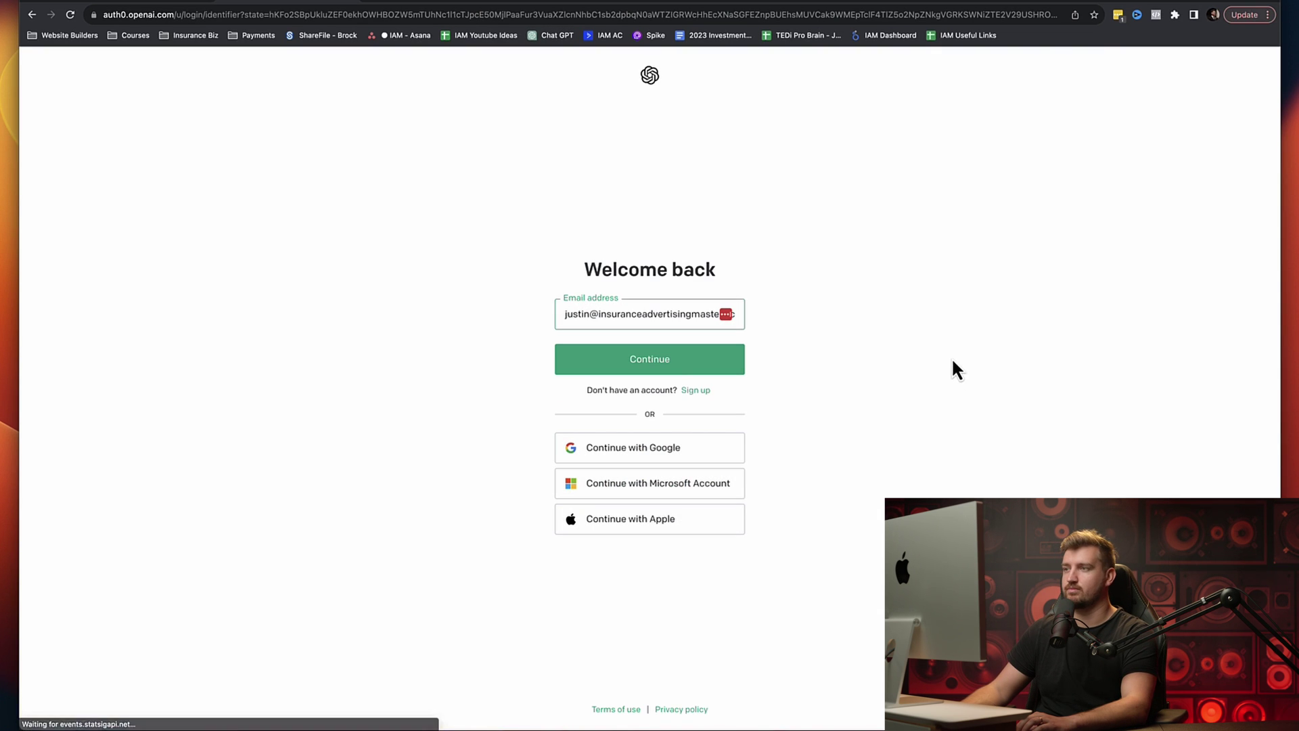
click(653, 364)
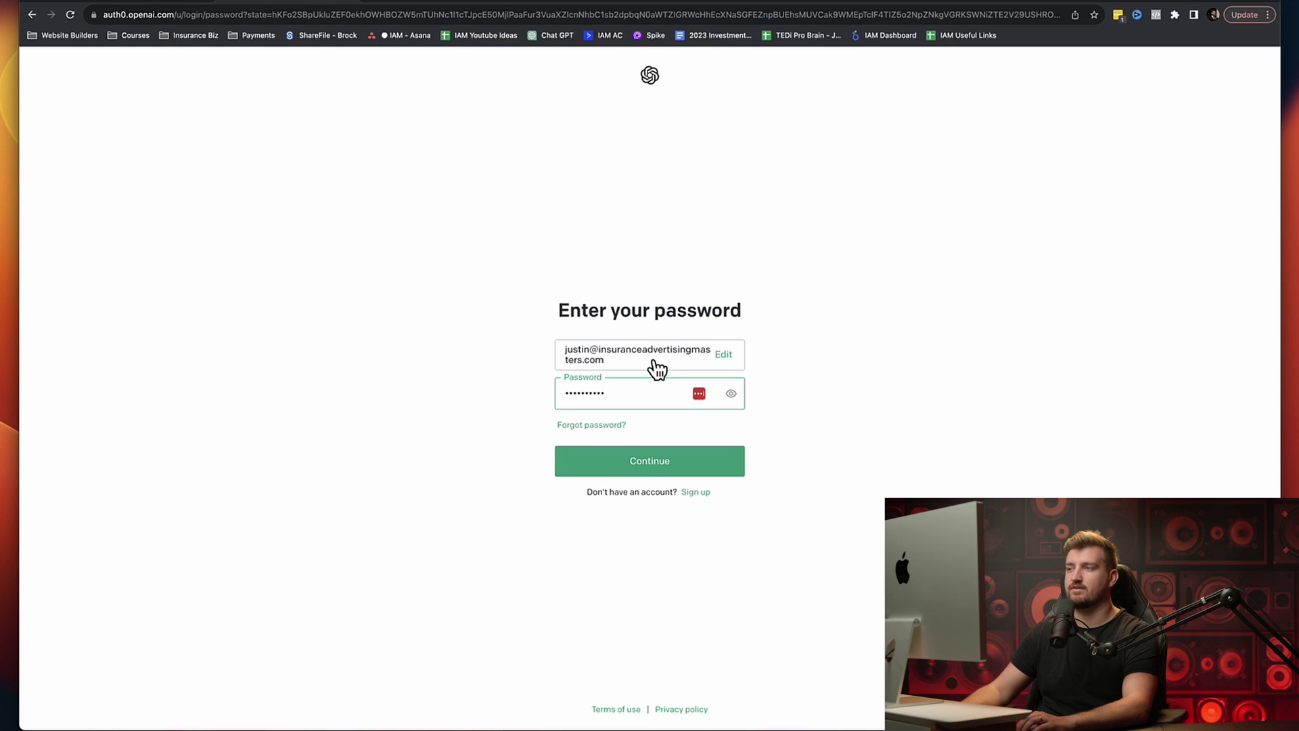
click(655, 466)
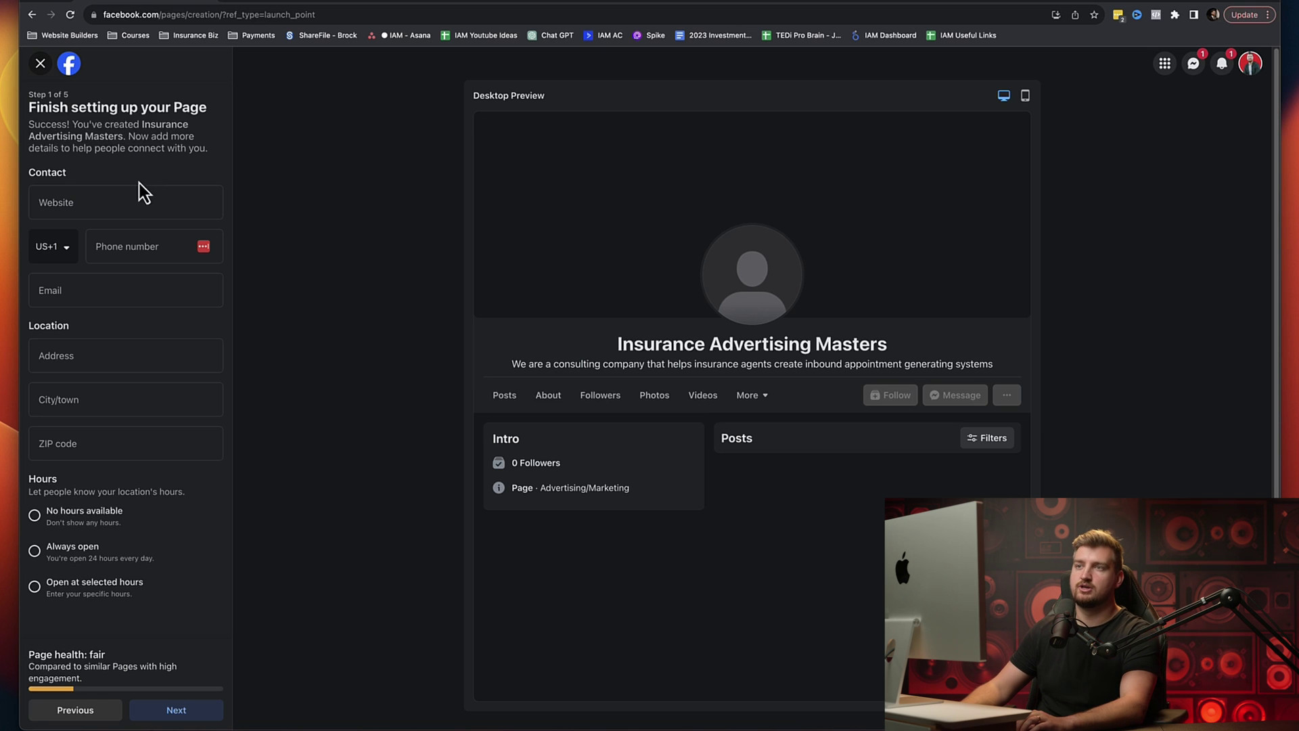
click(110, 199)
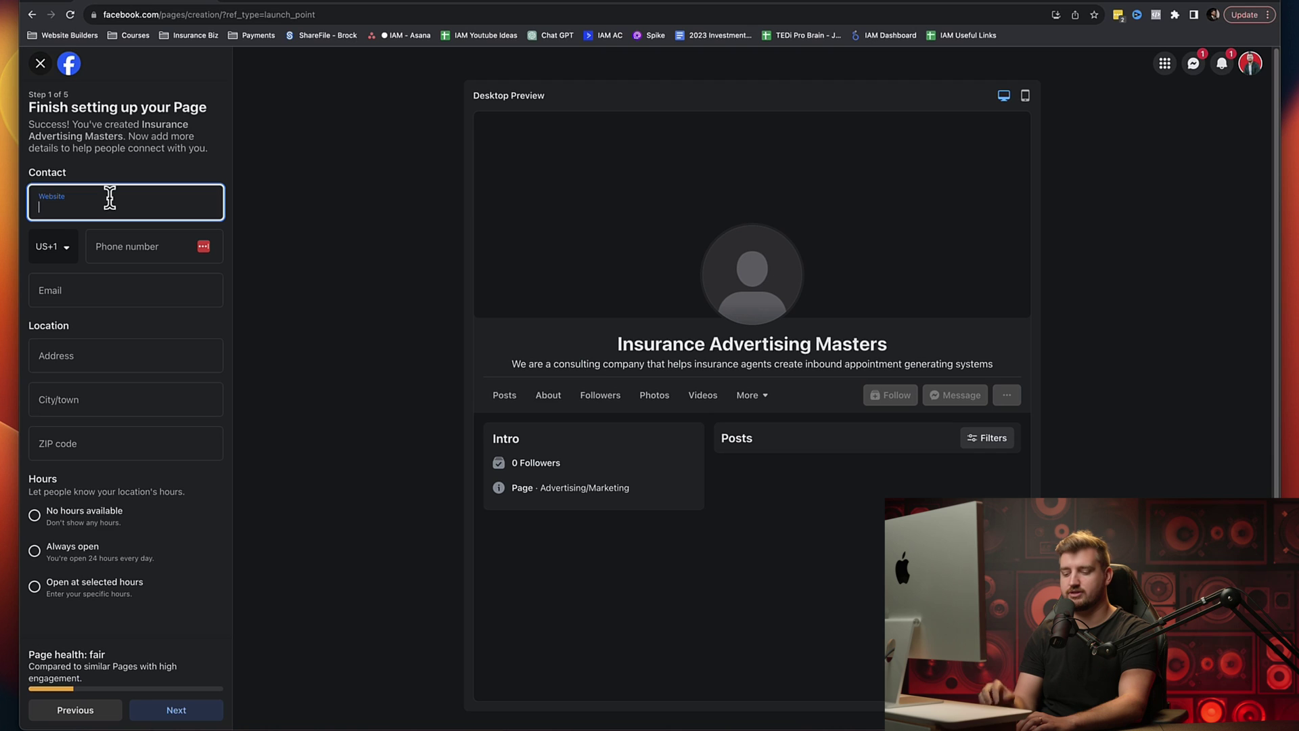
text(insurance)
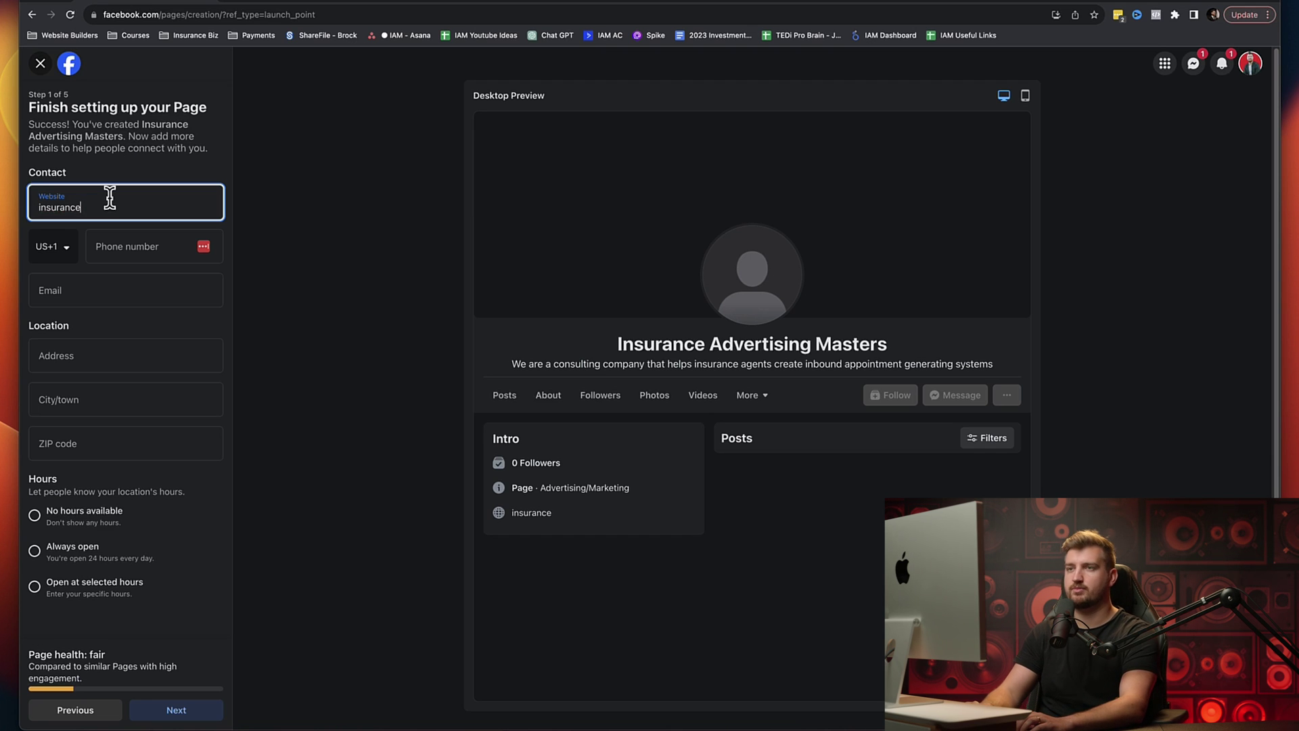
key(BackSpace)
key(BackSpace)
key(BackSpace)
key(BackSpace)
key(BackSpace)
key(BackSpace)
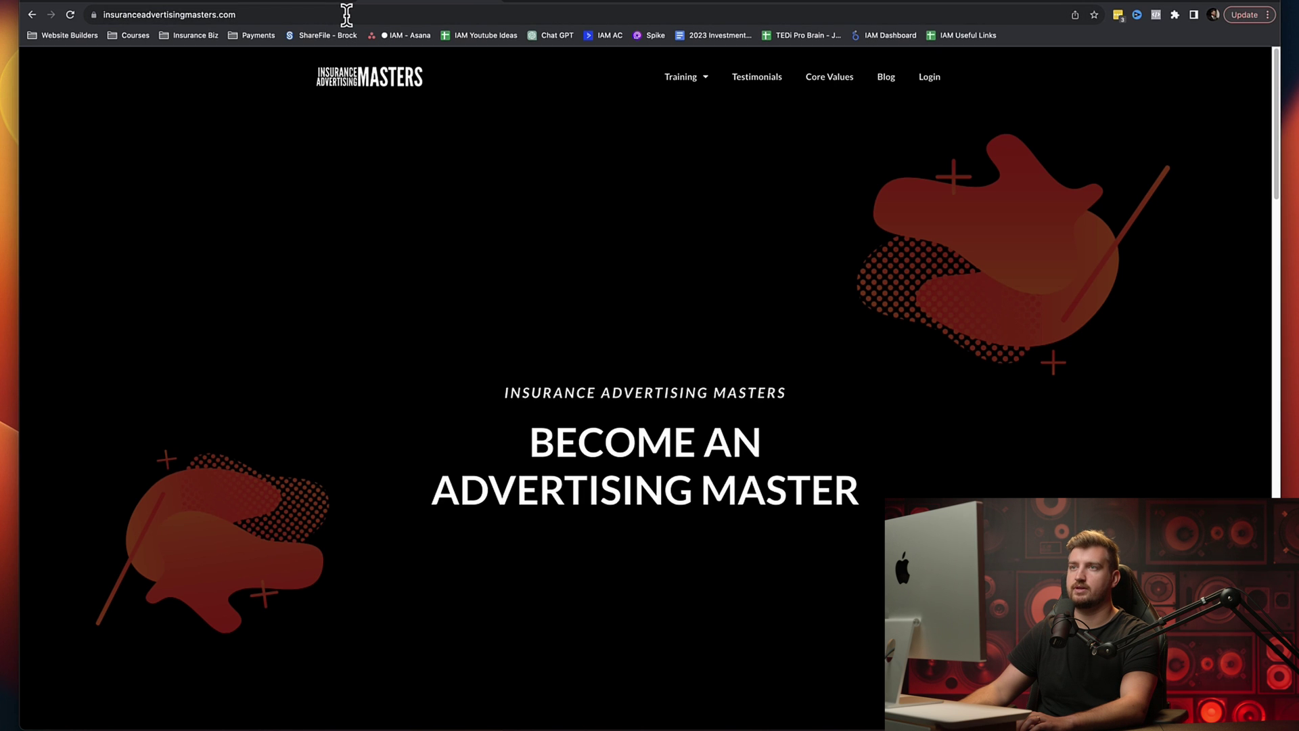
click(346, 14)
key(super+c)
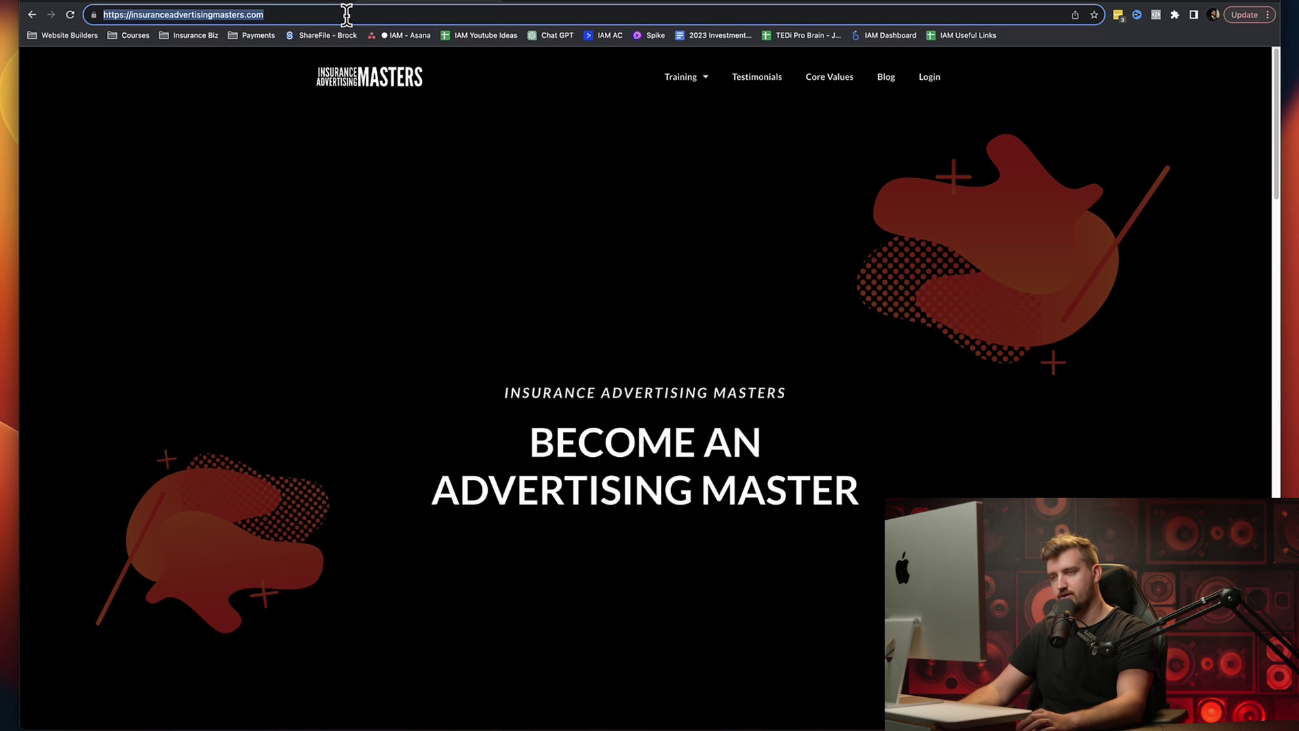
click(161, 4)
click(132, 198)
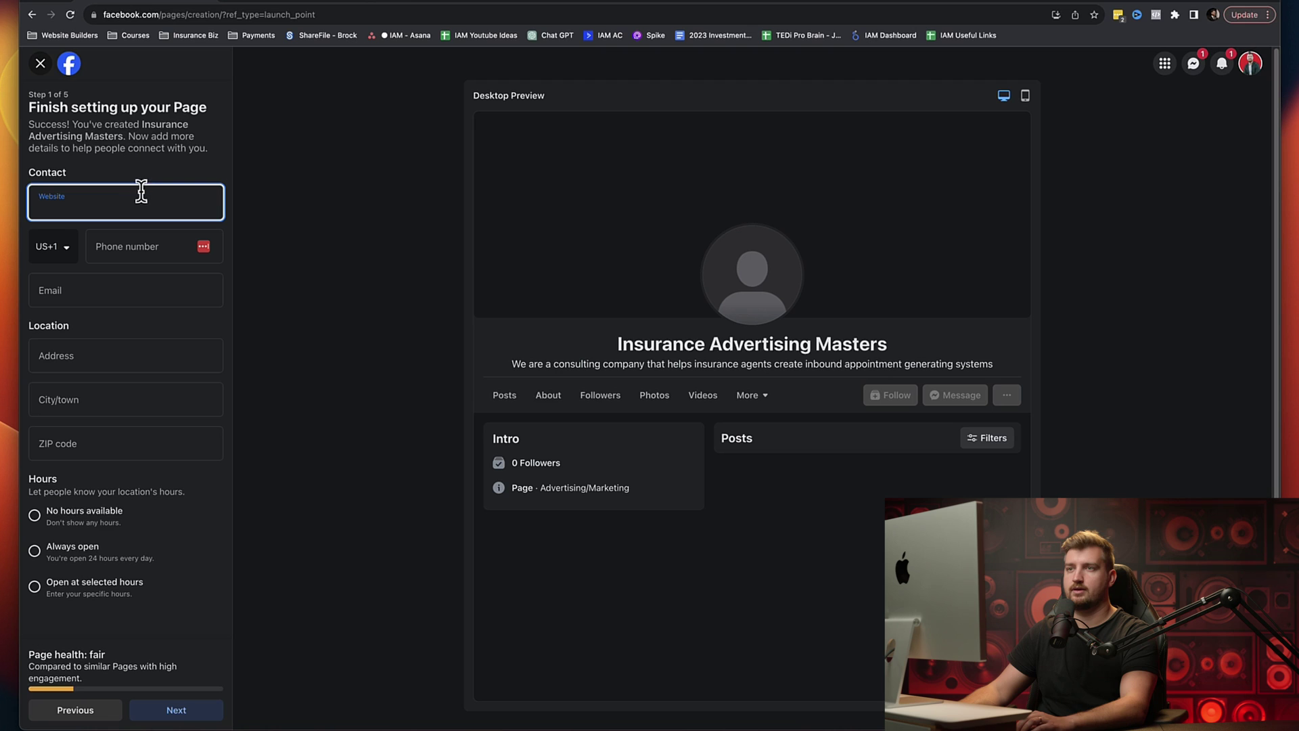
key(super+v)
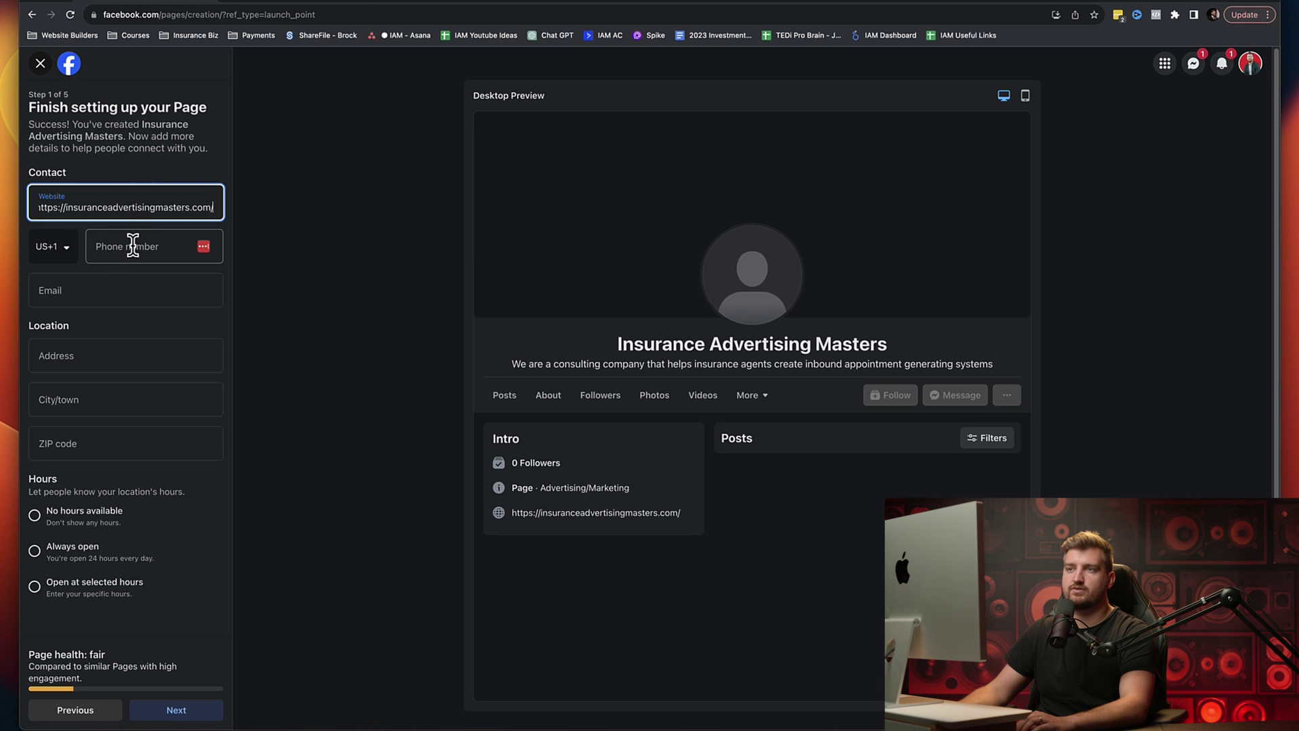
click(90, 291)
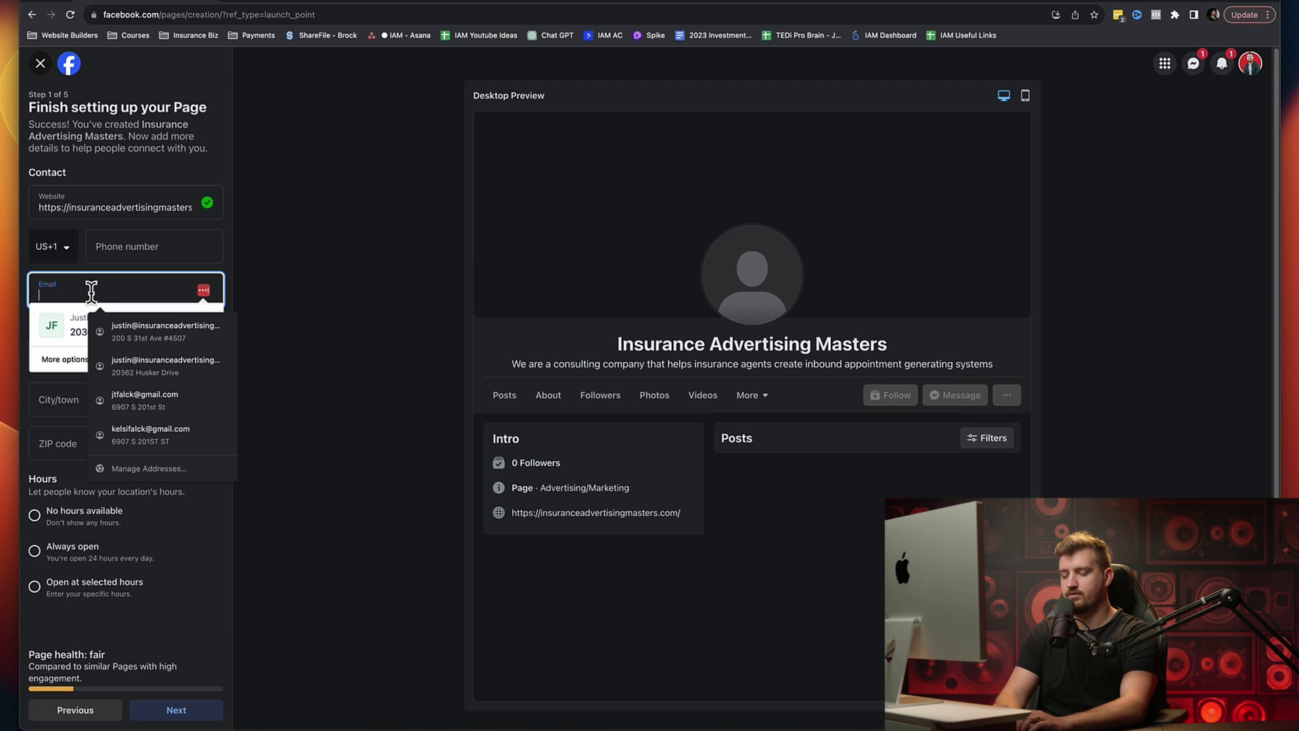
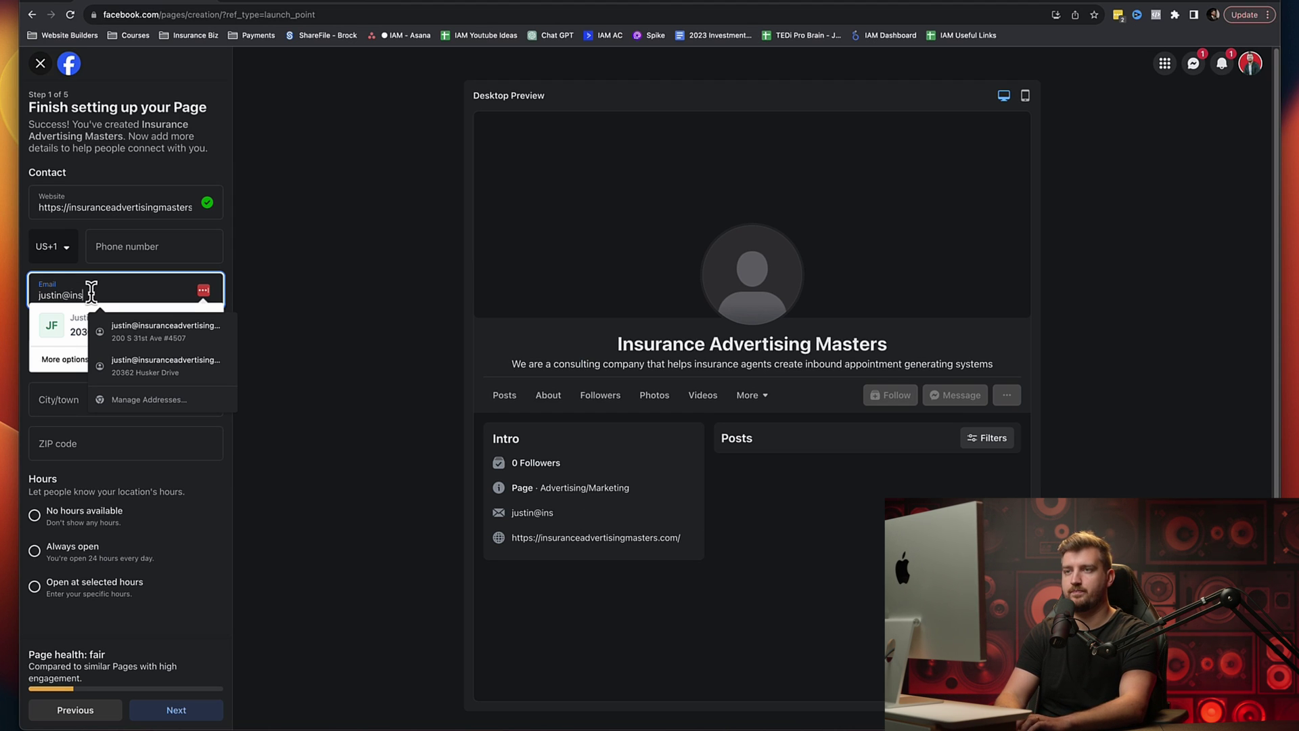
Step: Autofill the business e-mail, street address and city in the Page's contact details
click(102, 357)
click(102, 357)
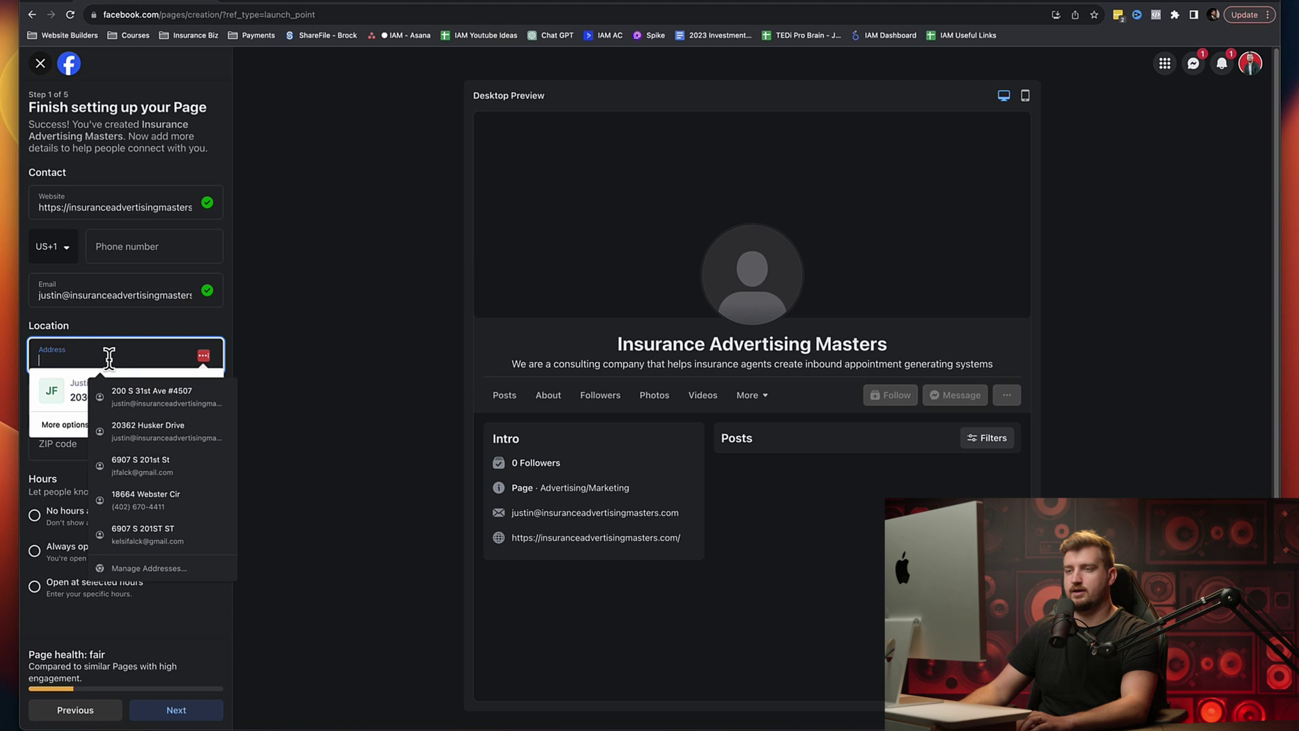
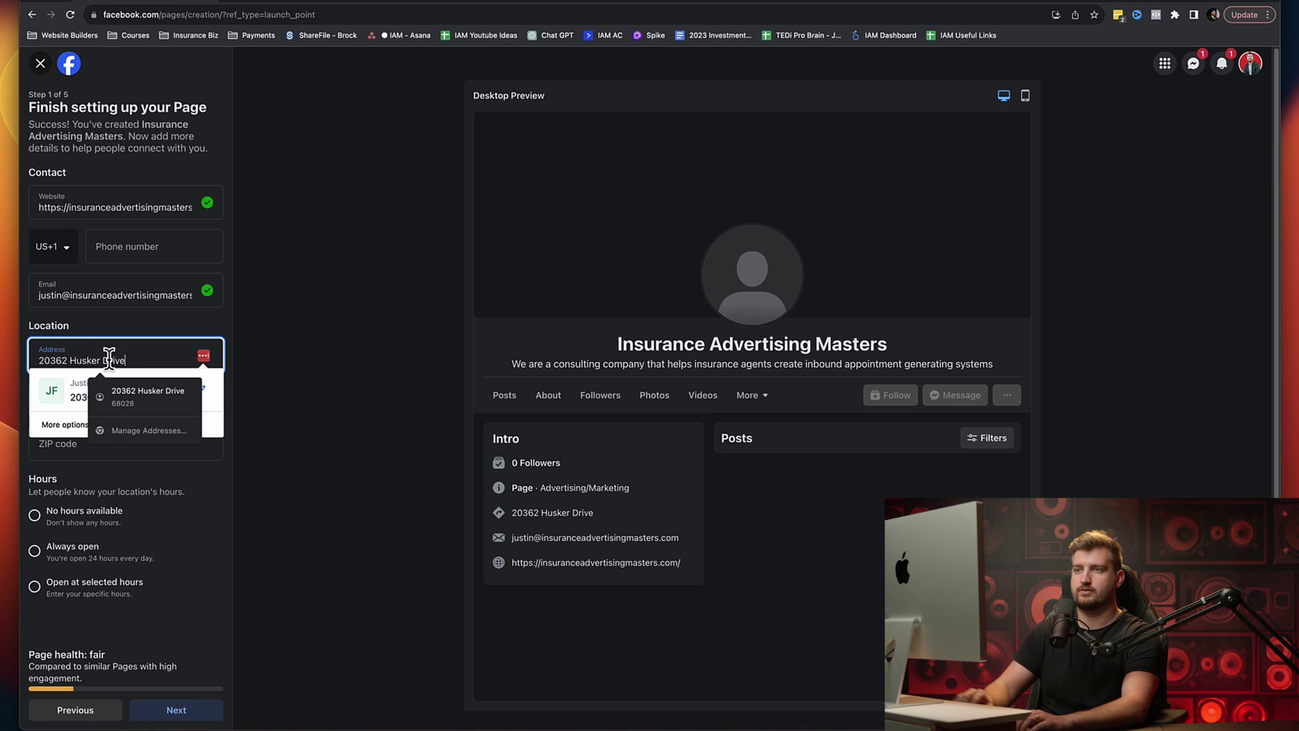
click(95, 399)
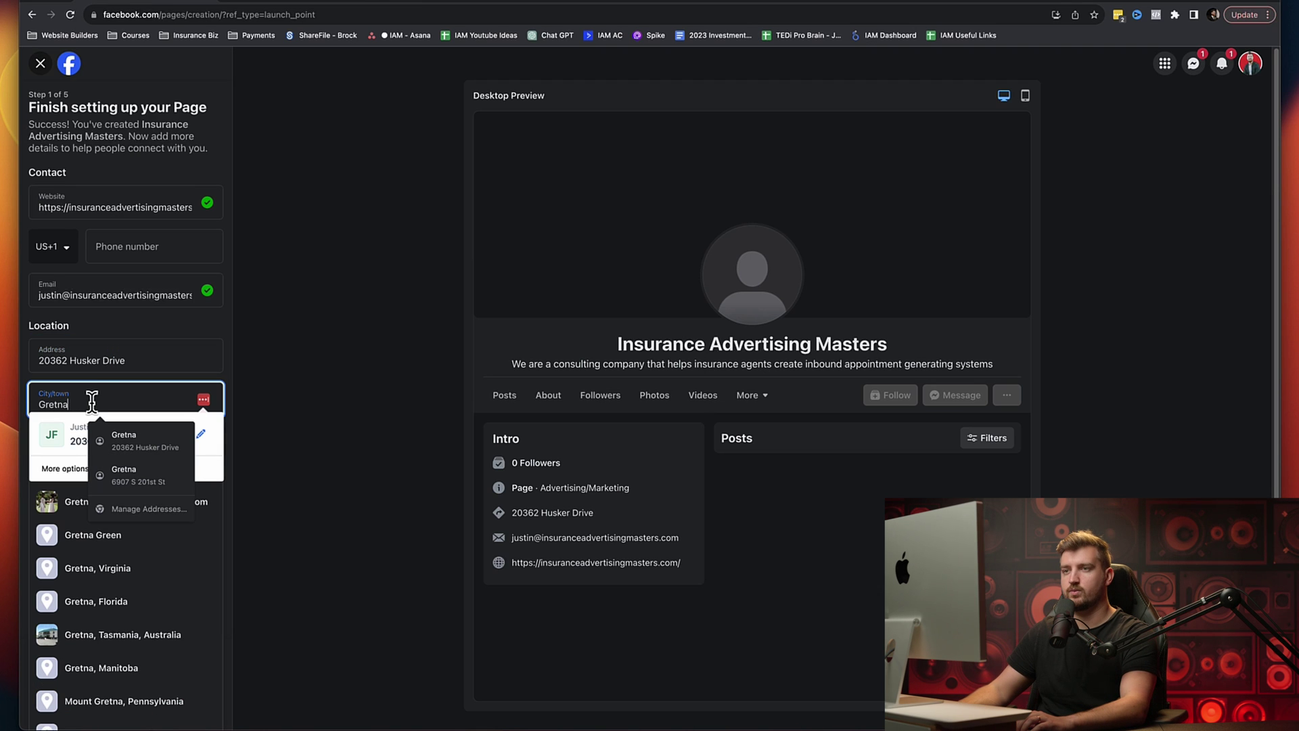
click(143, 332)
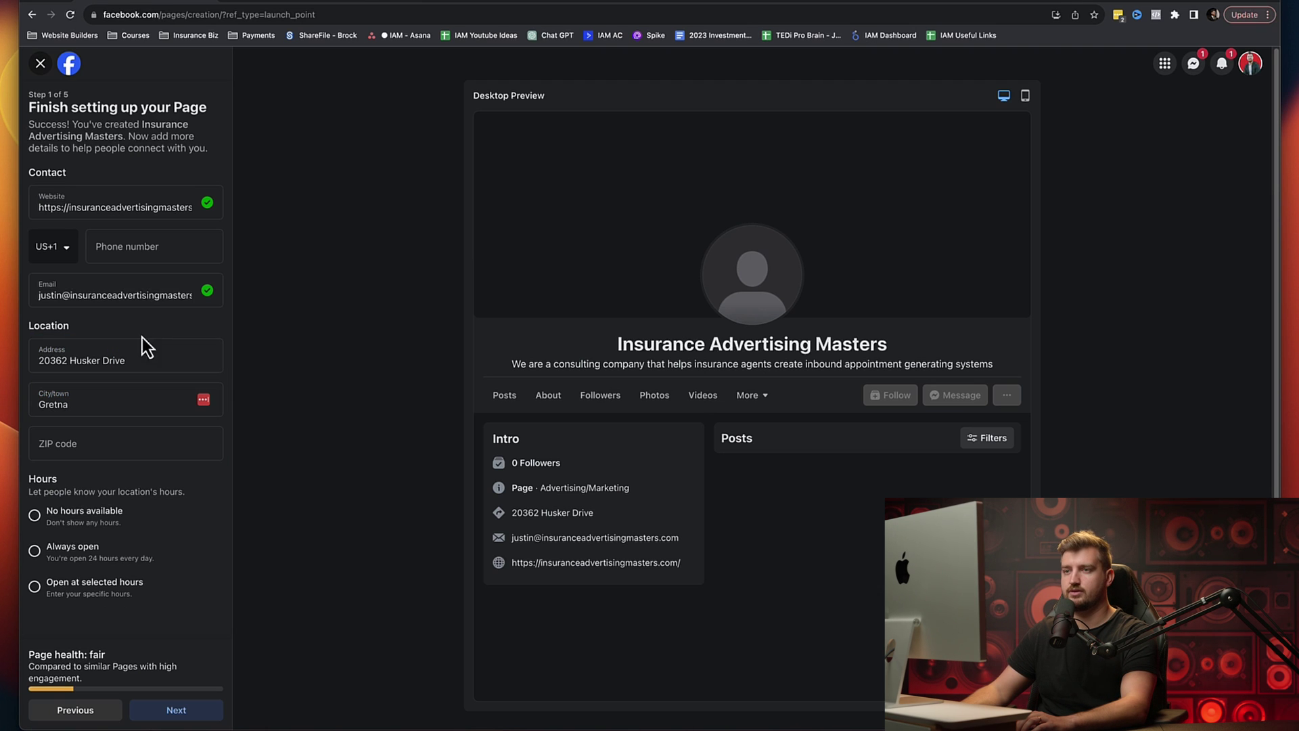
Step: Enter the ZIP code and move on to the next setup step
click(77, 447)
text(68)
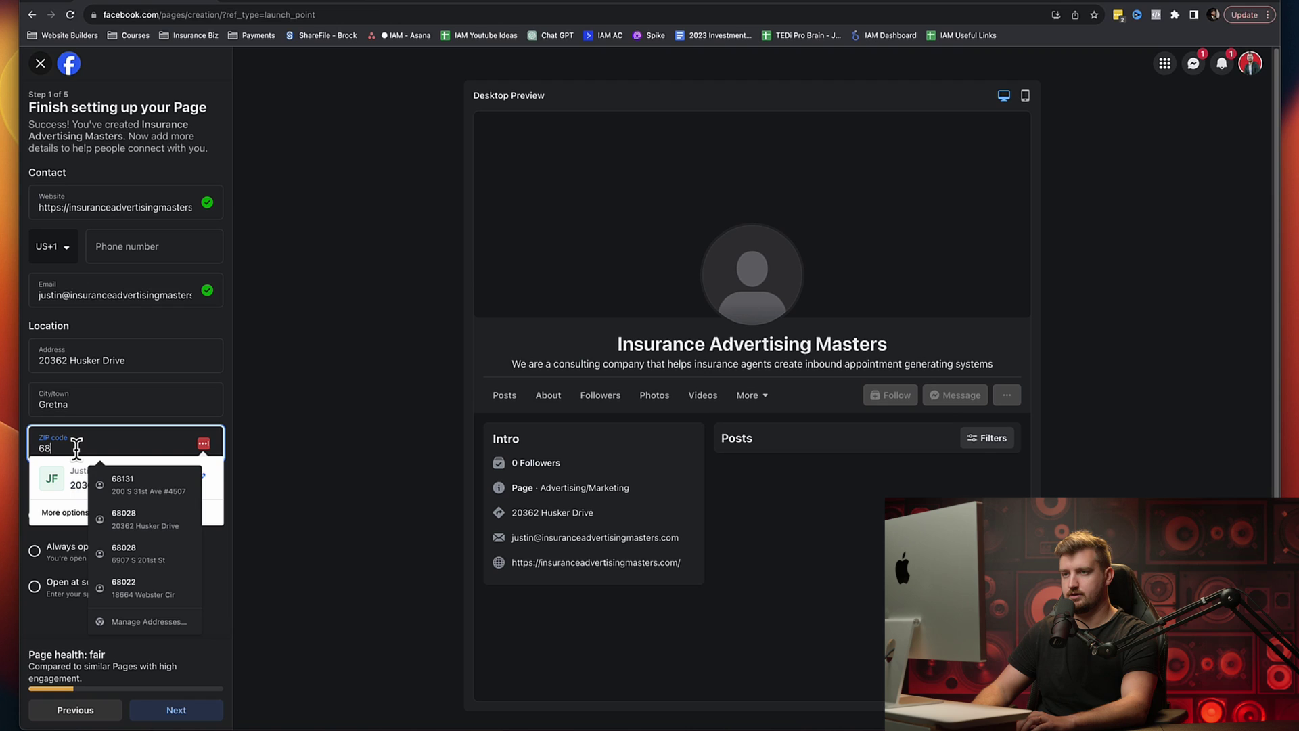
text(028)
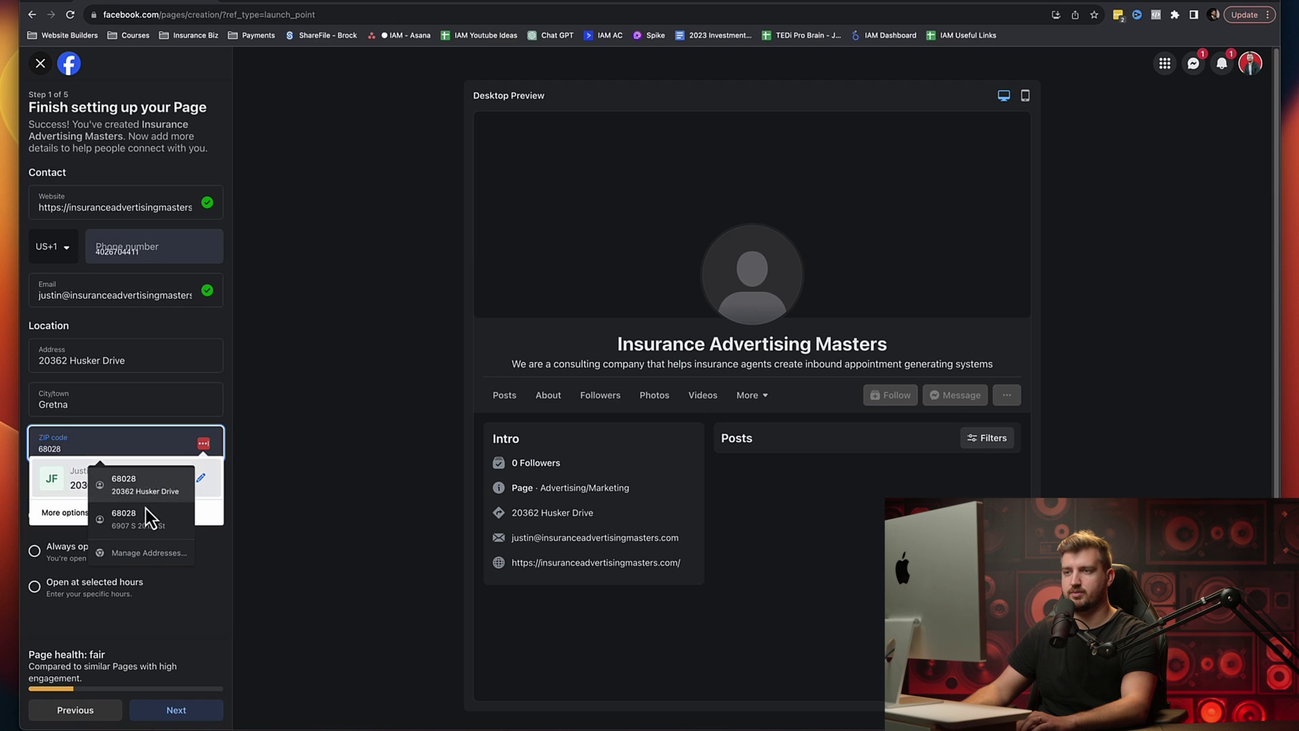
click(197, 559)
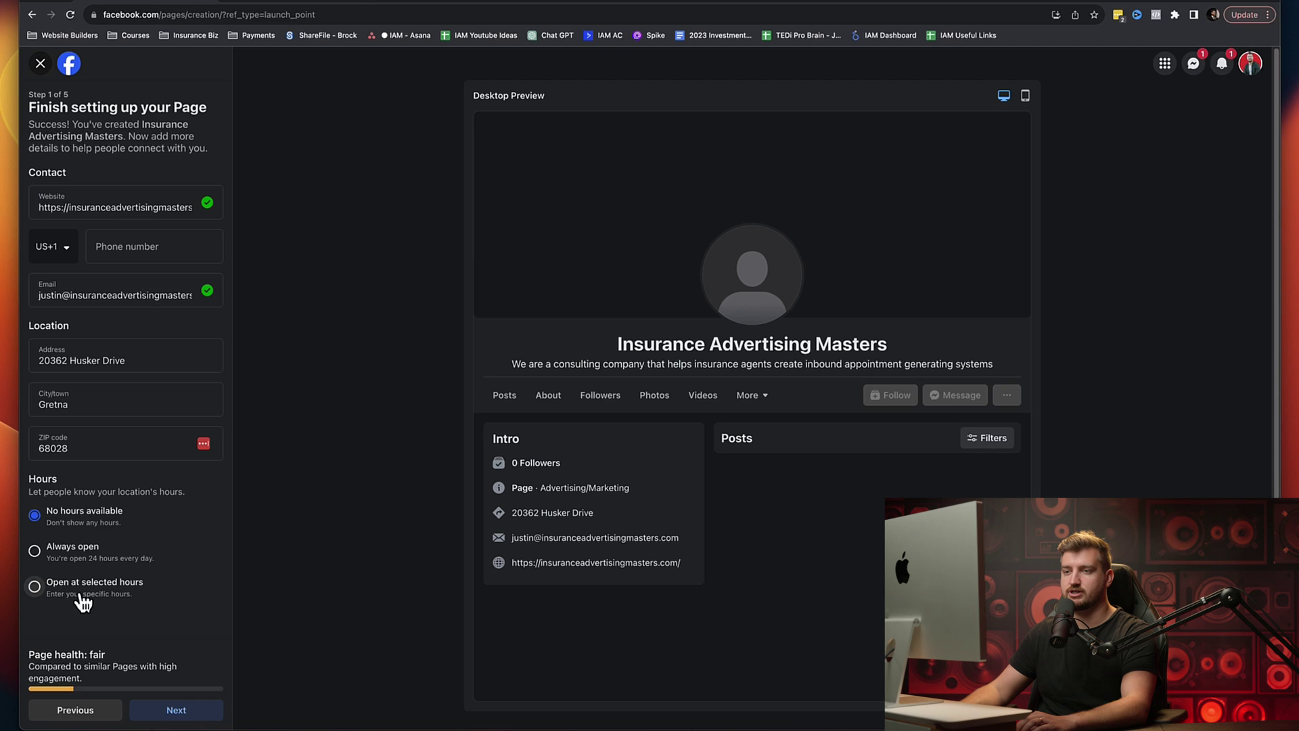
click(176, 712)
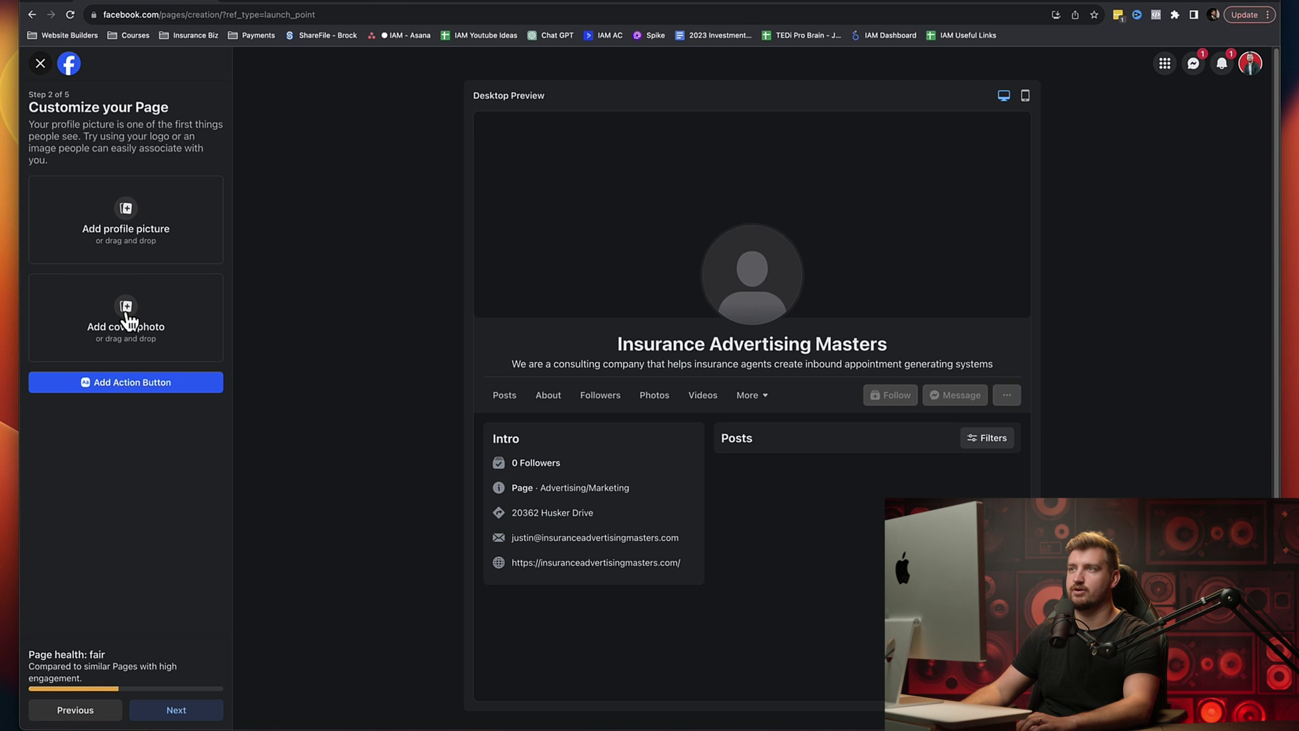
Step: Open Canva in a new tab and start a blank Facebook Cover design
click(518, 5)
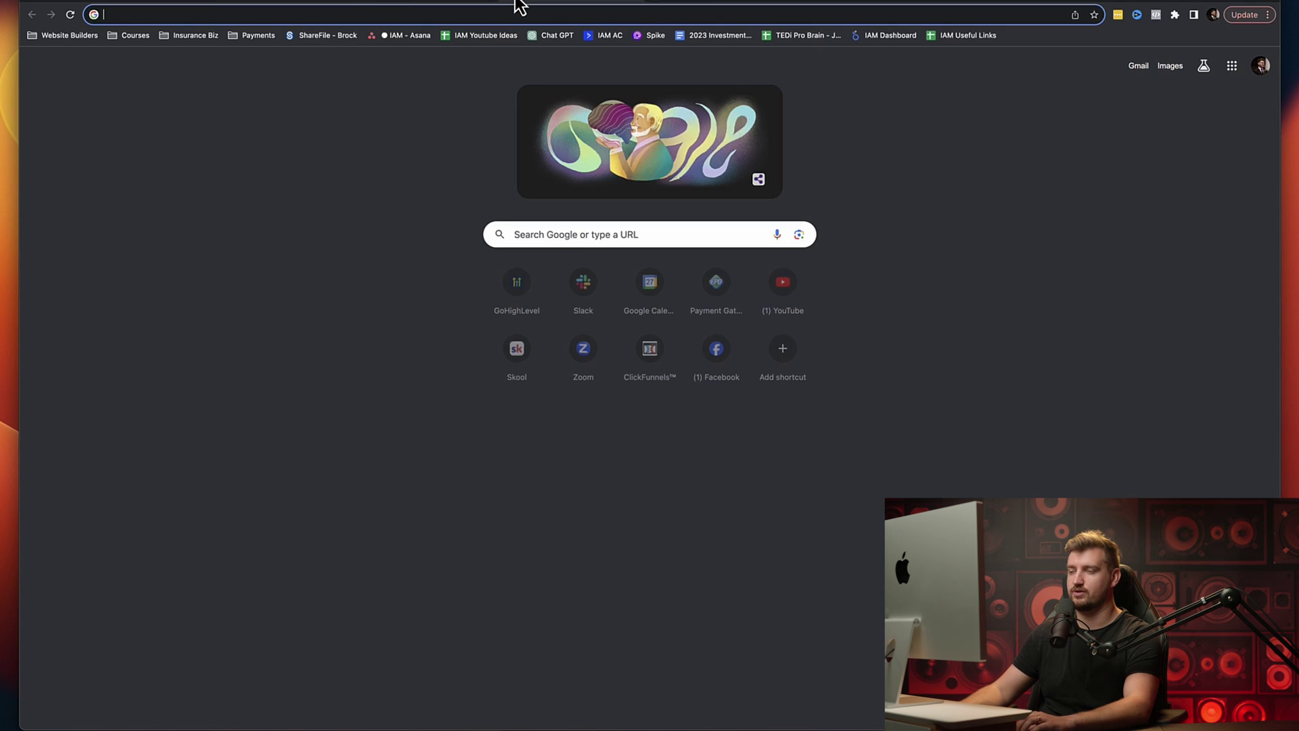
text(canva)
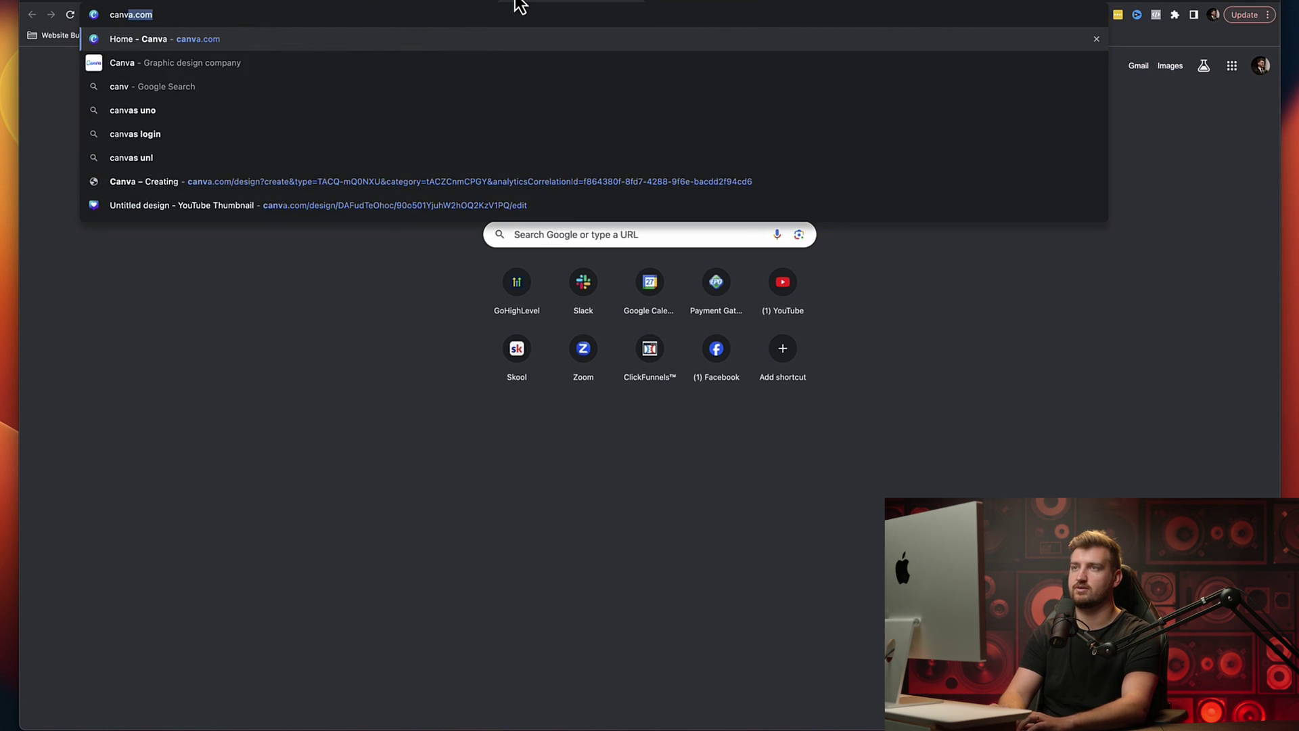
key(Return)
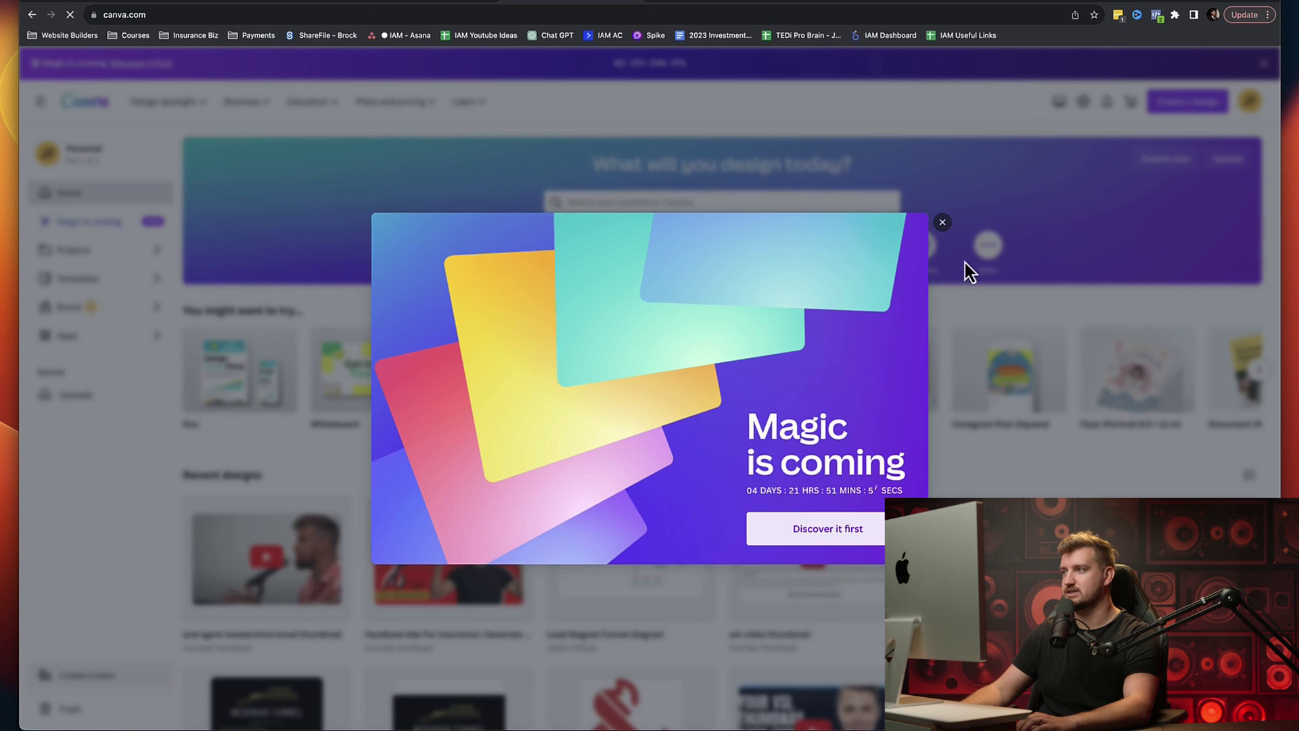
click(943, 222)
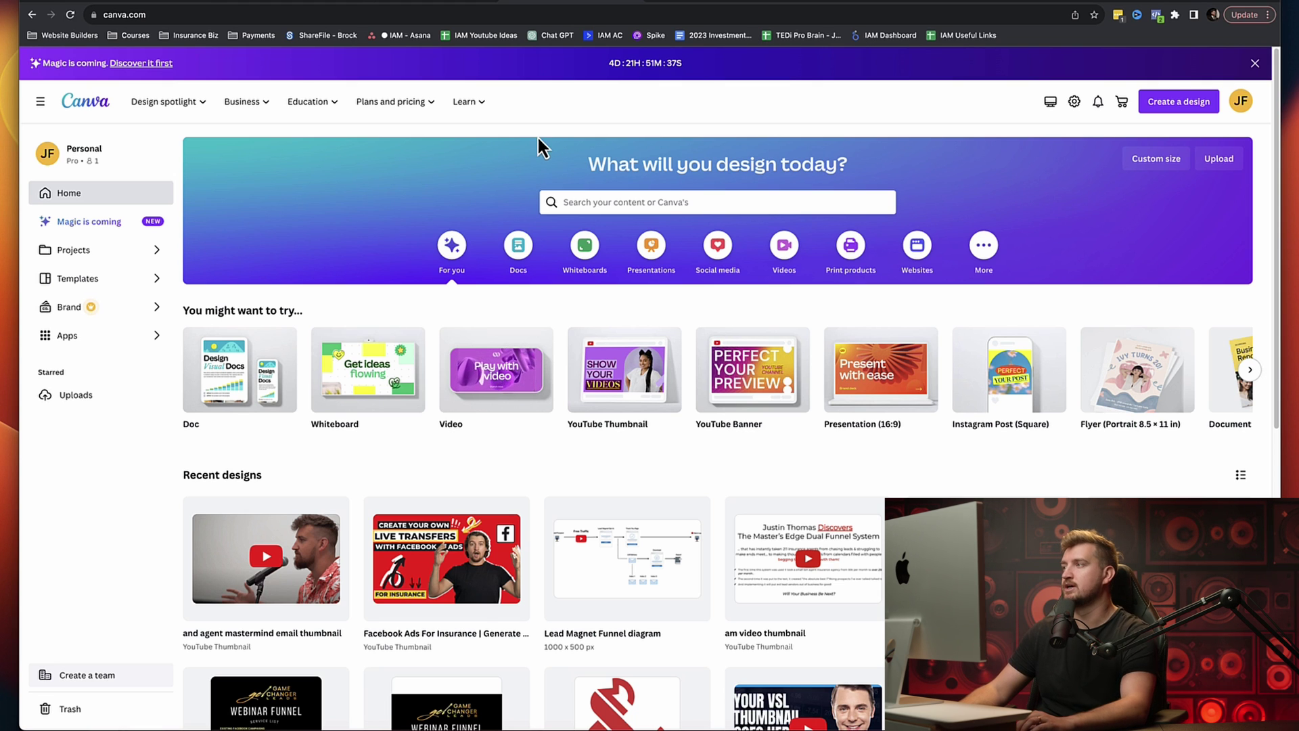
click(1179, 107)
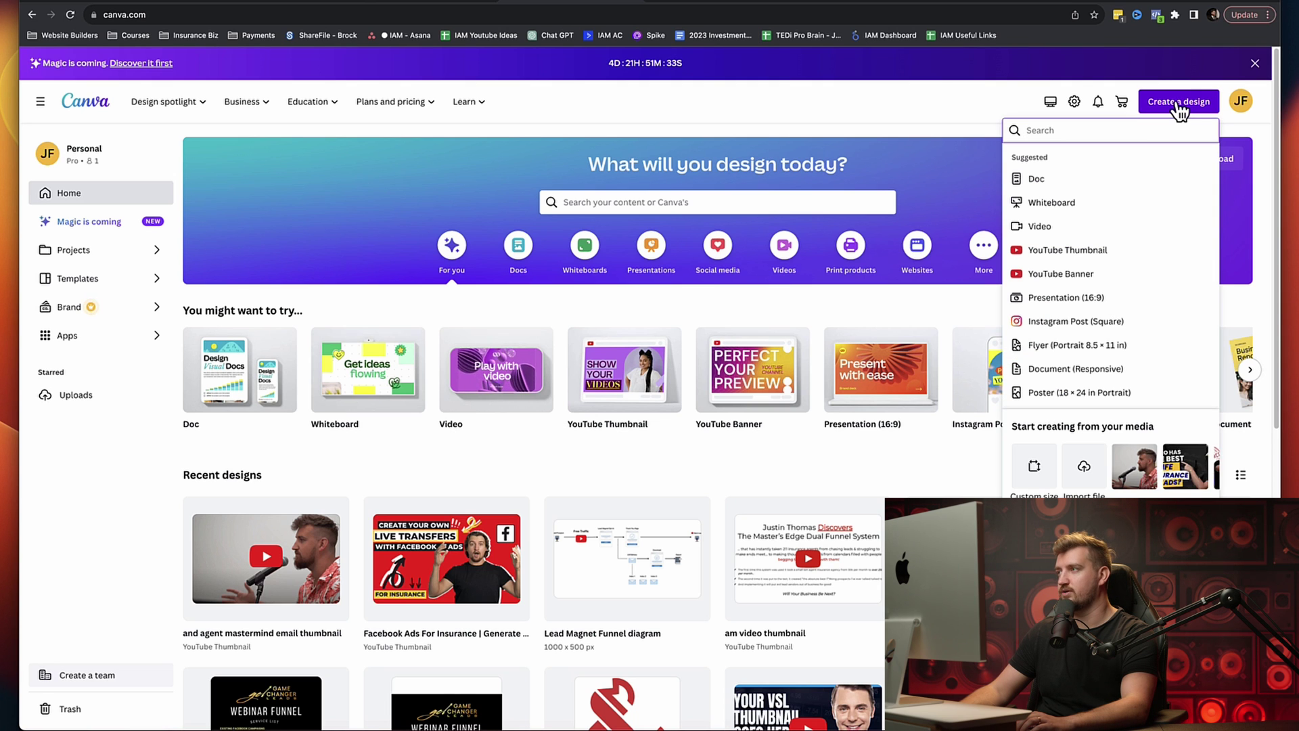
text(faceb)
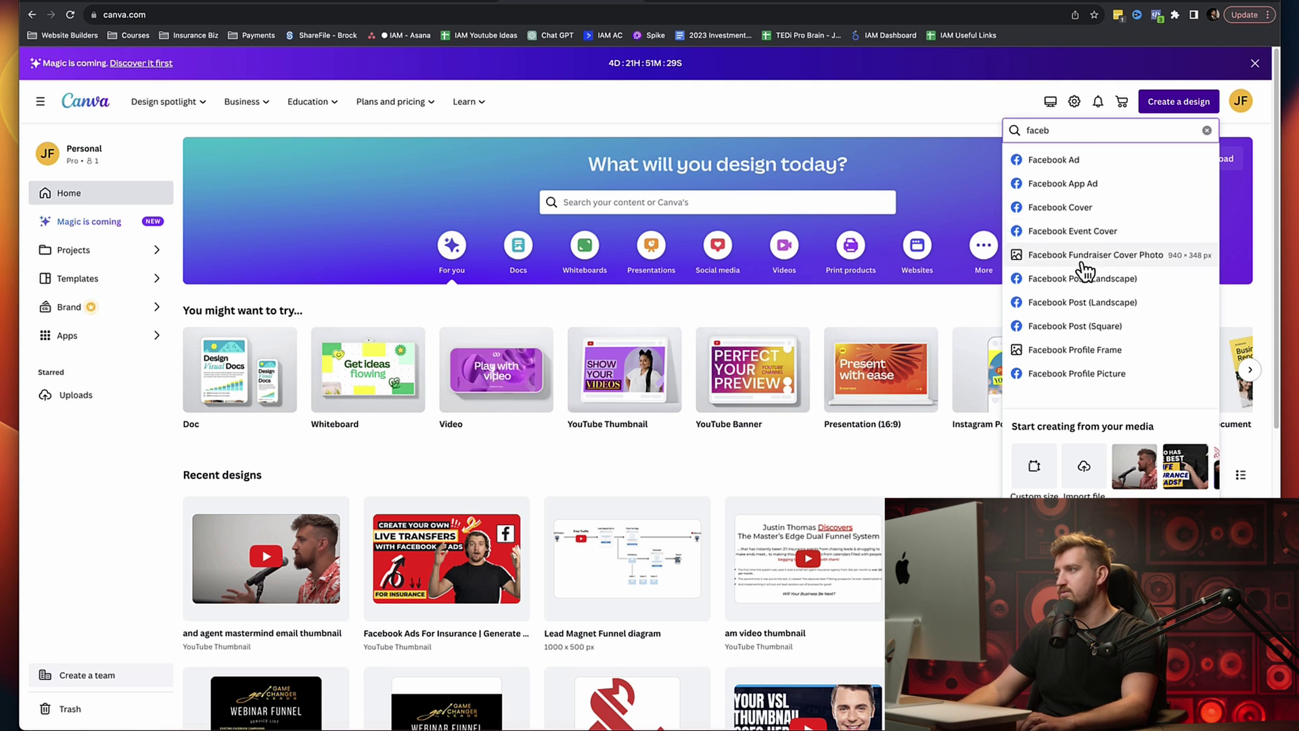
click(1059, 207)
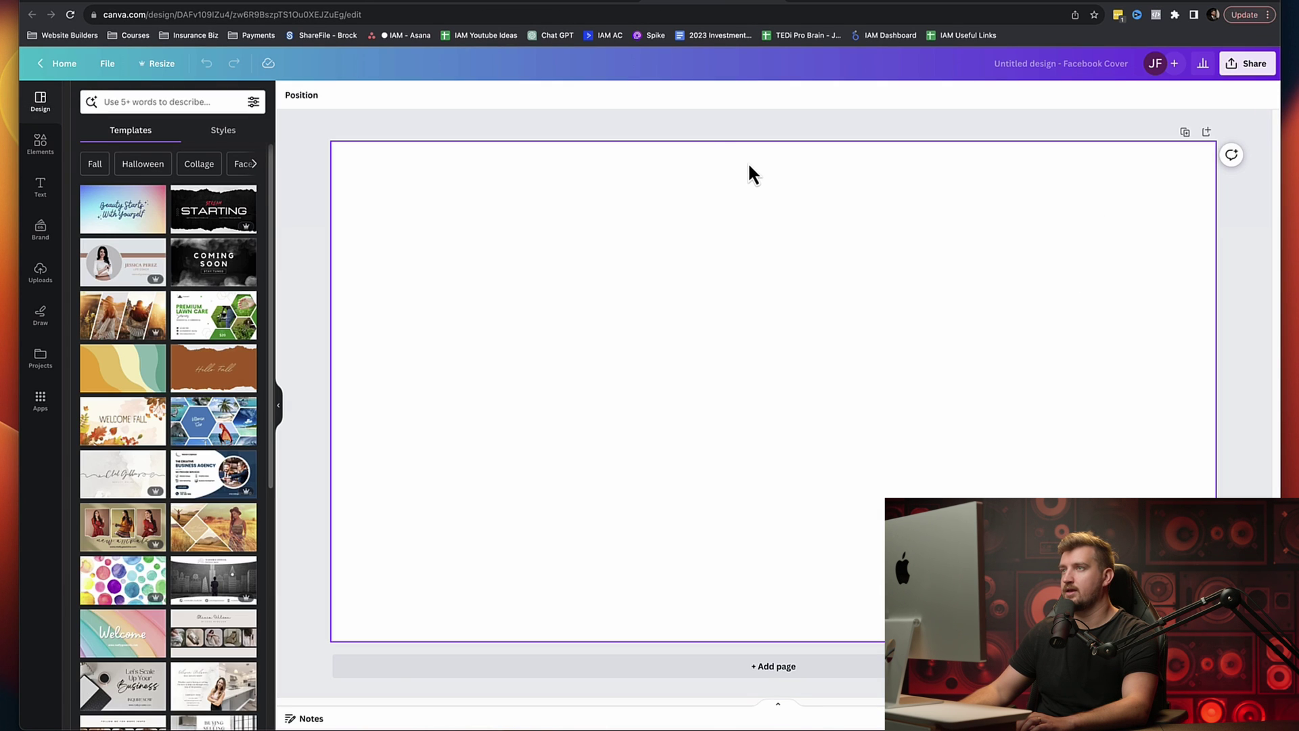
Step: Create a new Facebook Profile Picture design from the Canva home page
click(535, 3)
click(1150, 130)
text(bb)
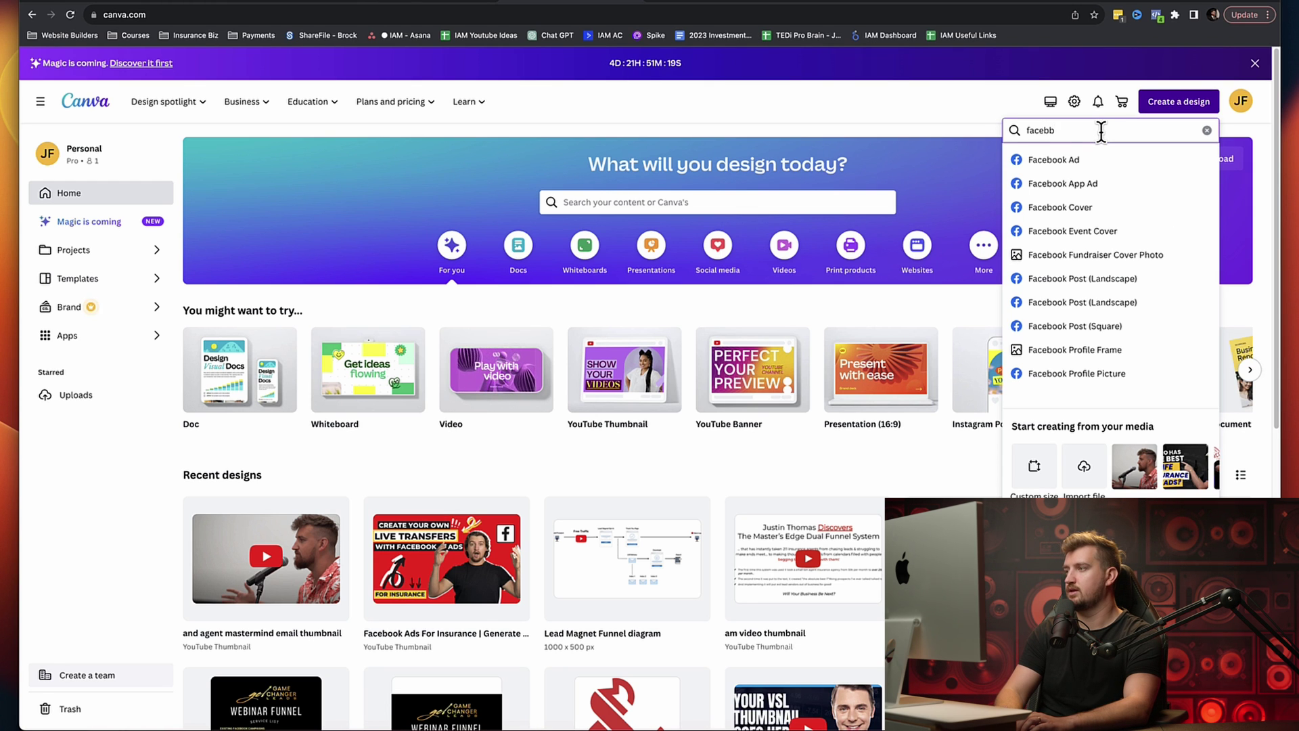
click(1085, 377)
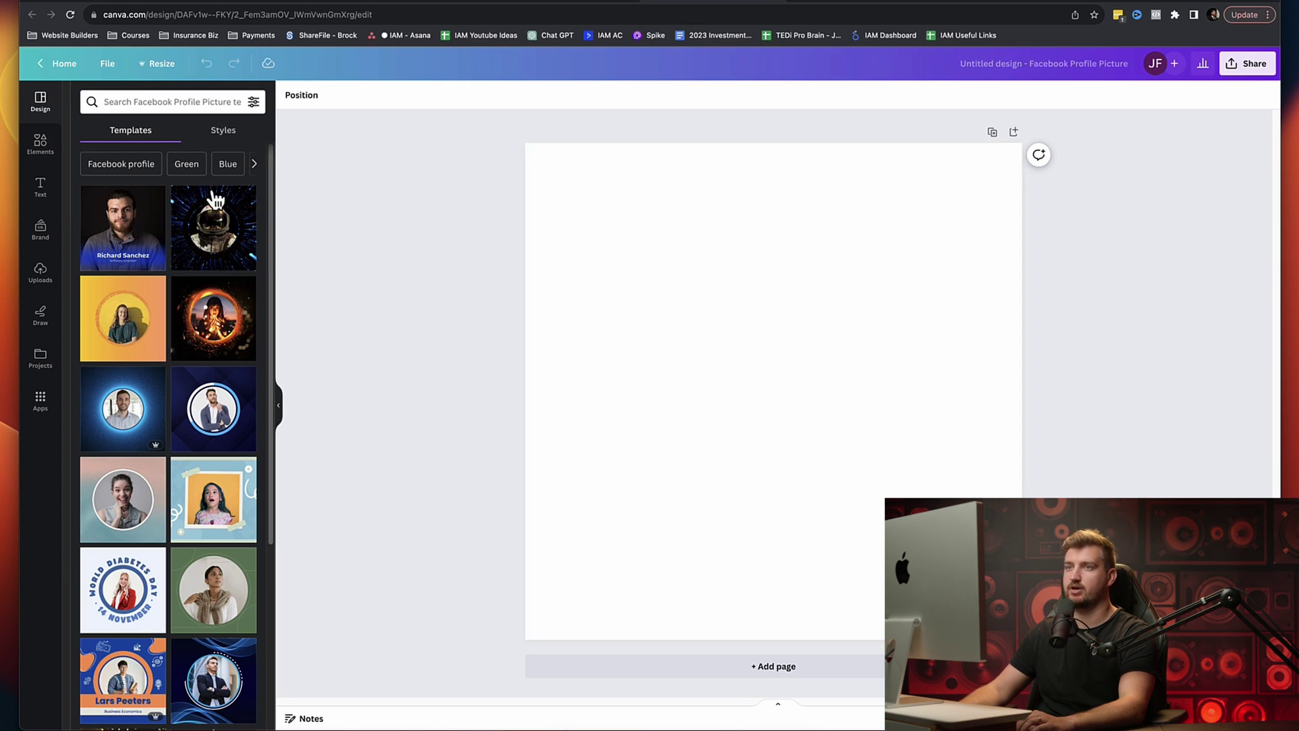
Step: Upload the logo file 'IAM 2logo-01.heic' from the computer
click(41, 145)
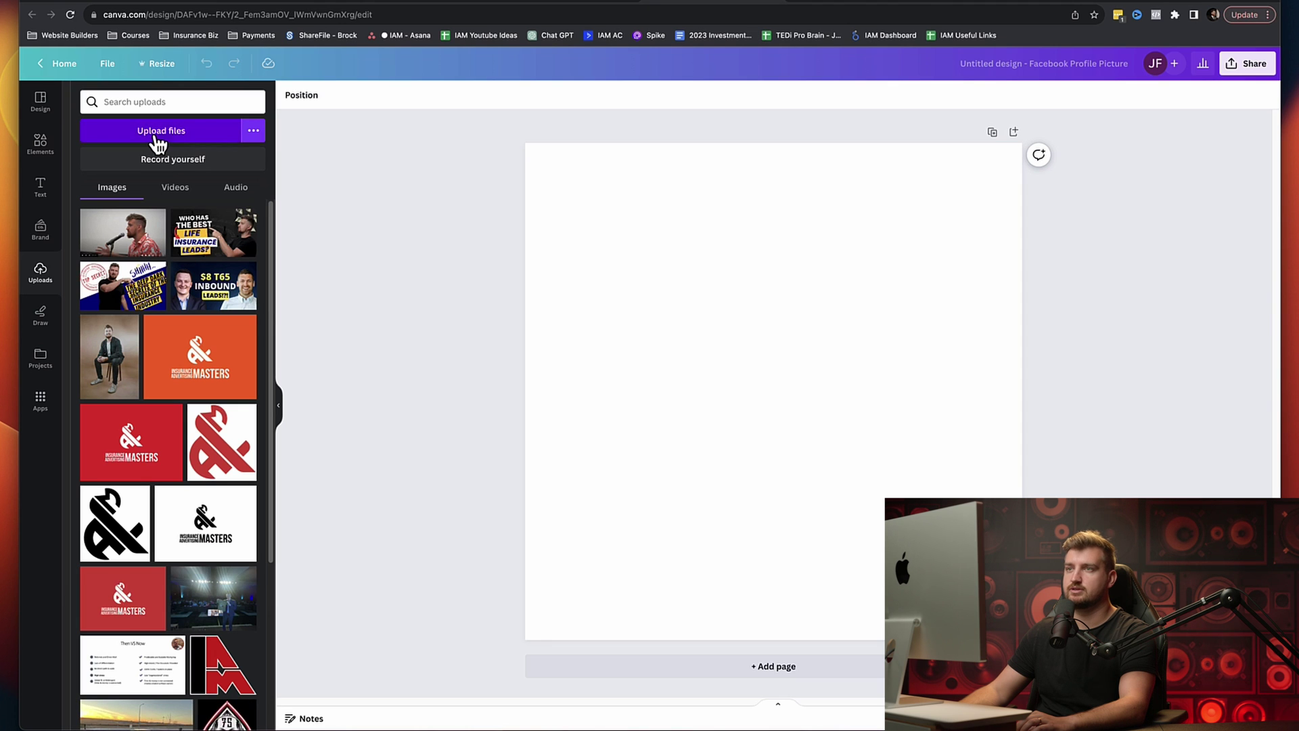
click(157, 140)
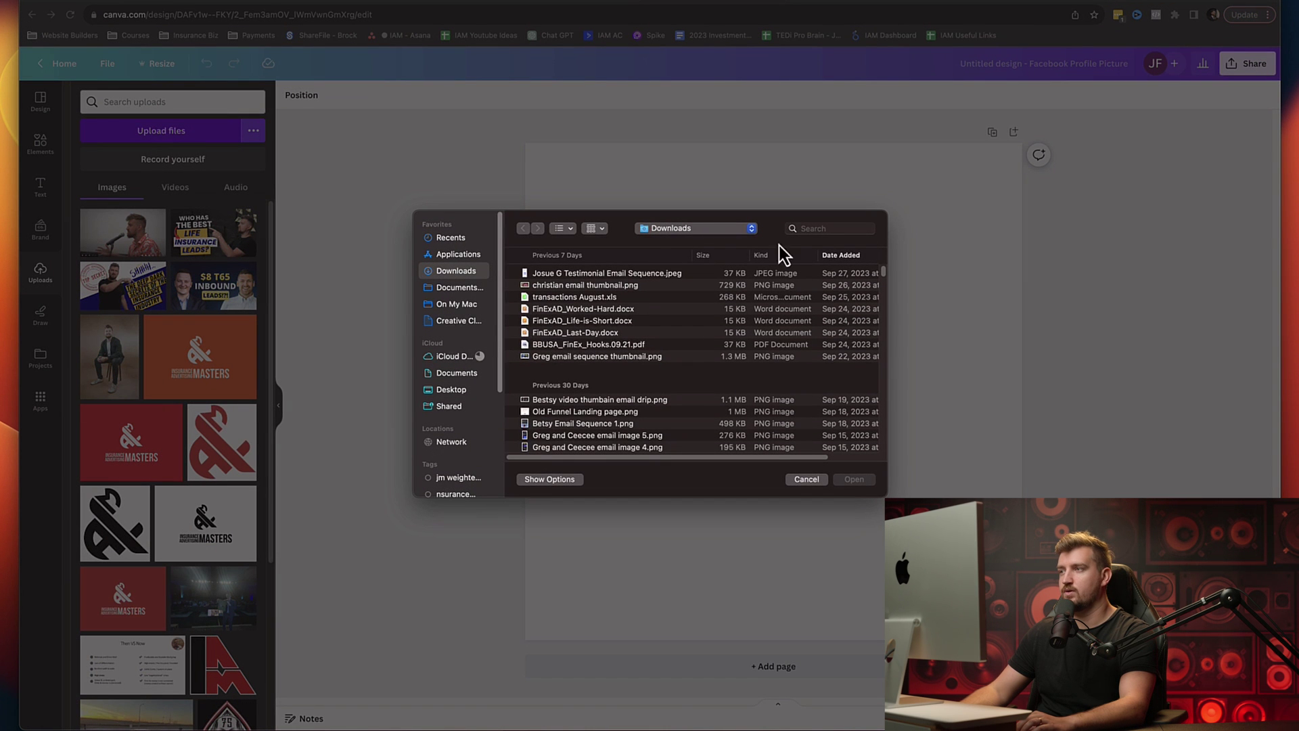
click(458, 288)
click(455, 271)
click(820, 227)
text(logo)
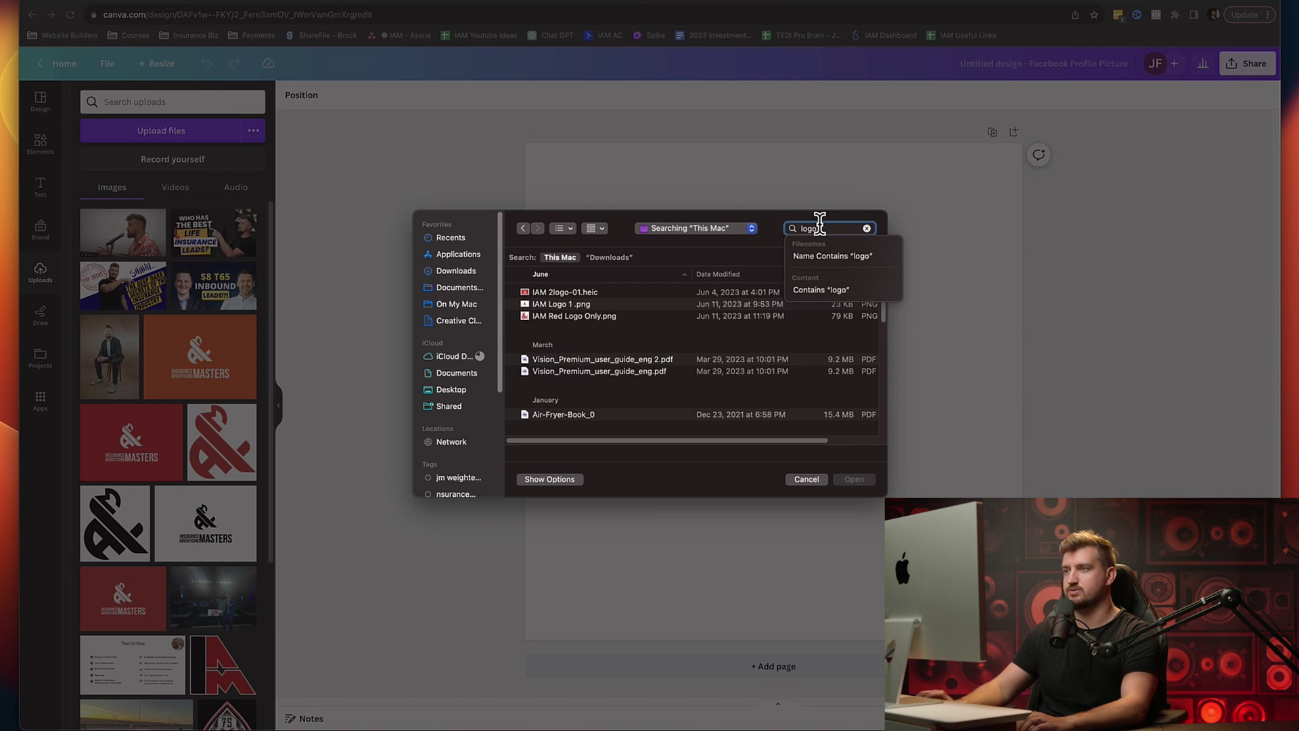
click(559, 294)
click(855, 480)
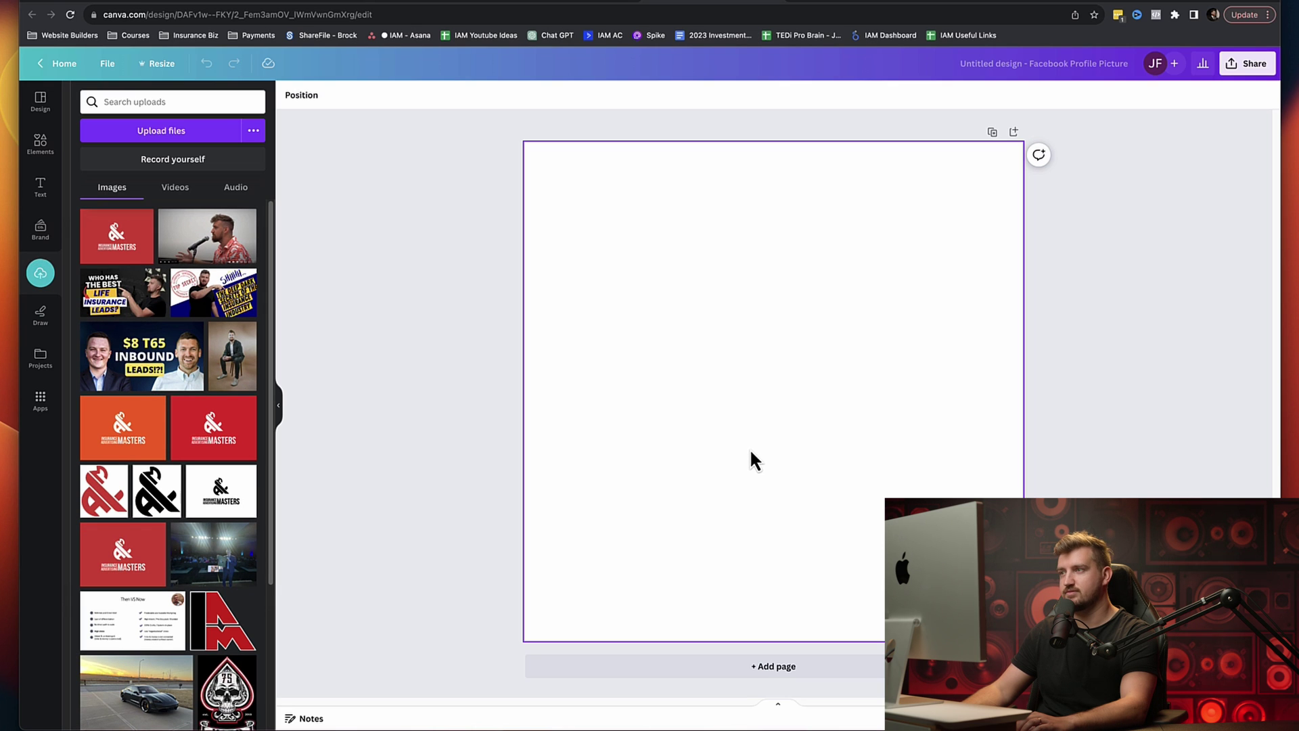
Step: Place the red IAM logo on the canvas and enlarge it to fill the square
click(122, 247)
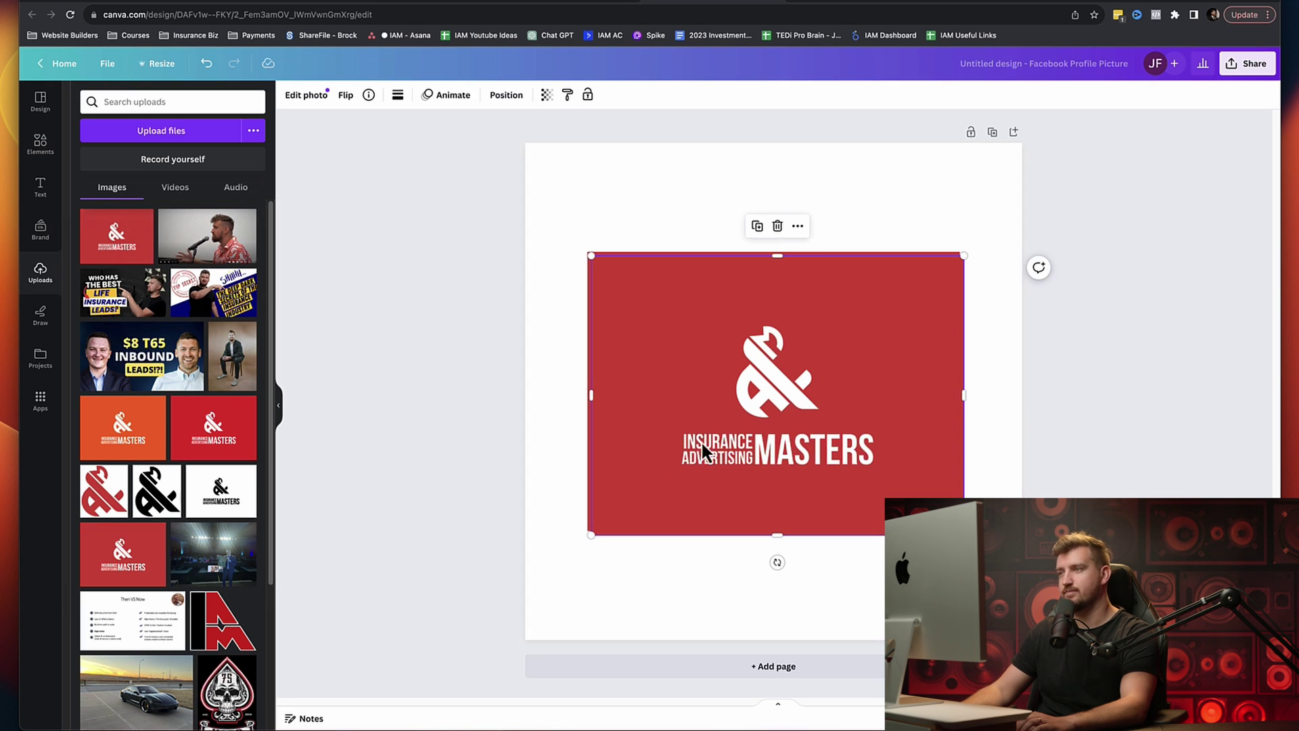
drag(725, 394, 721, 391)
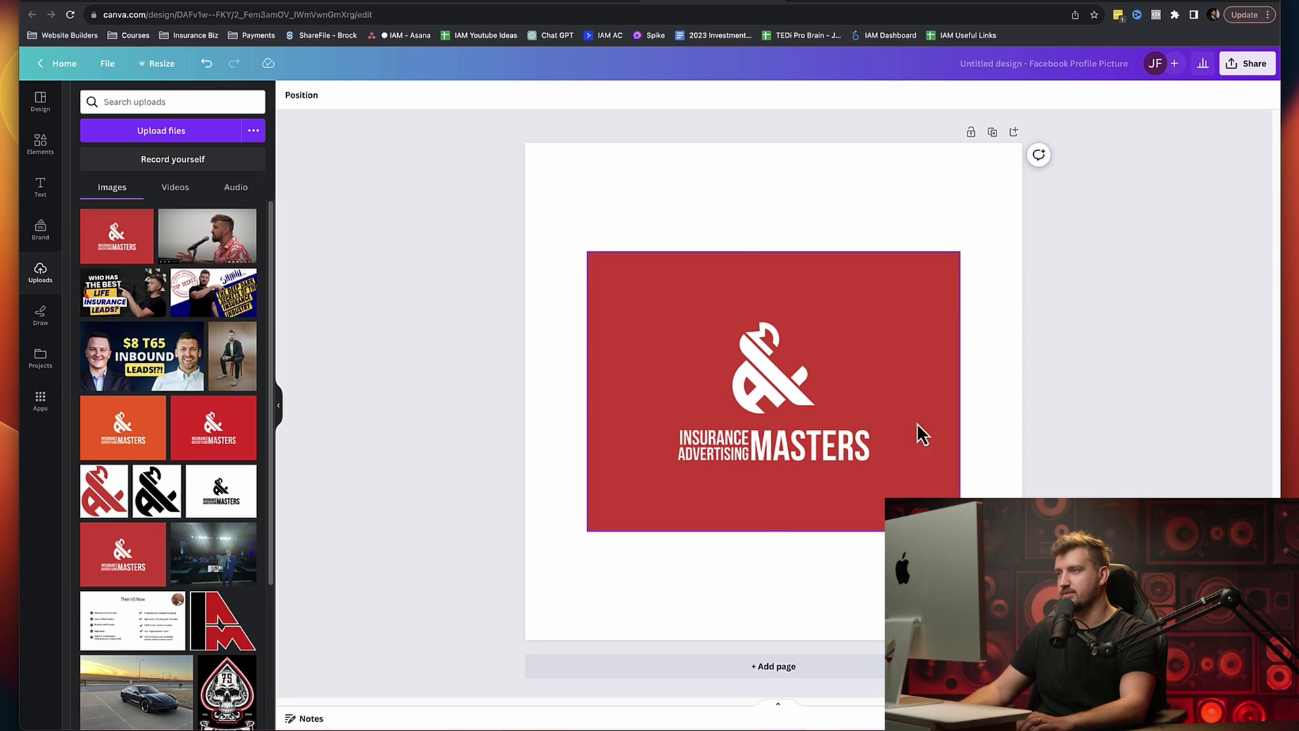
click(755, 384)
drag(586, 530, 483, 658)
drag(961, 252, 1105, 142)
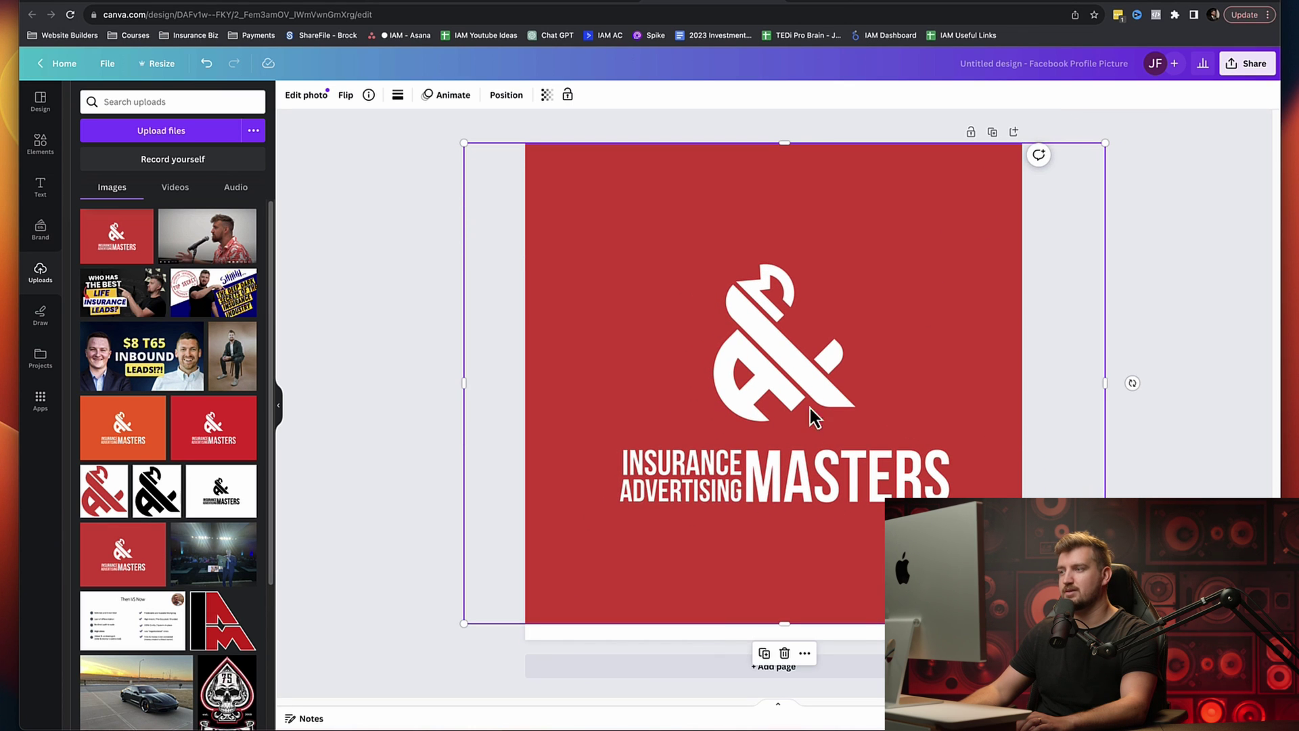
drag(464, 622, 441, 639)
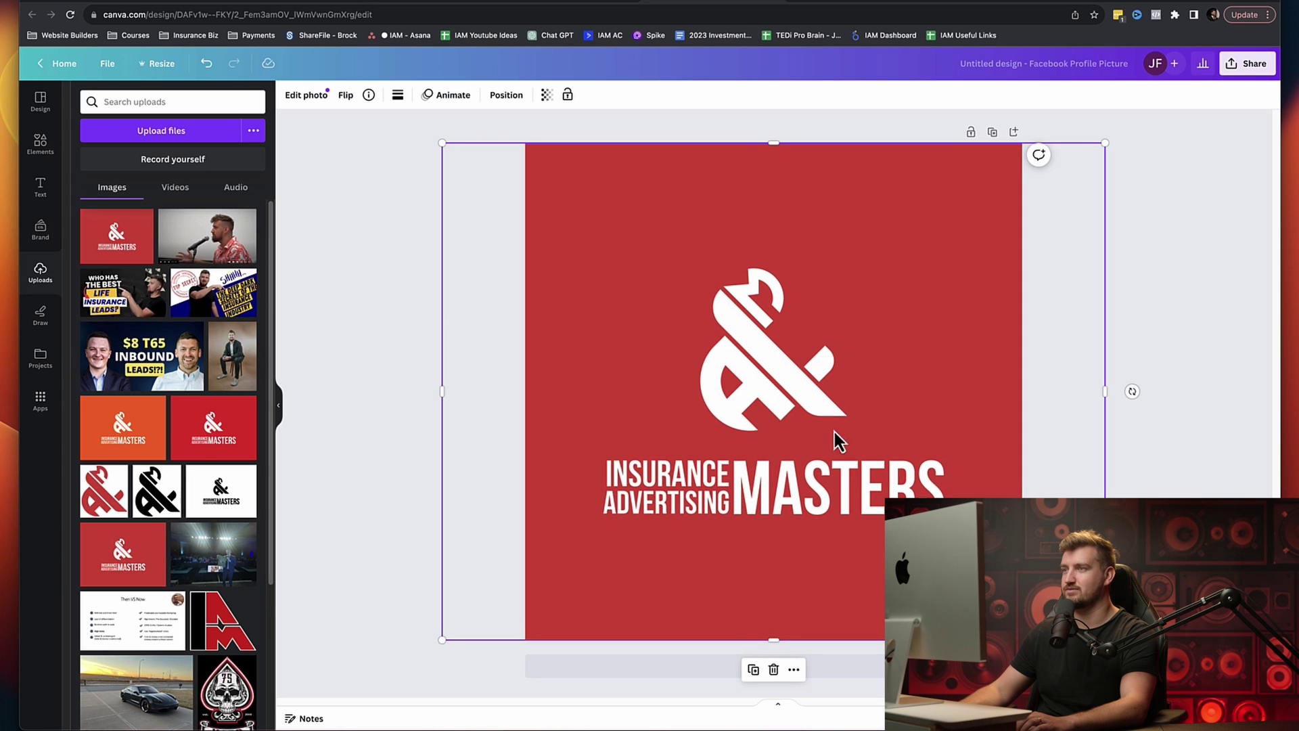
click(1173, 279)
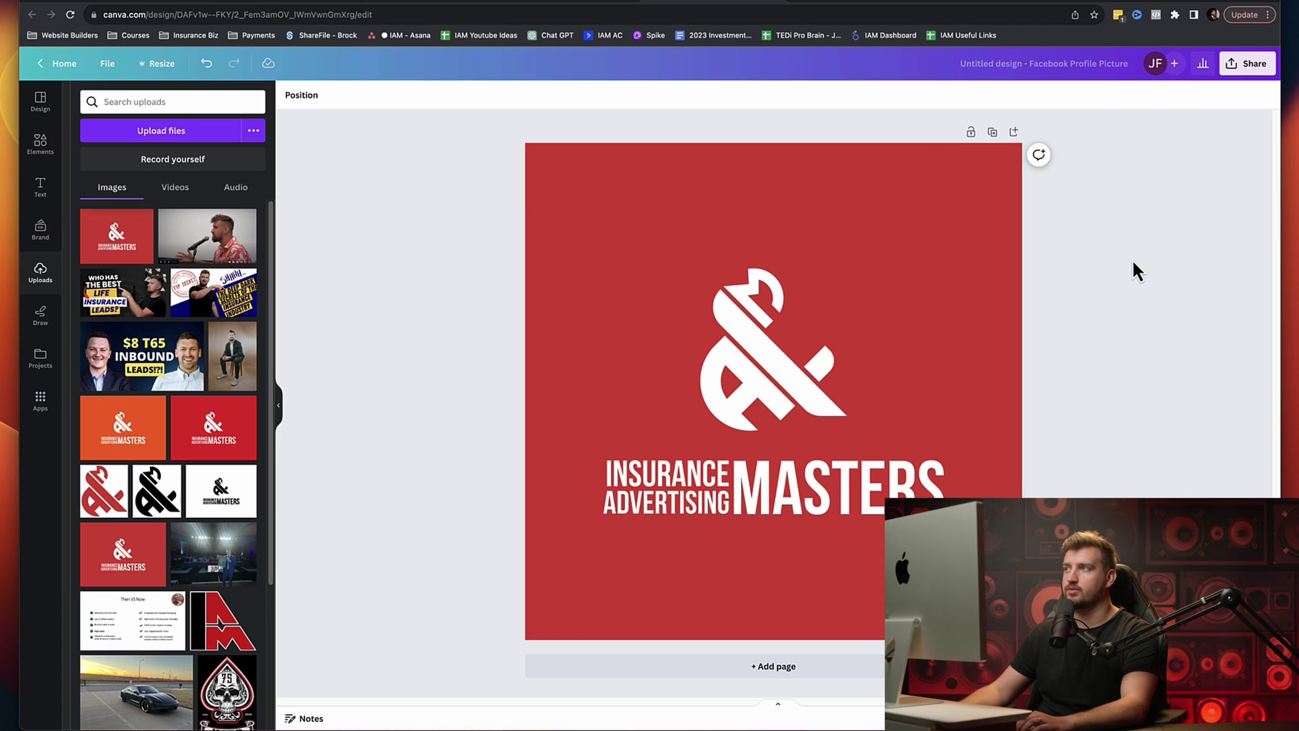
Step: Go to Fiverr in a new tab and search for 'facebook cover photo'
key(super+t)
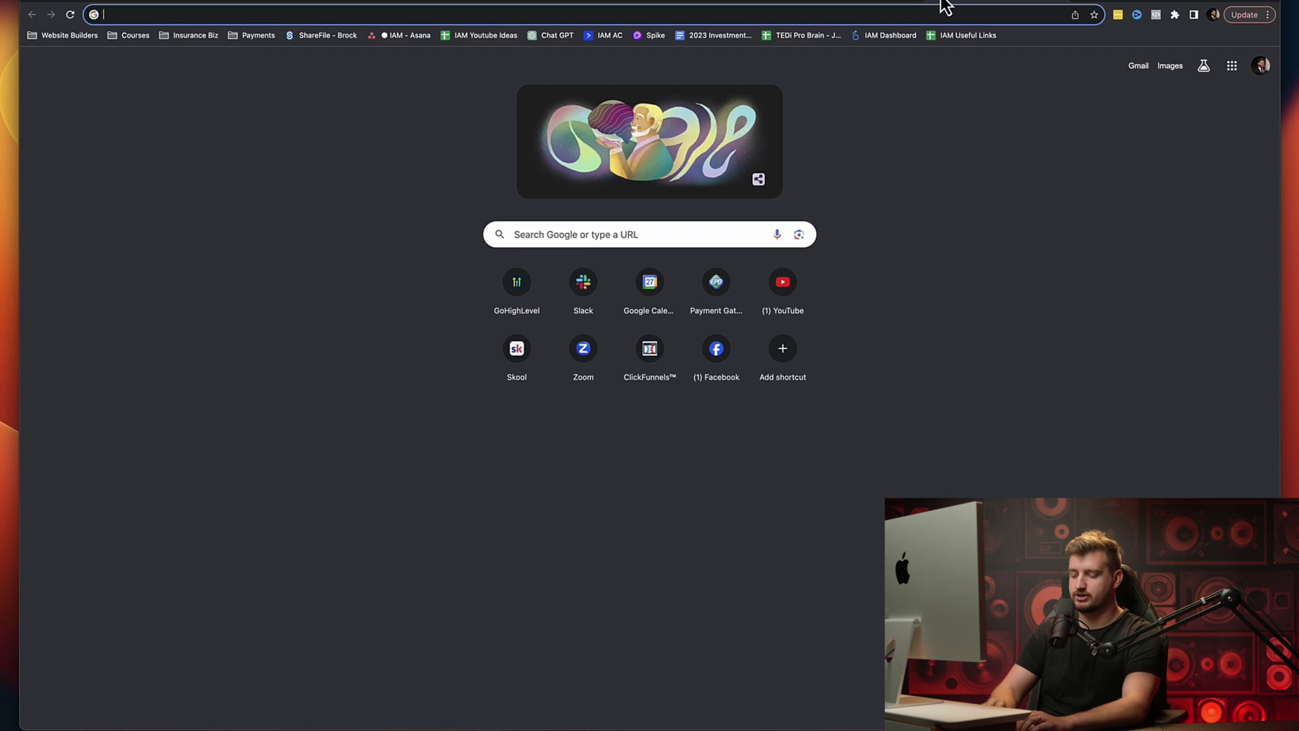
text(fiverr.com)
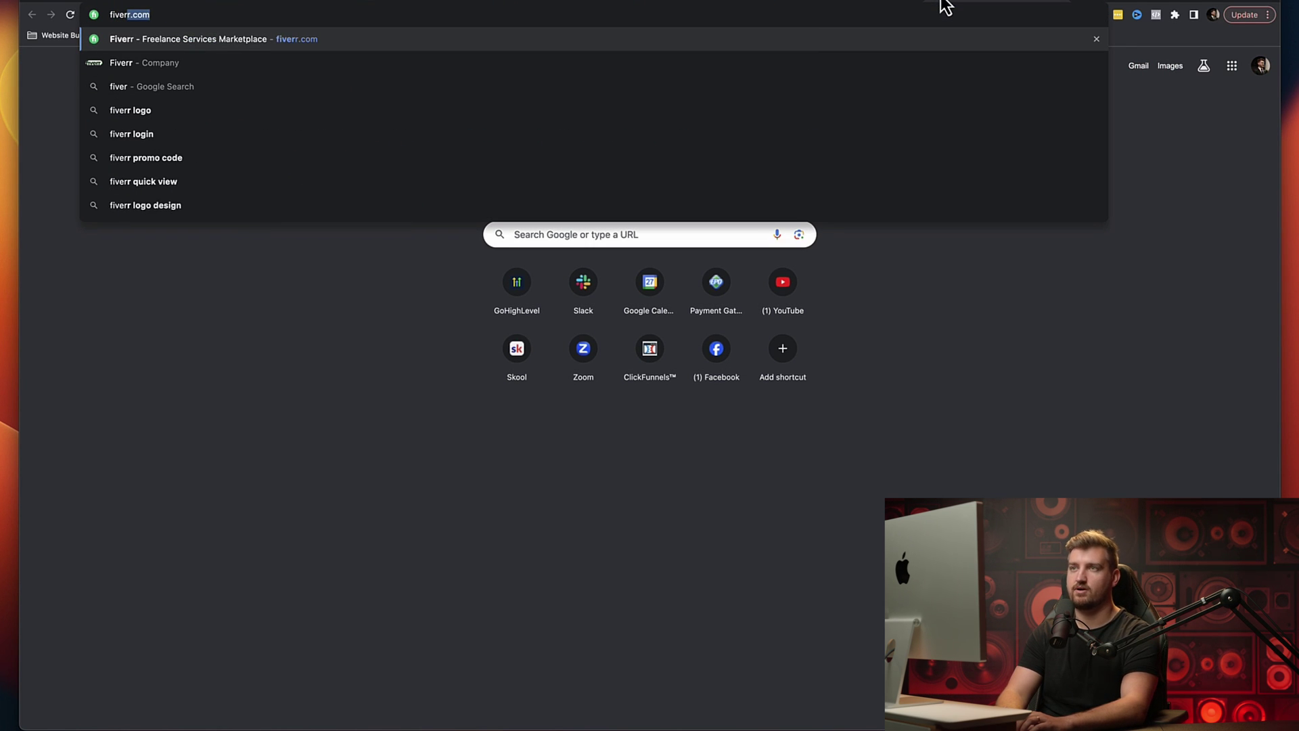
key(Return)
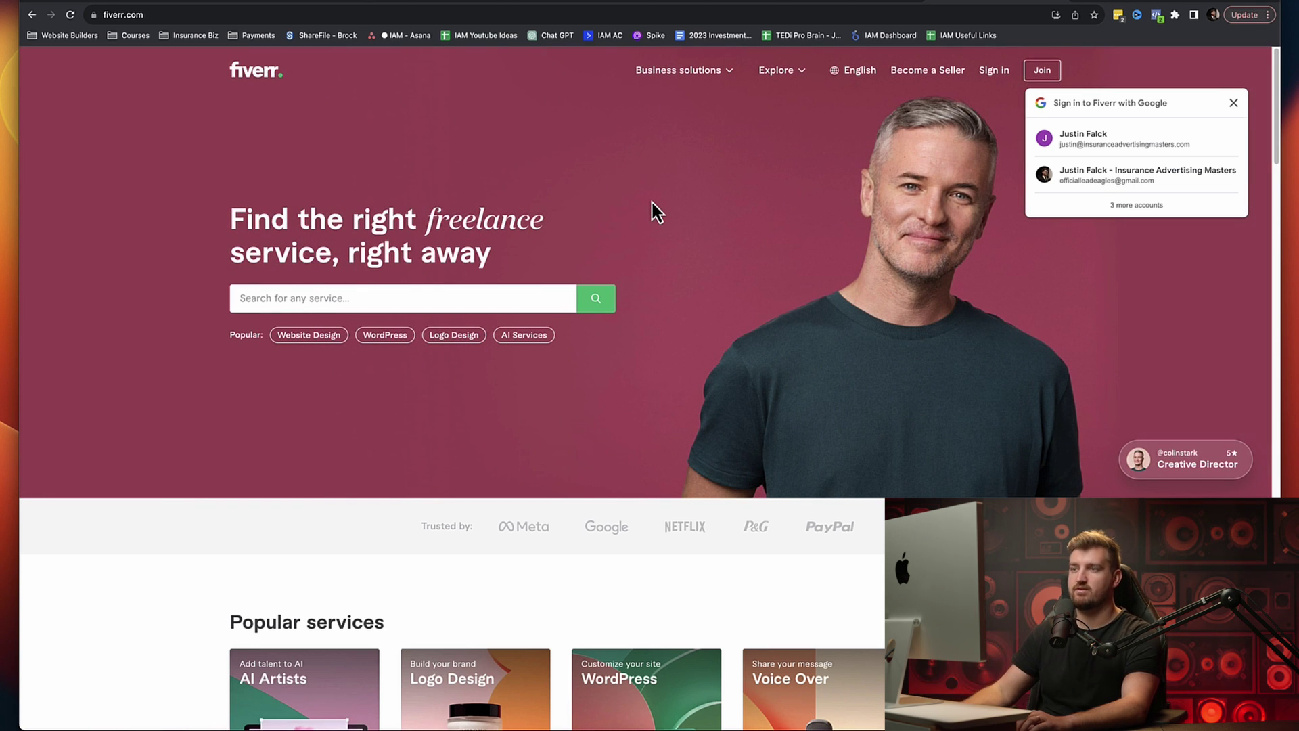
click(404, 301)
text(facebook cover photo)
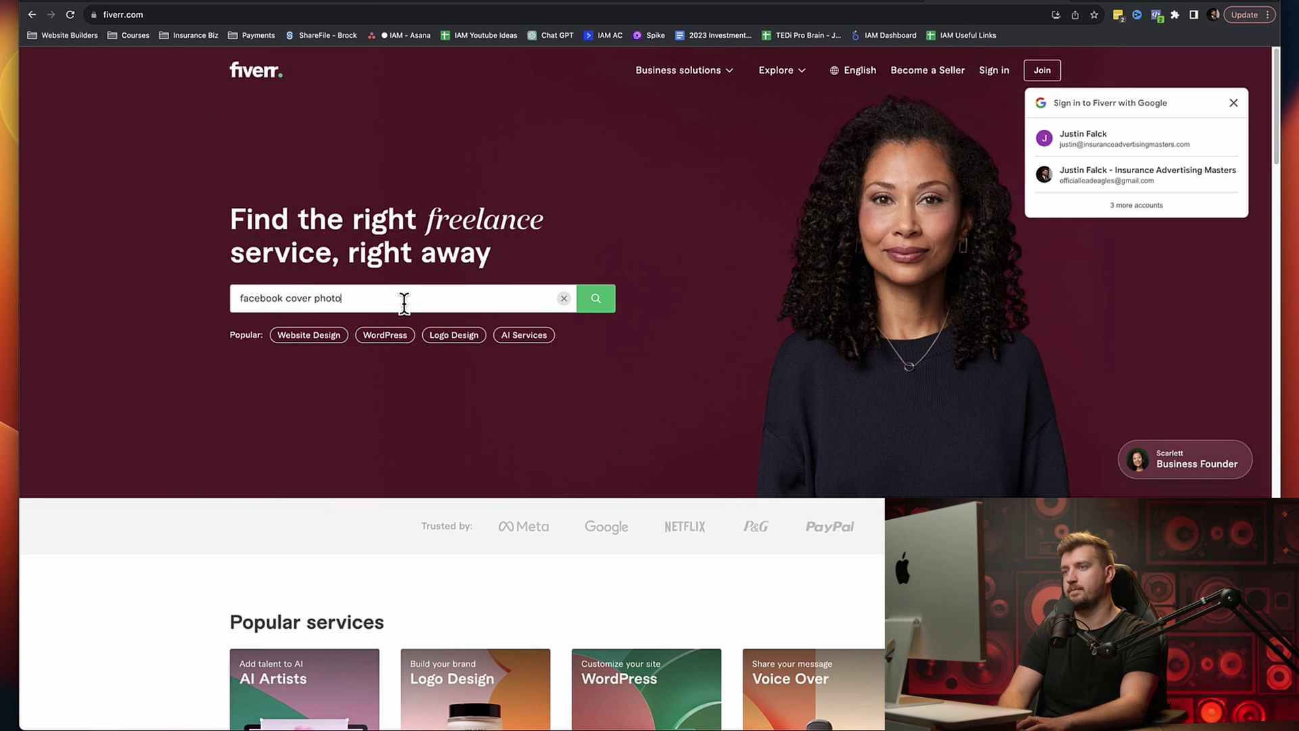
key(Return)
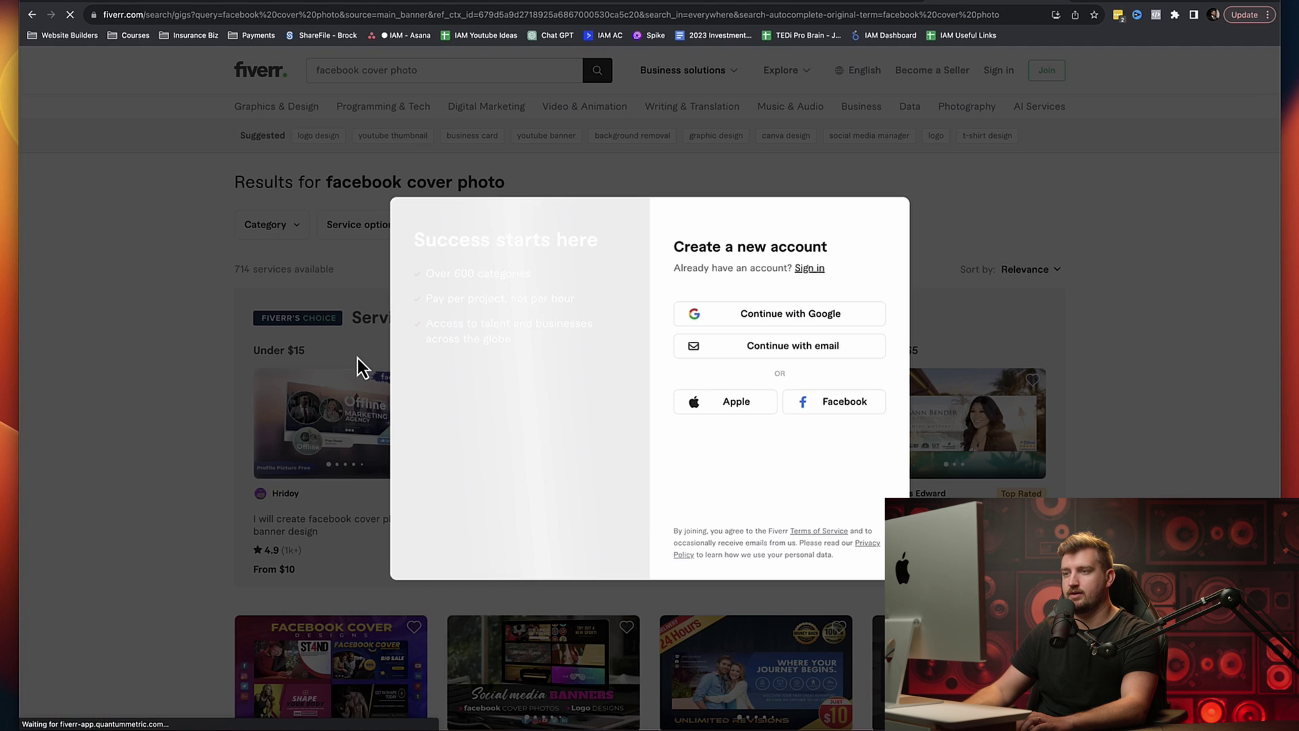
Step: Dismiss the sign-up prompt, browse the cover photo gigs, then return to Canva
click(207, 352)
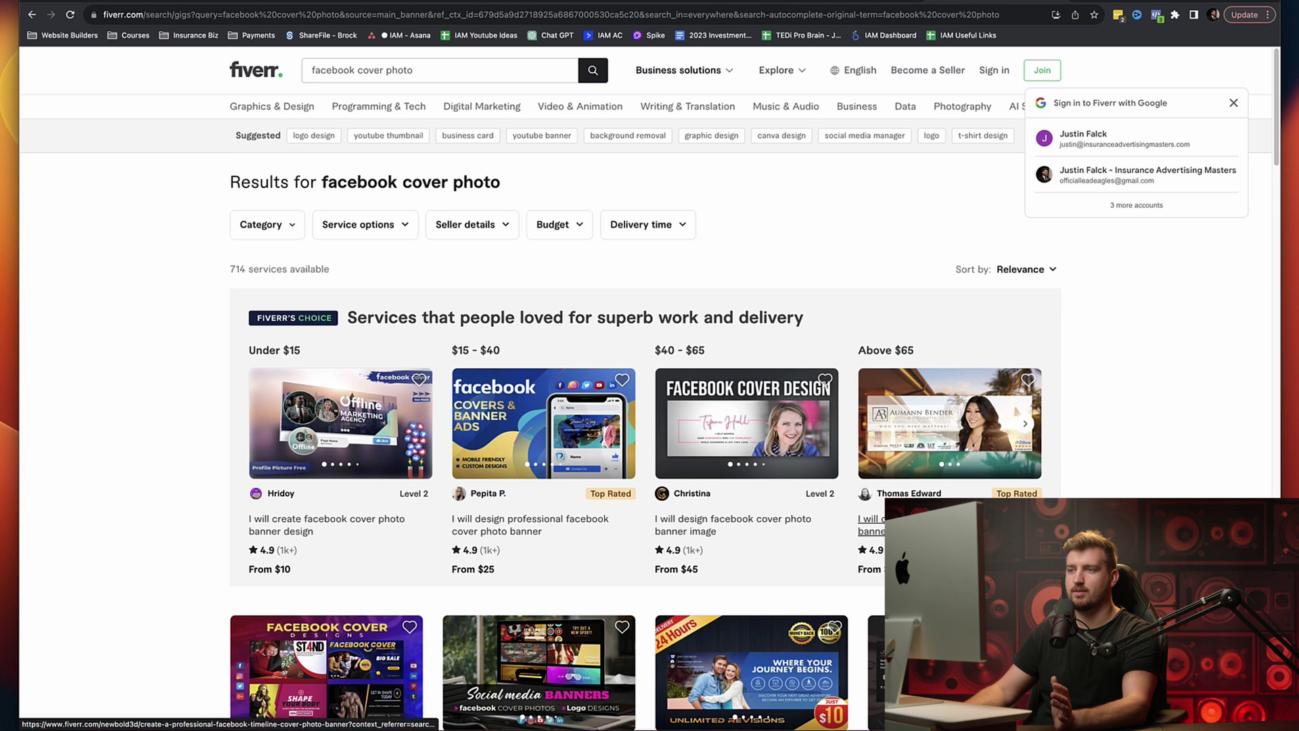
scroll(223, 500, down, 3)
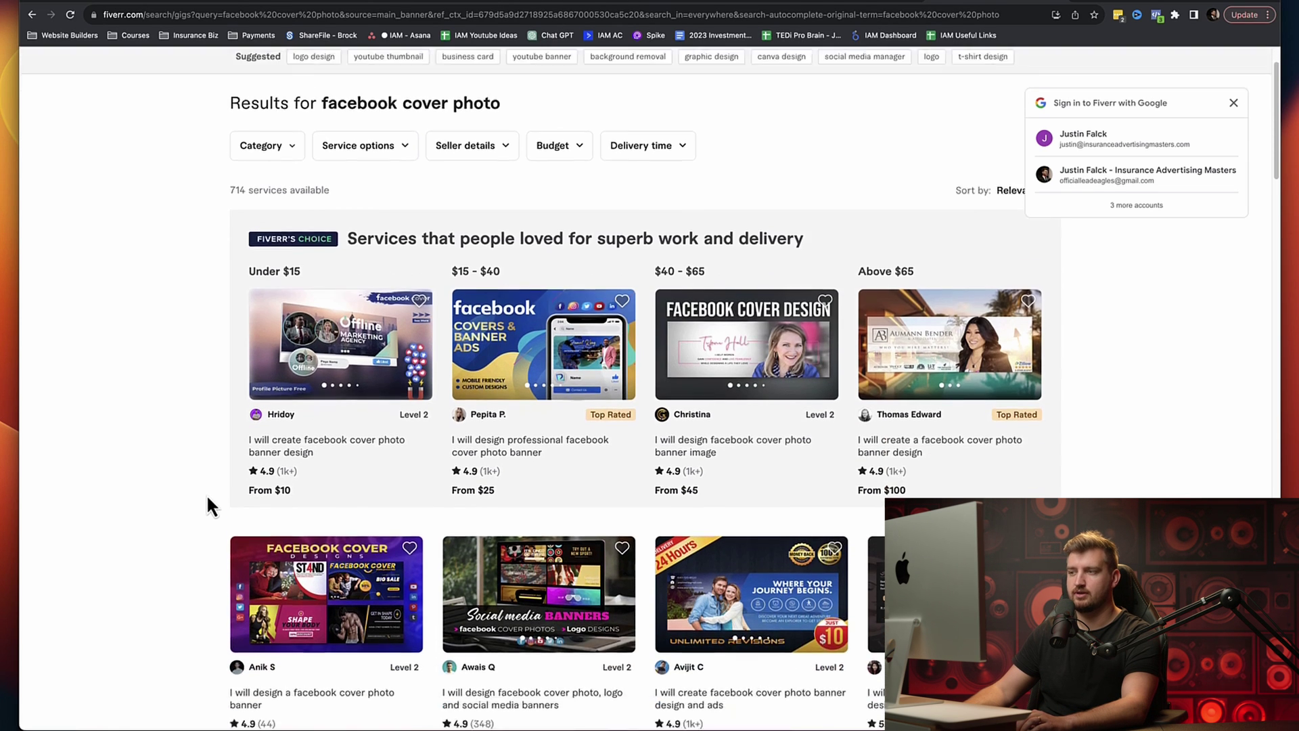
scroll(203, 460, up, 5)
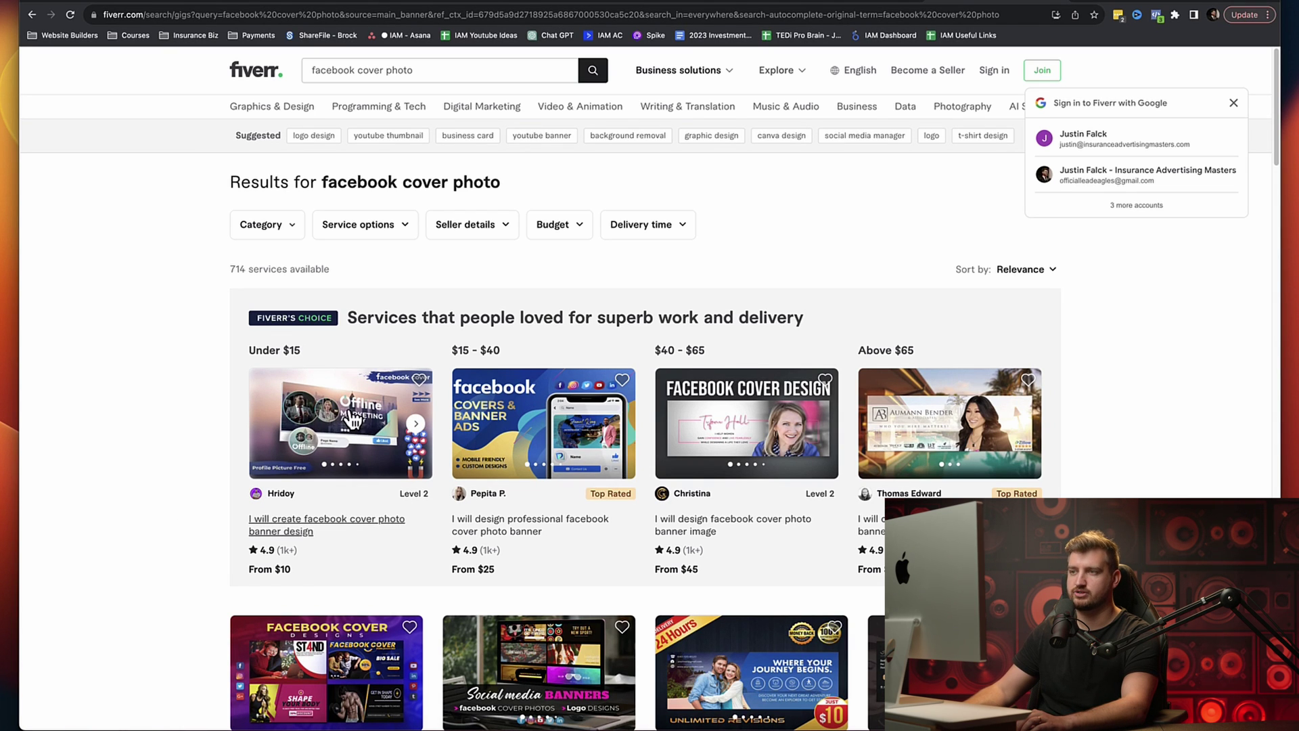
click(1063, 5)
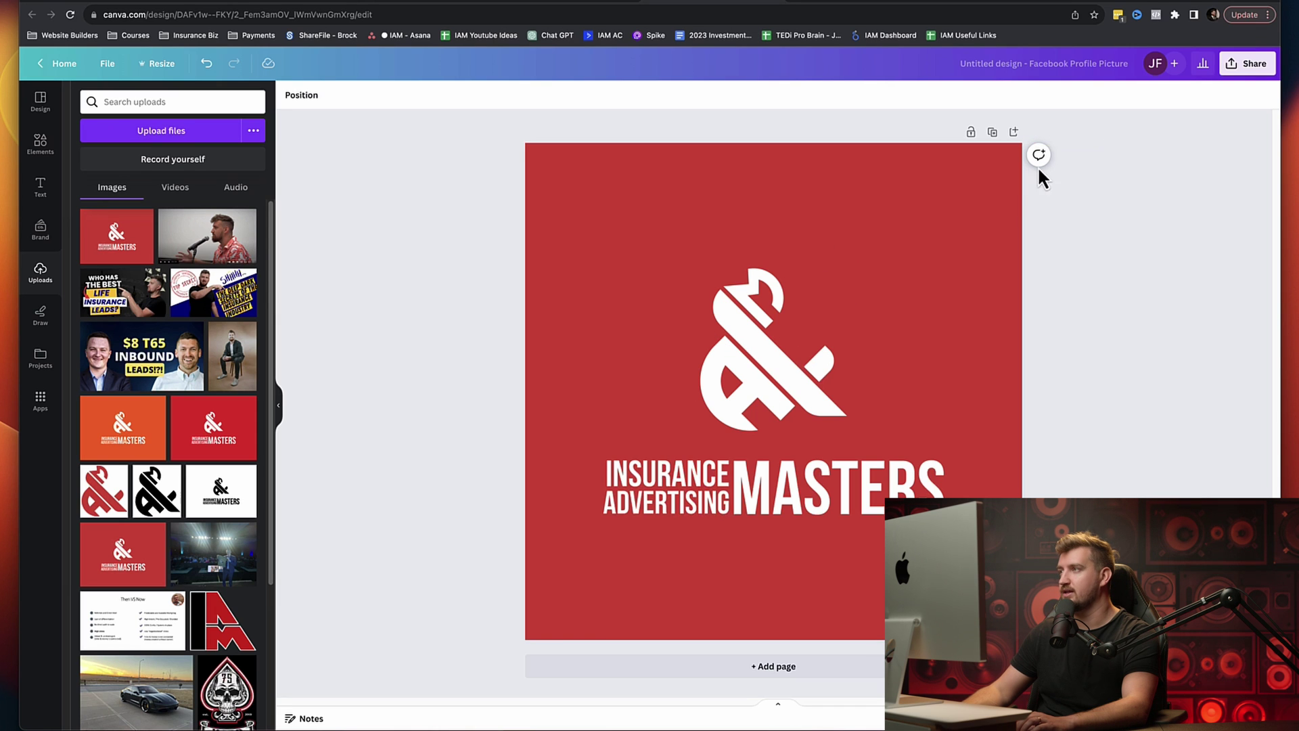
Step: Keep the logo at its original size and re-centre it on the canvas
click(818, 334)
mouse_move(1105, 639)
mouse_down()
mouse_move(866, 460)
mouse_move(1104, 640)
mouse_up()
mouse_move(795, 377)
mouse_down()
mouse_move(748, 366)
mouse_move(811, 378)
mouse_move(795, 372)
mouse_up()
click(1196, 362)
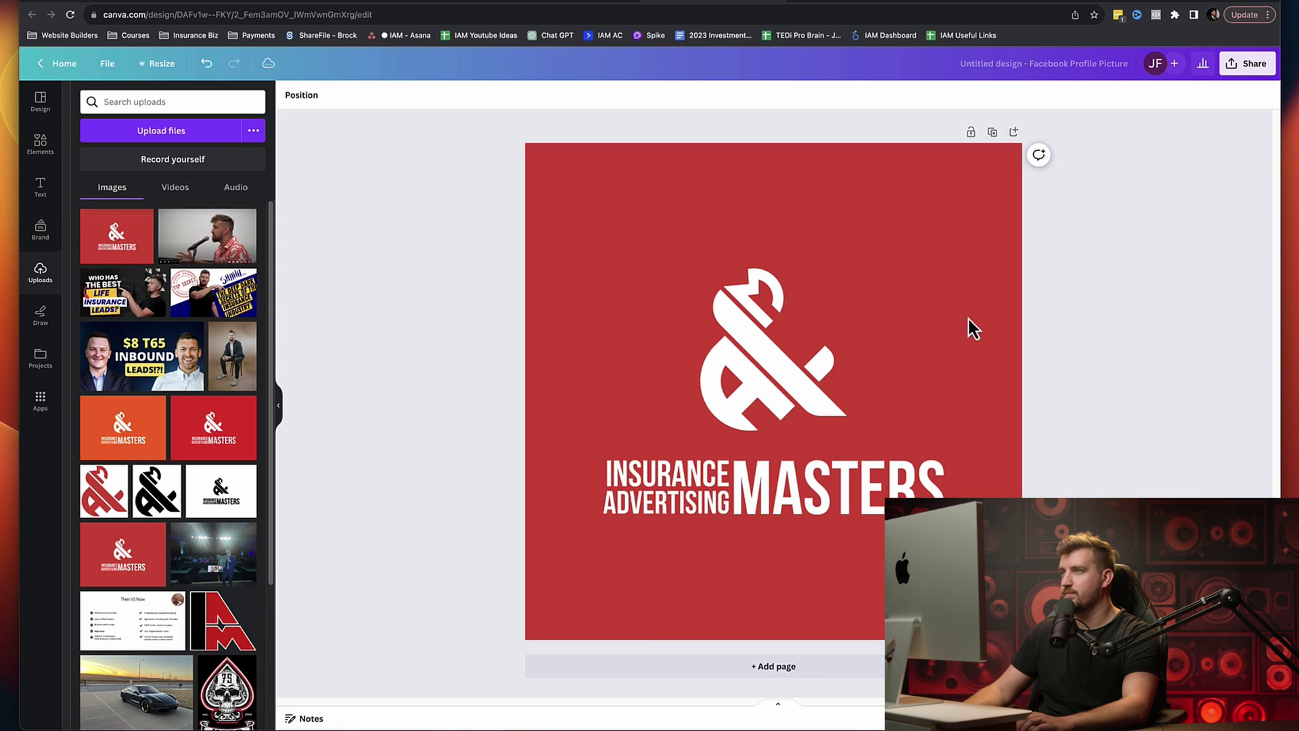
Step: Rename the design 'Facebook page profile pic' and download it as a PNG into Downloads
click(1015, 64)
text(Facebook pag)
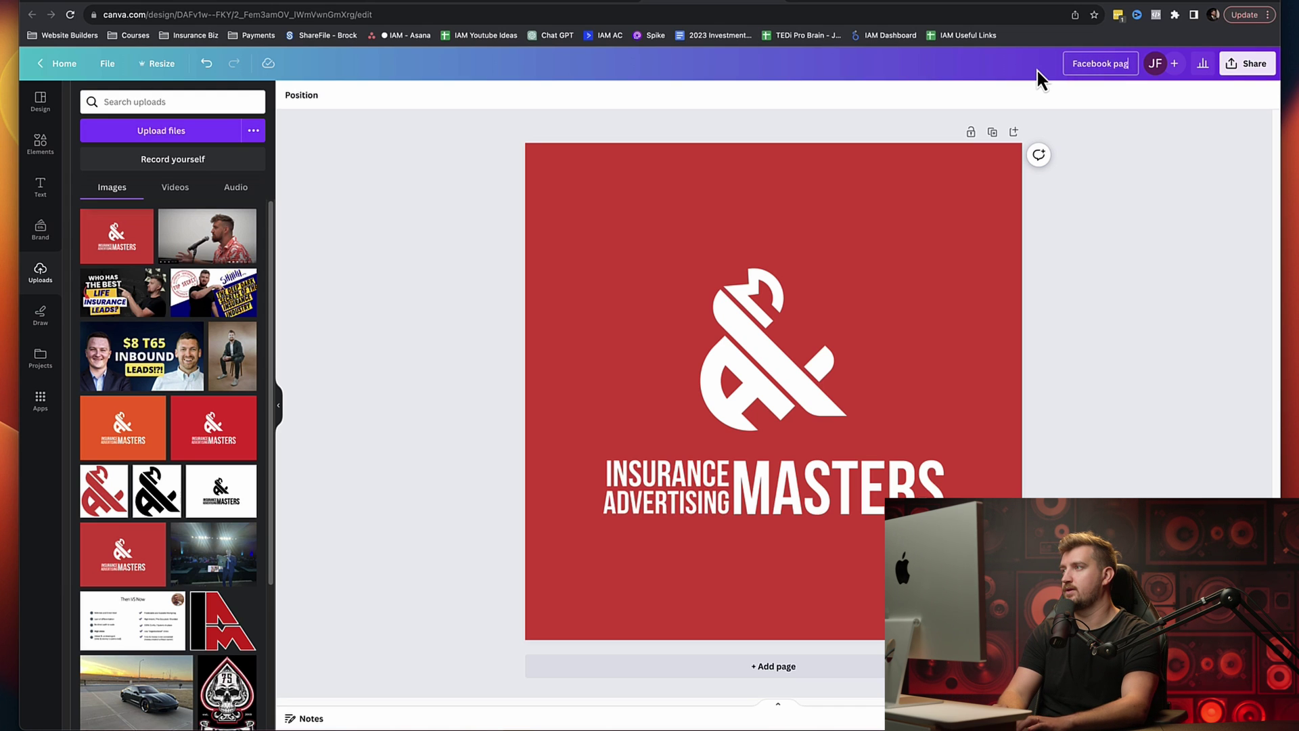
text(e prof)
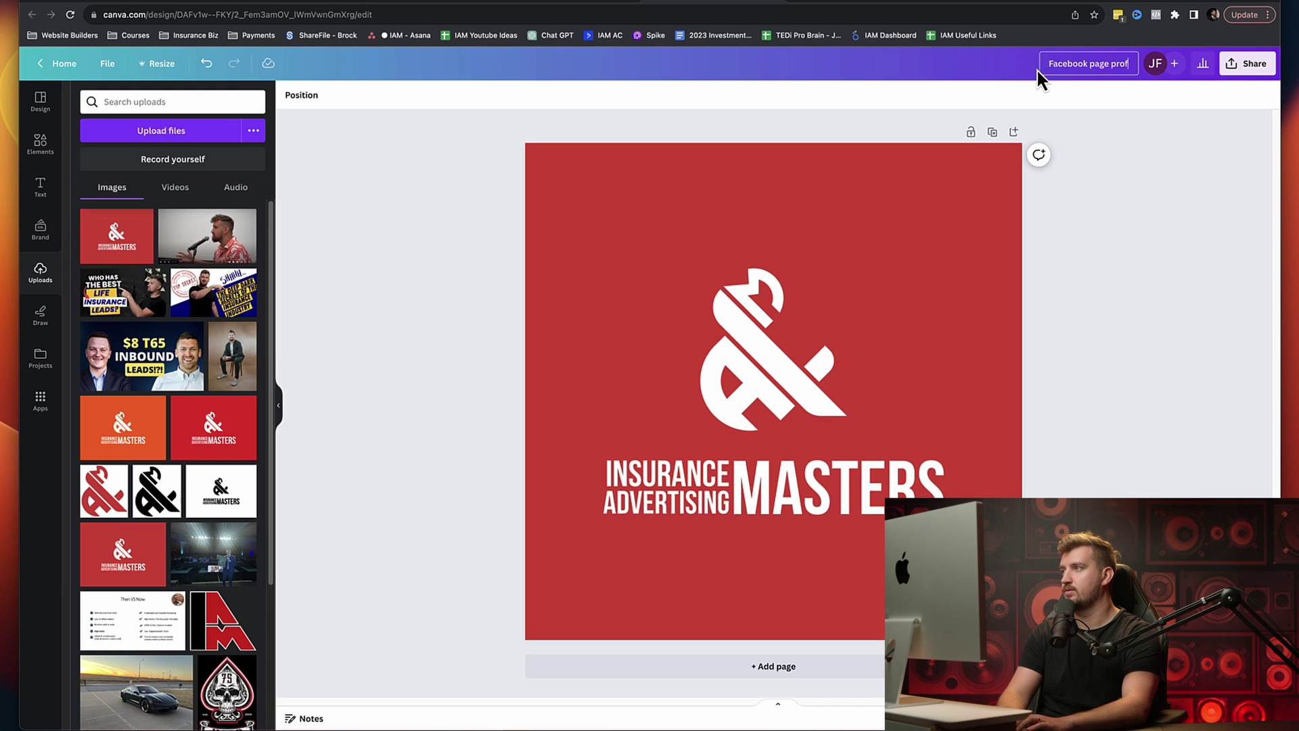
text(ile pic)
key(Return)
click(1245, 75)
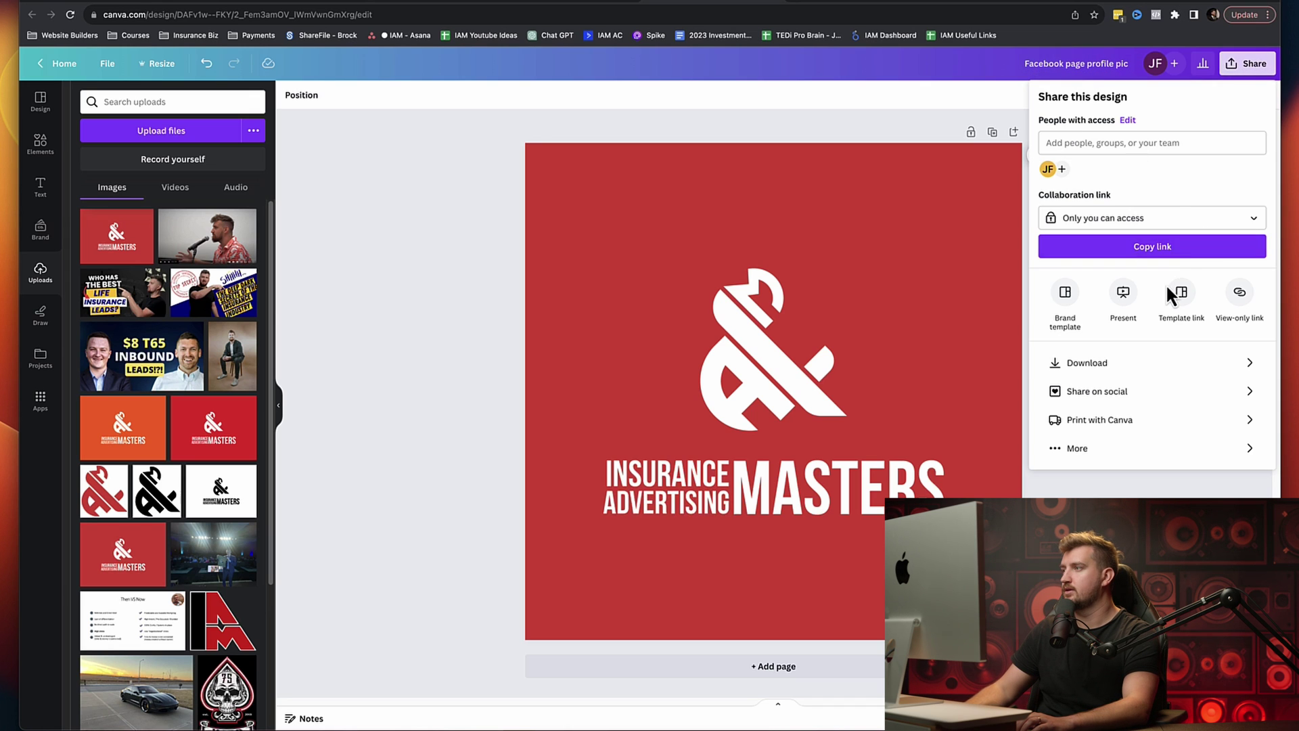
click(1111, 366)
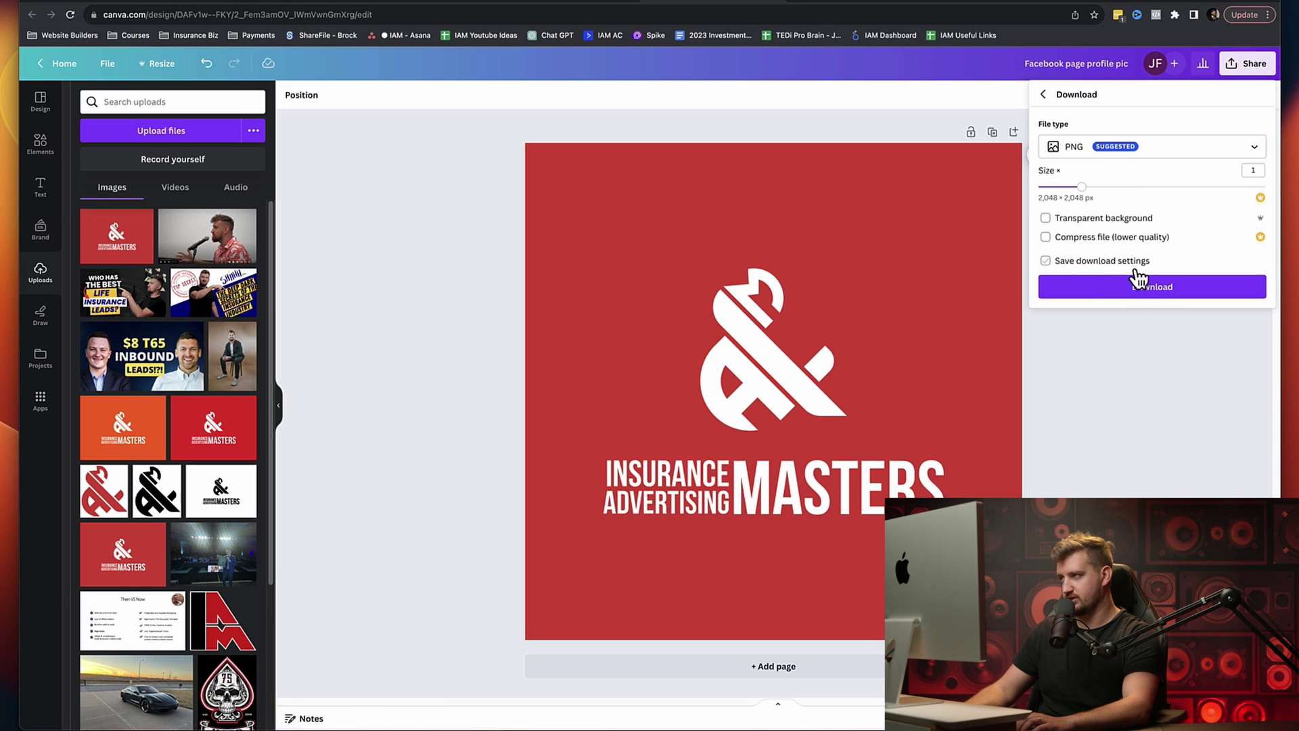
click(1154, 291)
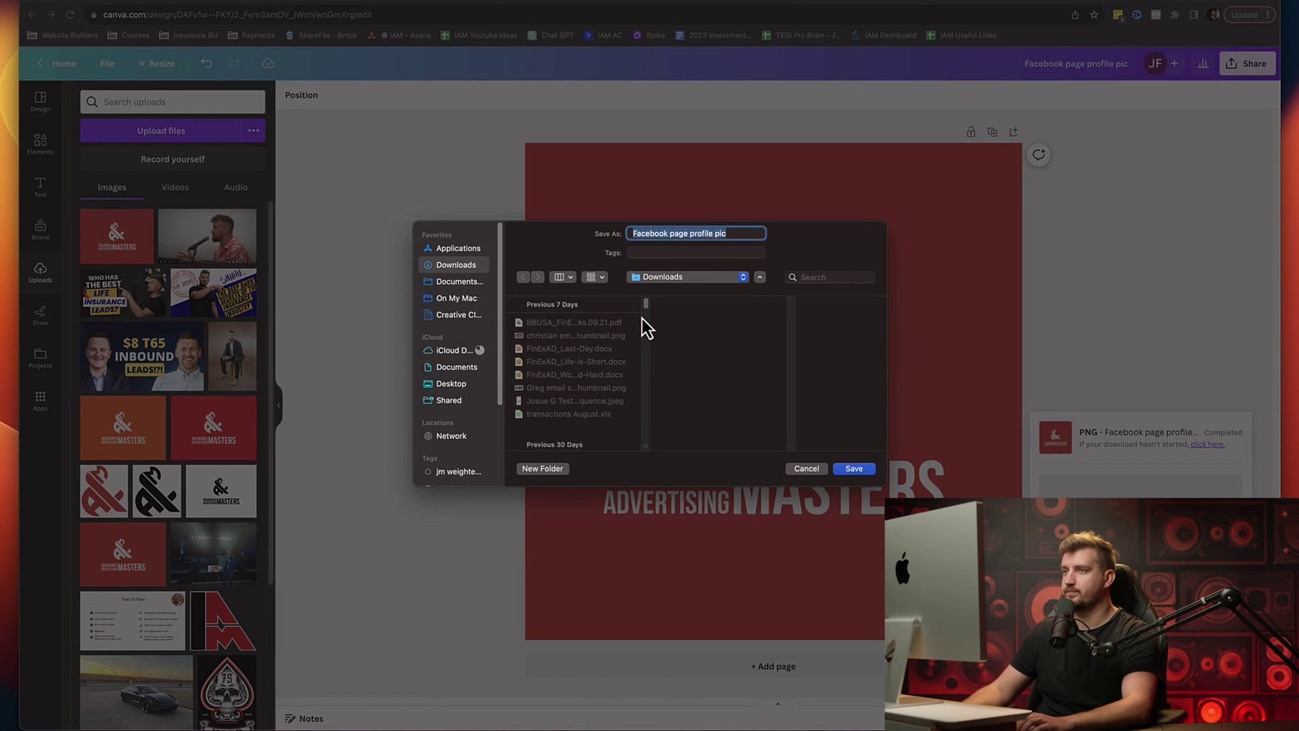
click(858, 469)
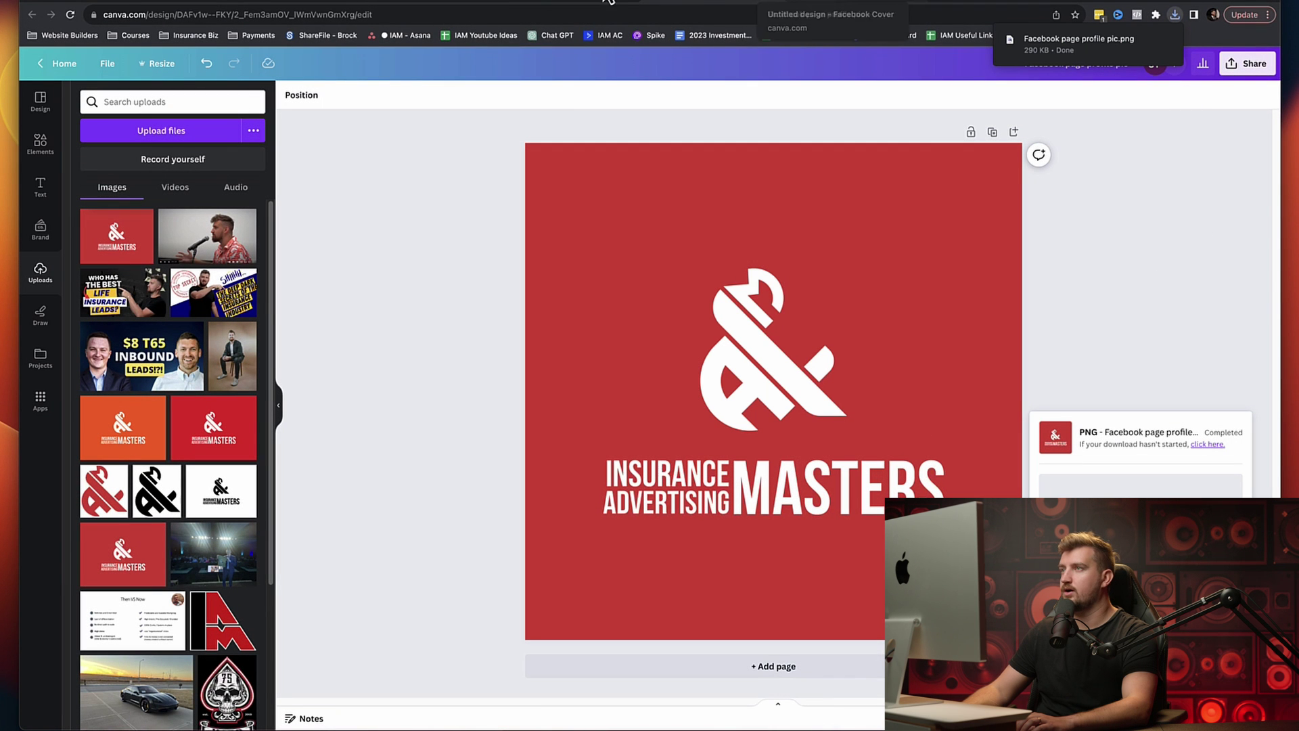
click(864, 7)
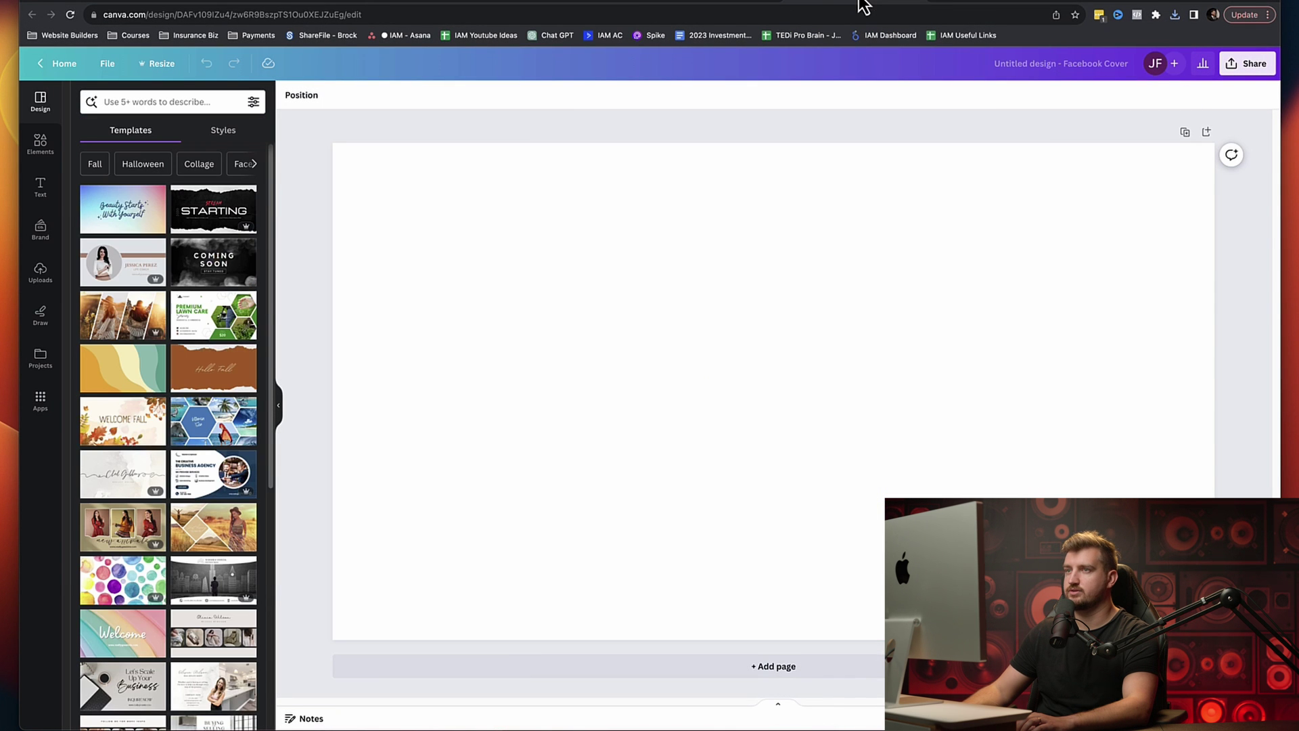
click(721, 3)
click(142, 232)
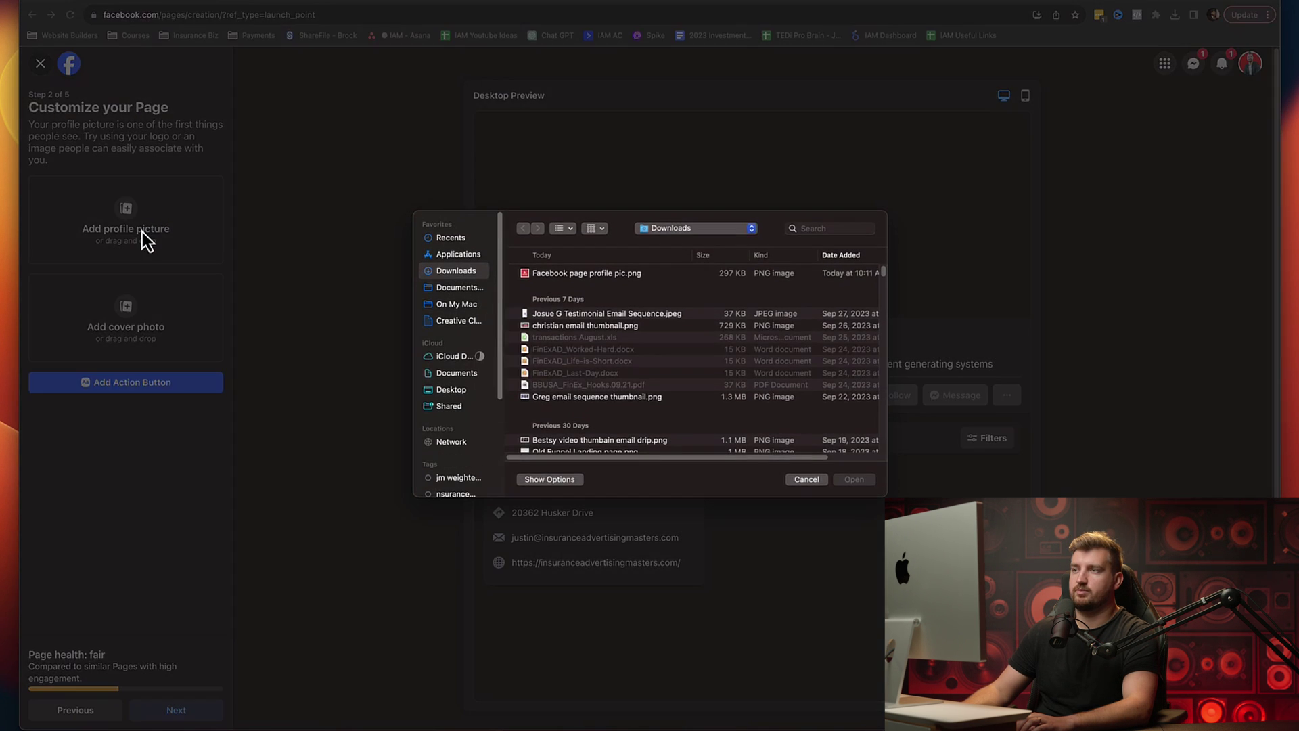
click(608, 274)
click(855, 480)
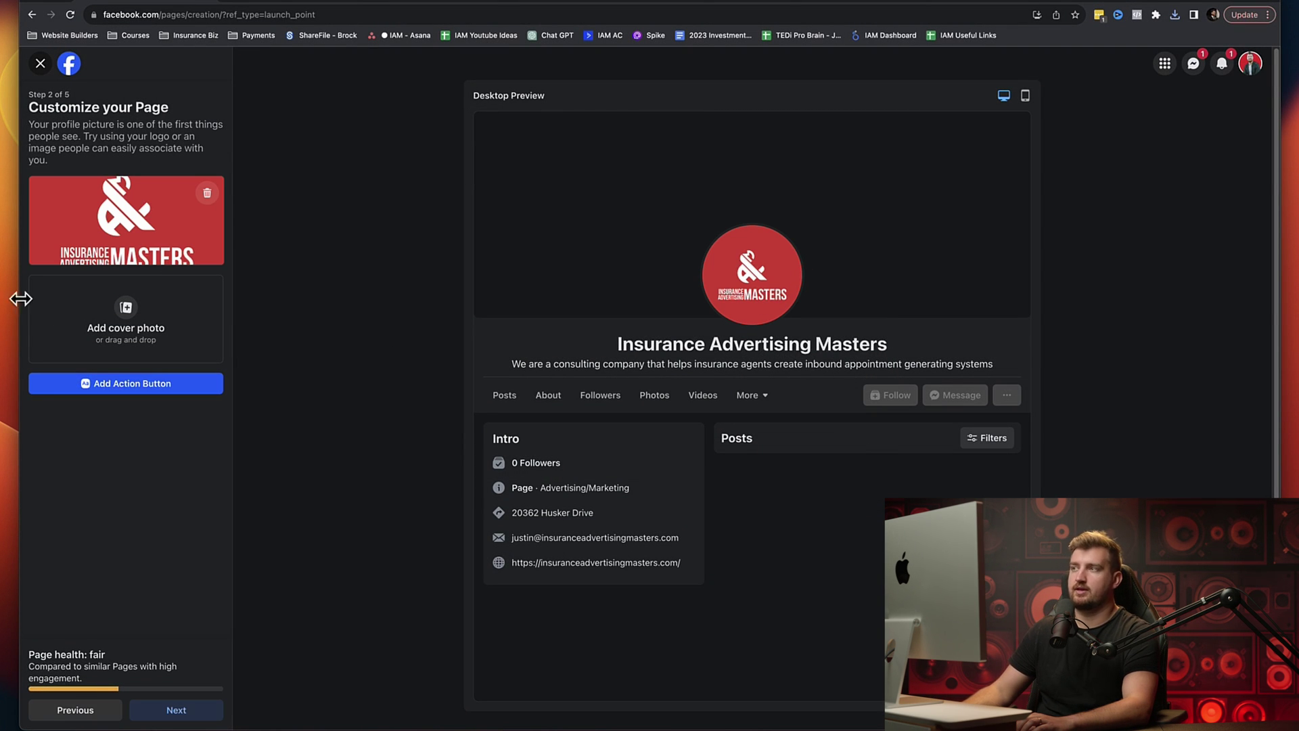
click(810, 4)
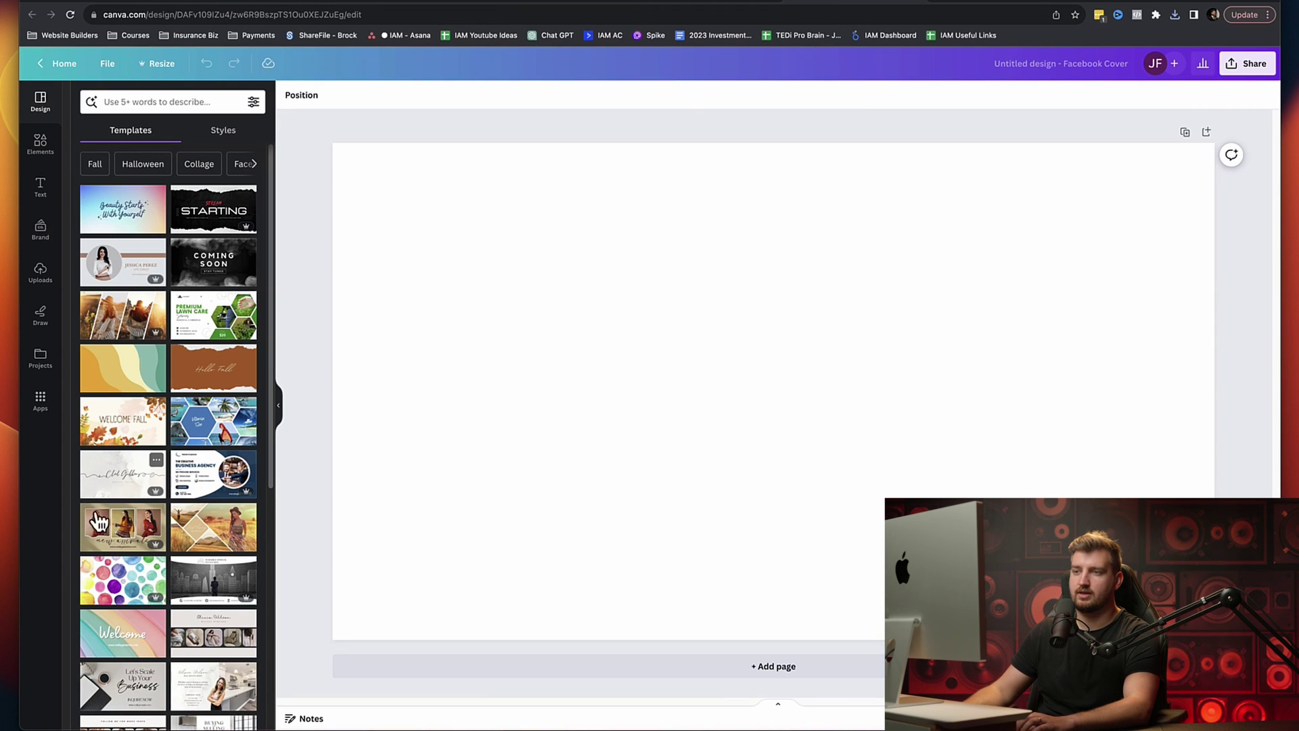
Step: Apply the navy Business Agency template, nudge its circular photo, and delete the navy background
click(211, 477)
click(670, 406)
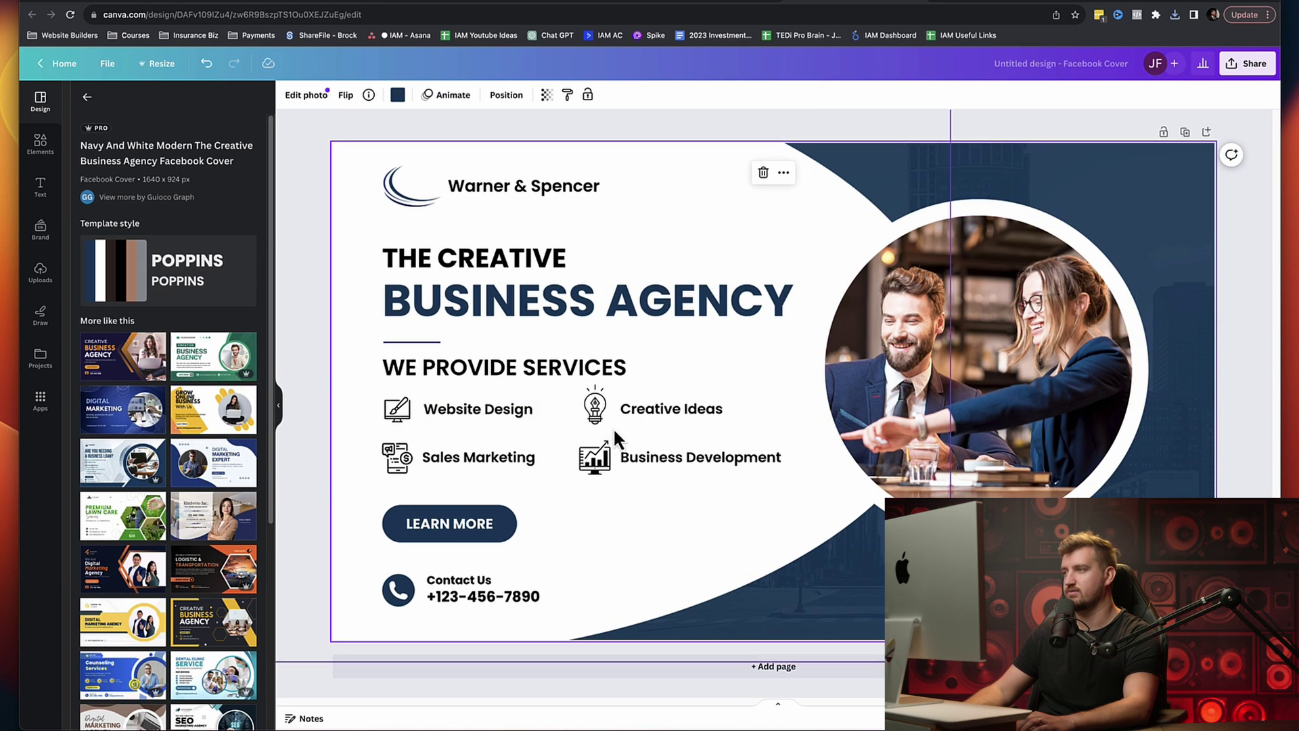
click(1011, 336)
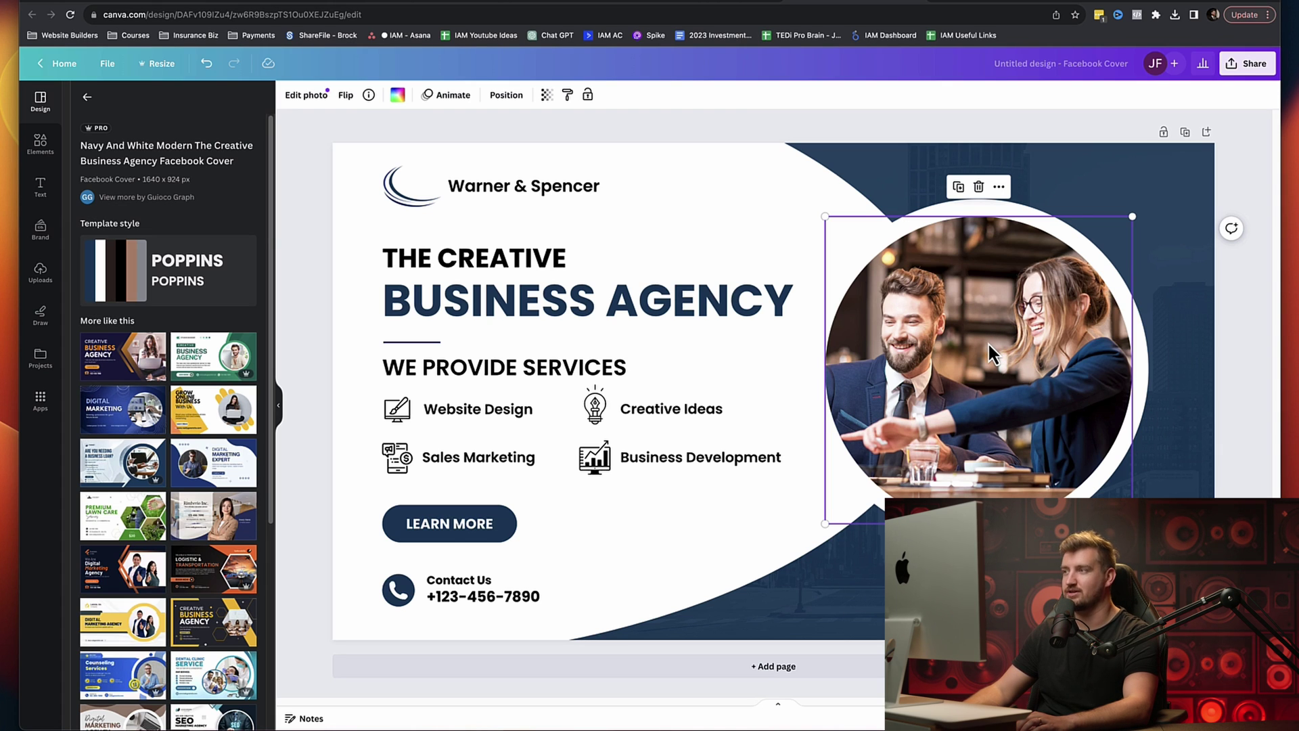
mouse_move(973, 334)
mouse_down()
mouse_move(771, 333)
mouse_move(980, 333)
mouse_up()
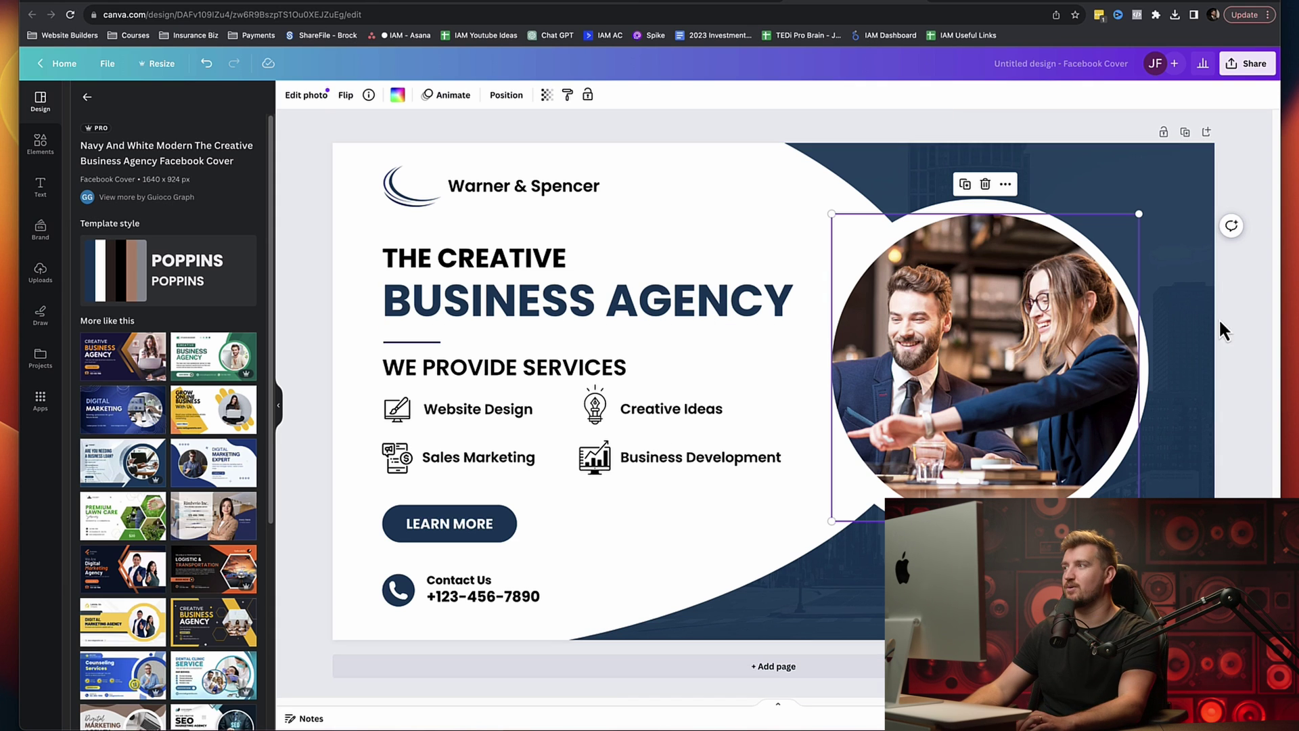
click(1186, 188)
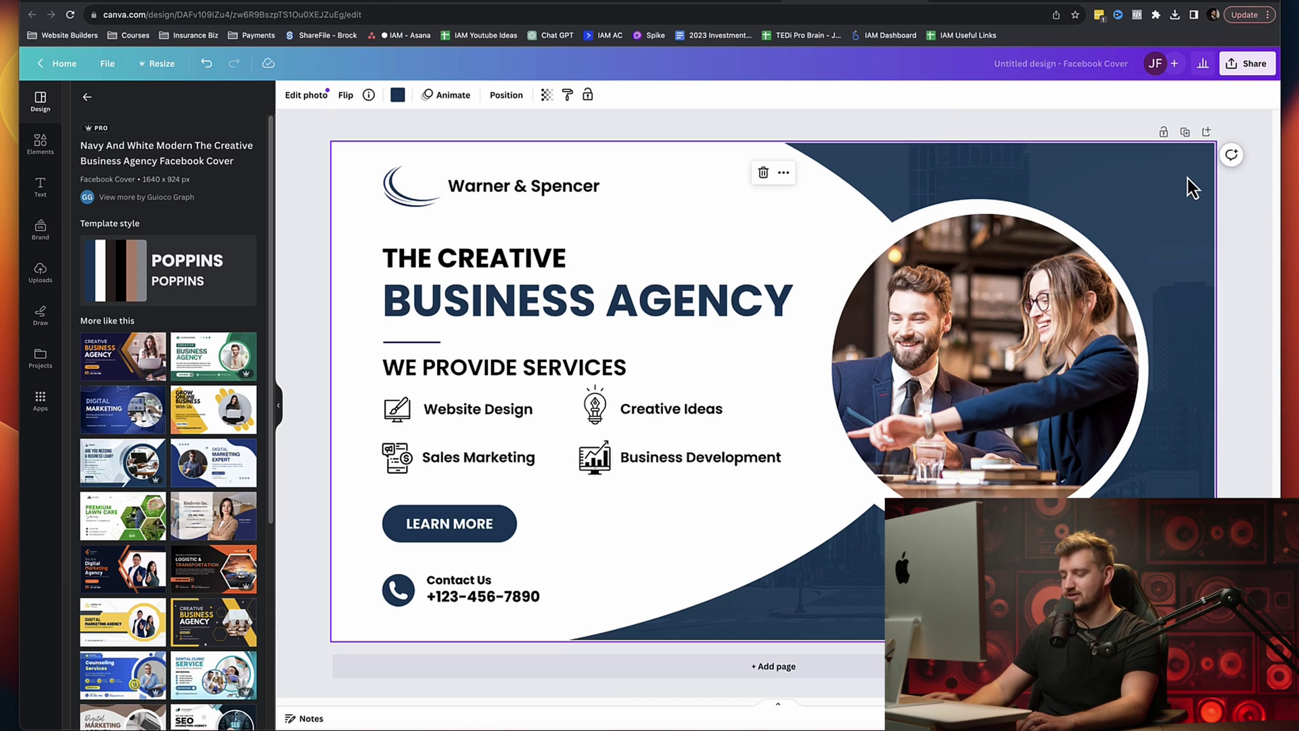
key(Delete)
Step: Clear the template's remaining elements and add an 'Insurance Advertising Masters' heading
key(ctrl+a)
key(Delete)
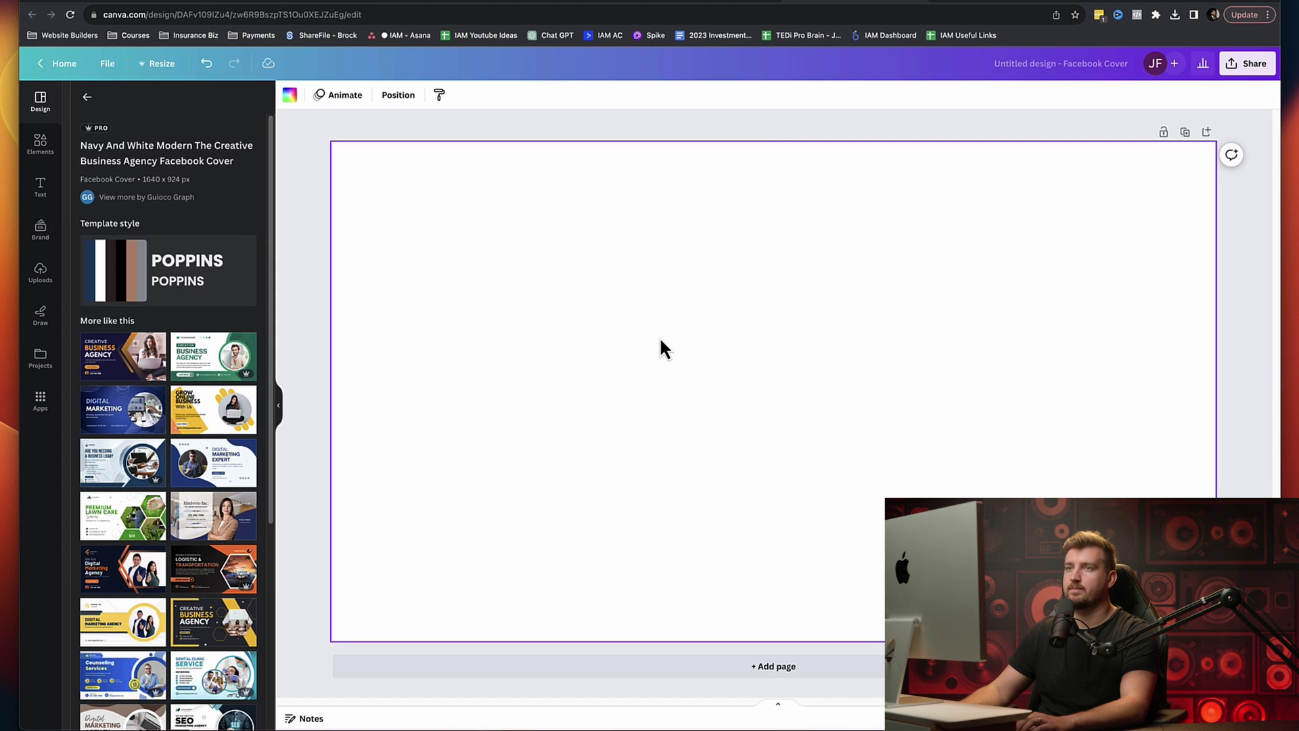
click(42, 150)
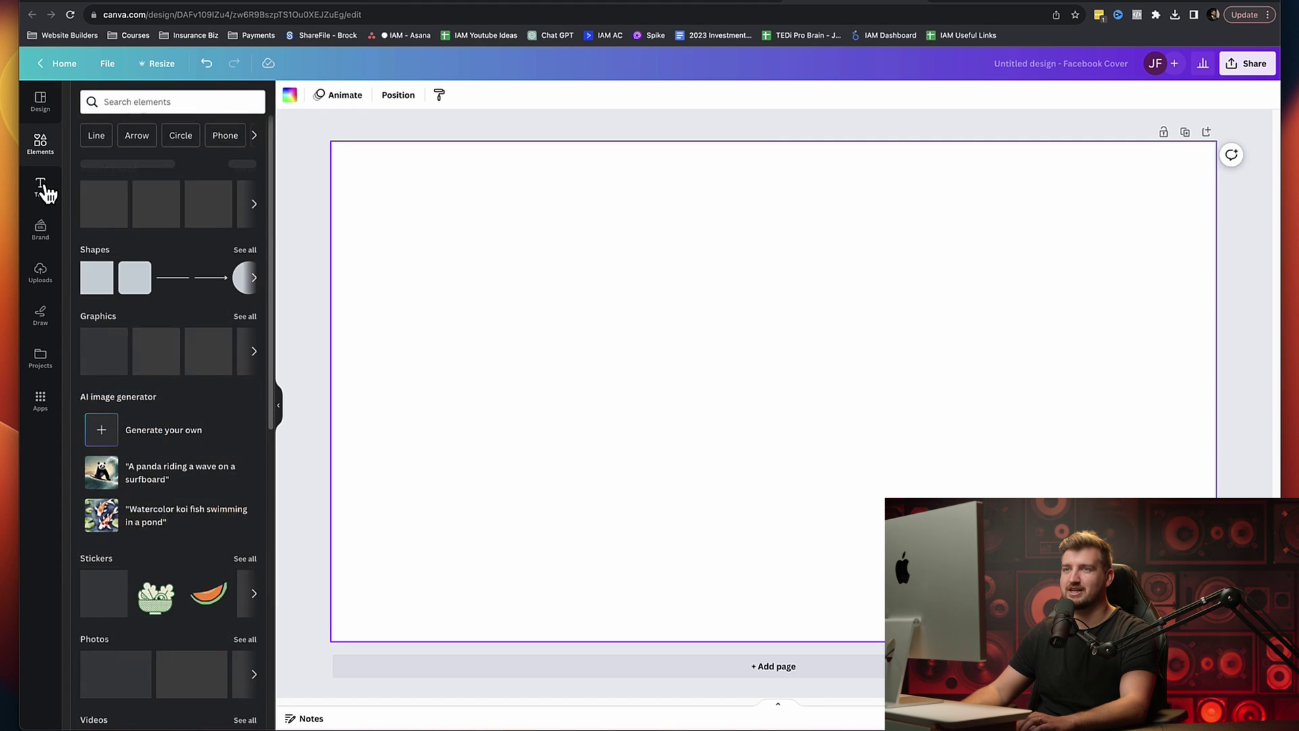
click(41, 188)
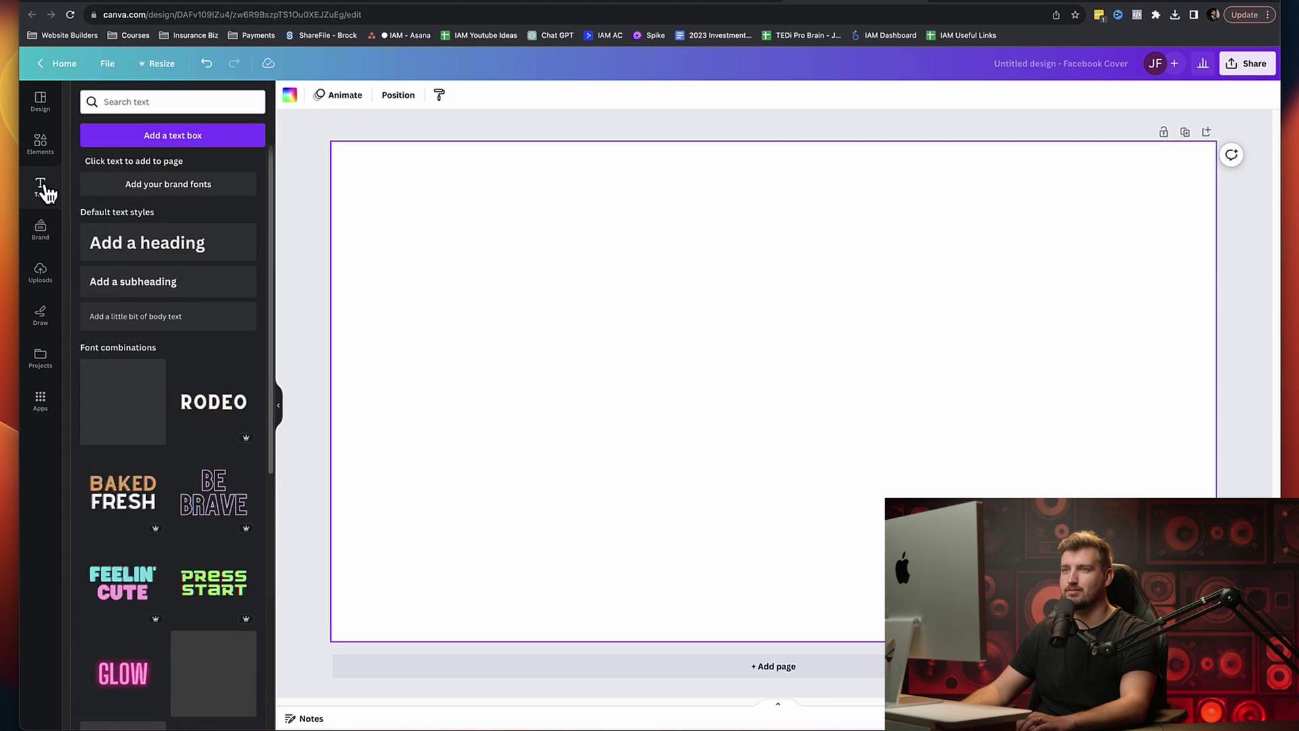
click(147, 247)
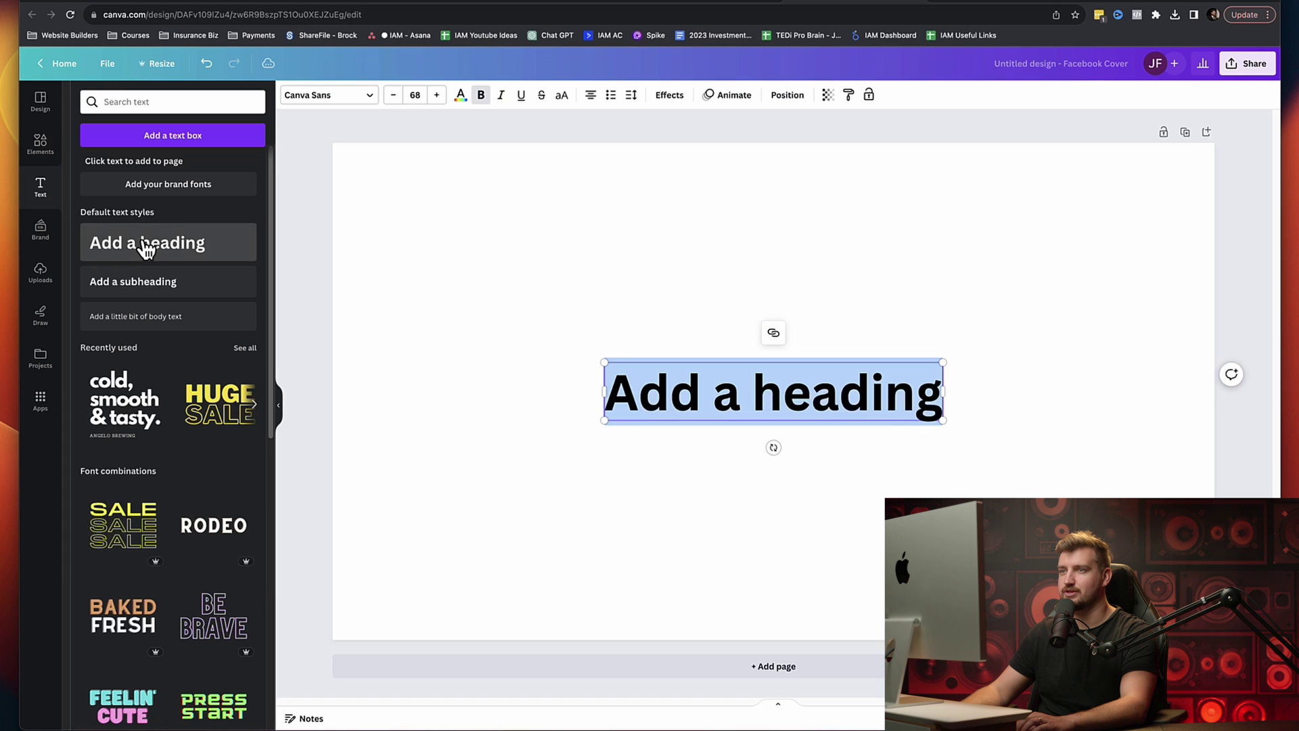
triple_click(710, 394)
key(BackSpace)
text(Insurance)
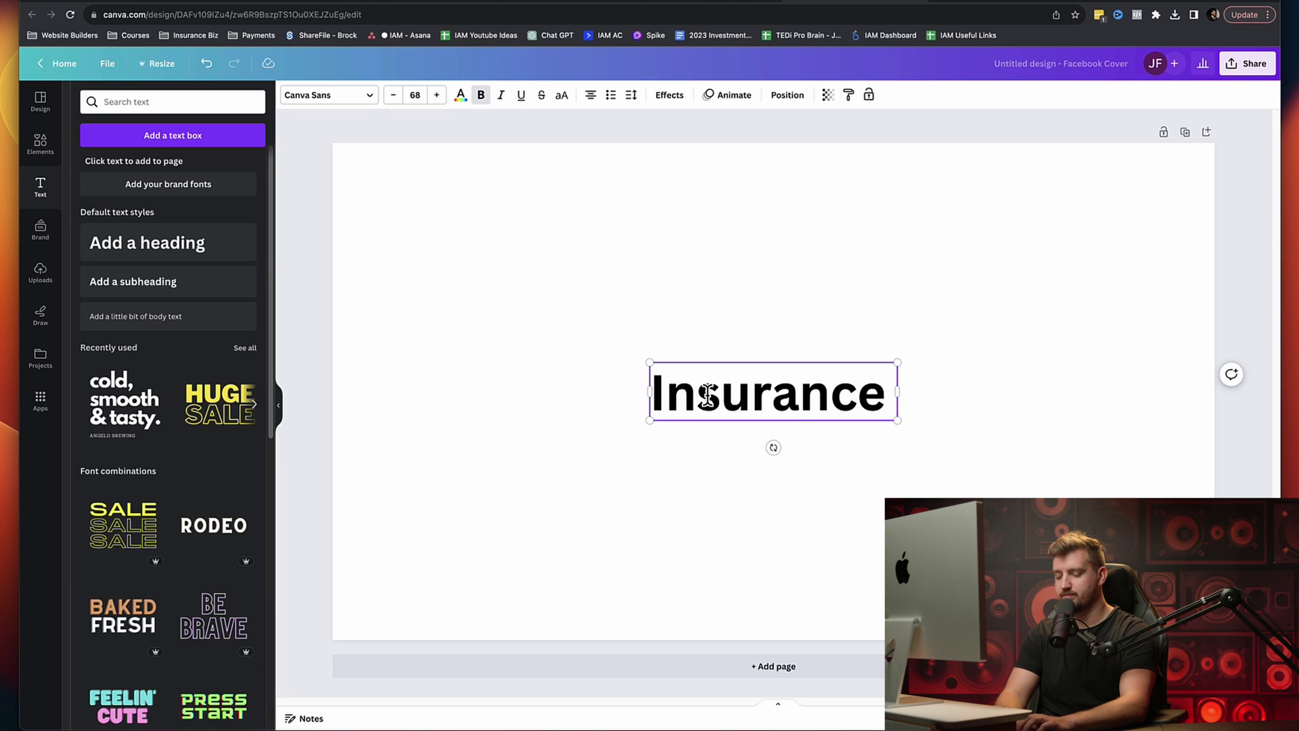
text( Ad)
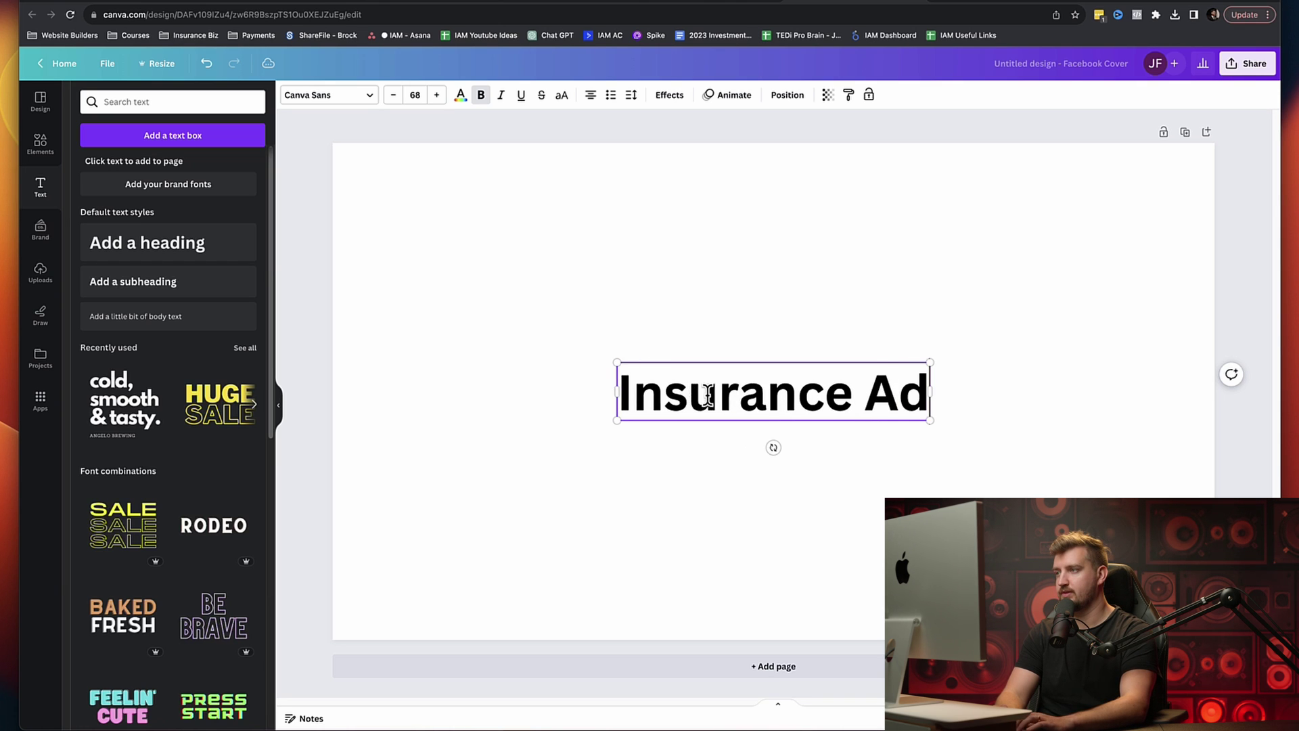
text(vertising Ms)
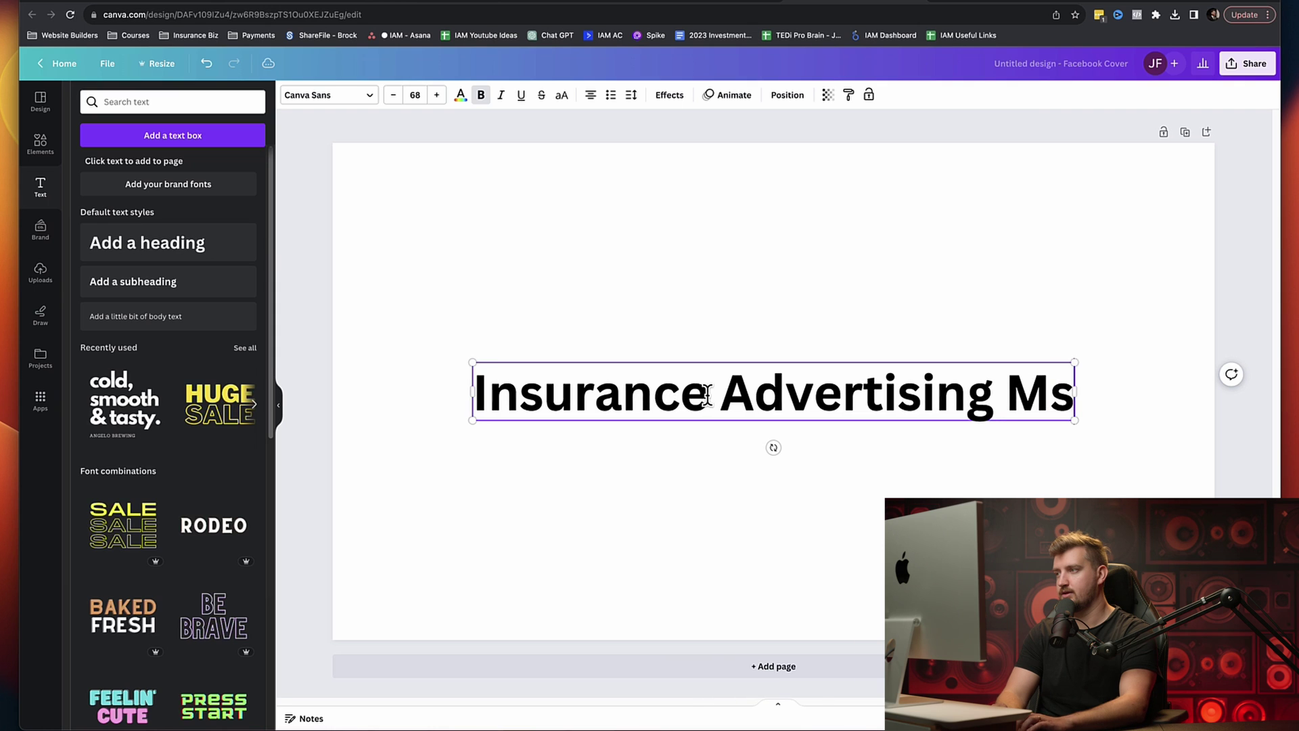
key(BackSpace)
text(asters)
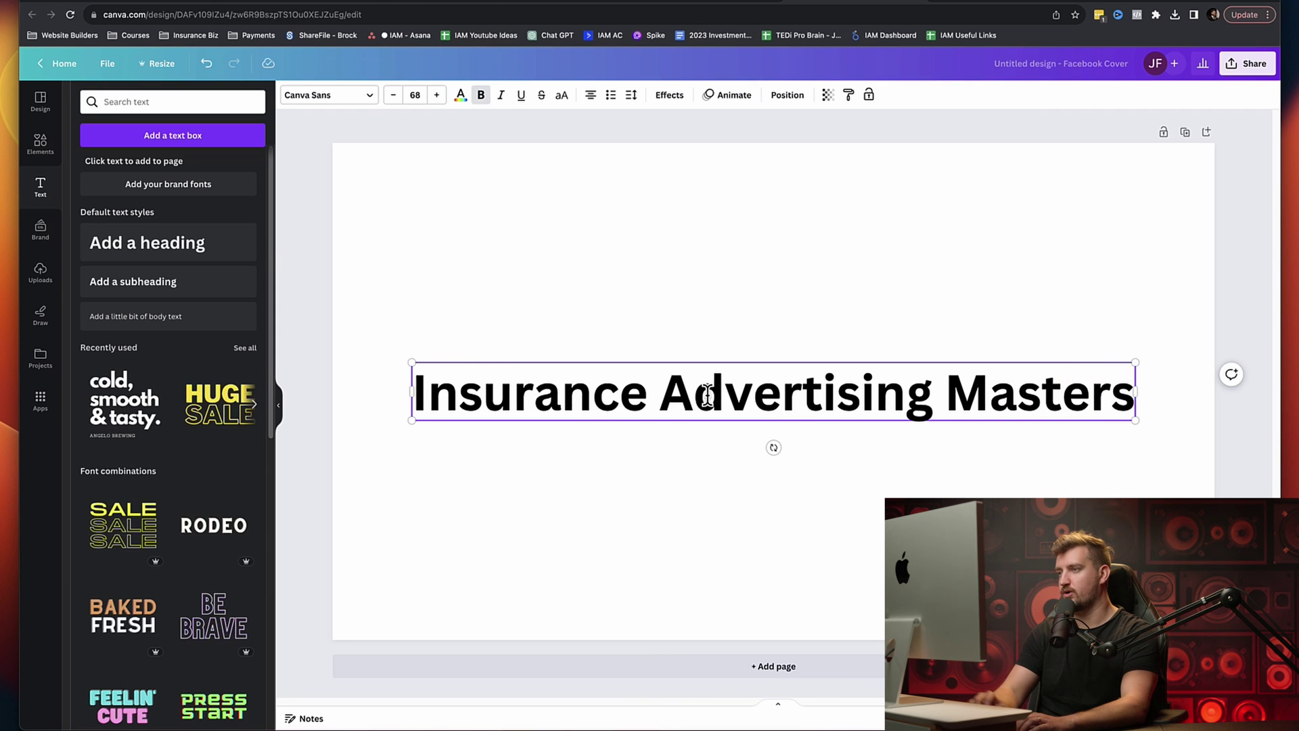
click(1060, 479)
Step: Insert the uploaded logo, delete the heading, and move the logo up the page
click(947, 397)
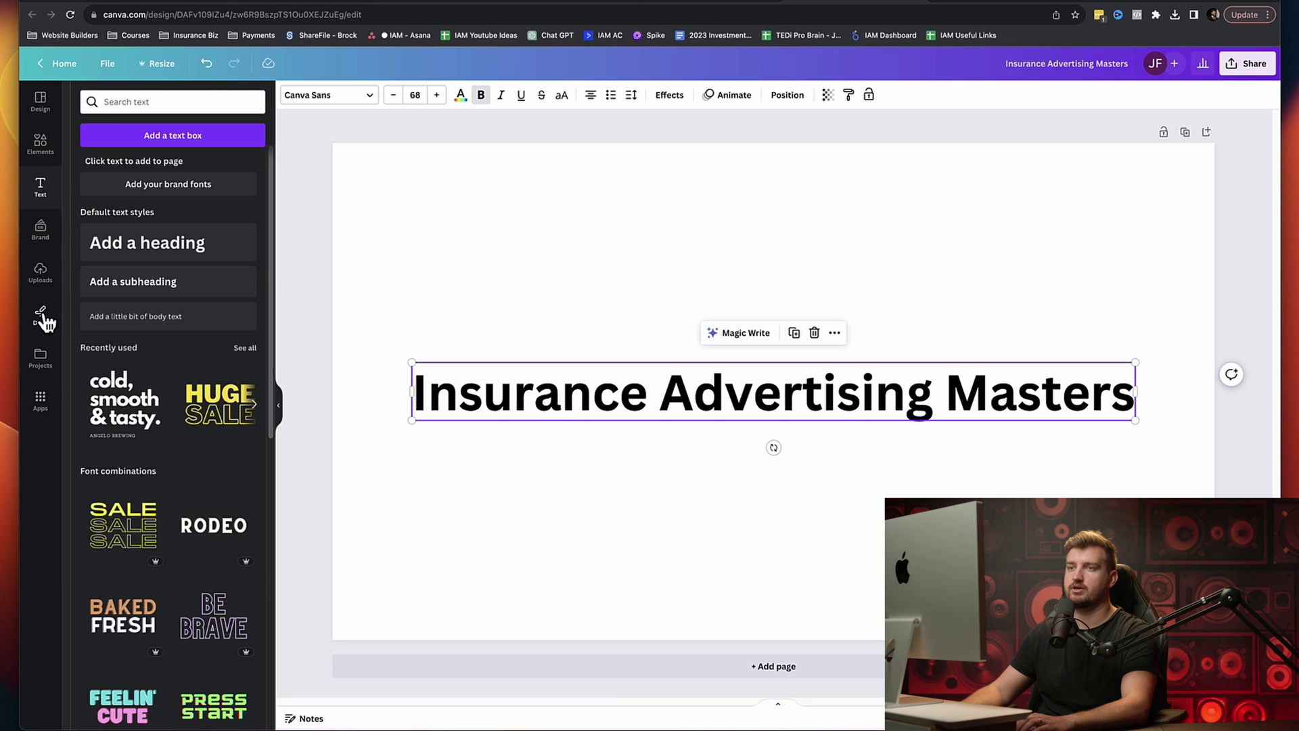
click(40, 272)
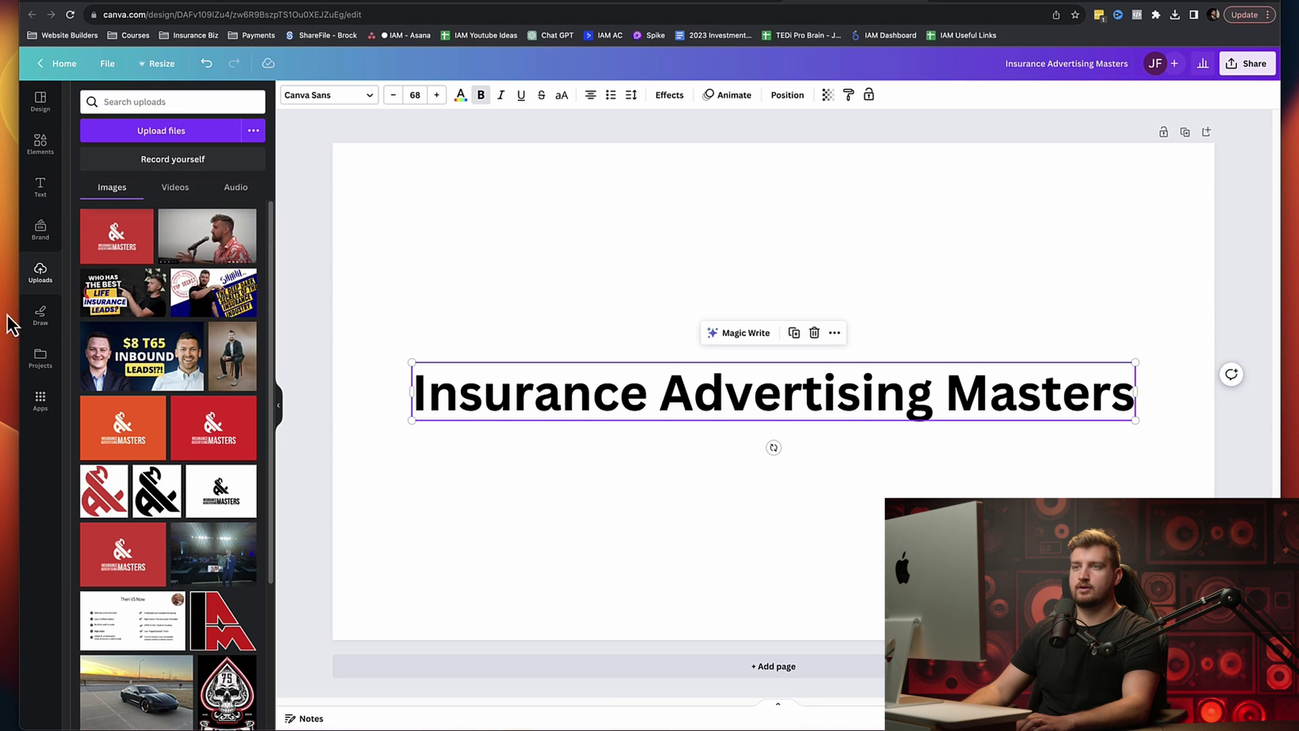
click(228, 514)
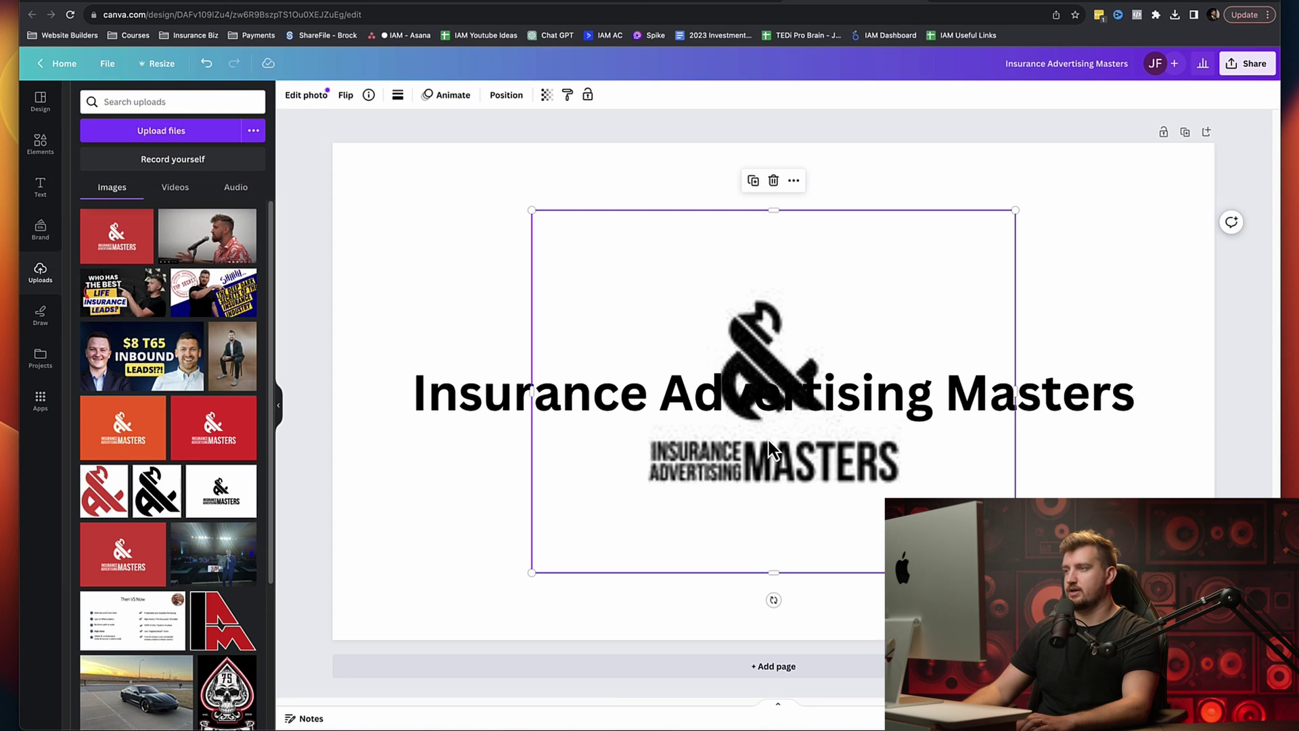
click(1085, 414)
key(Delete)
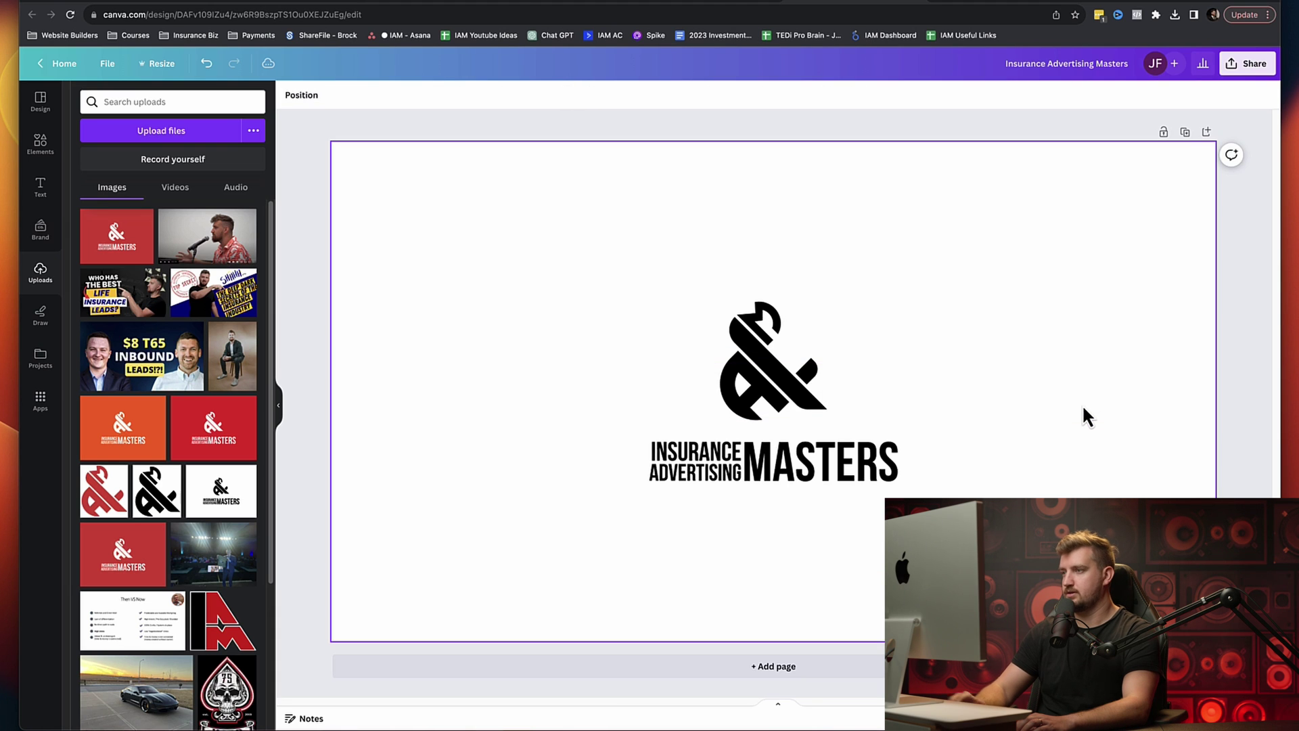
drag(772, 387, 768, 321)
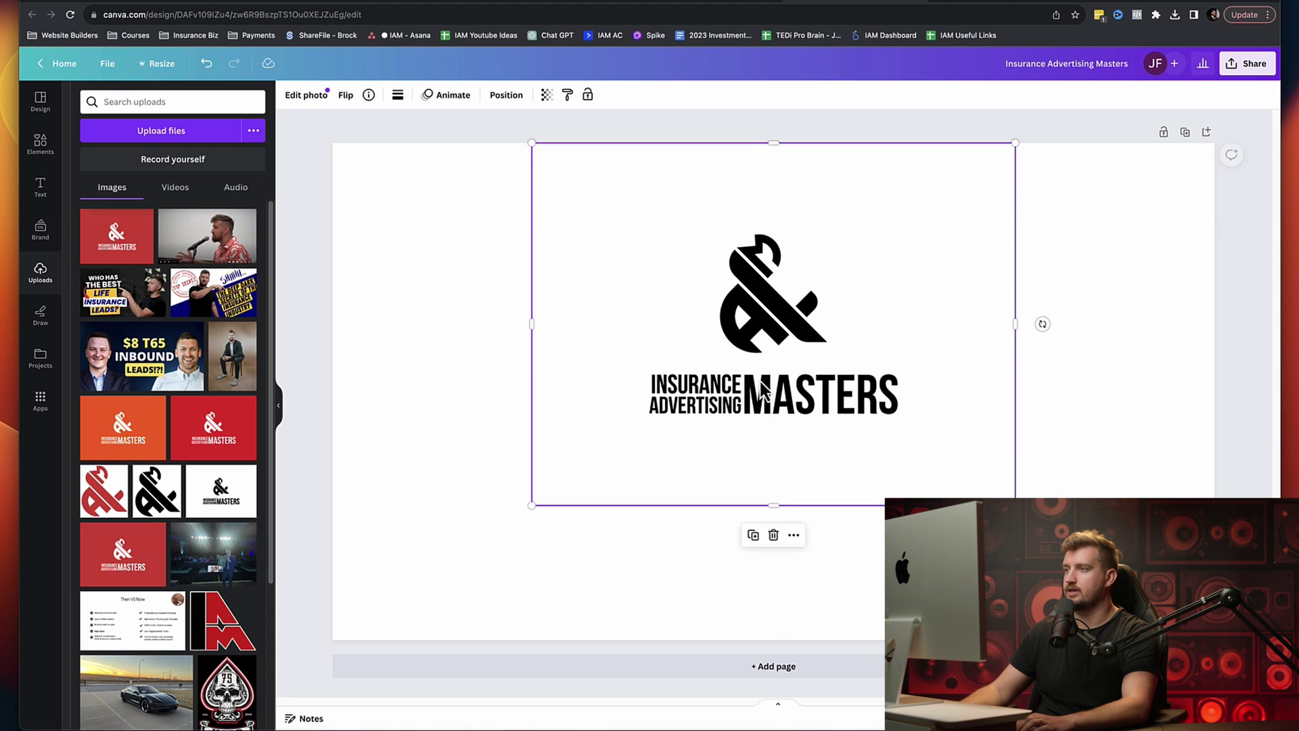
click(651, 584)
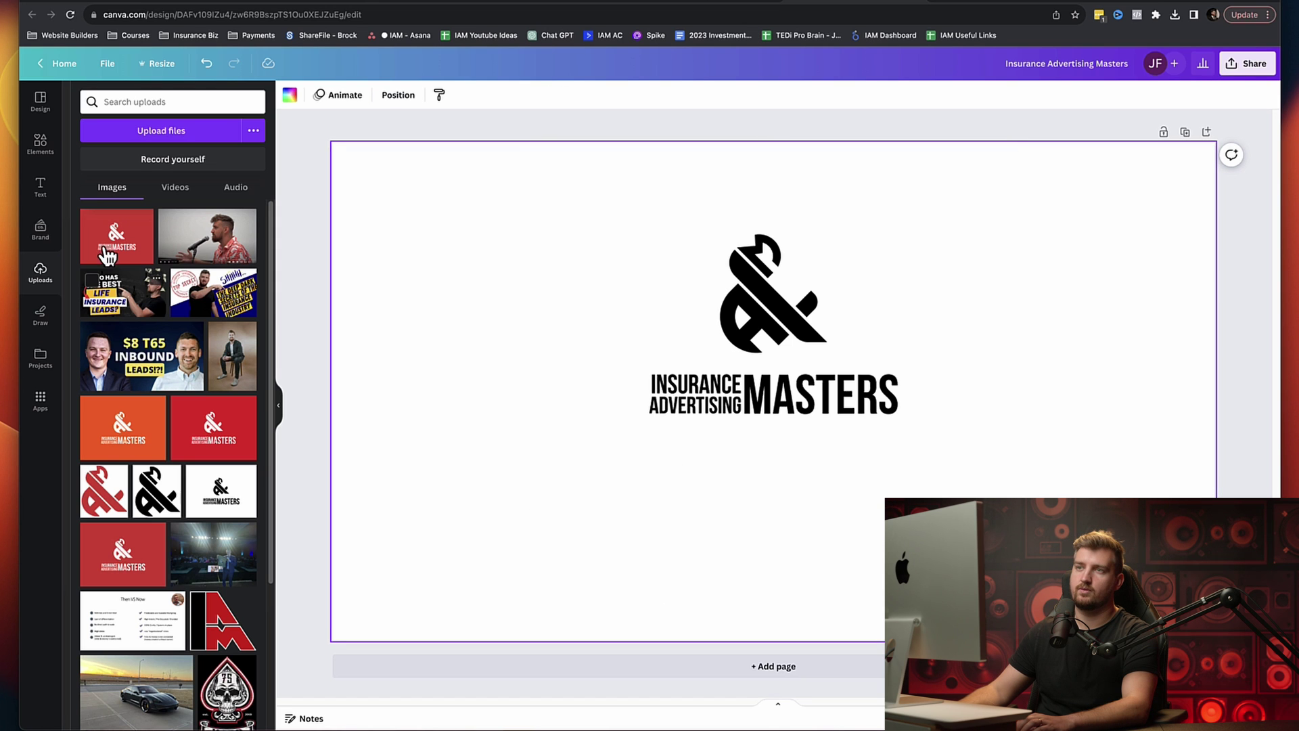
Step: Add a heading with the pasted Midwest Medicare tagline, scaled down below the logo
click(41, 196)
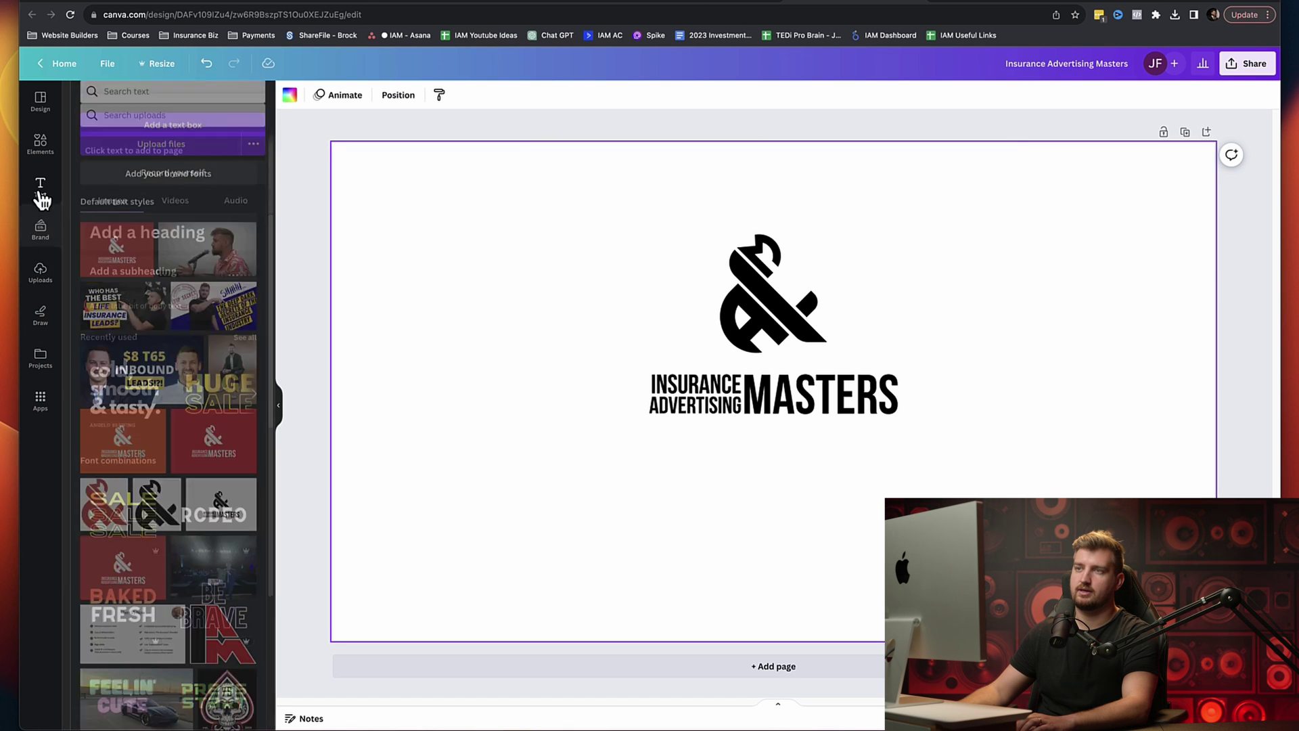
click(186, 245)
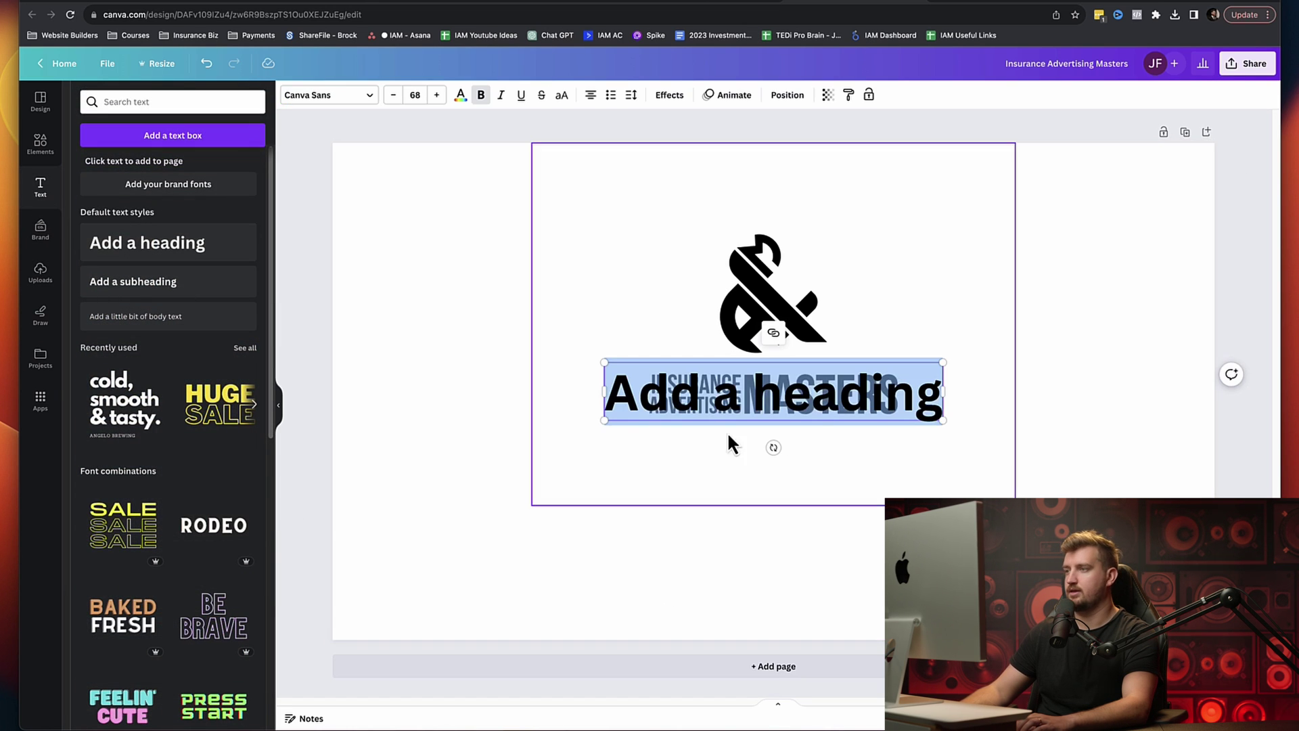
click(845, 412)
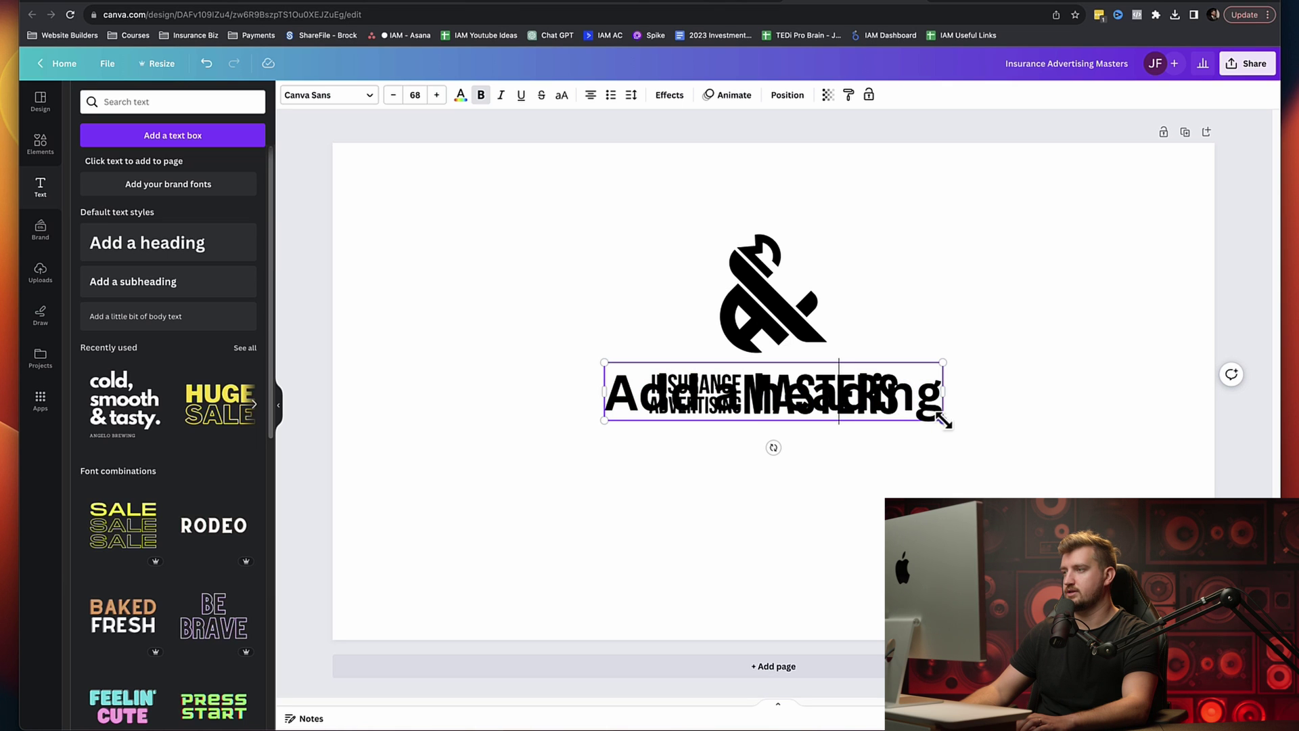
drag(891, 428, 887, 535)
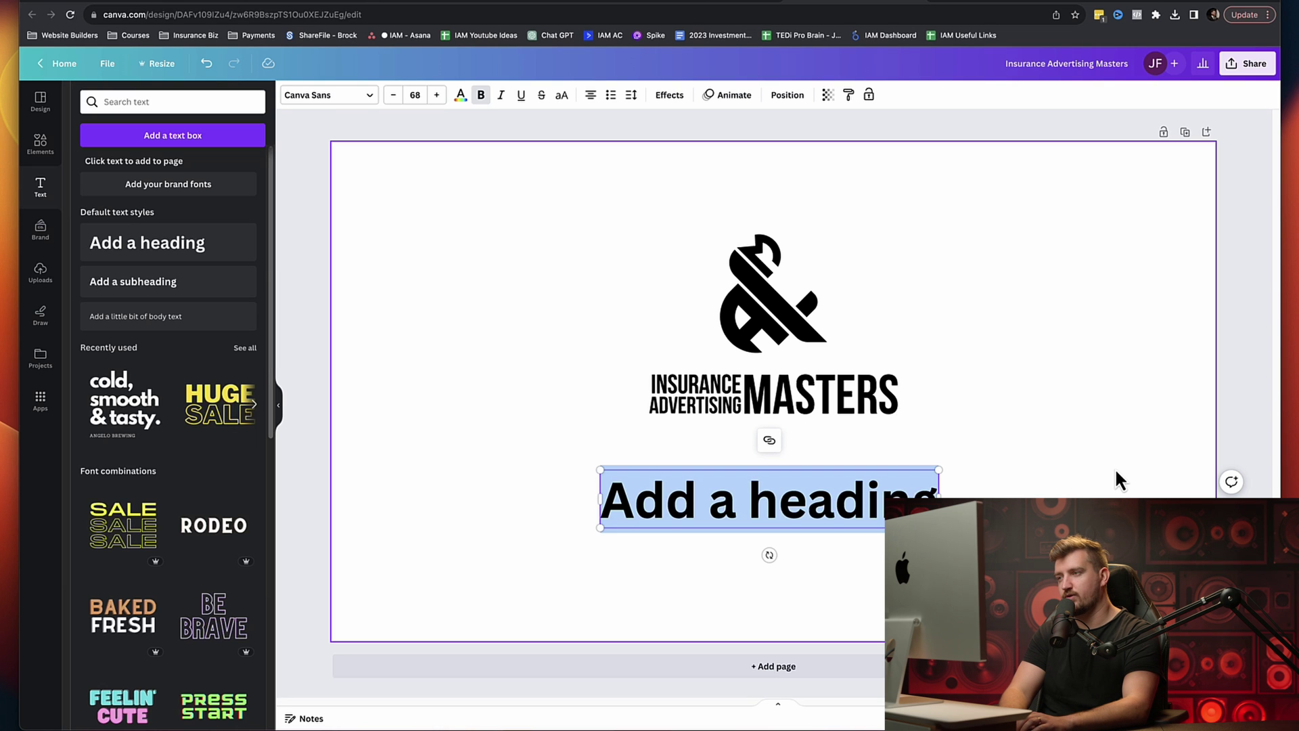
key(super+v)
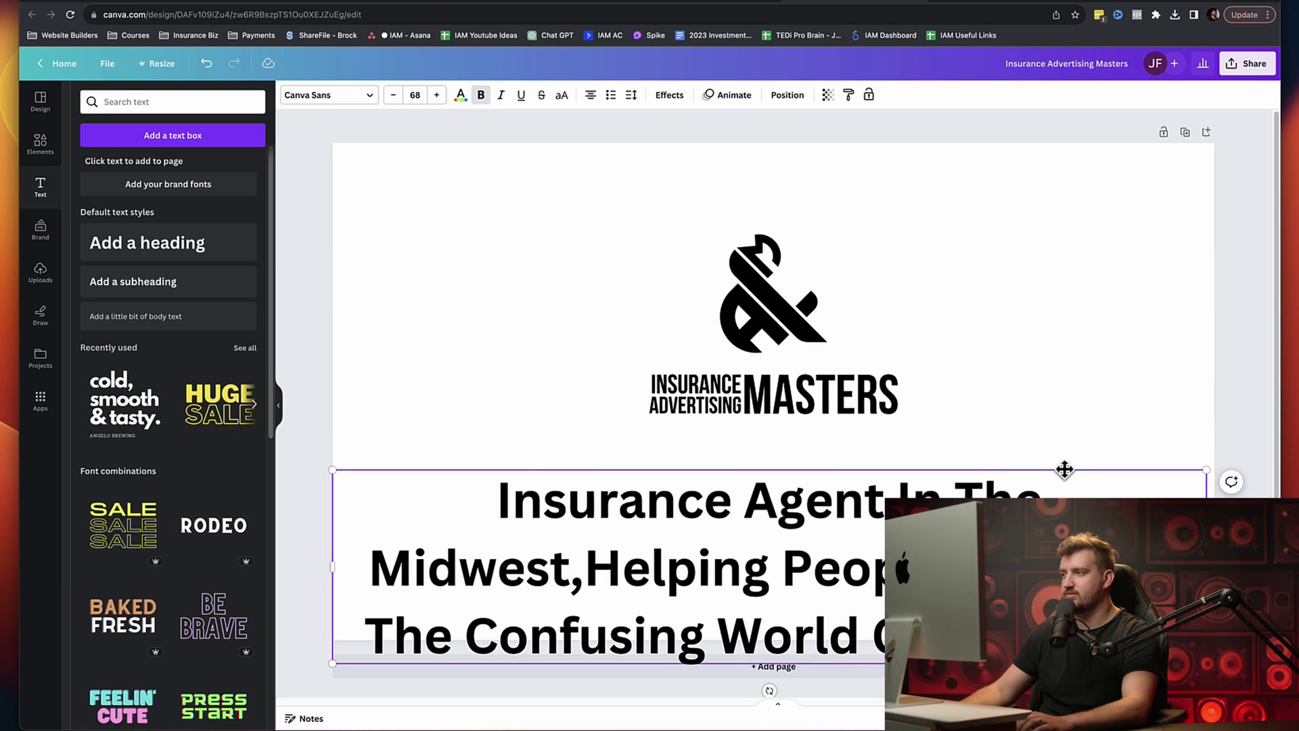
drag(1060, 469, 1074, 424)
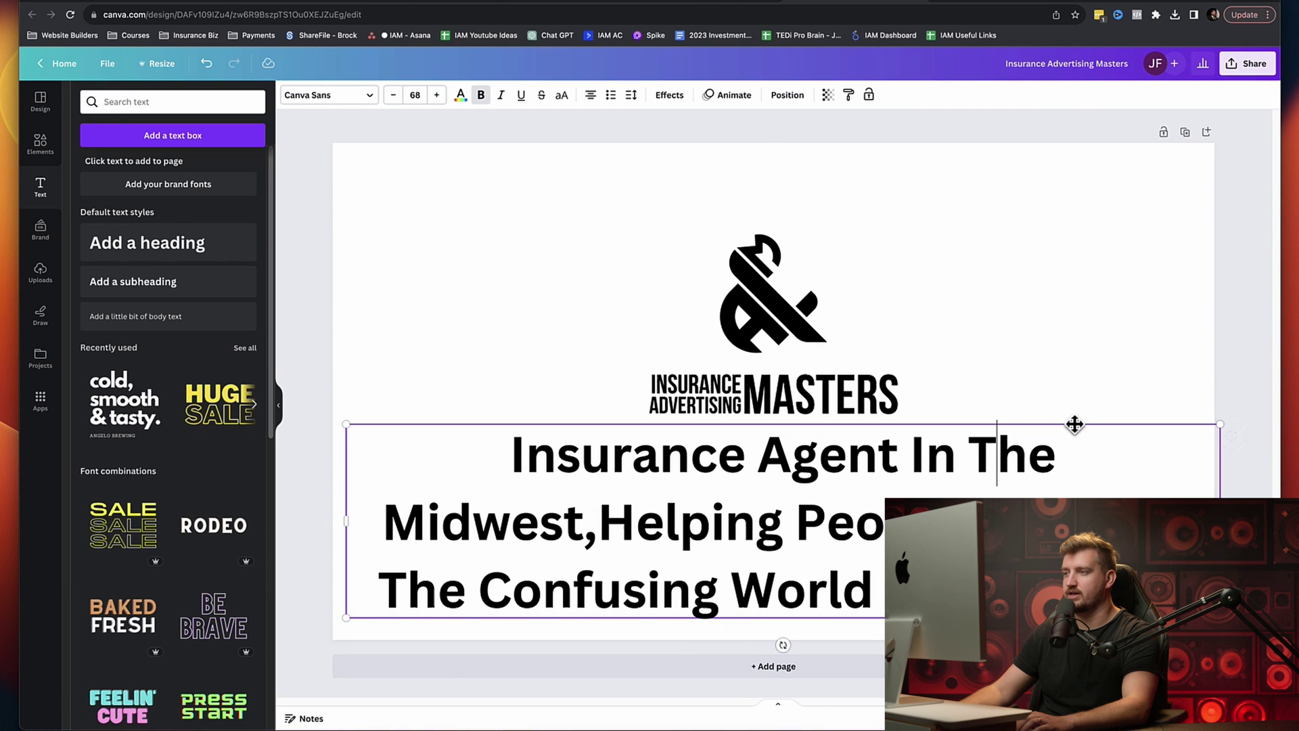
drag(1219, 618, 838, 505)
drag(788, 424, 968, 439)
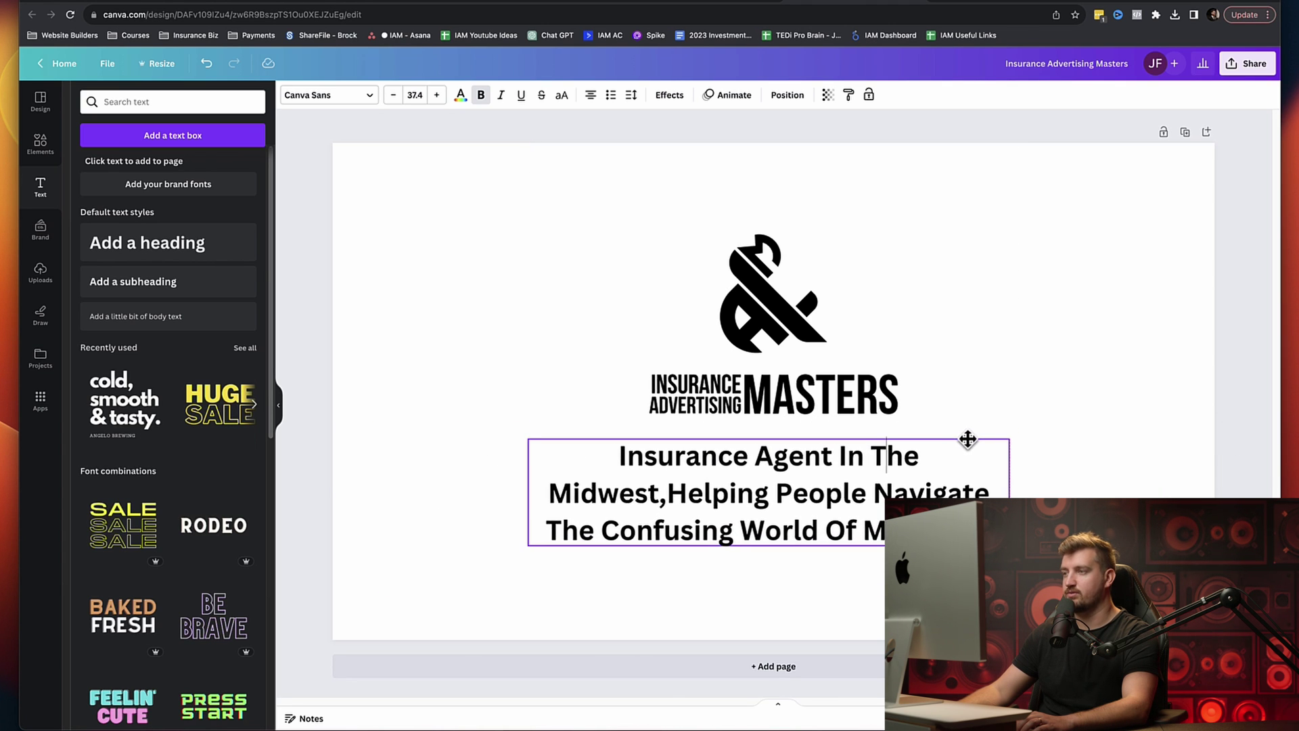
click(1087, 458)
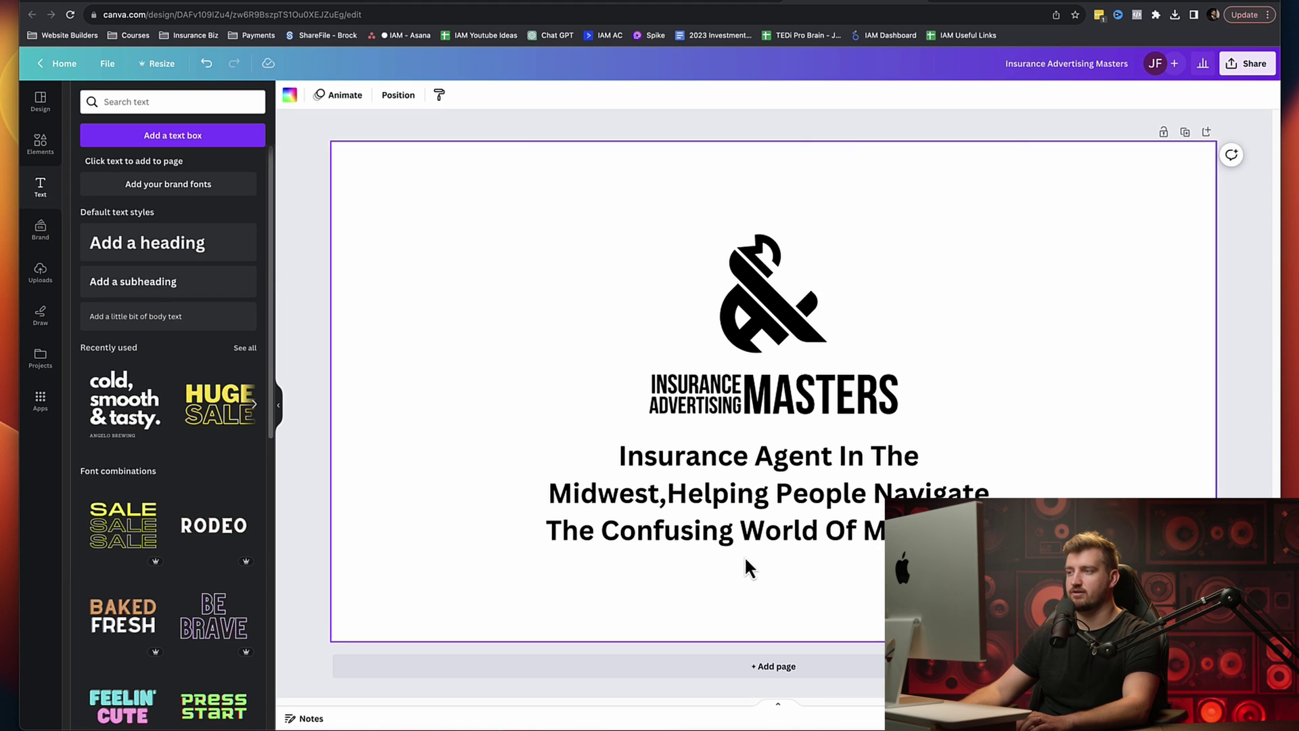
Step: Add a comma after 'Midwest', wrap the tagline to three lines, and centre it under the logo
click(666, 498)
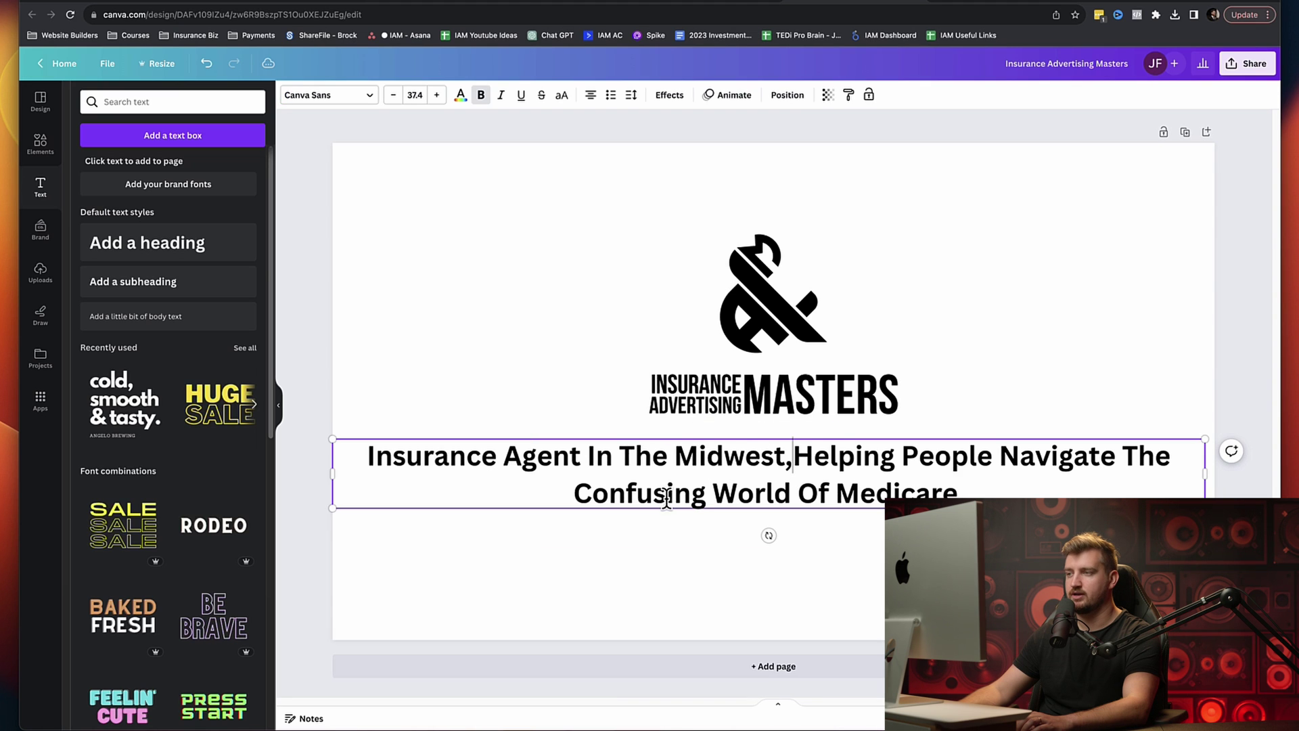
text(,)
click(855, 570)
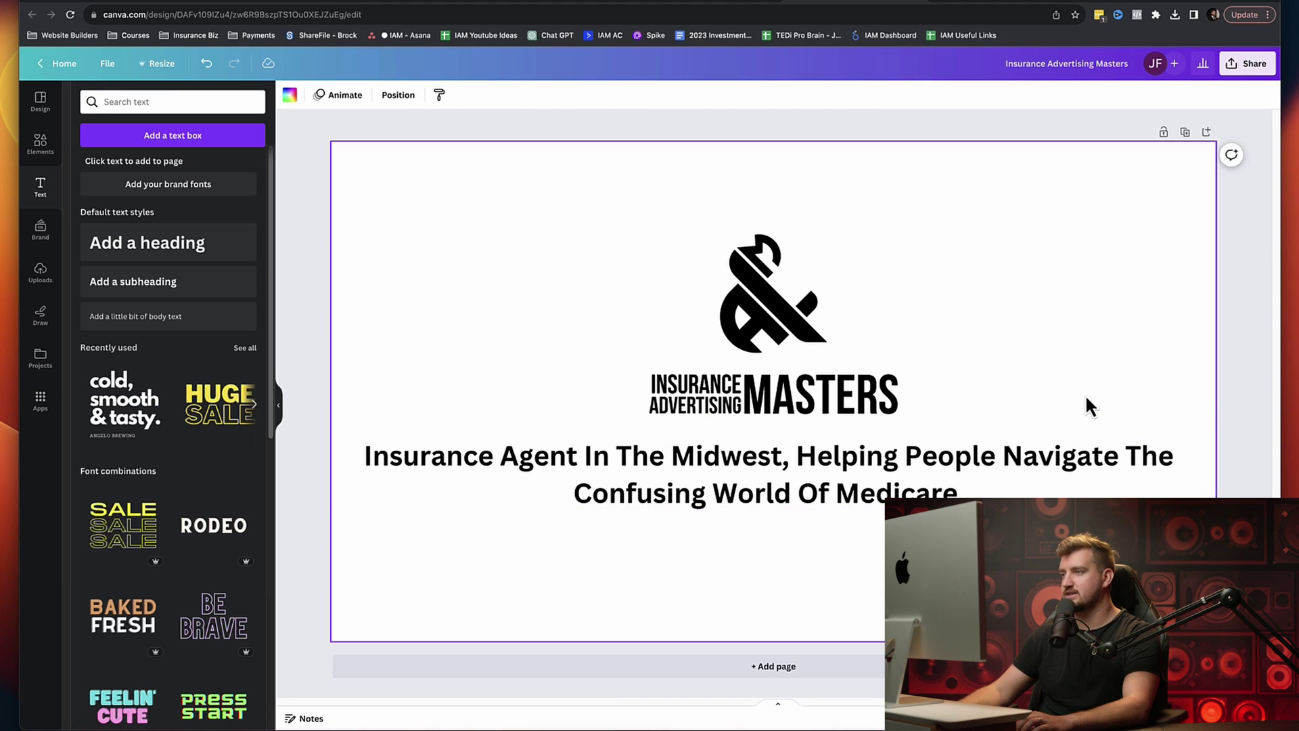
click(1177, 477)
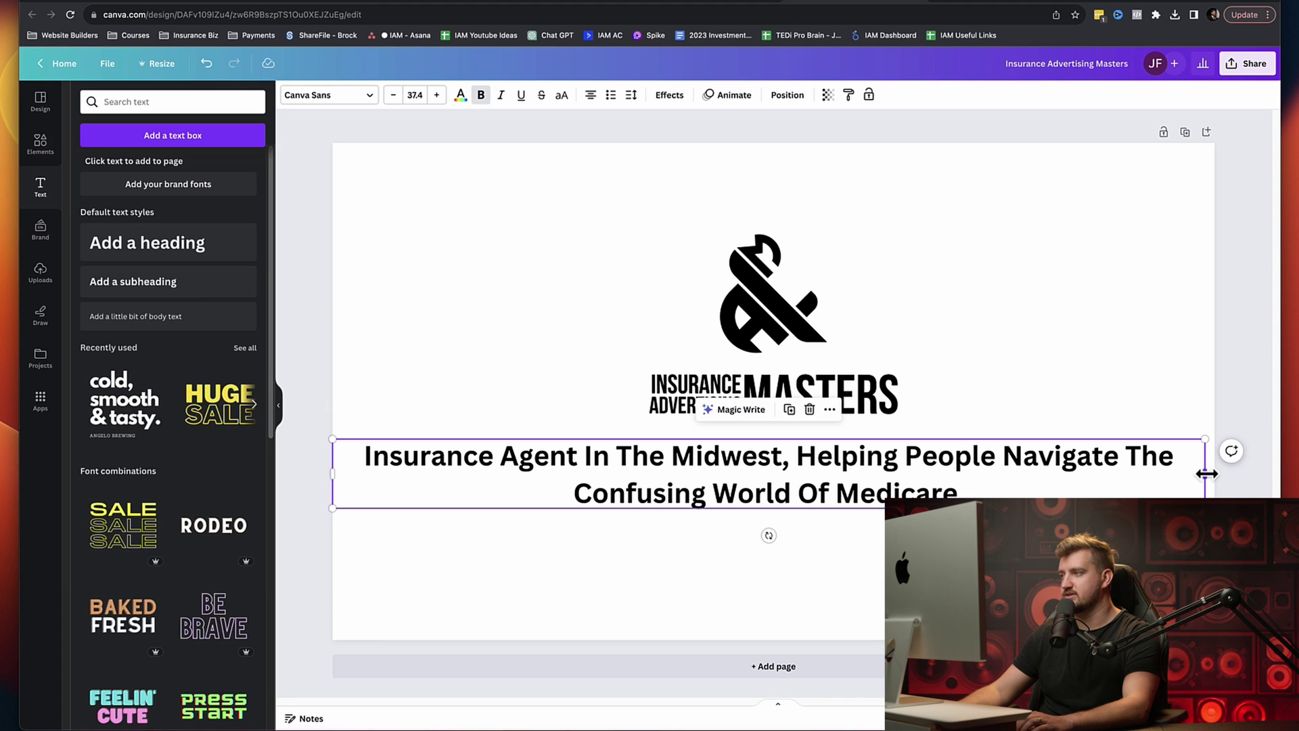
drag(1197, 471, 833, 486)
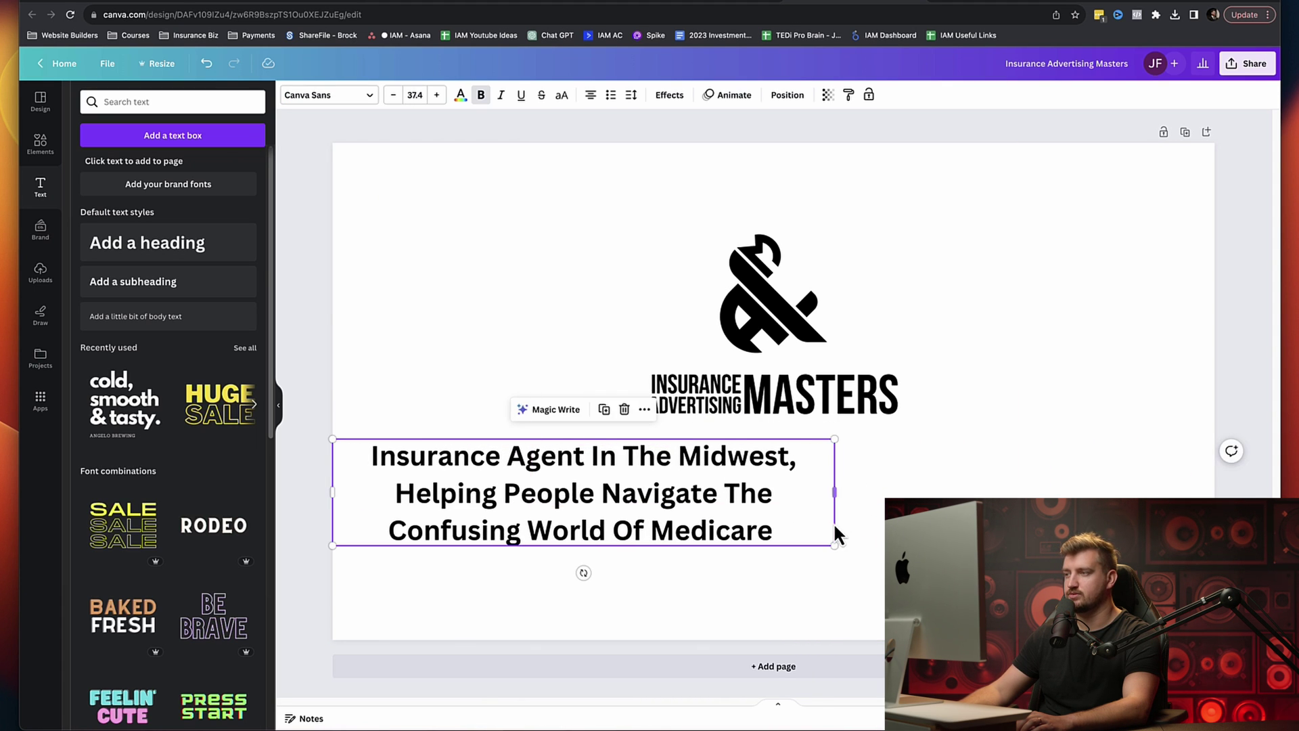
click(829, 565)
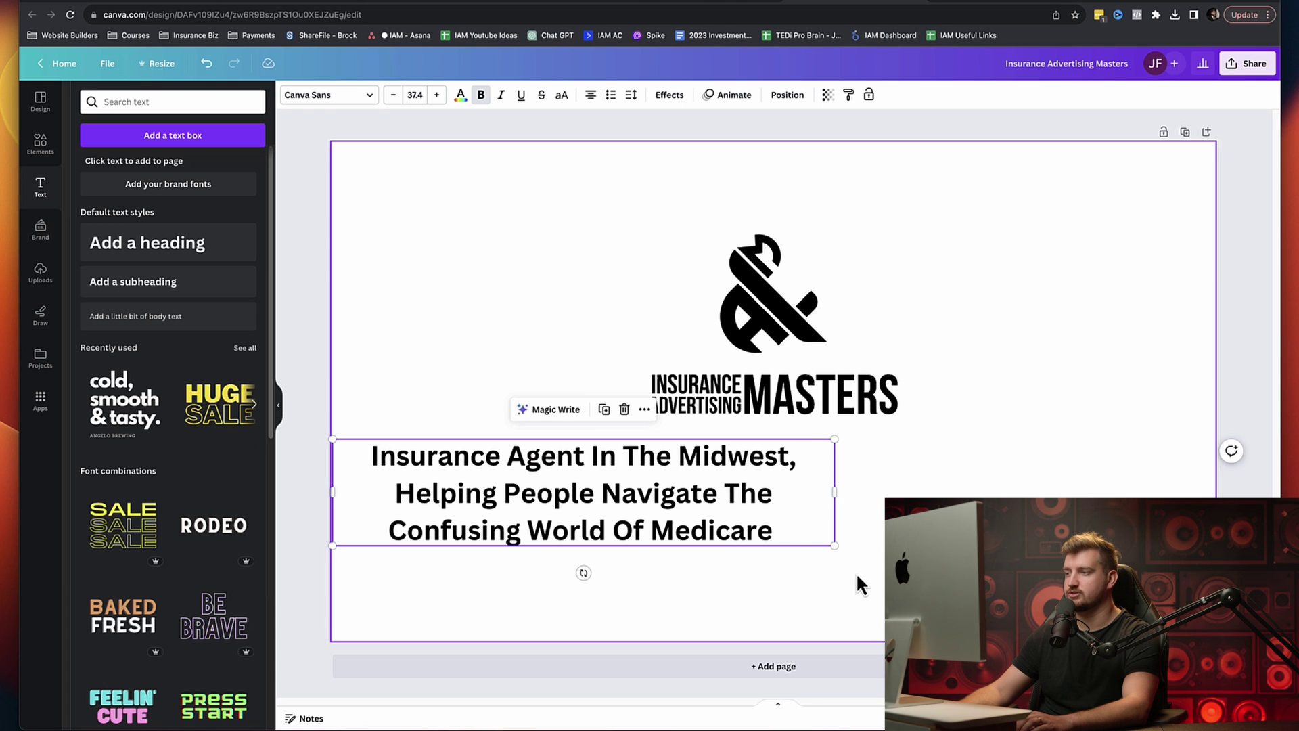
click(801, 444)
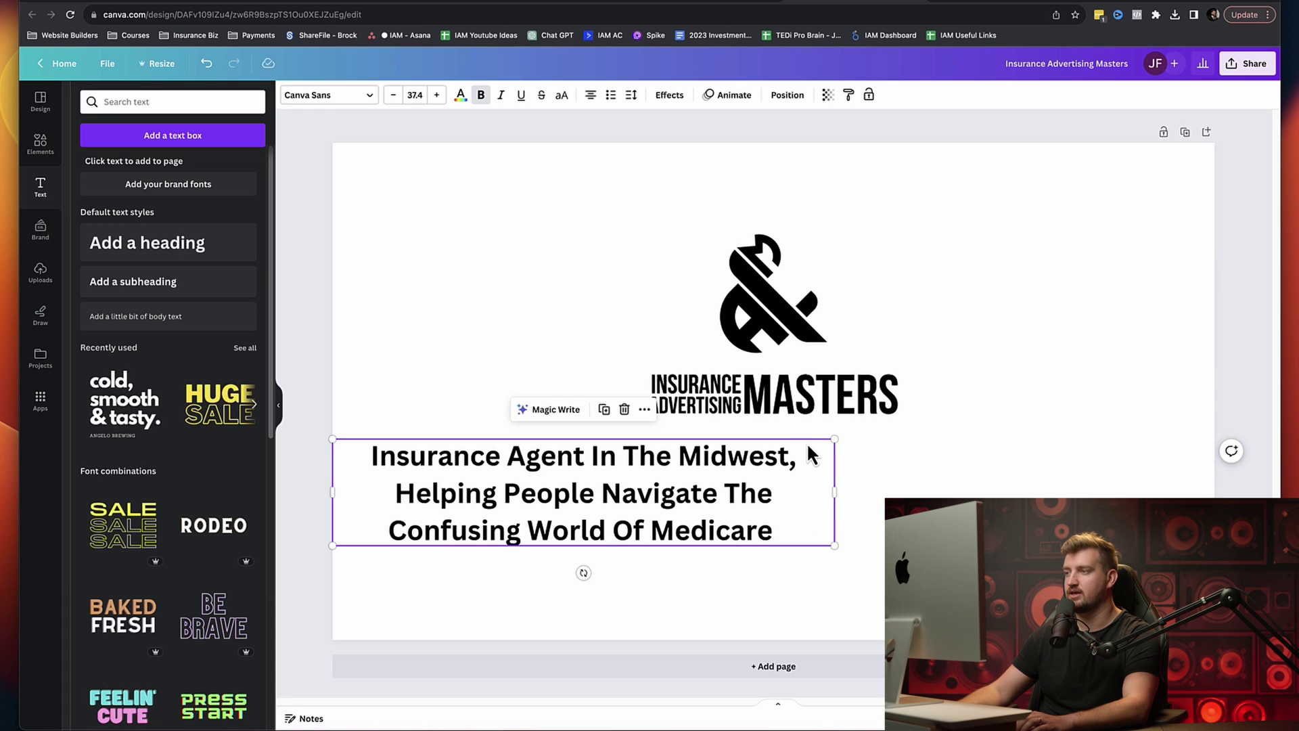
drag(807, 464, 995, 464)
click(1092, 476)
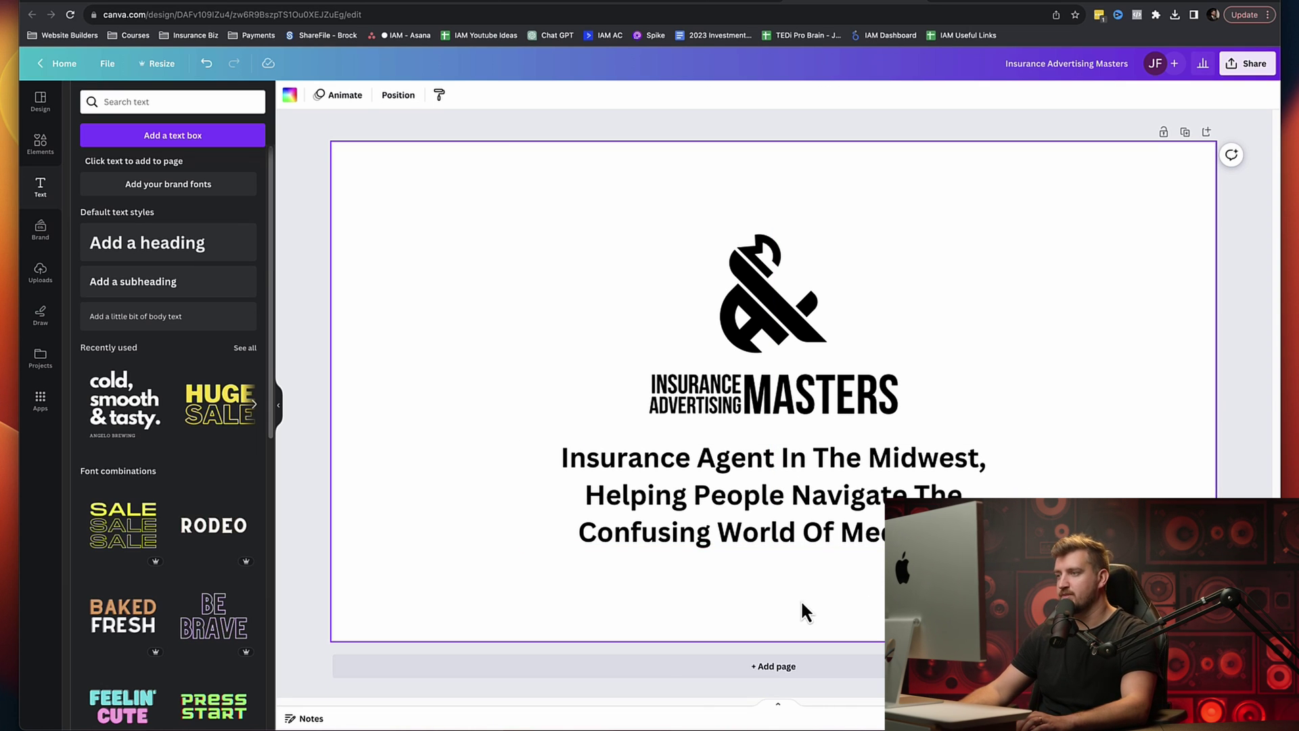
Step: Add a 'Click The Button Below To Send...' subheading, shrunk and placed below the tagline
mouse_move(144, 388)
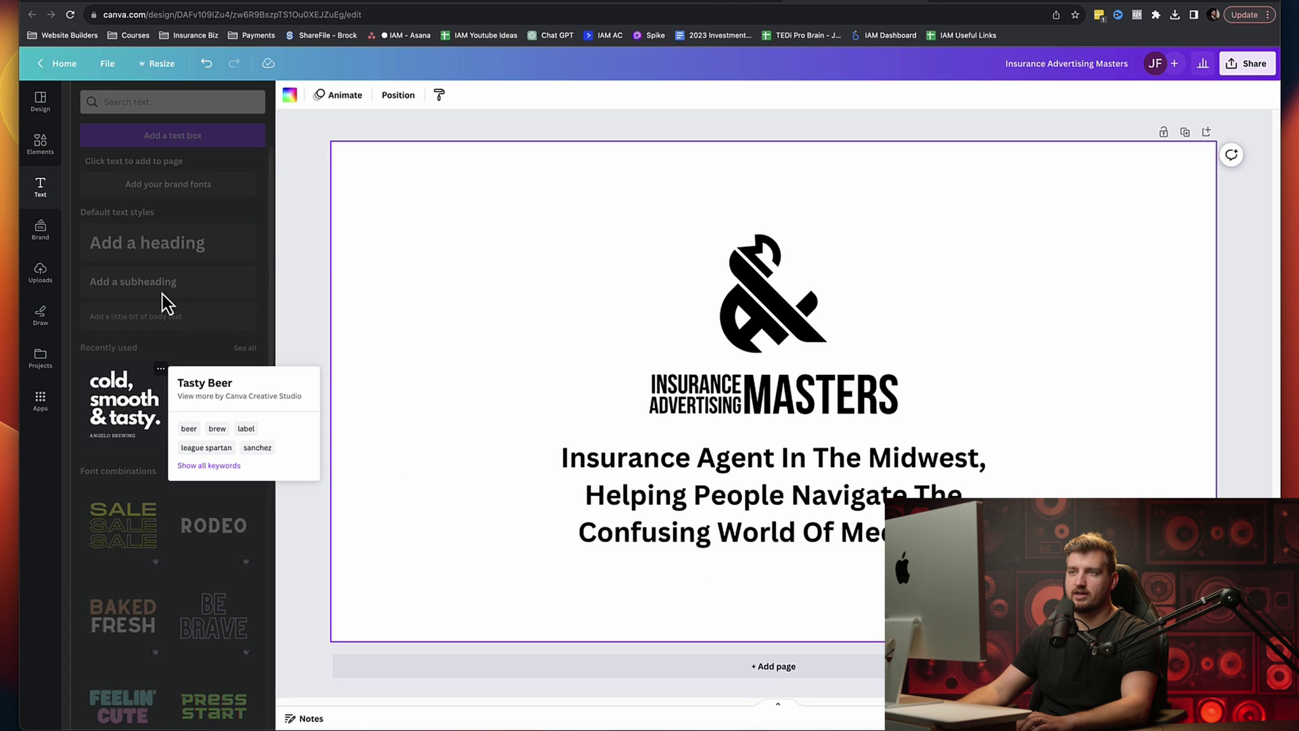
click(145, 282)
drag(716, 419, 801, 595)
text(Click The)
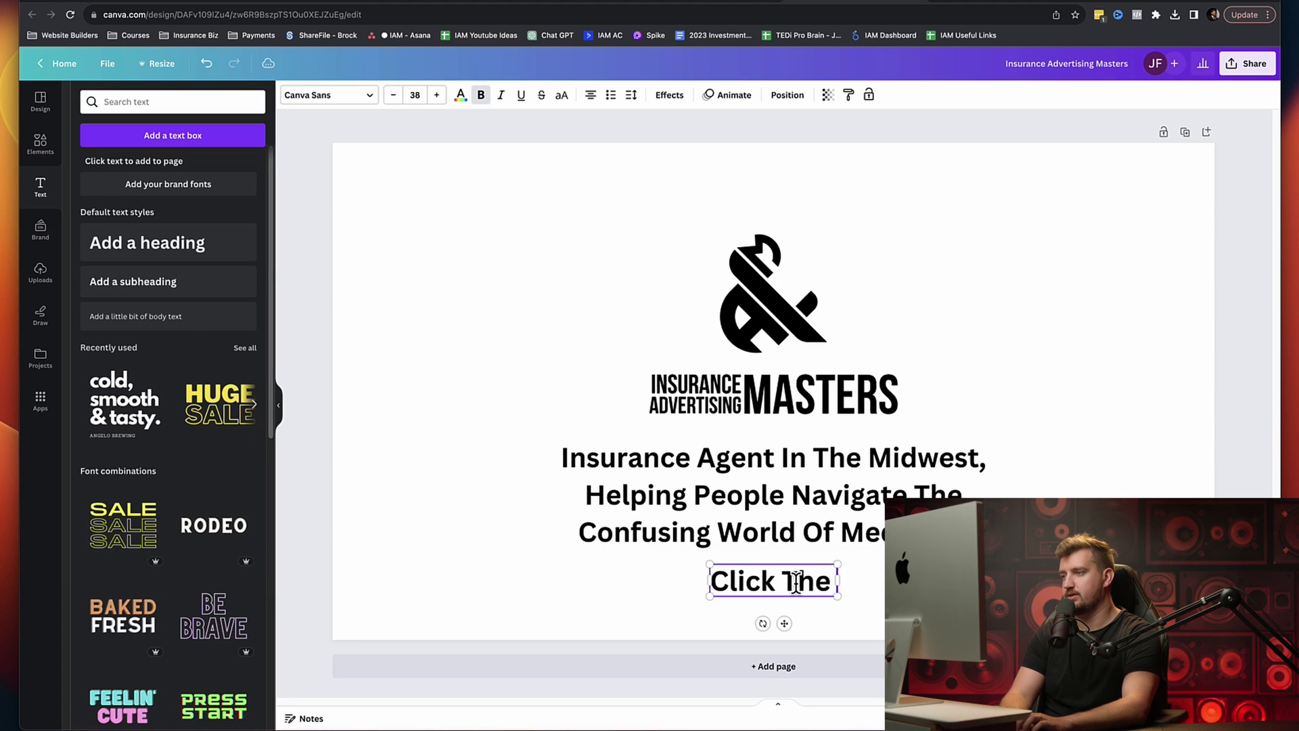
text( Button Below)
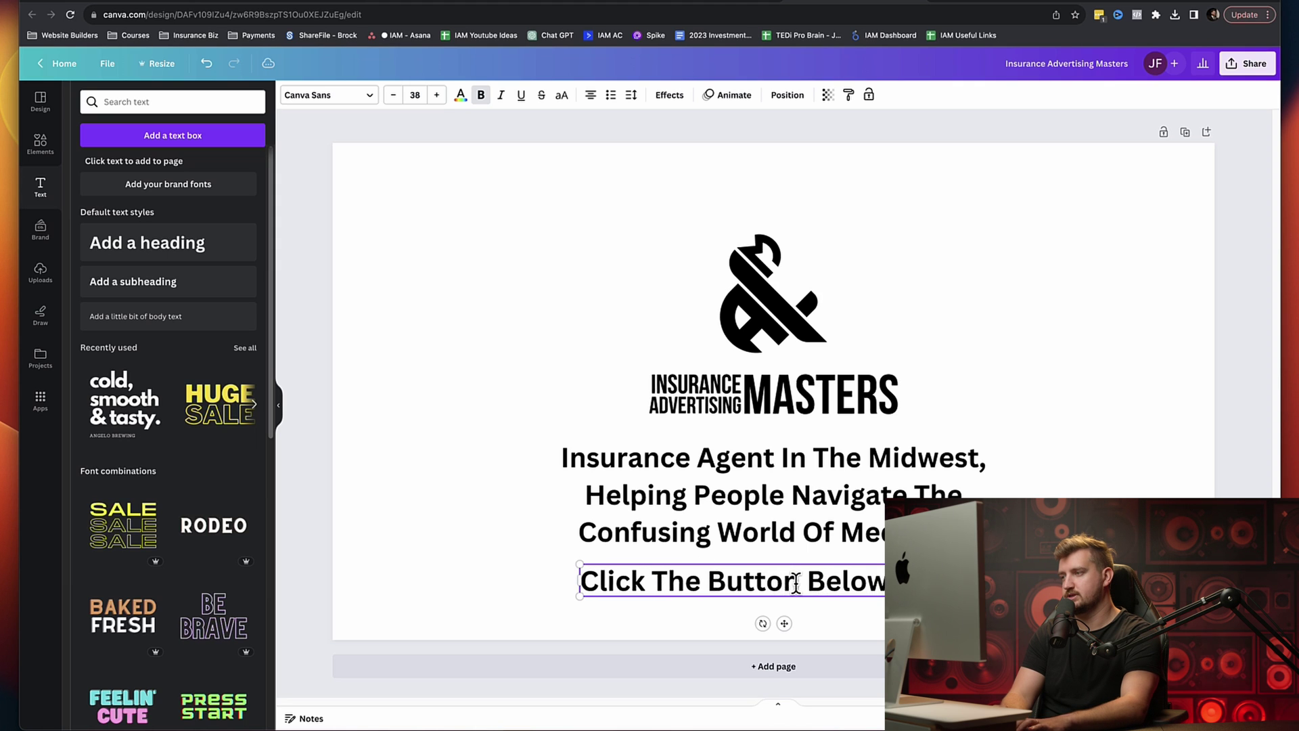
text( To Sen)
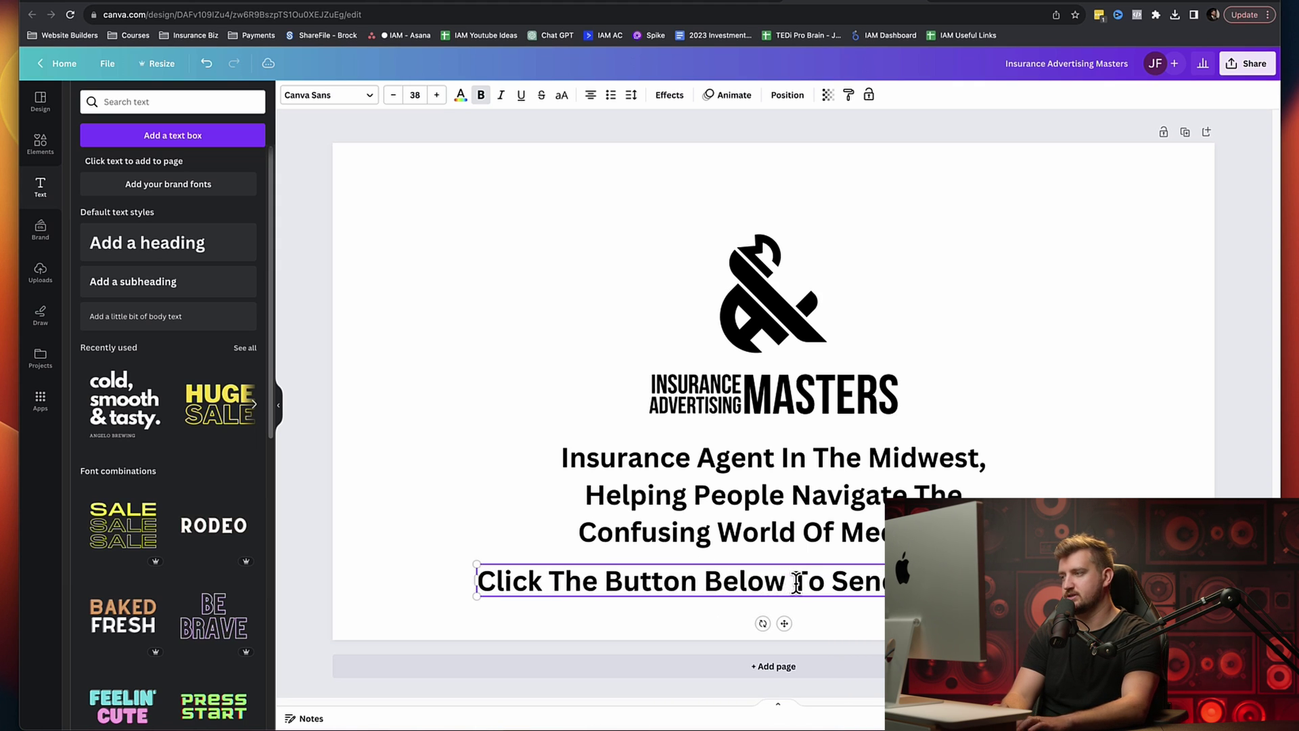
text(d Me A Message Today!)
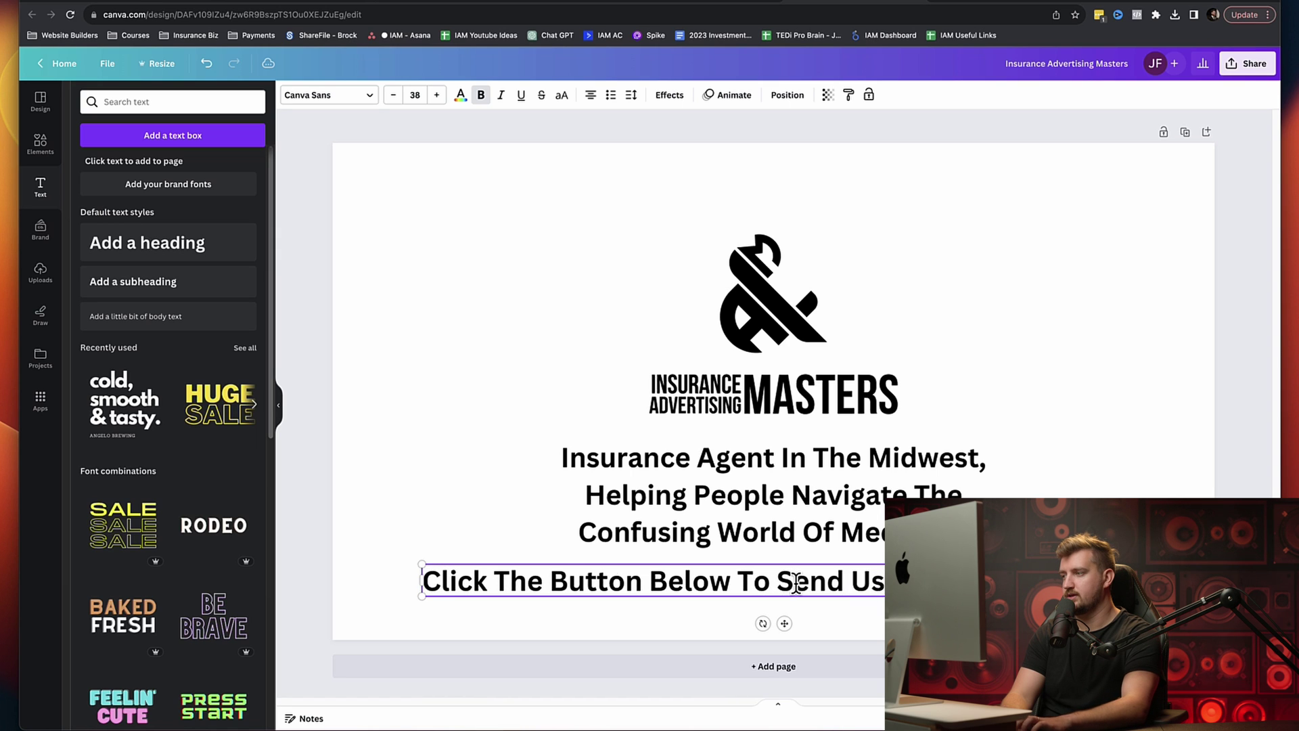
text( Started)
drag(1191, 597, 900, 586)
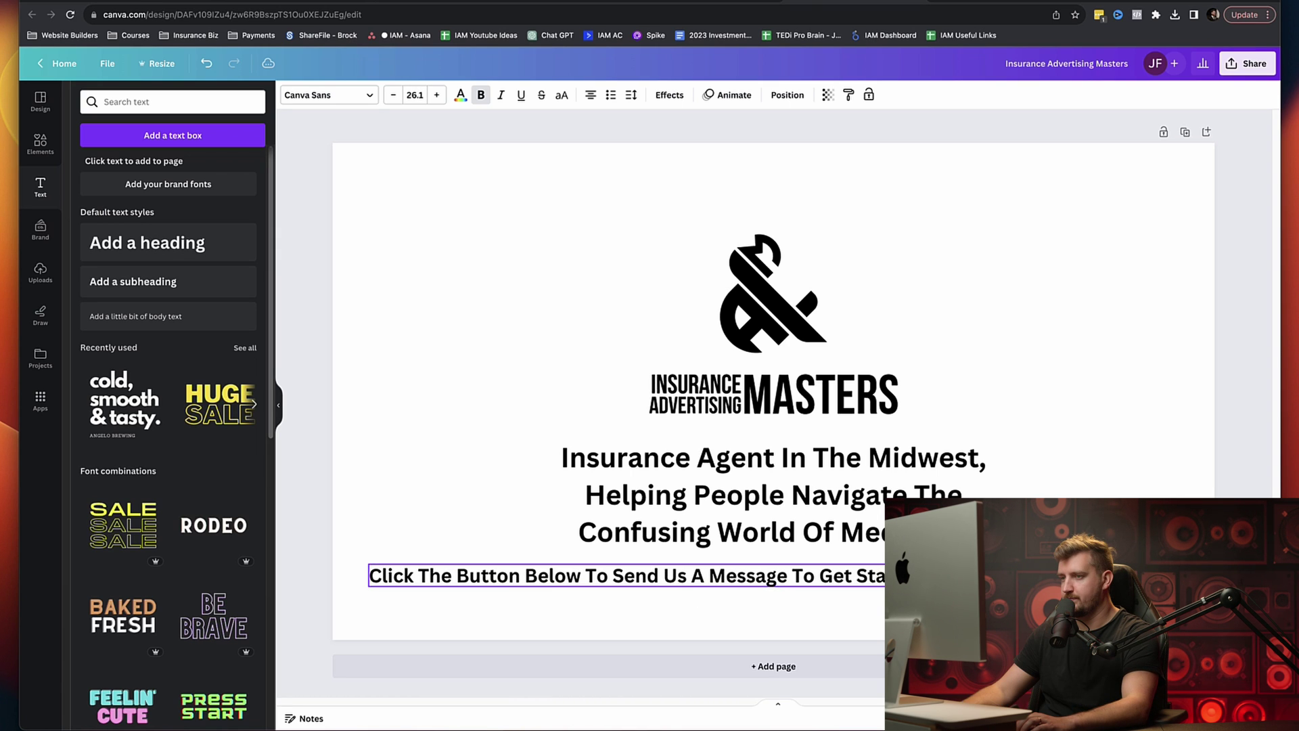
drag(813, 589, 956, 613)
click(1117, 493)
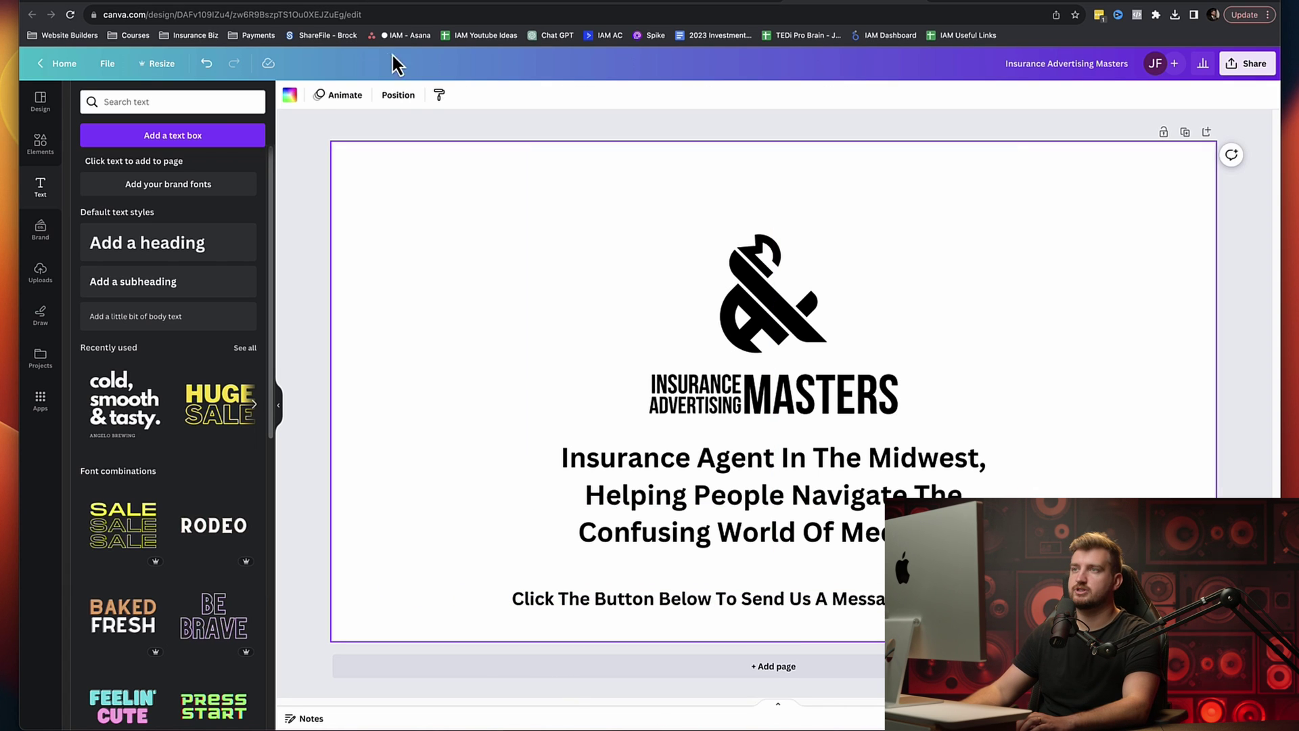
Step: Set the cover background to red and delete the white logo image
click(291, 98)
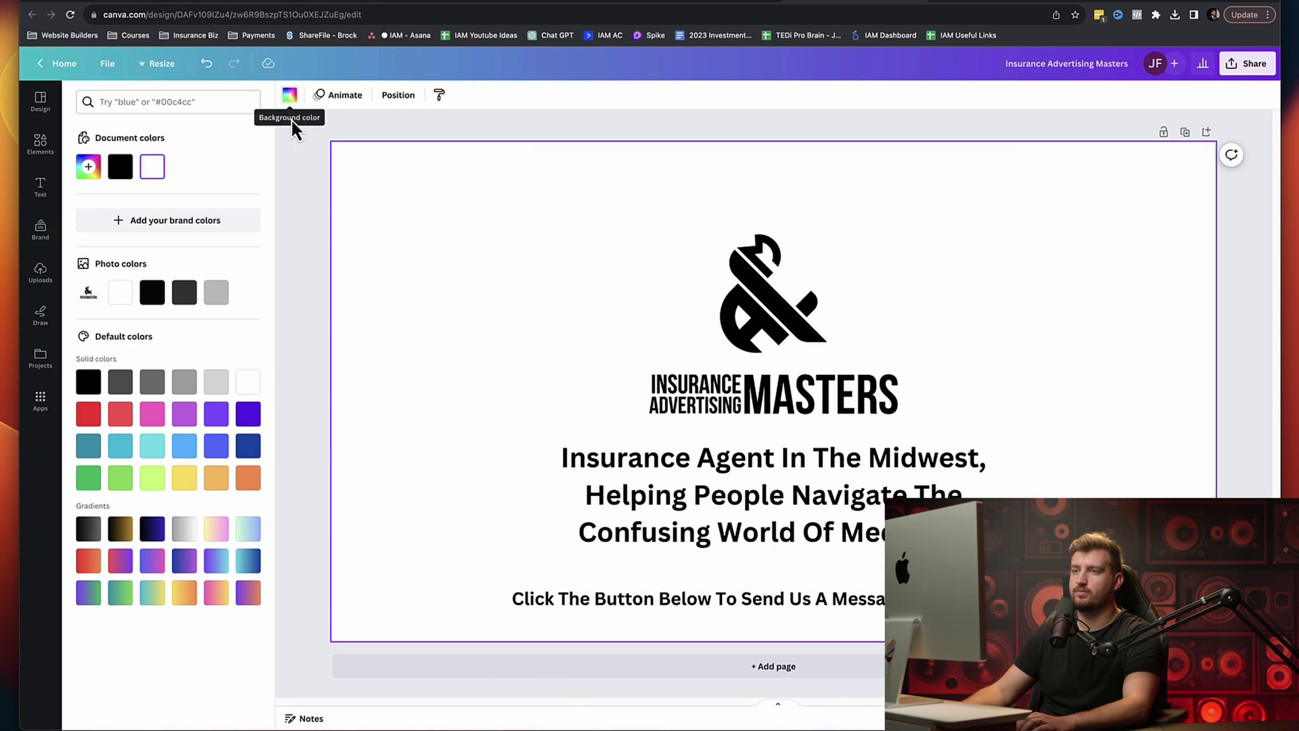
click(122, 417)
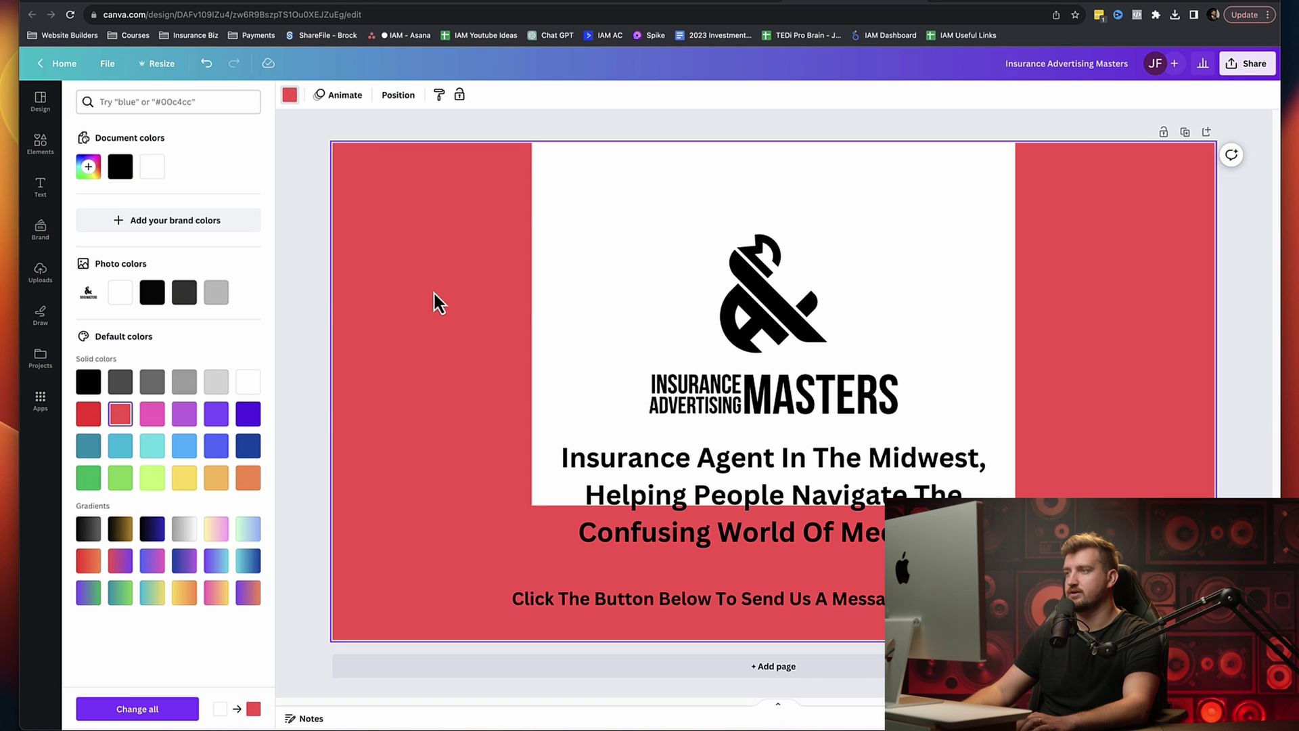
click(617, 225)
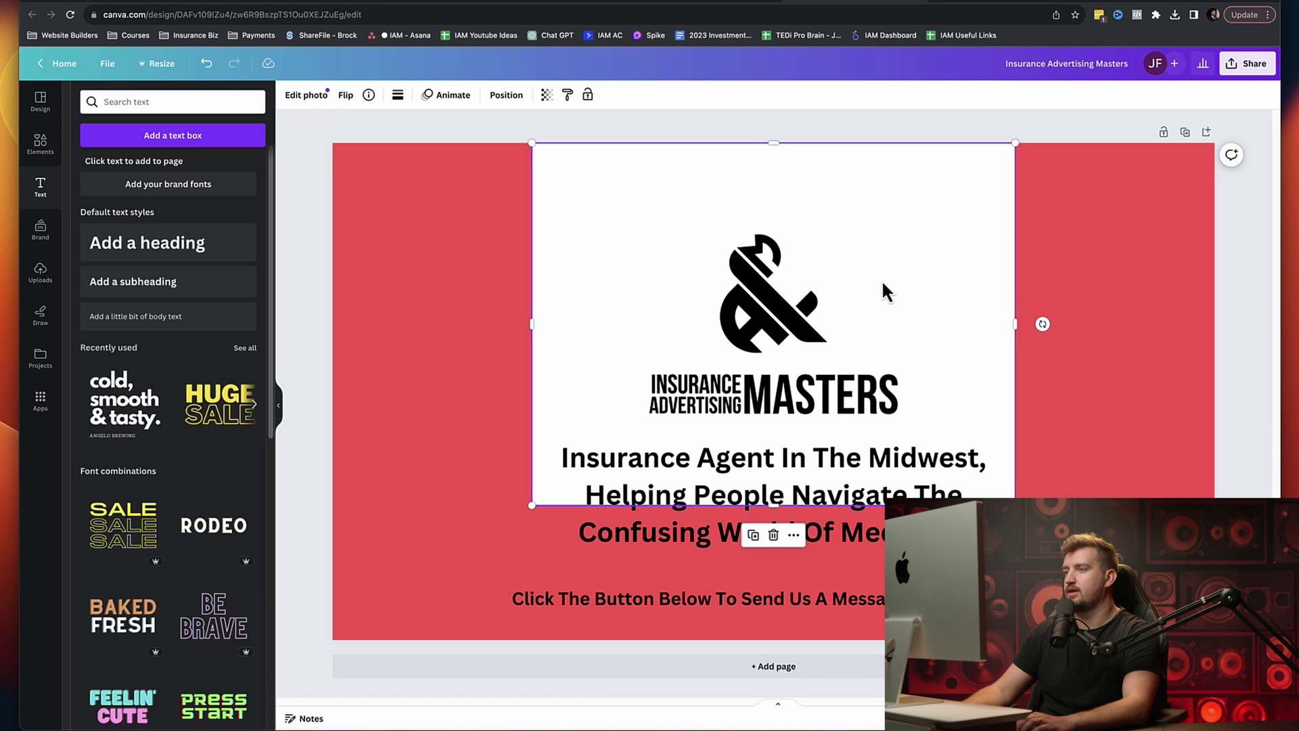
double_click(926, 271)
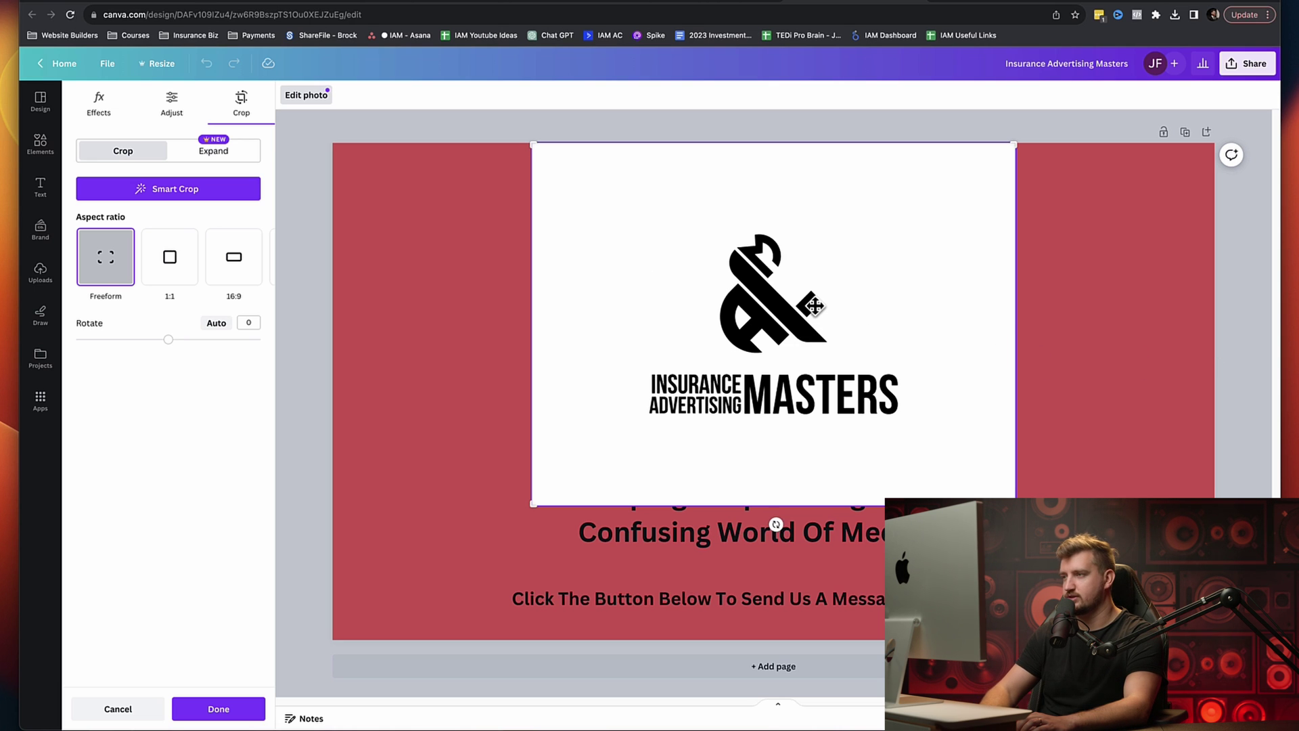
key(Delete)
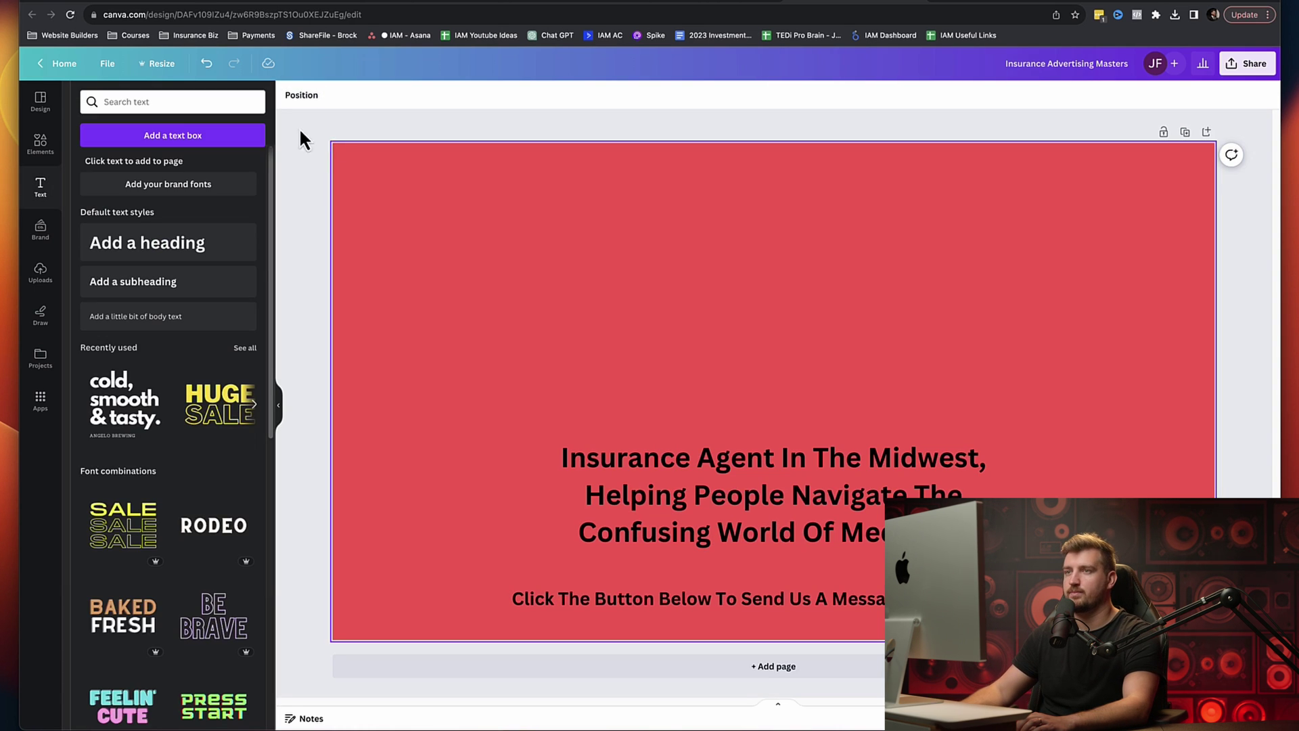
Step: Add an 'Insurance Advertising Masters' heading at the top and move the tagline and call-to-action up beneath it
click(154, 266)
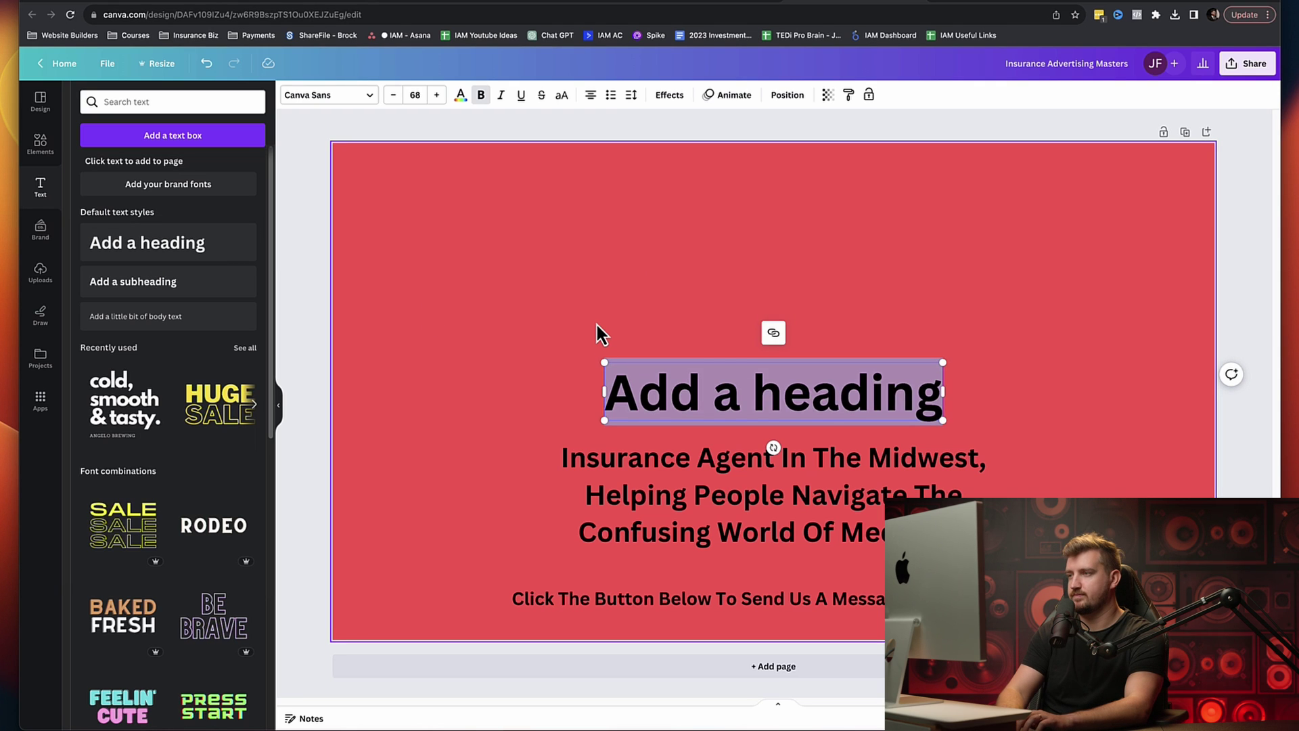
text(Insurance Advertising Masters)
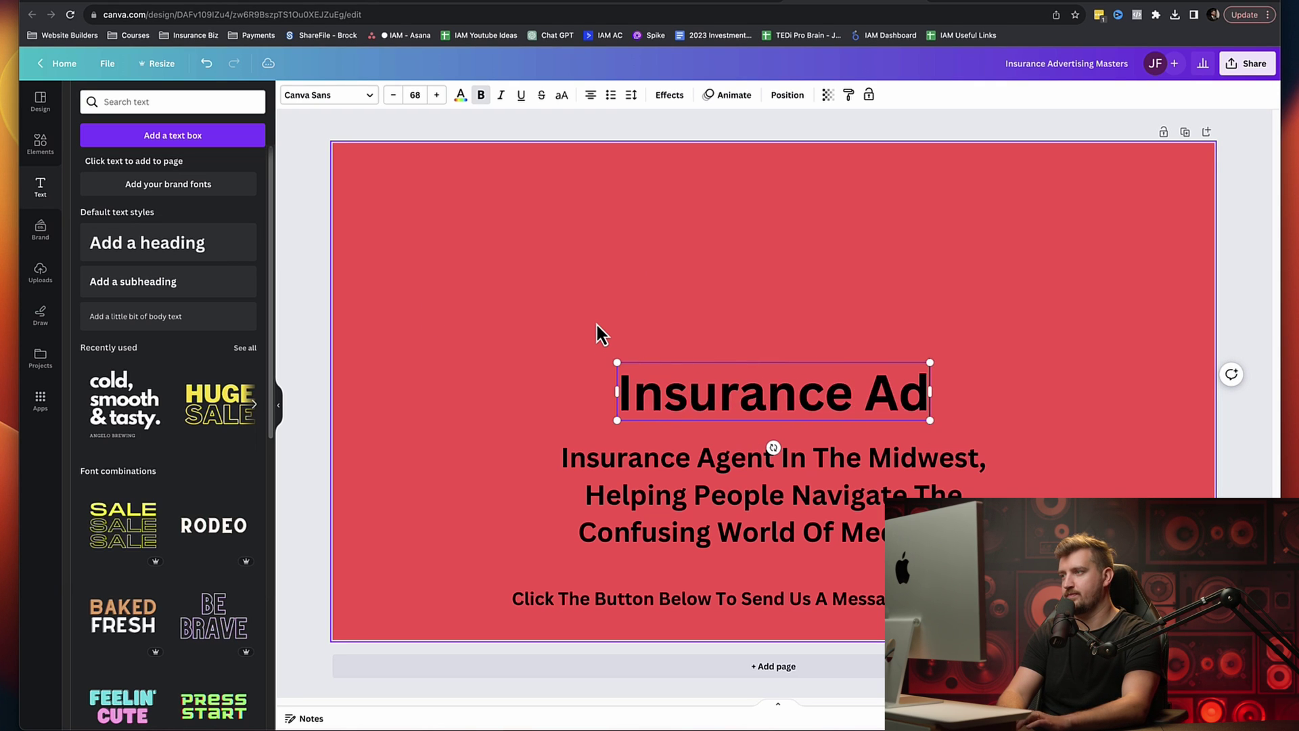
key(Escape)
key(Escape)
click(906, 404)
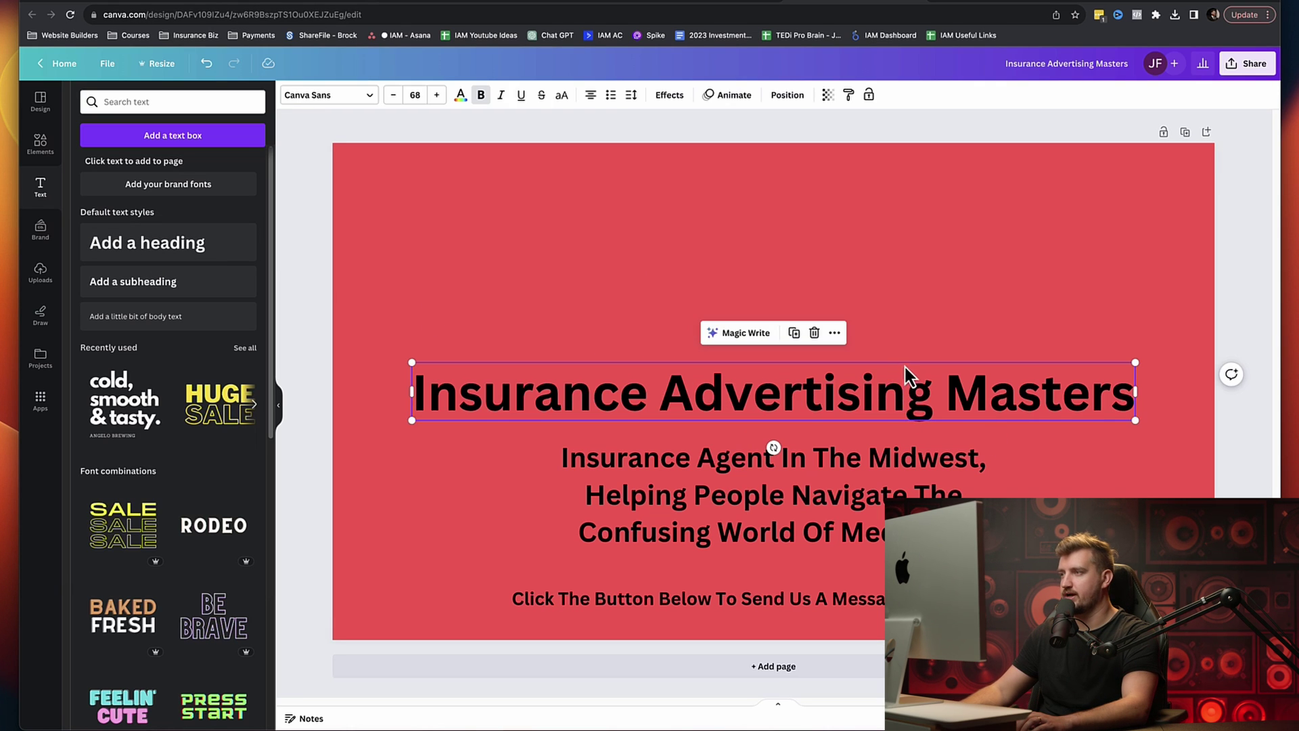
drag(893, 399, 890, 291)
click(893, 509)
drag(893, 509, 893, 413)
click(511, 598)
drag(511, 598, 510, 539)
click(1177, 438)
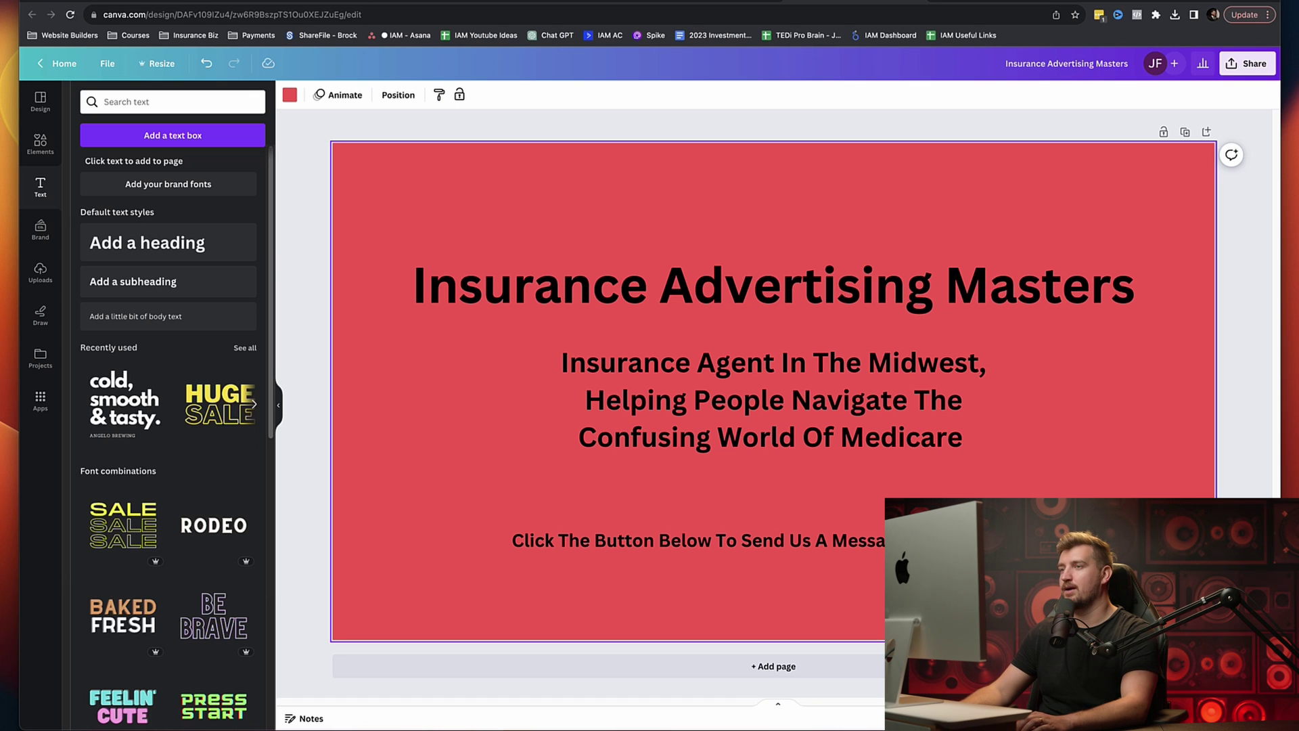
click(1248, 64)
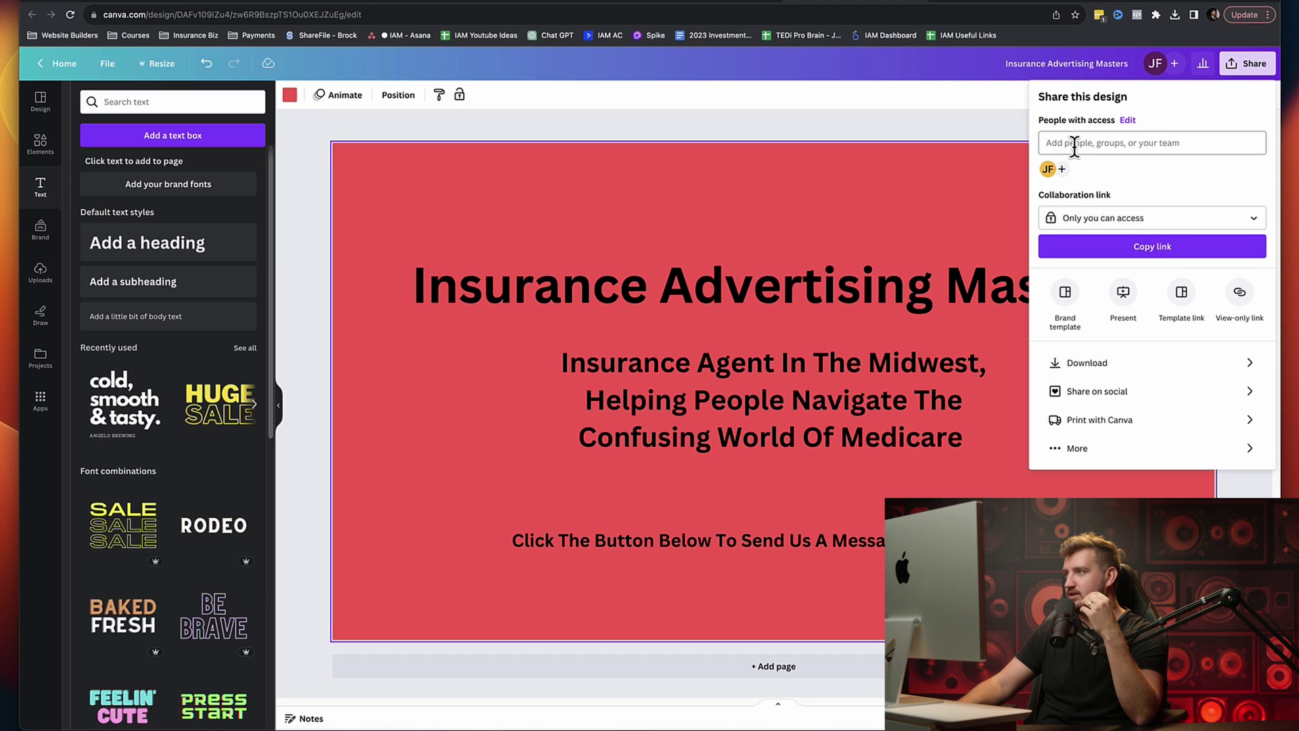
Step: Rename the design to 'Insurance Advertising Masters facebook Cover'
click(1079, 61)
click(1125, 62)
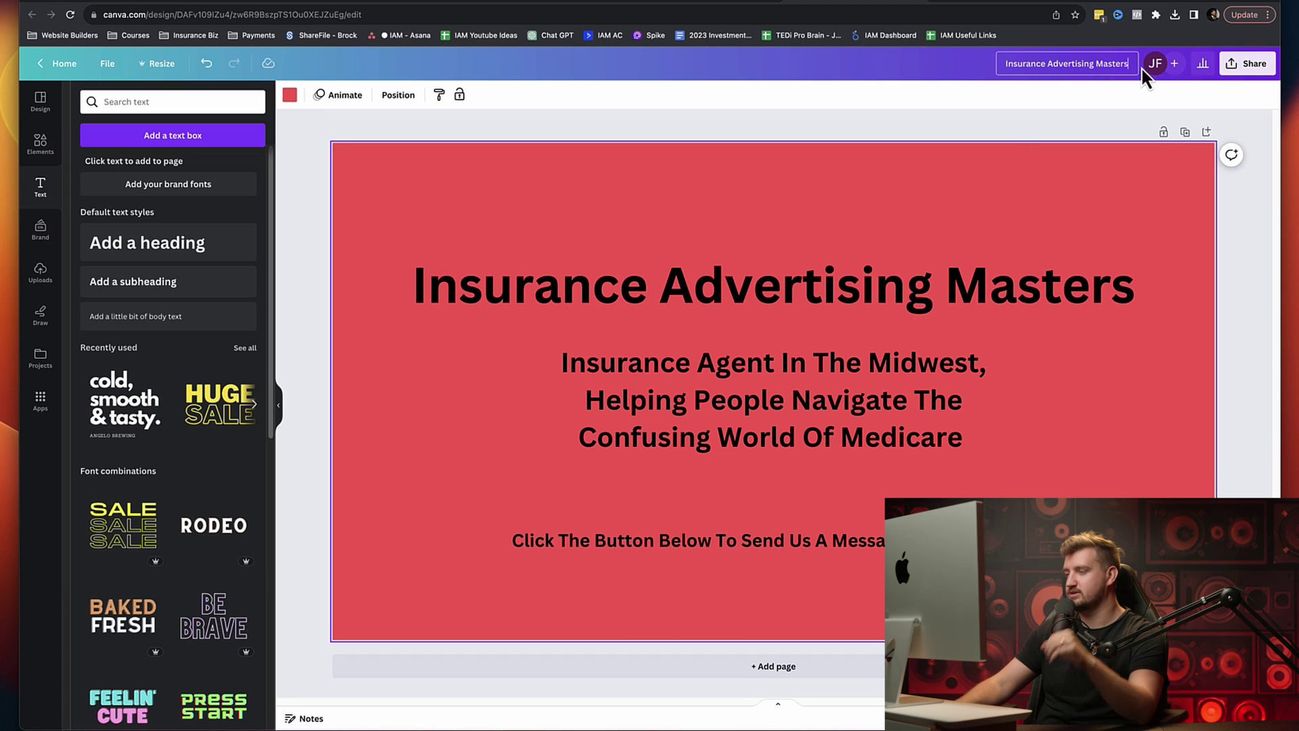
text(facebook)
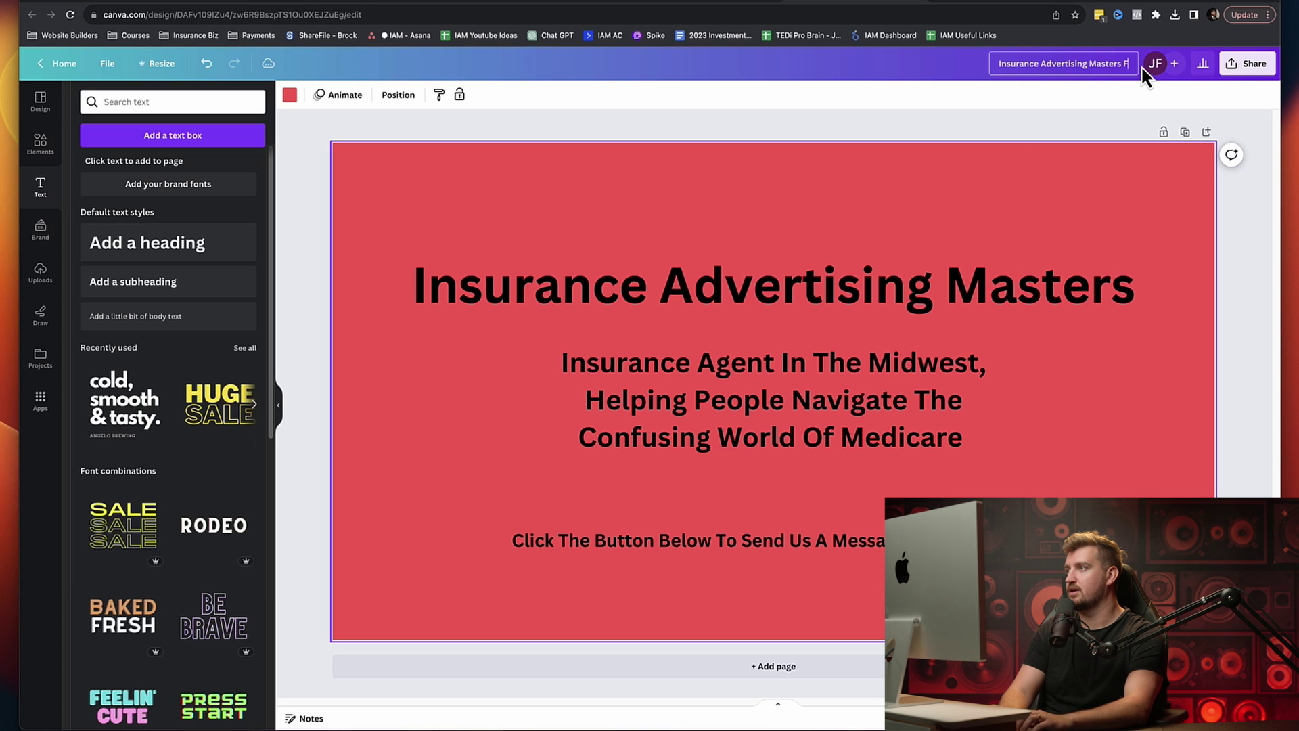
text( Cover)
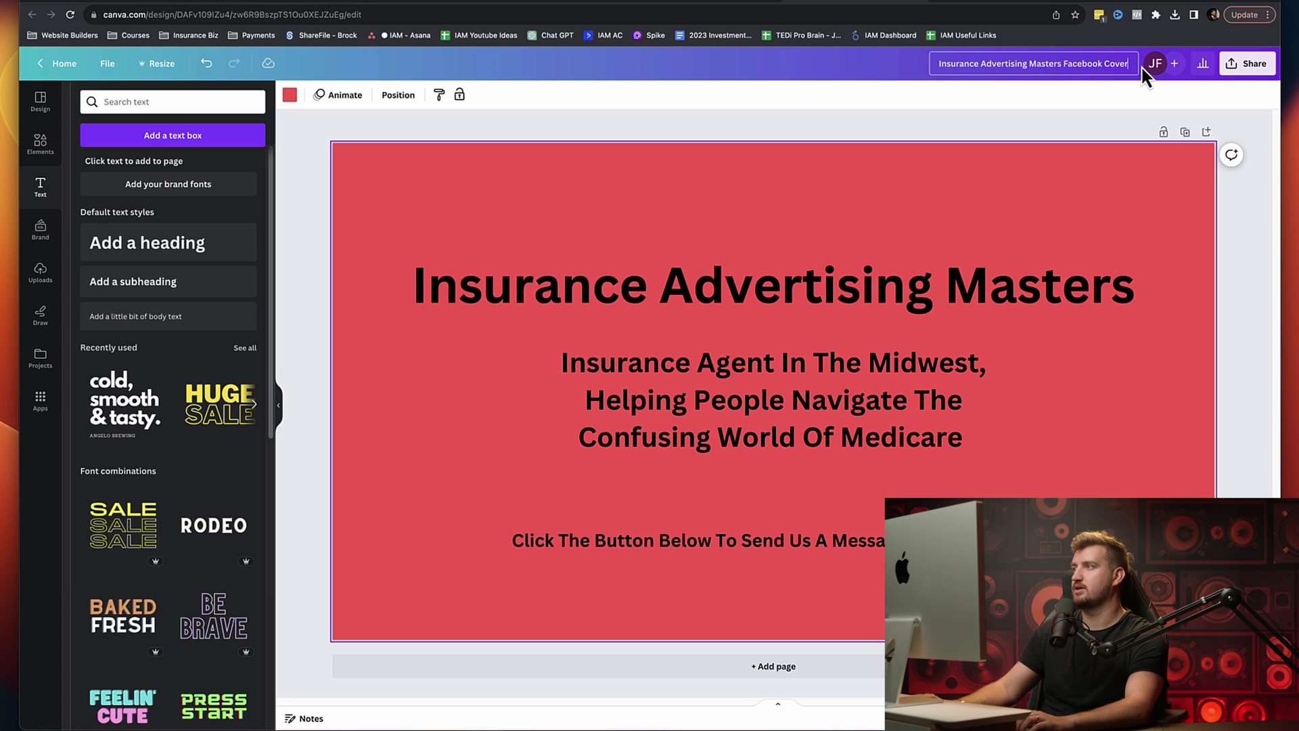
key(Return)
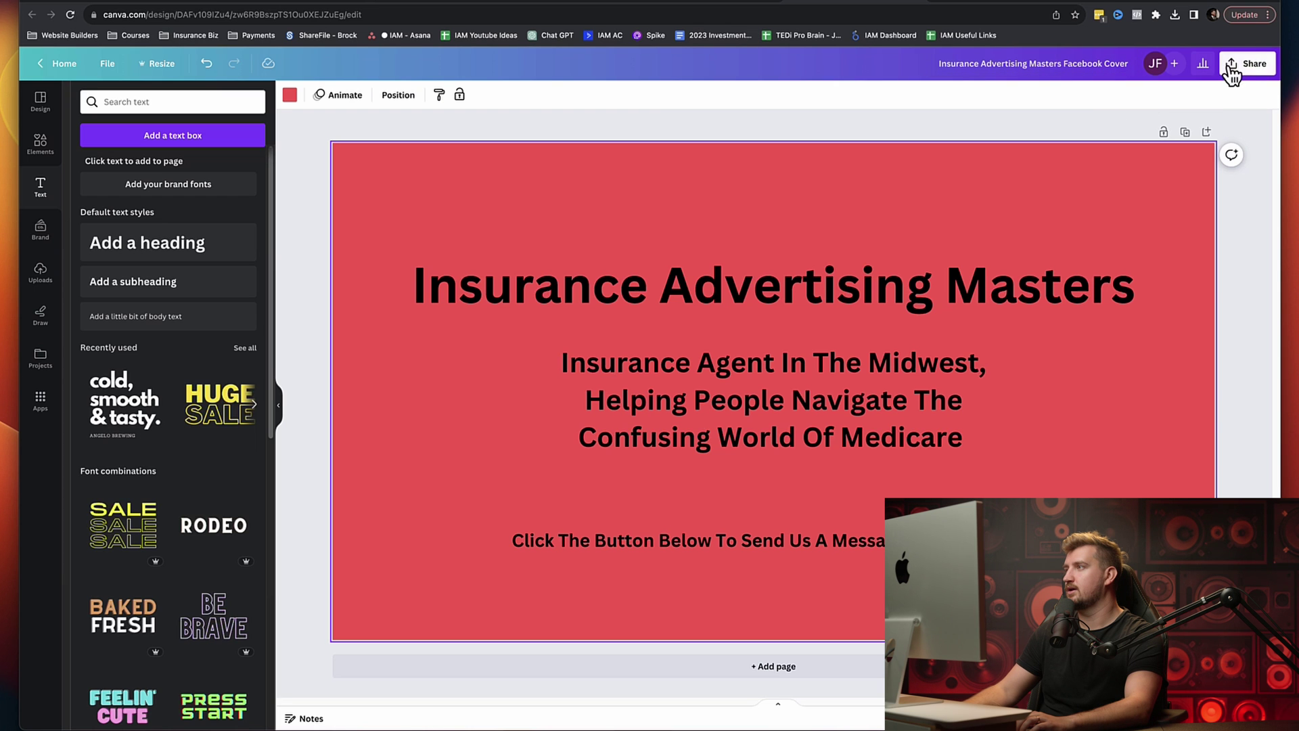
Step: Download the cover as a PNG and return to Facebook's page setup
click(1246, 63)
click(1095, 365)
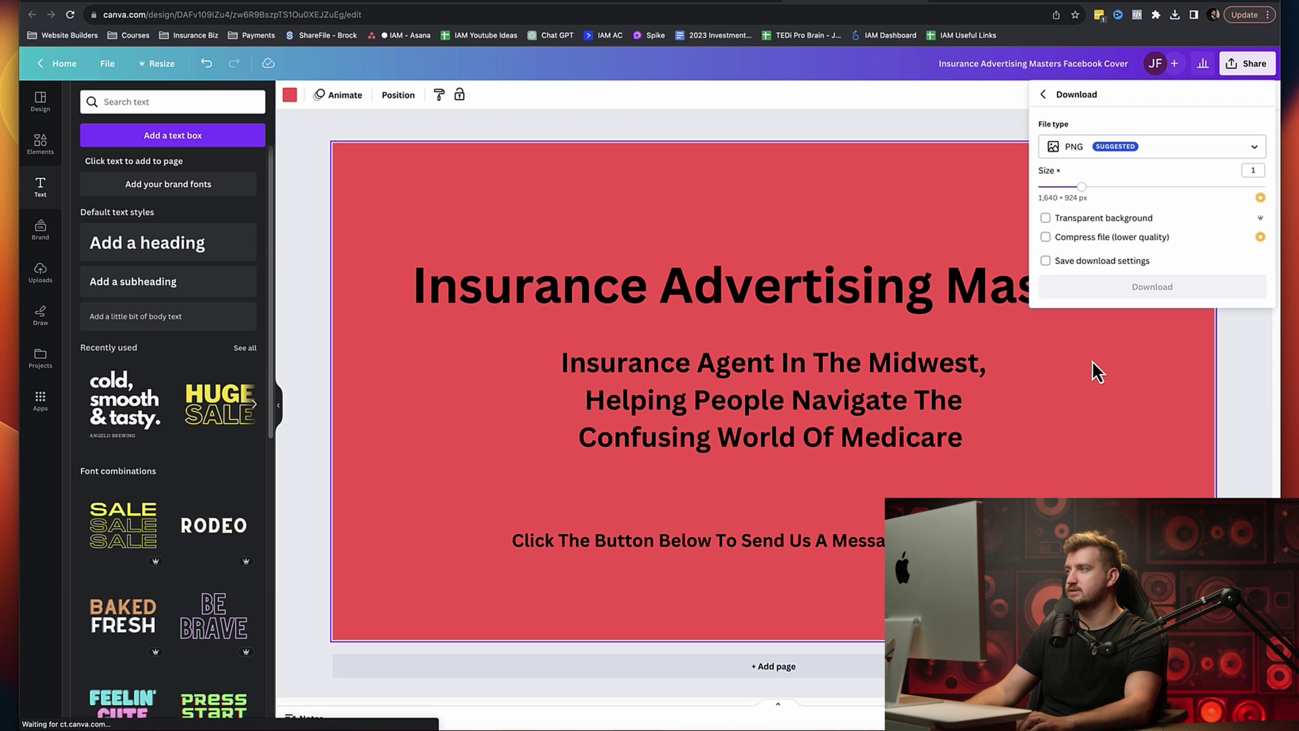
click(1143, 286)
click(856, 467)
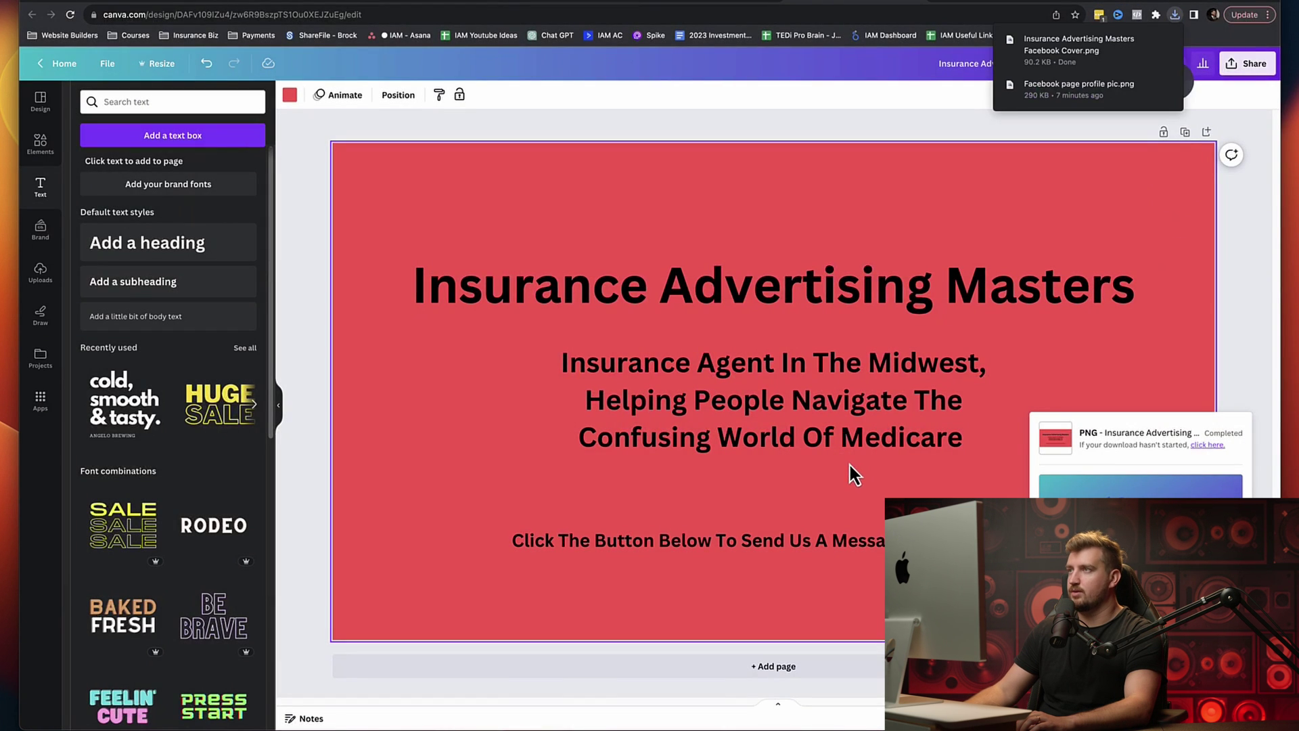
click(872, 111)
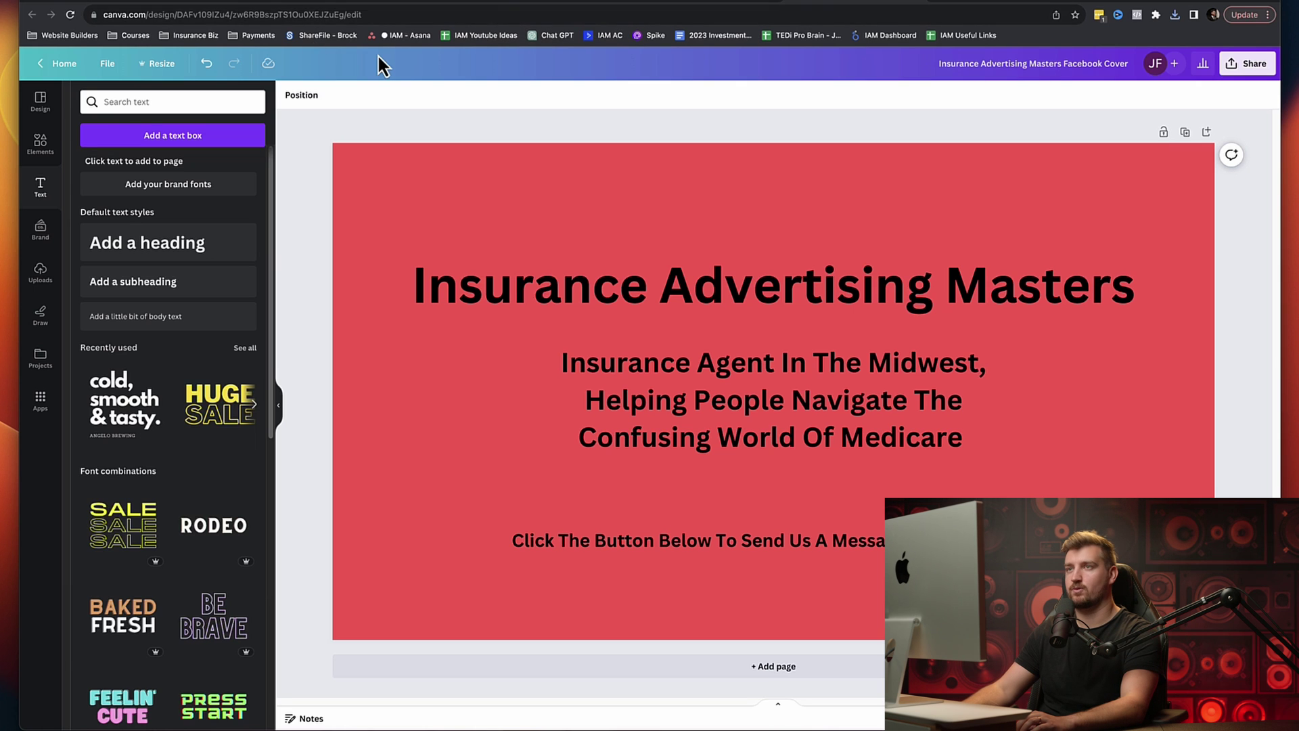
click(165, 5)
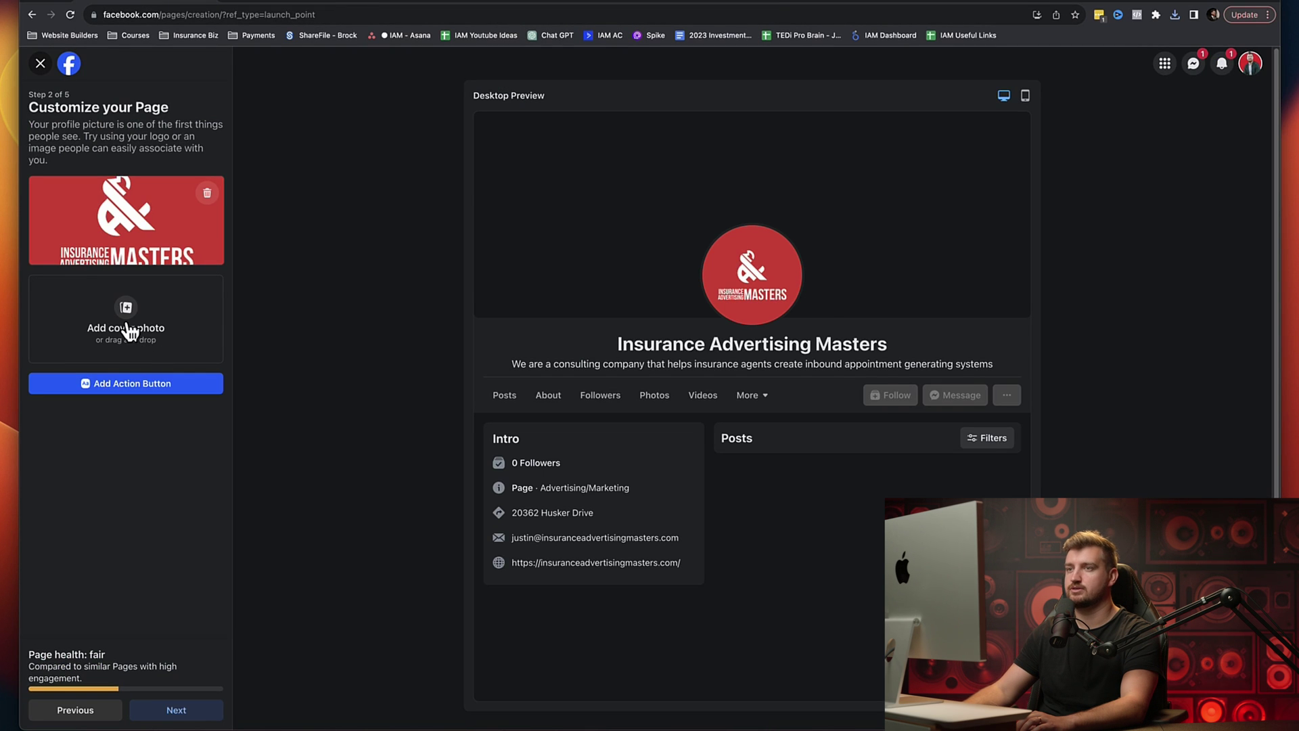
Step: Upload the Facebook Cover PNG from Downloads as the Page's cover photo and continue to the next step
click(124, 328)
click(577, 273)
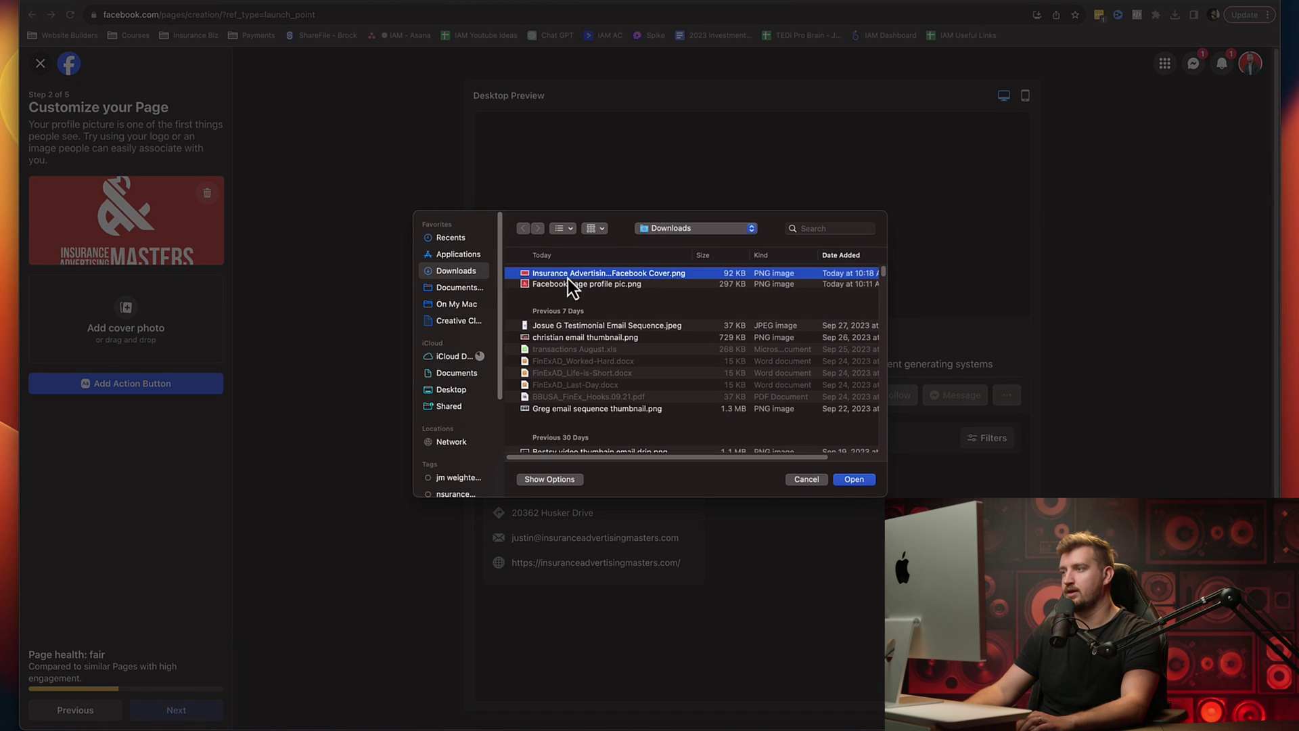
click(855, 480)
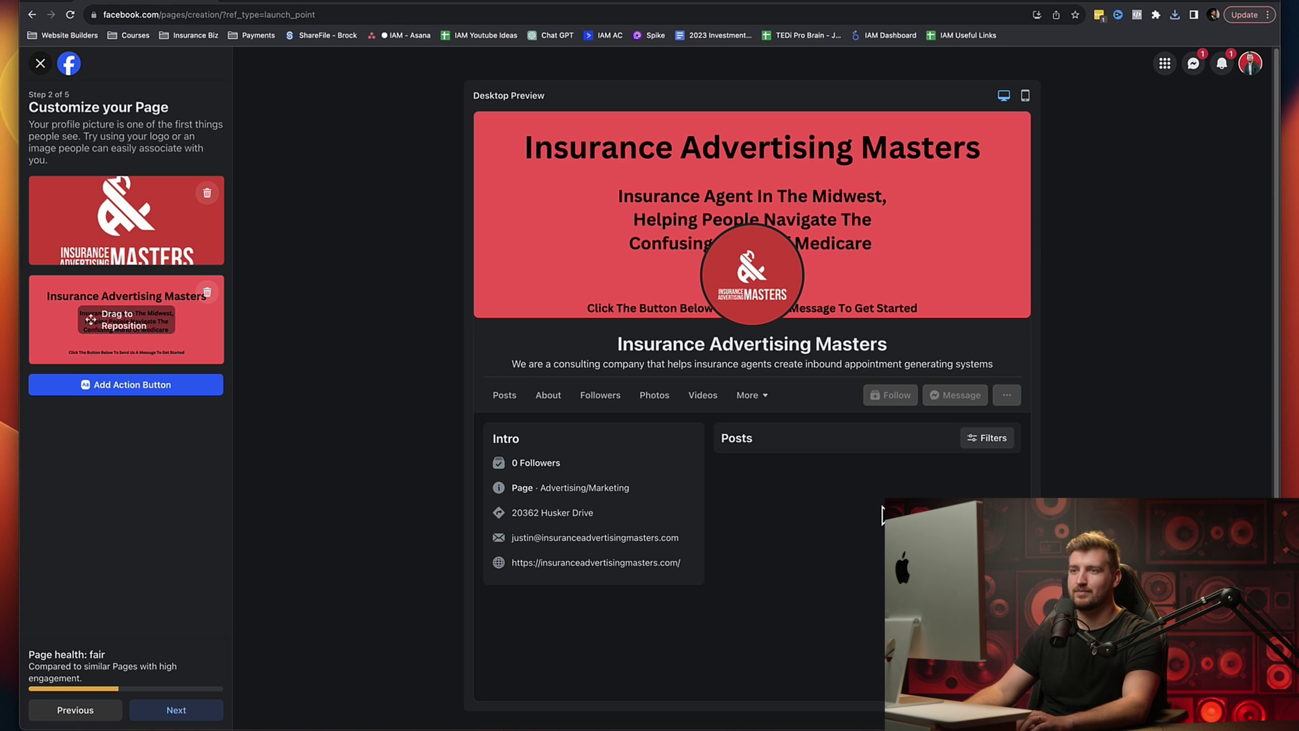
click(174, 711)
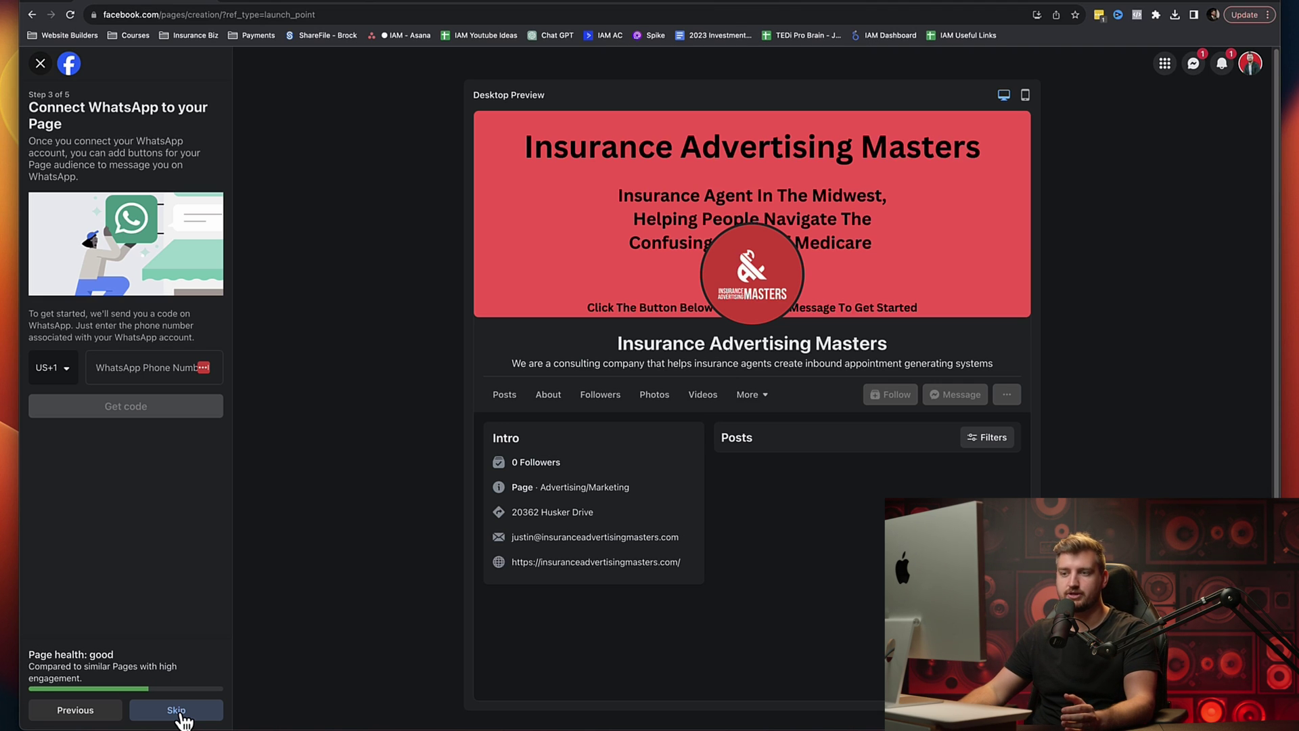
Step: Skip the Connect WhatsApp step of Page setup
click(179, 712)
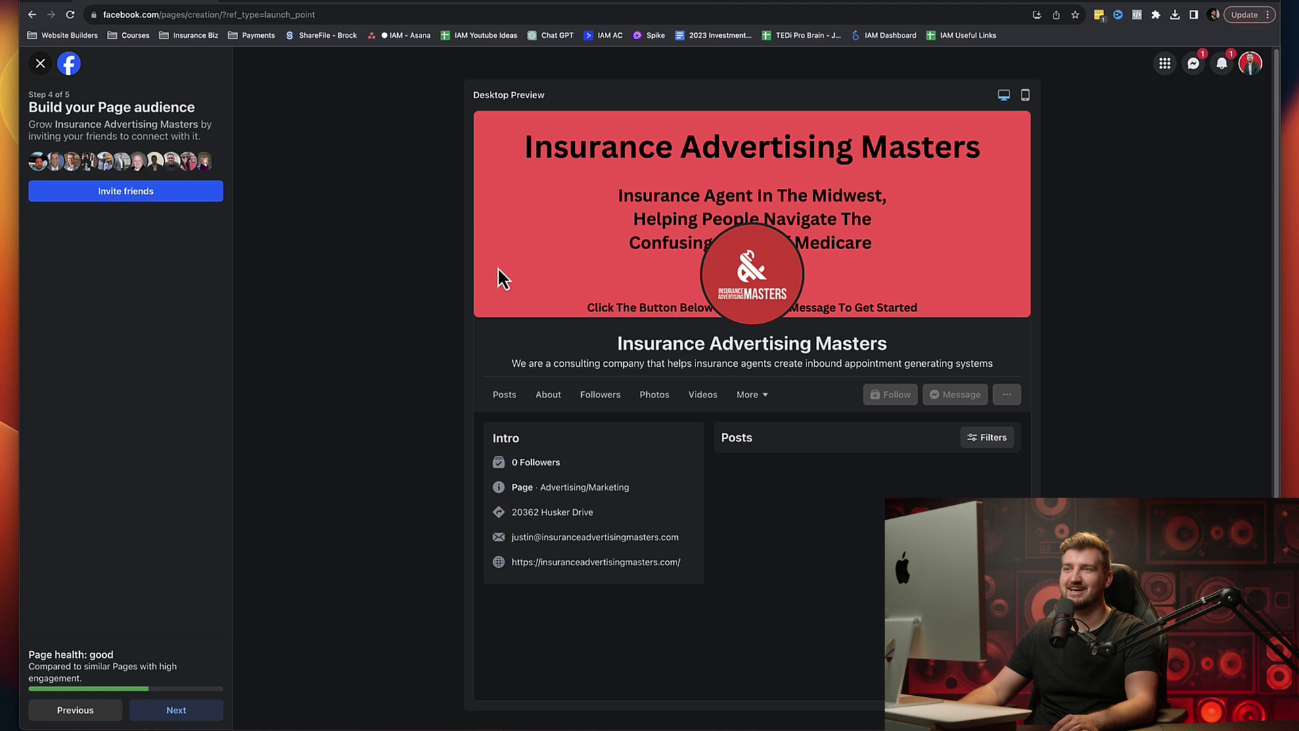
Step: Close the Invite friends dialog without inviting anyone, leaving All friends selected
click(135, 195)
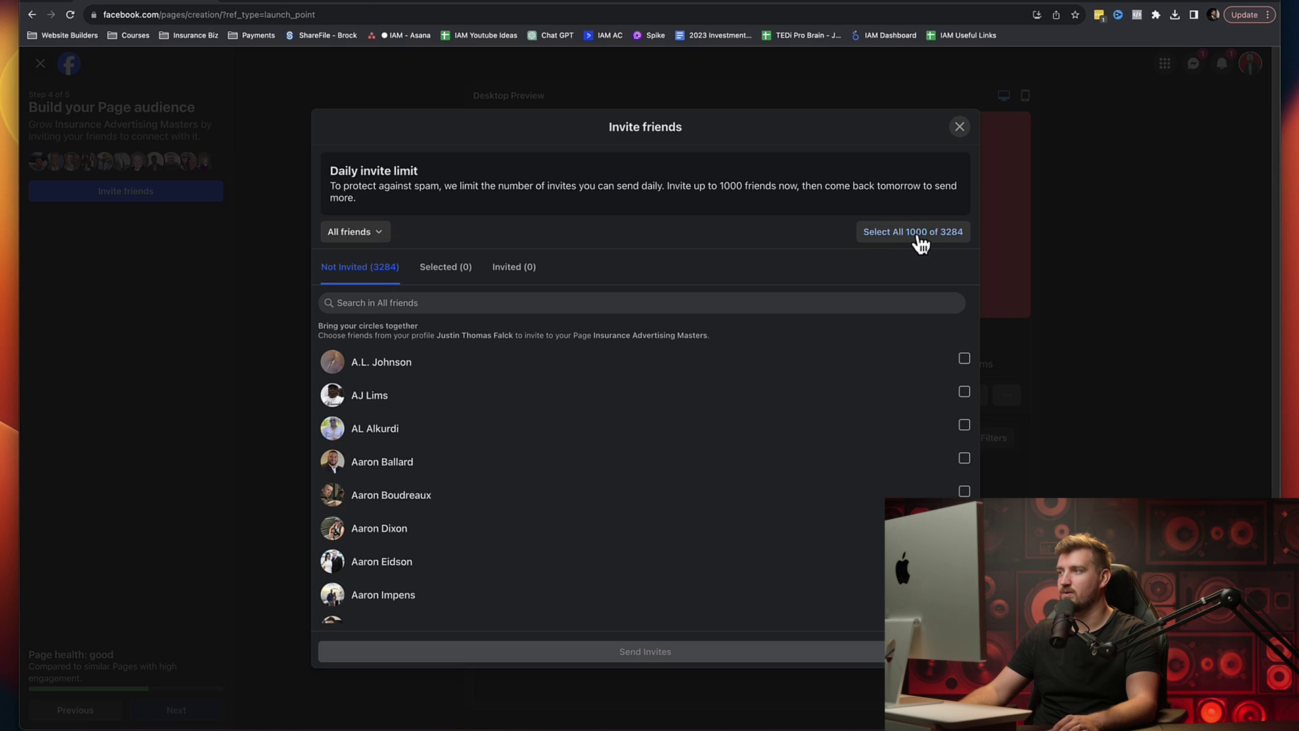
scroll(755, 406, down, 2)
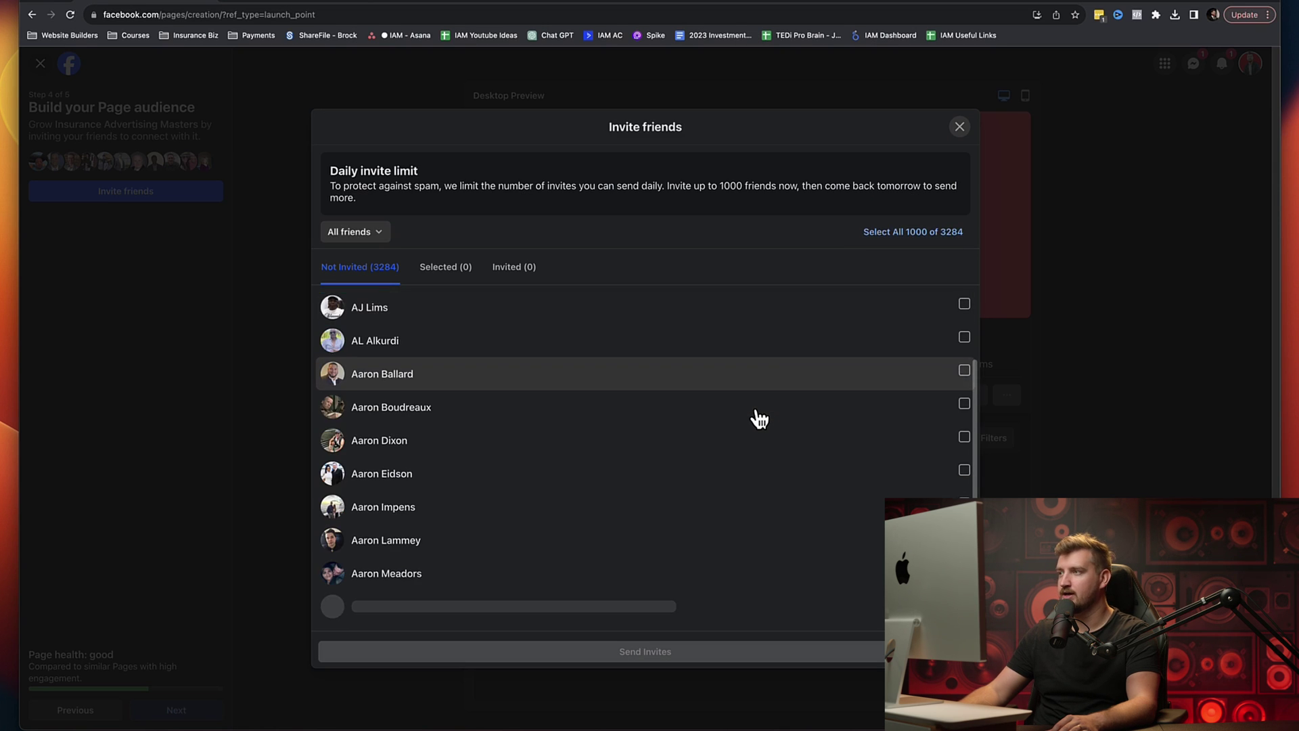
scroll(751, 411, up, 3)
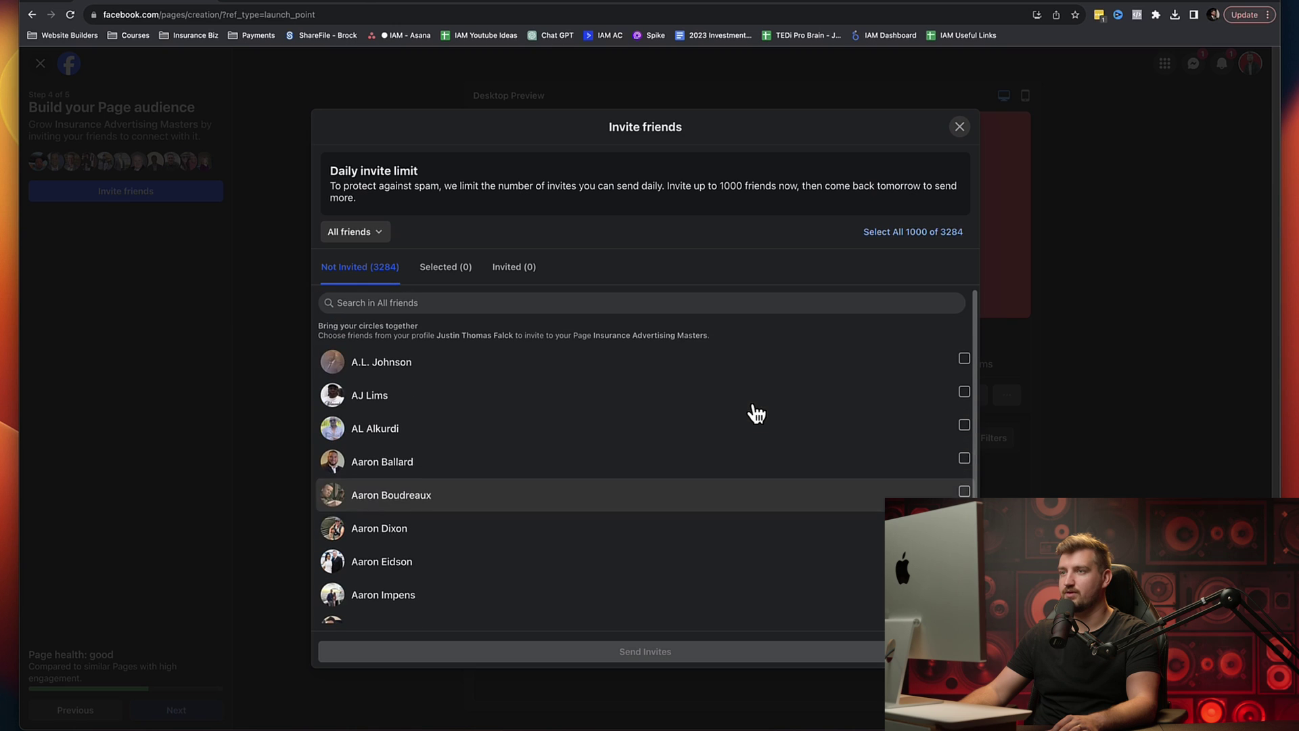
click(371, 233)
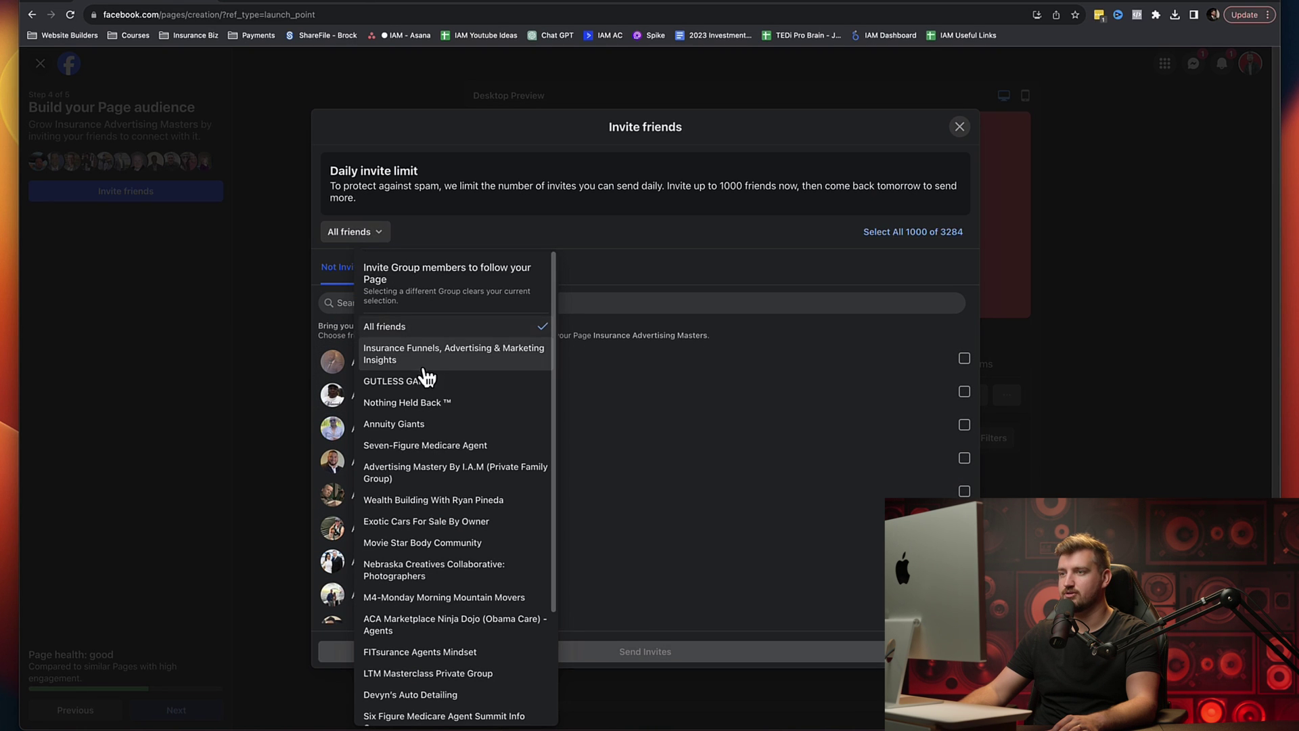
click(461, 237)
key(Escape)
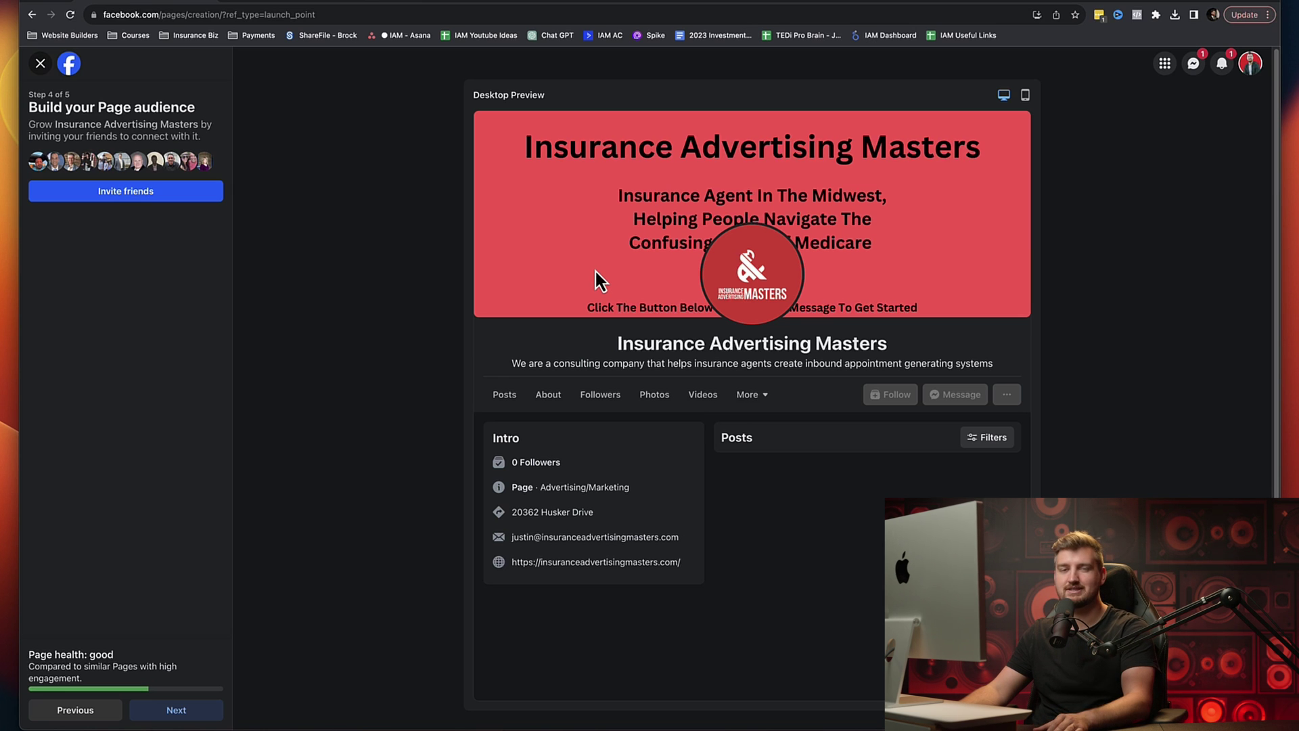
Step: Go to step 5, keep both notification toggles on, and finish creating the Page
click(182, 708)
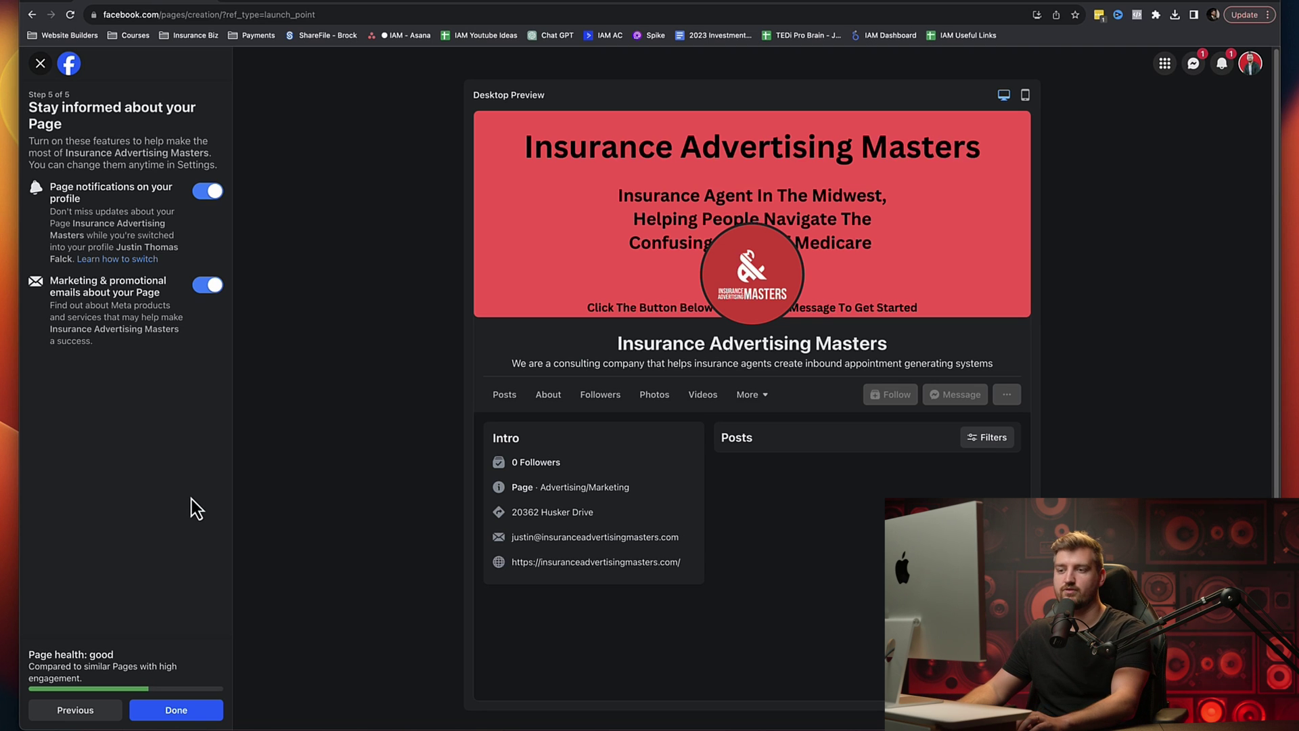
click(180, 710)
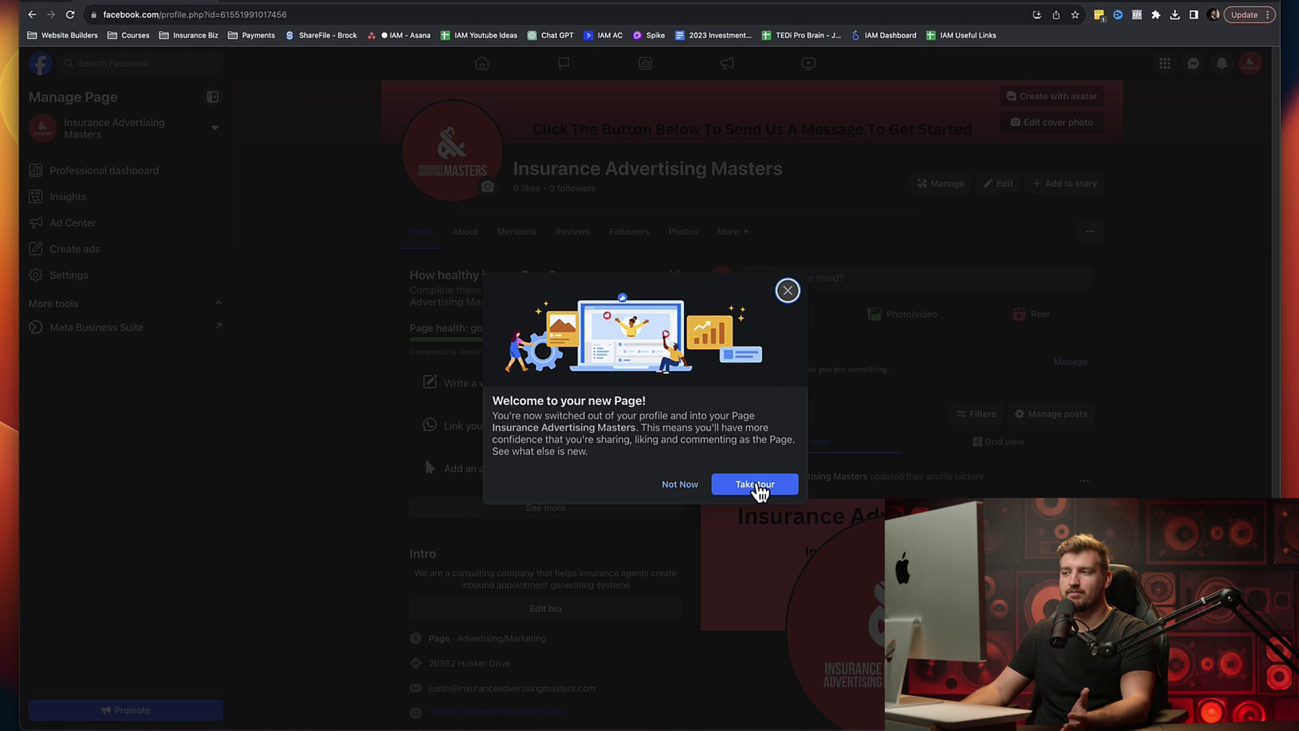
Step: Start the new Page's welcome tour, then dismiss the tour popup
click(756, 486)
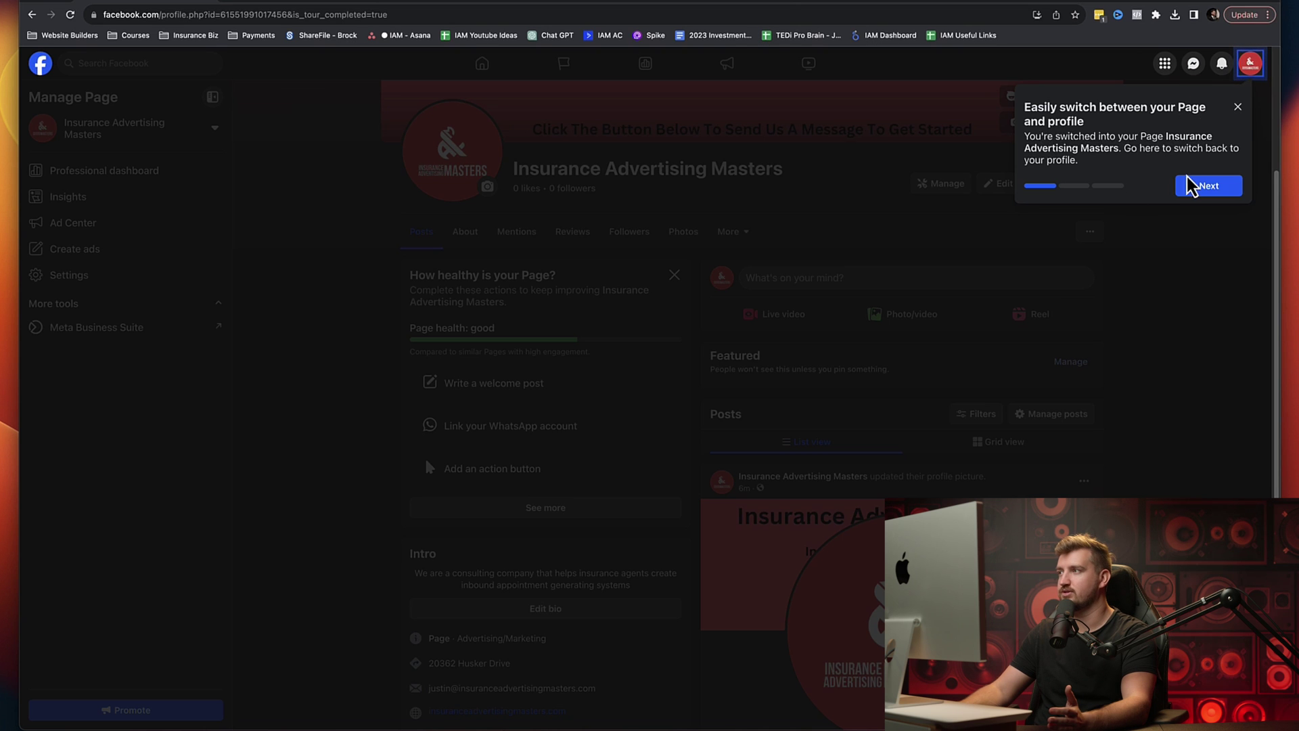
click(1237, 108)
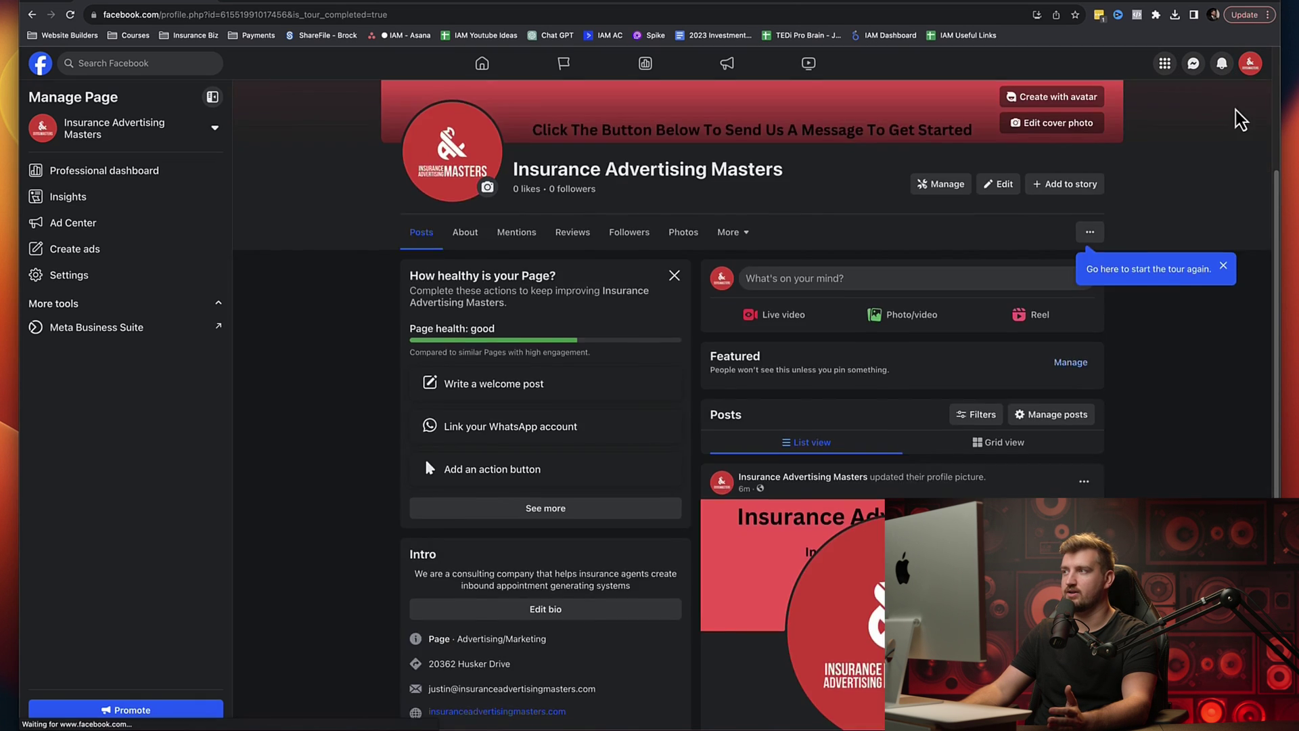
scroll(1110, 246, up, 3)
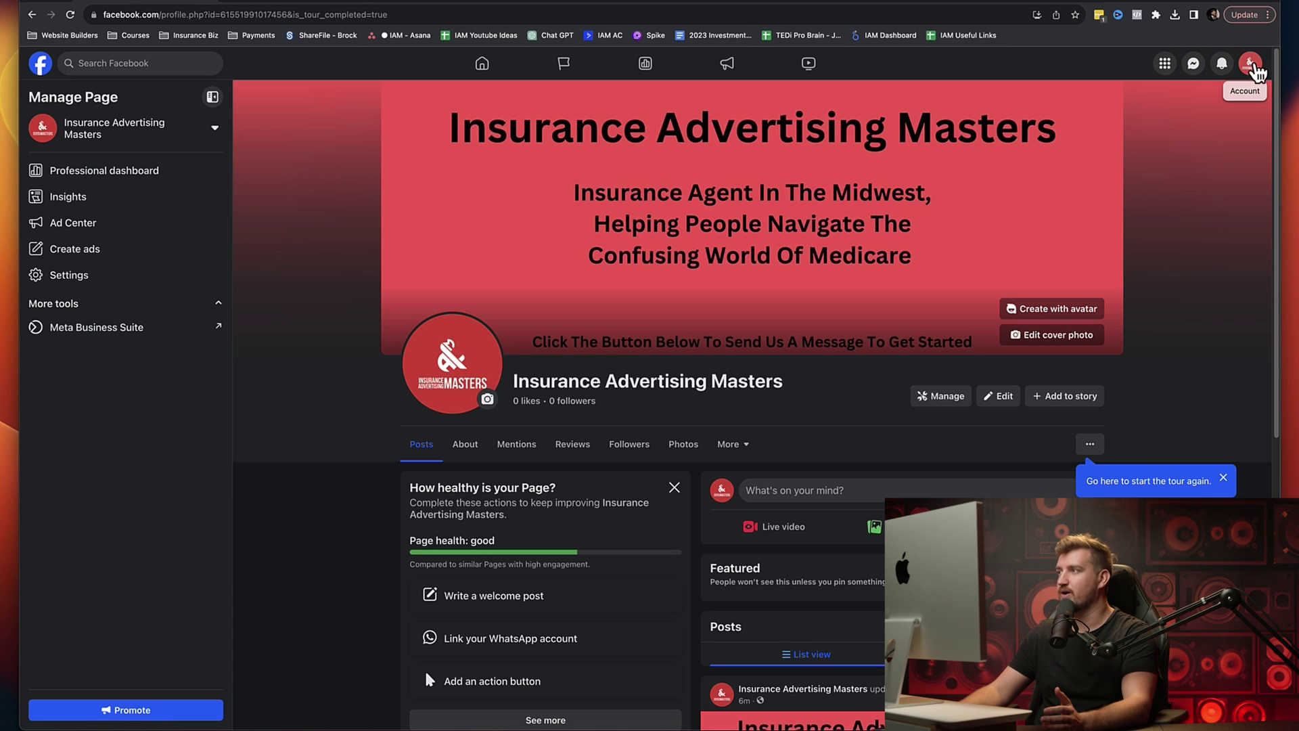
Step: Open the Page through See all profiles, view its full cover photo, then return to the home feed
click(1252, 67)
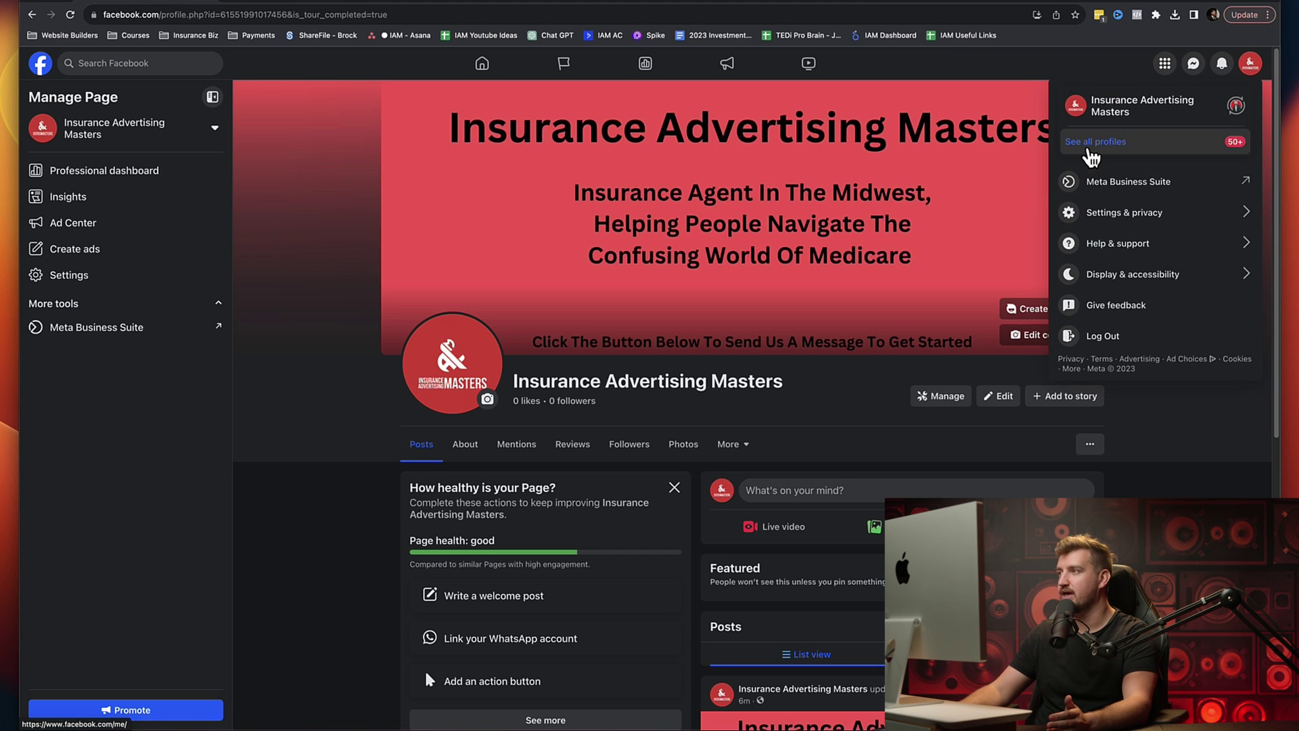
click(1106, 144)
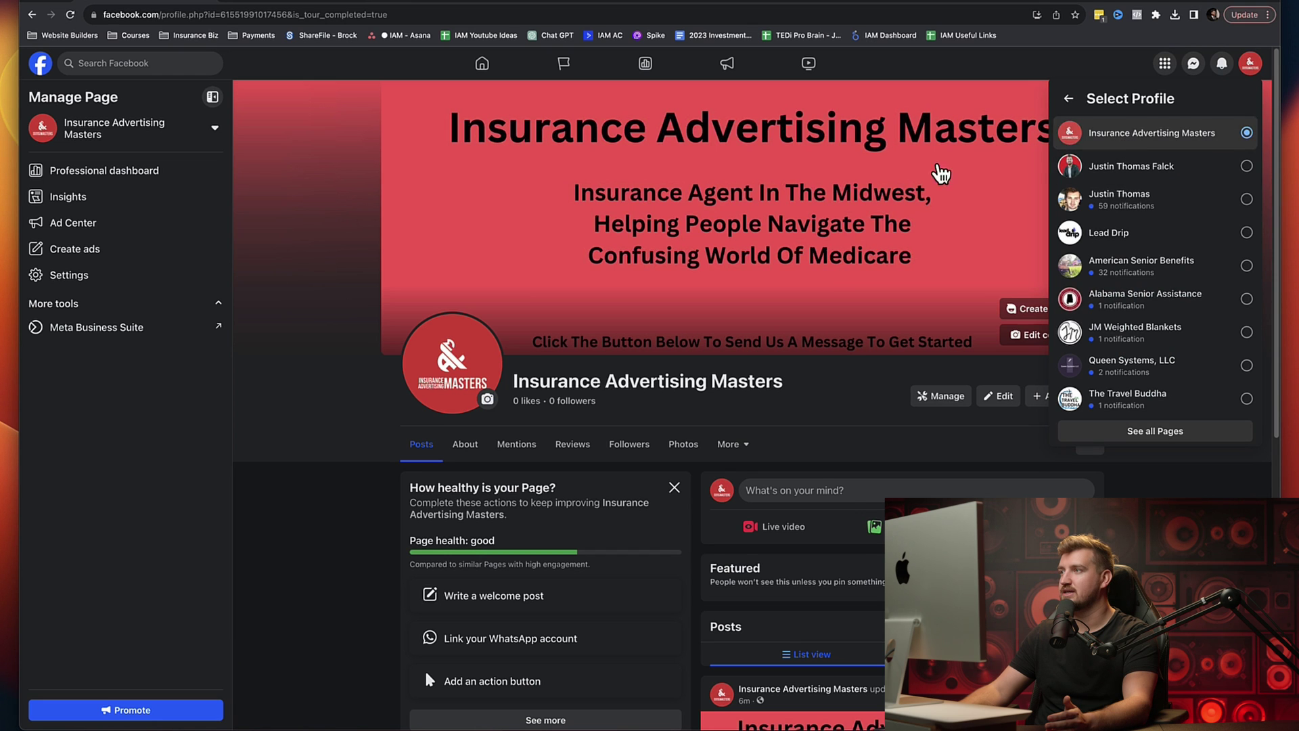
click(862, 137)
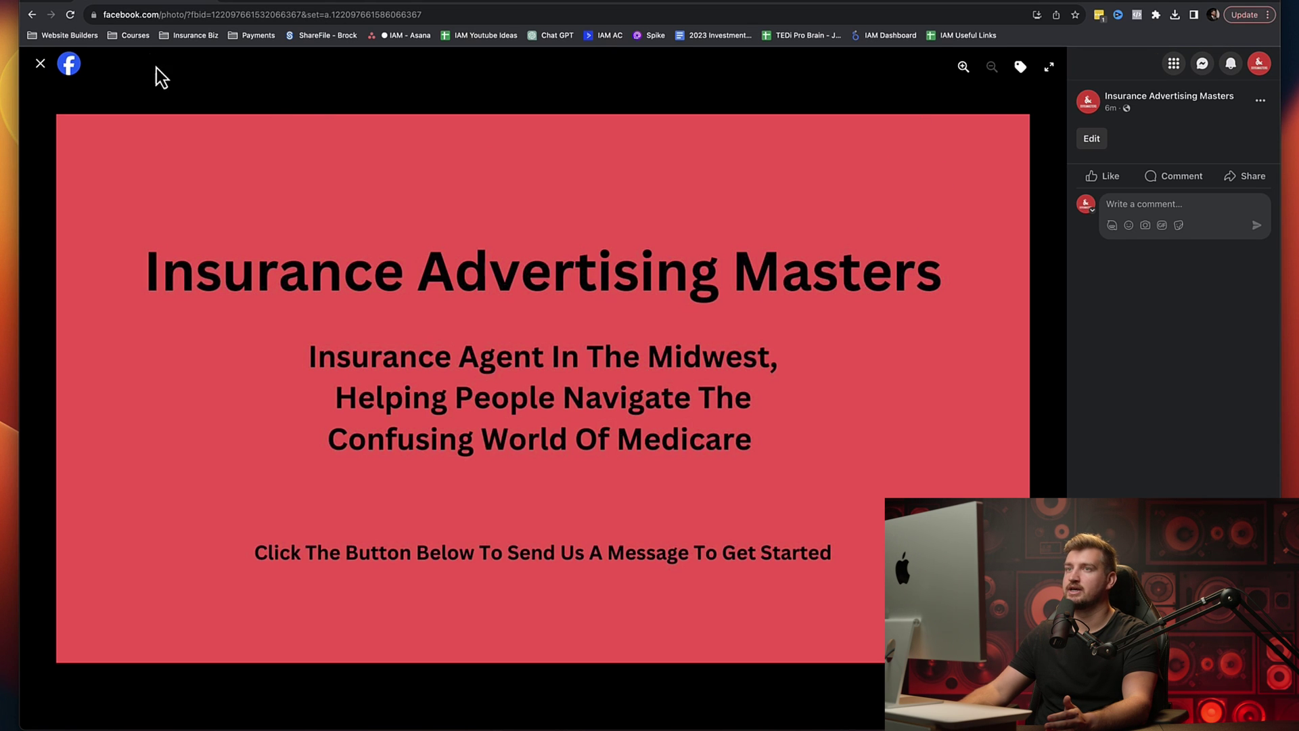
click(41, 66)
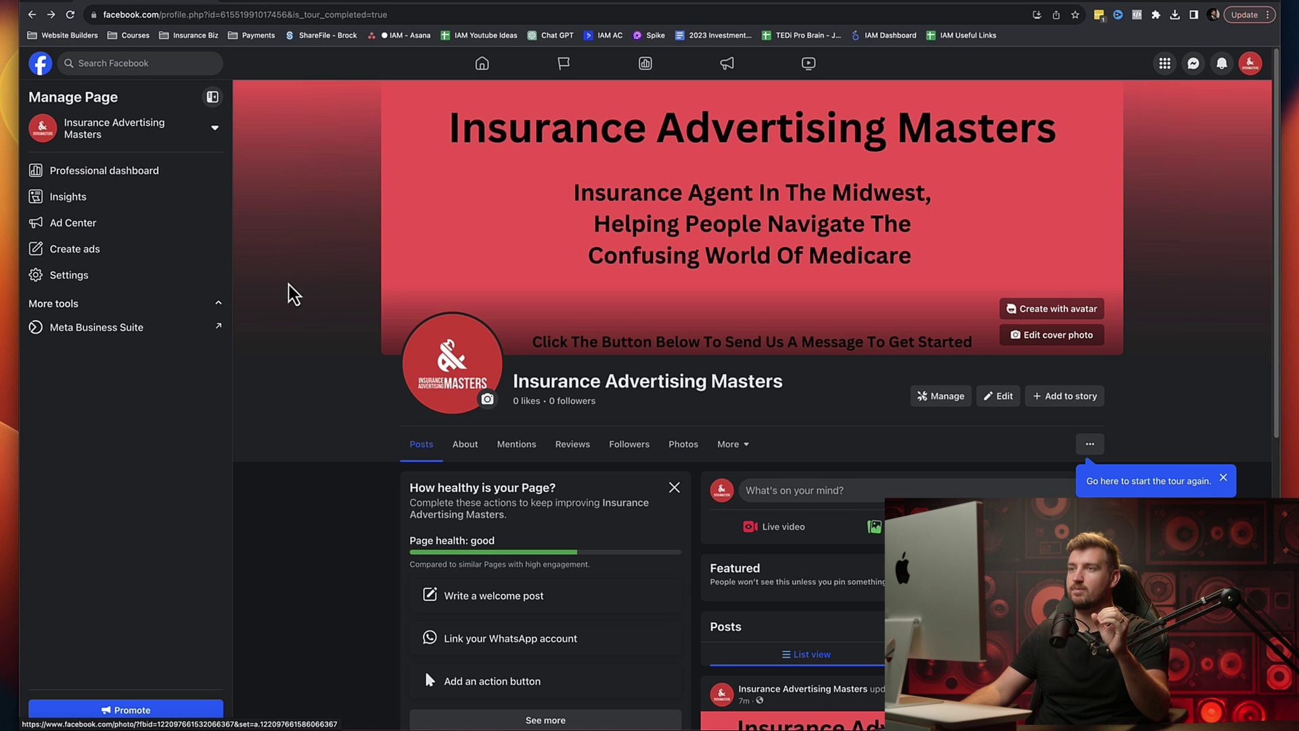
click(40, 63)
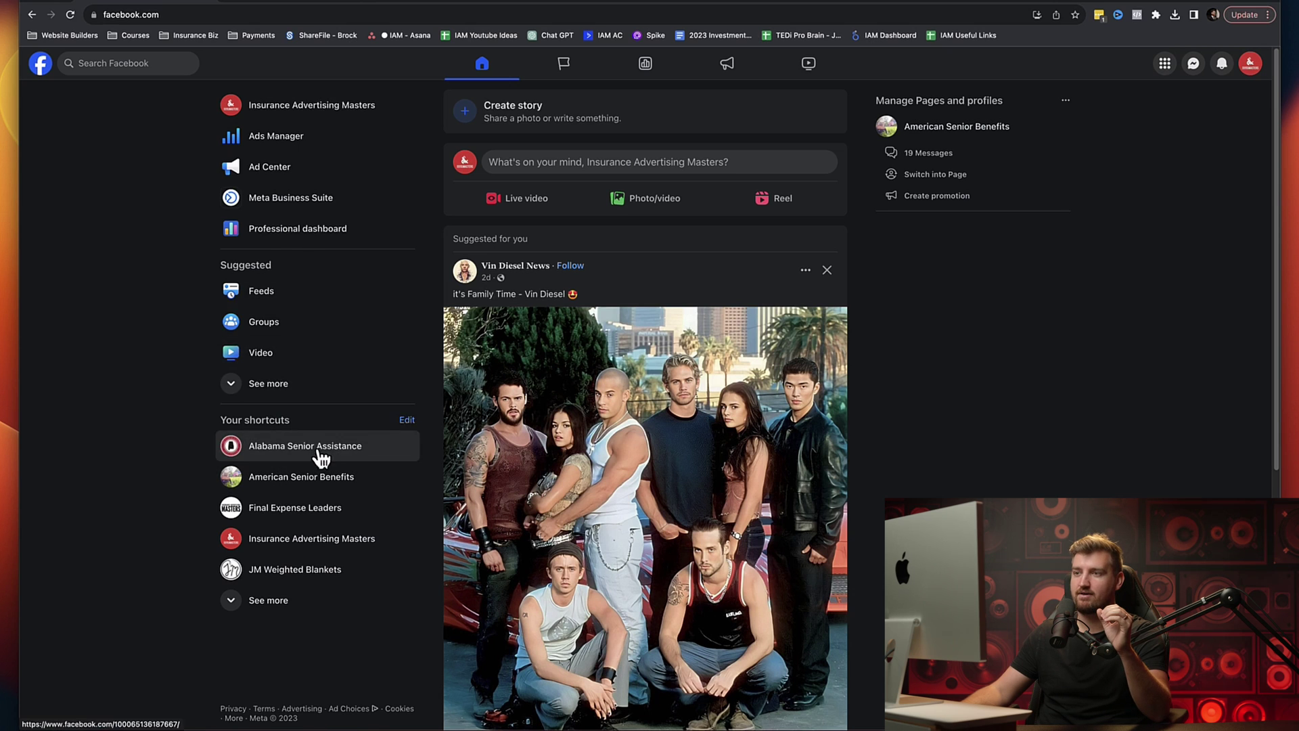
click(1241, 68)
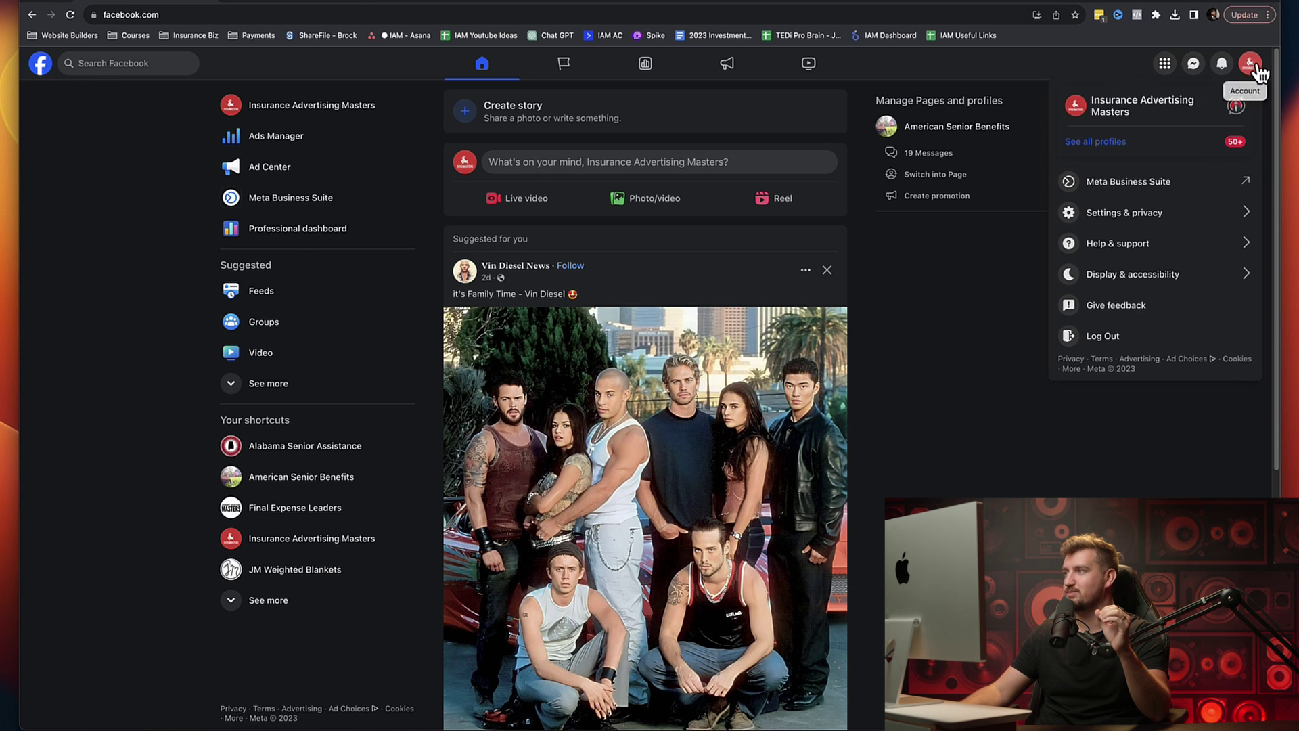
click(1236, 107)
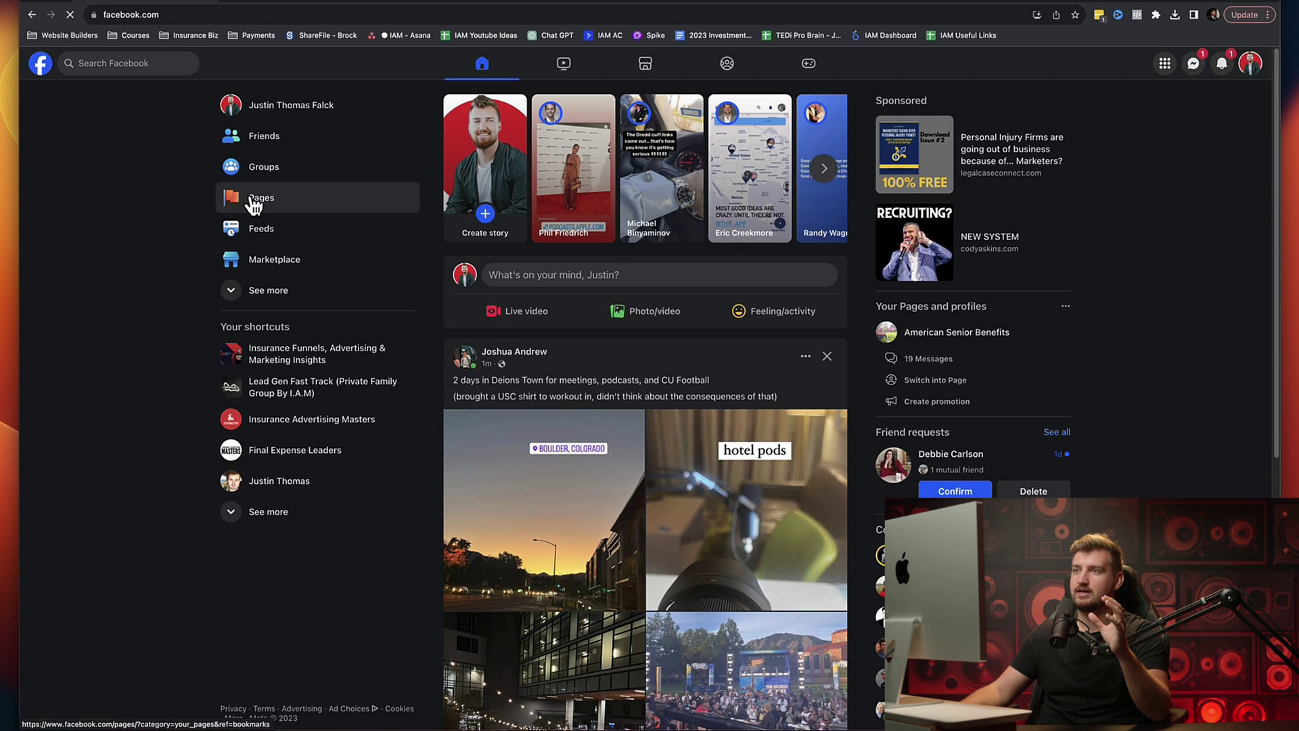
click(252, 201)
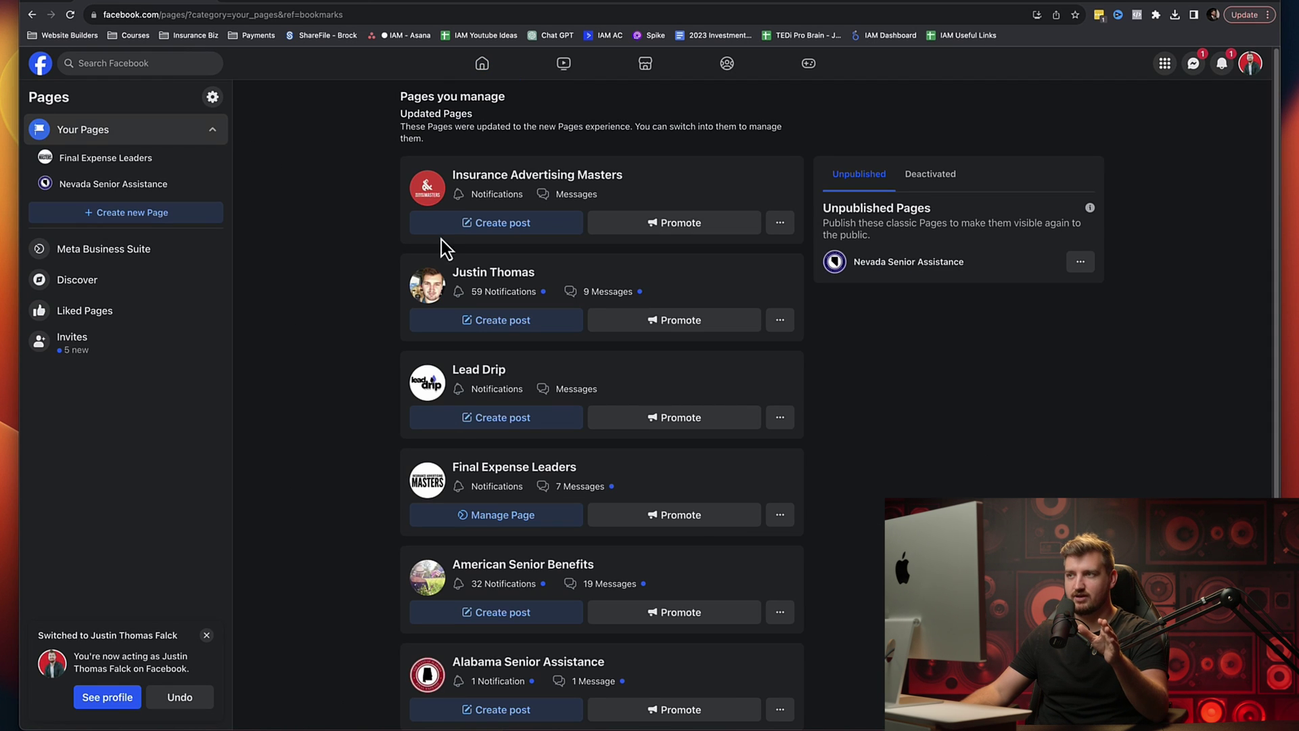
mouse_move(433, 294)
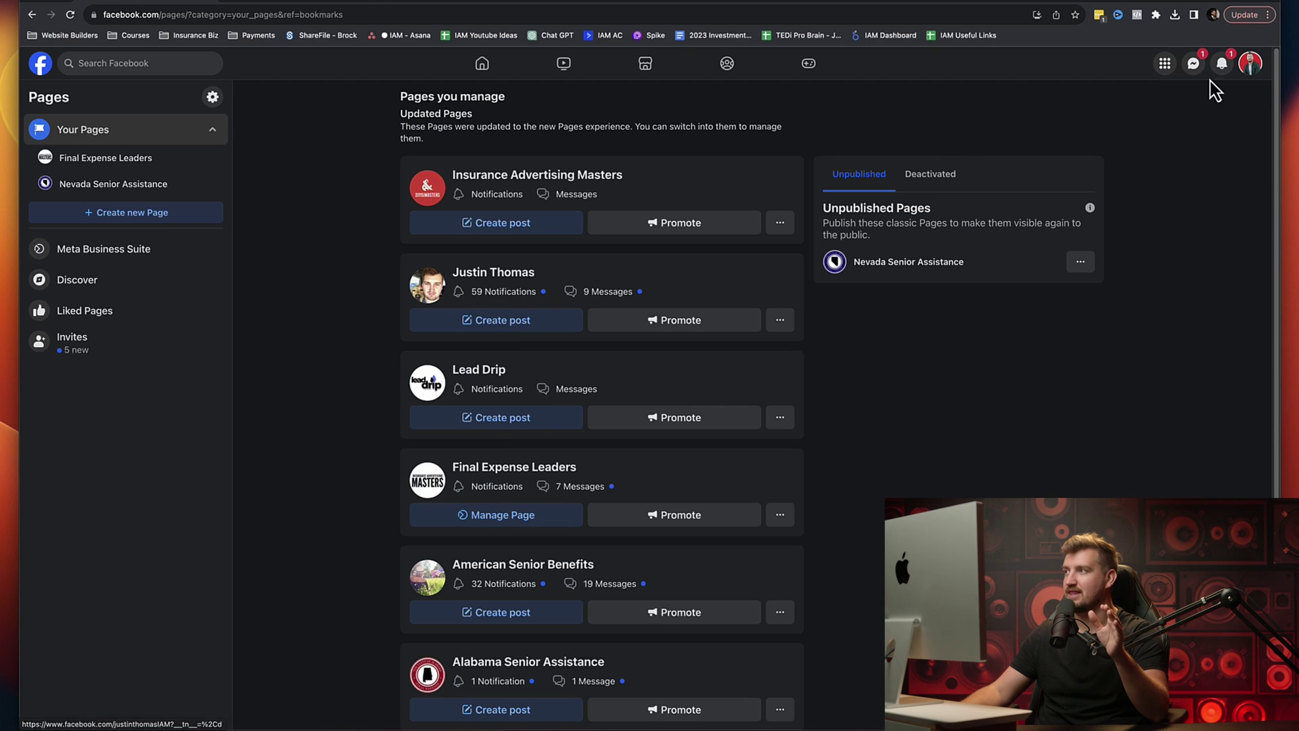
click(1256, 68)
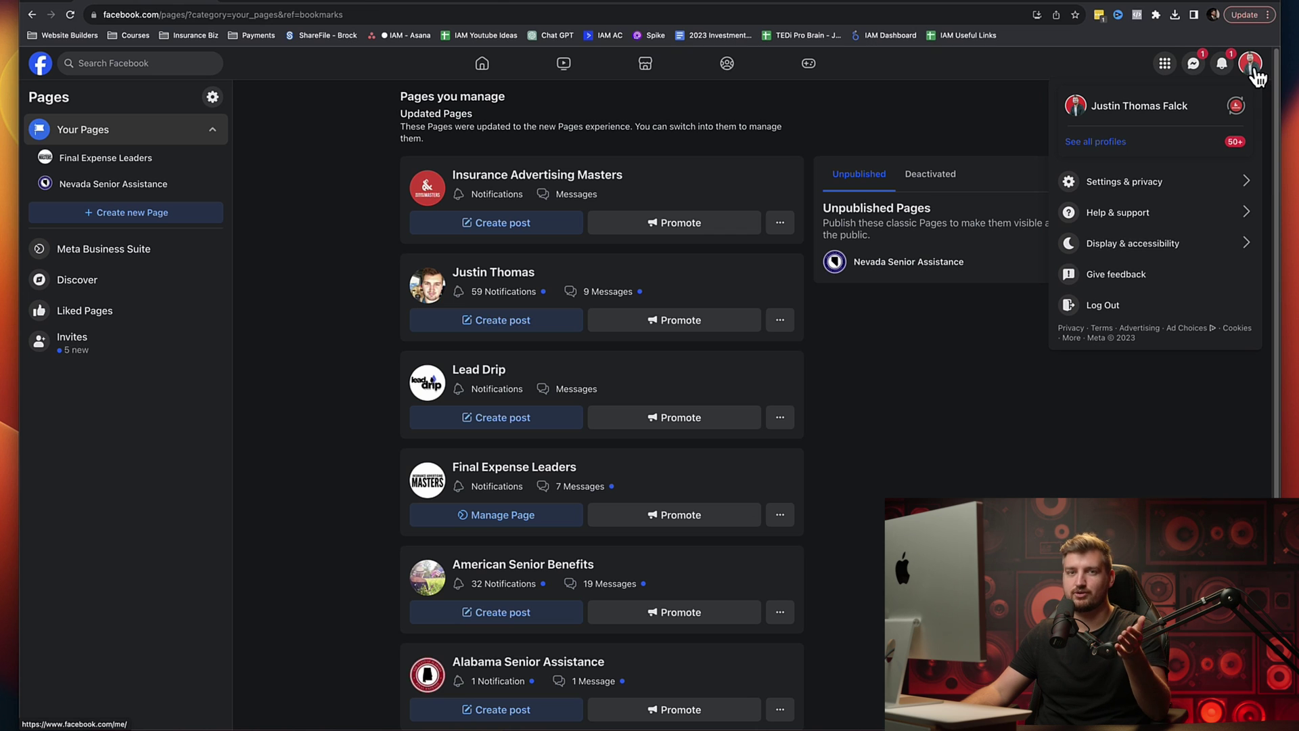
click(1236, 105)
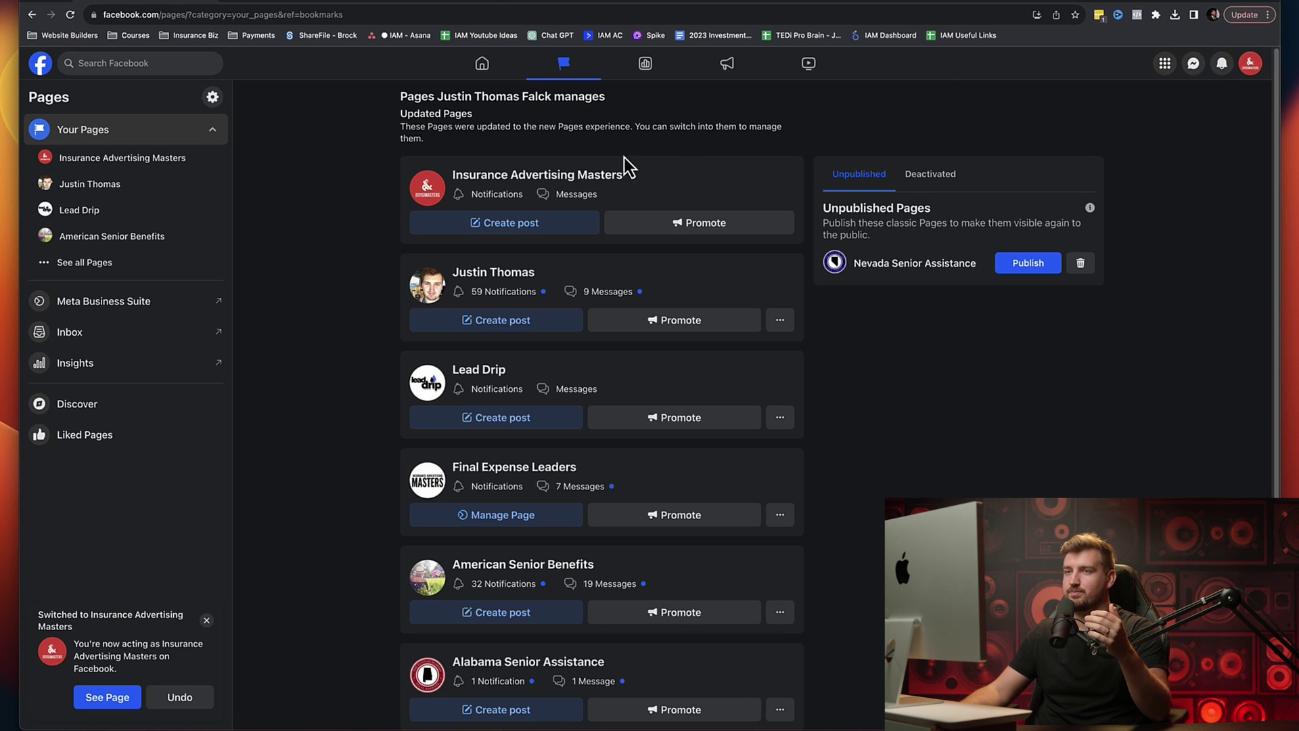
click(105, 165)
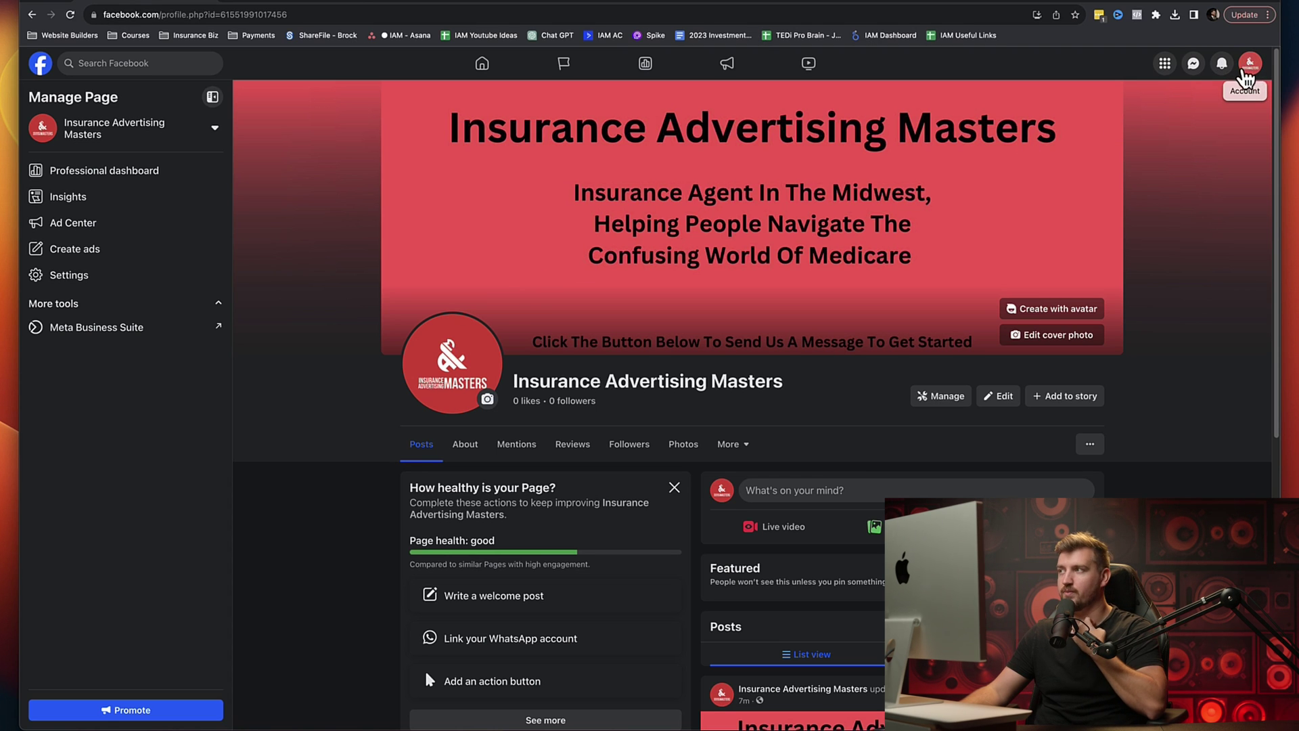
Step: Scroll through the Page and begin adding an action button from the Page health card
scroll(674, 436, down, 8)
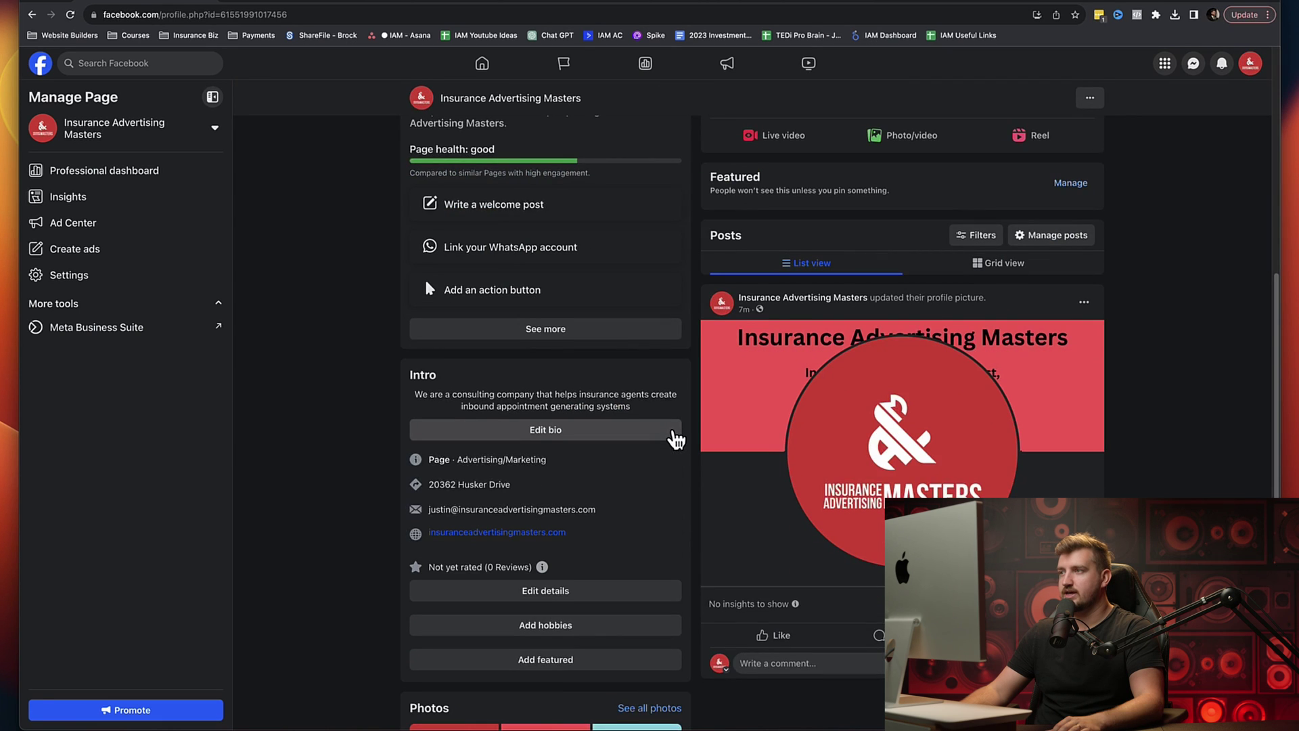
scroll(673, 440, up, 4)
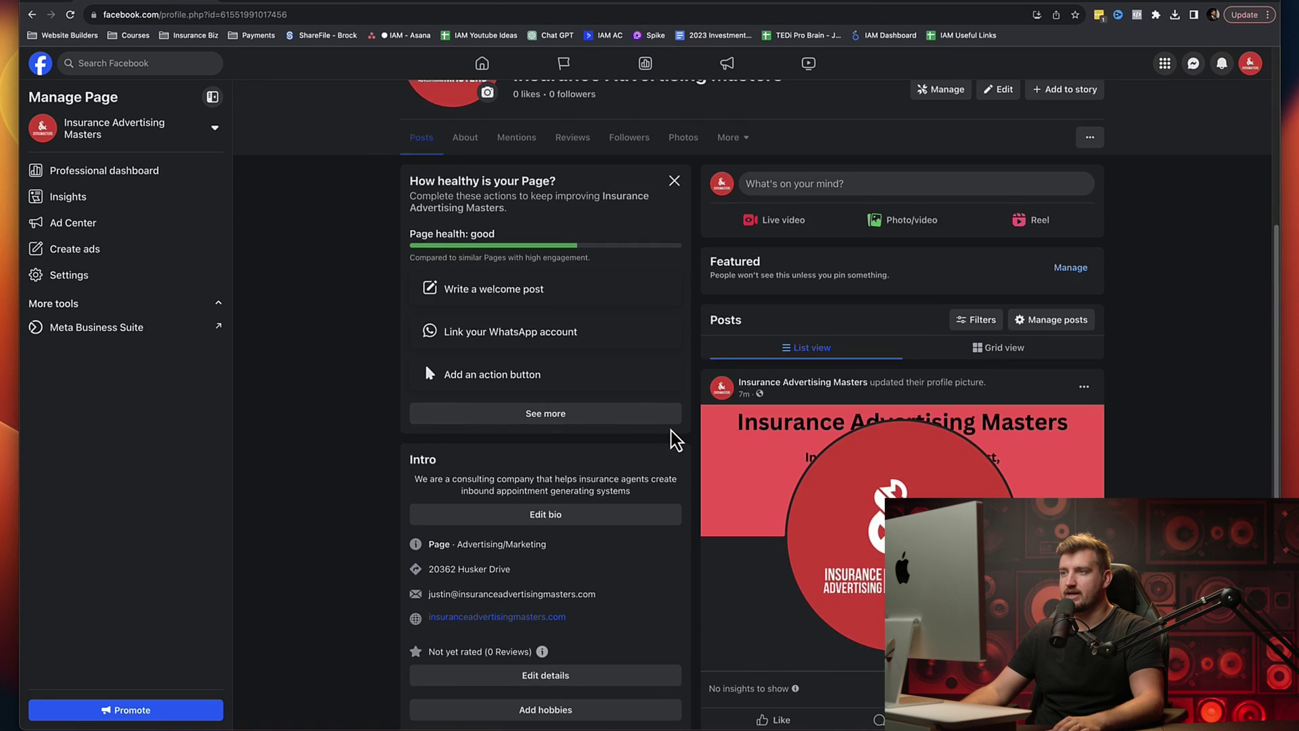
scroll(673, 437, up, 3)
scroll(670, 433, down, 3)
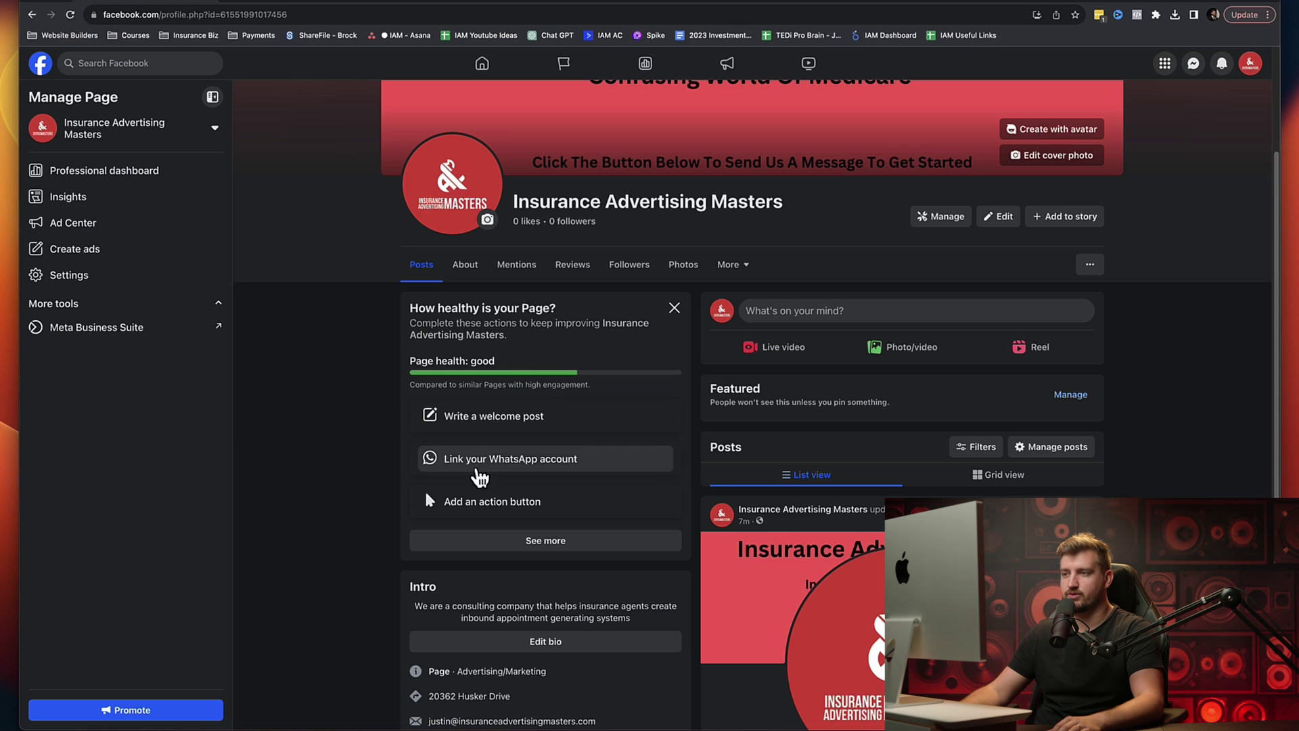
scroll(535, 626, down, 5)
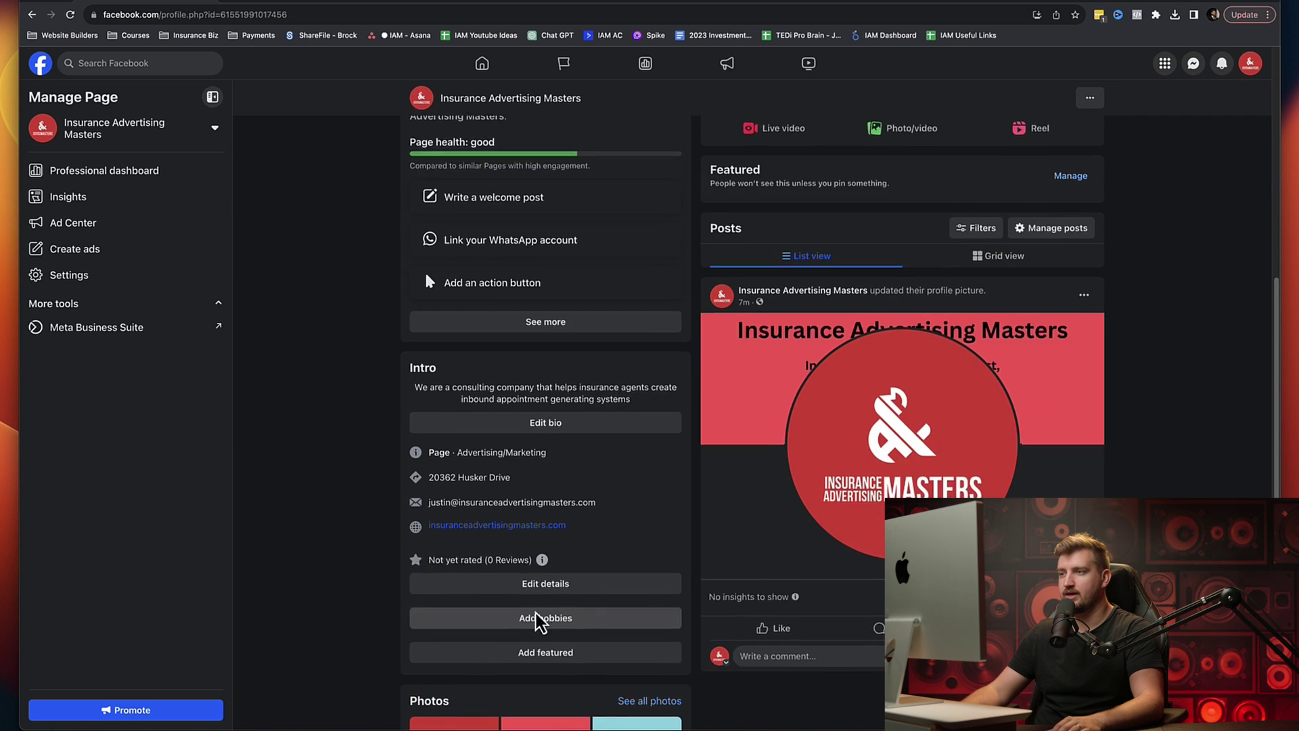
scroll(535, 595, up, 6)
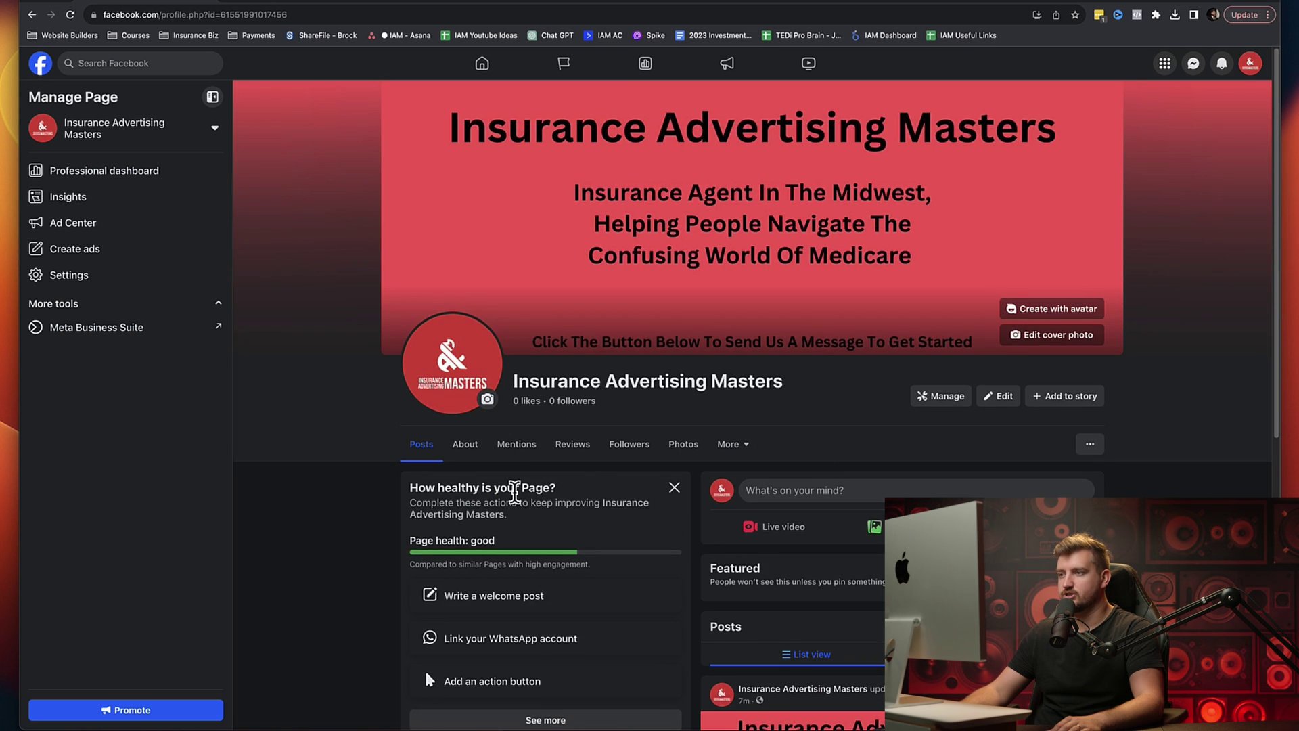
scroll(517, 504, down, 1)
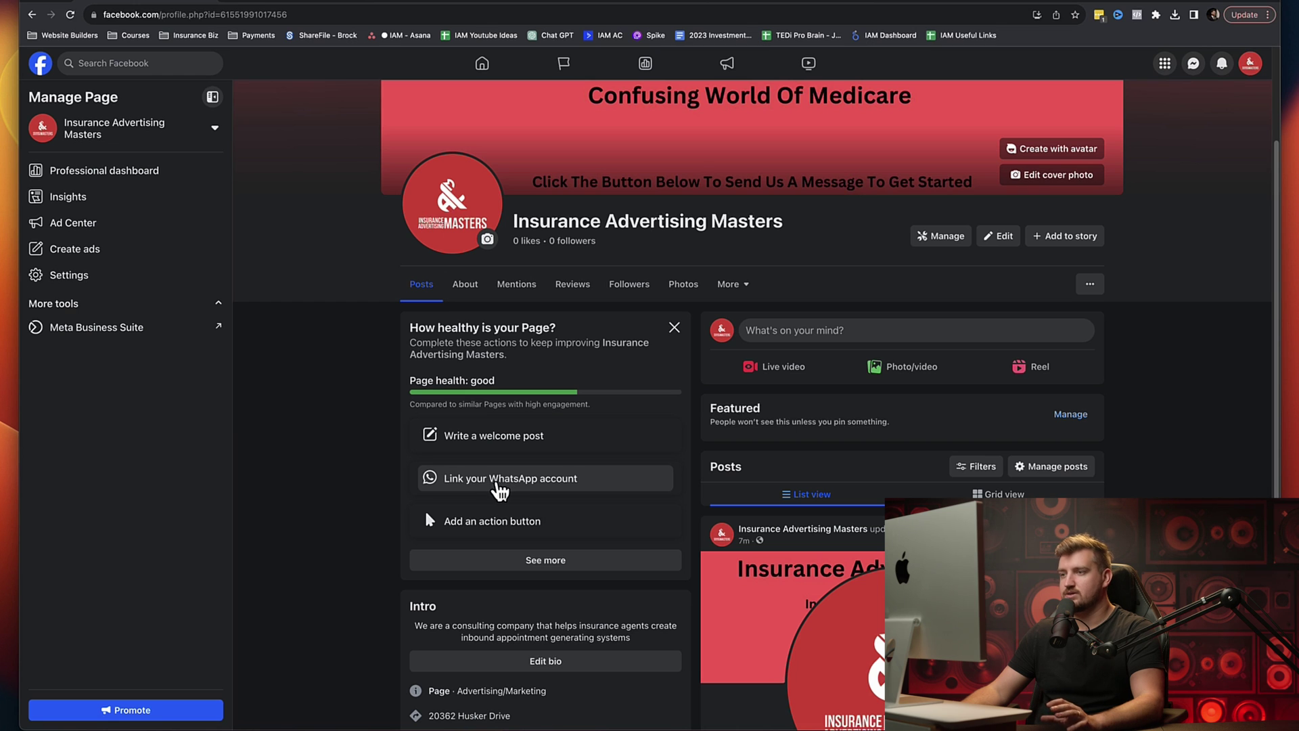
click(477, 524)
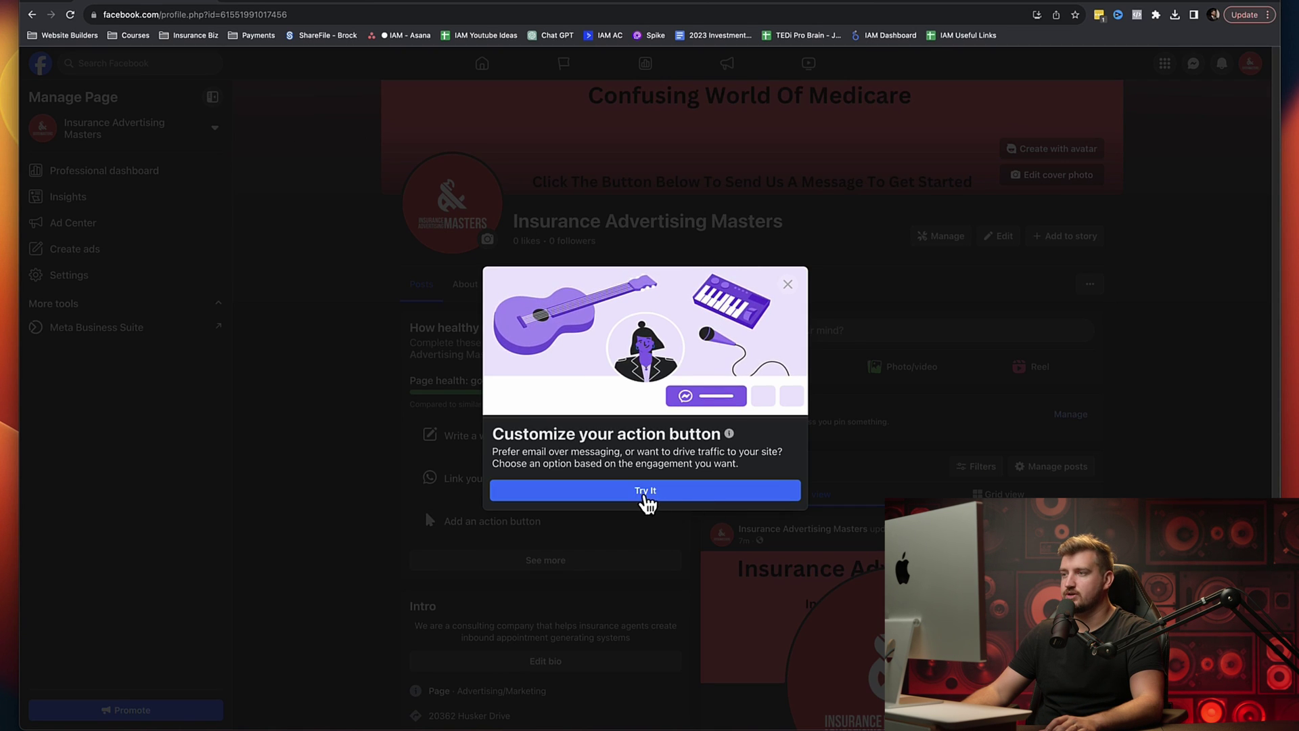
Step: Save Send message as the Page's action button, then preview the Page with View As
click(647, 494)
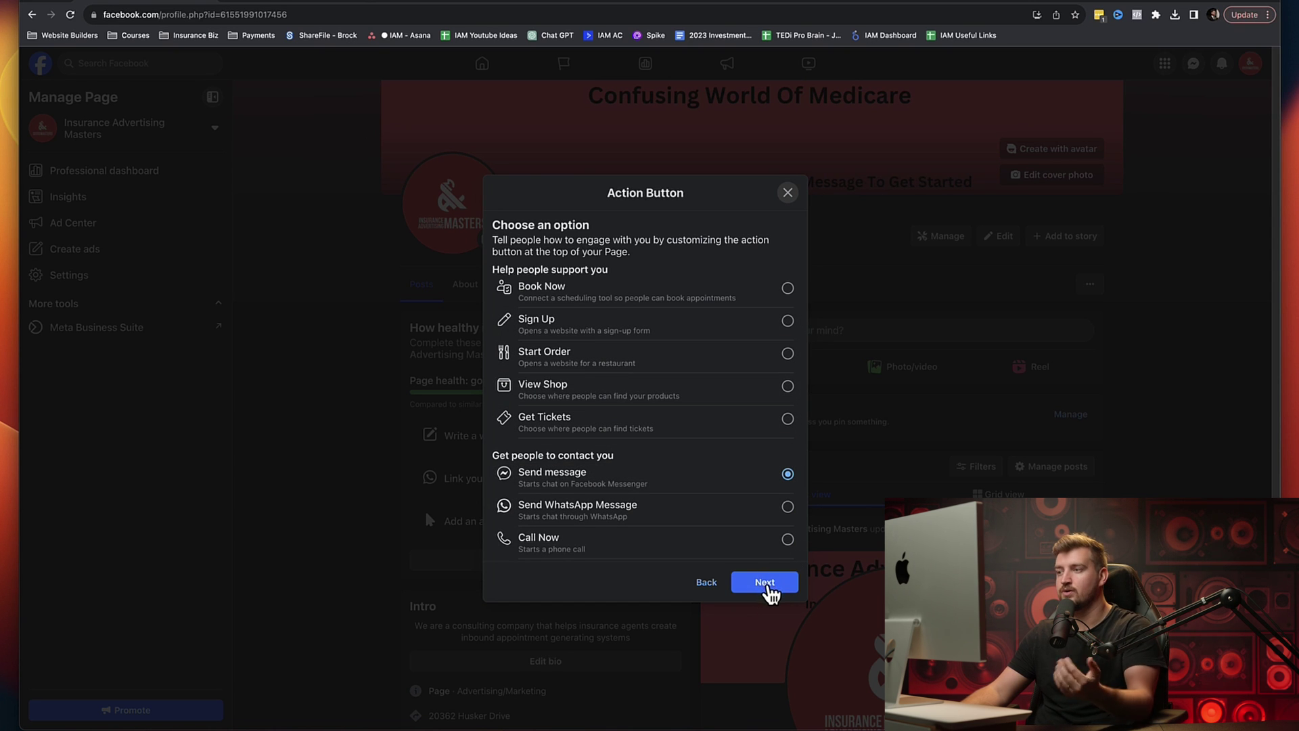
click(768, 586)
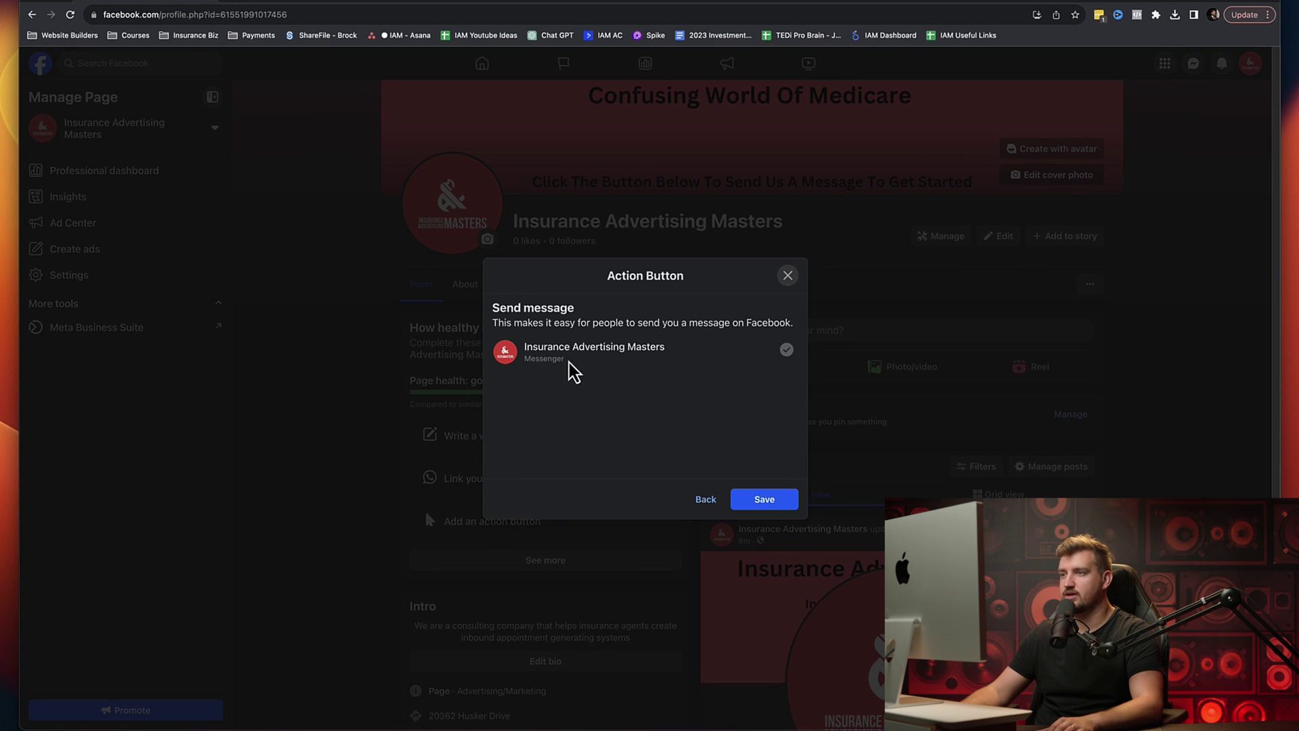
click(769, 502)
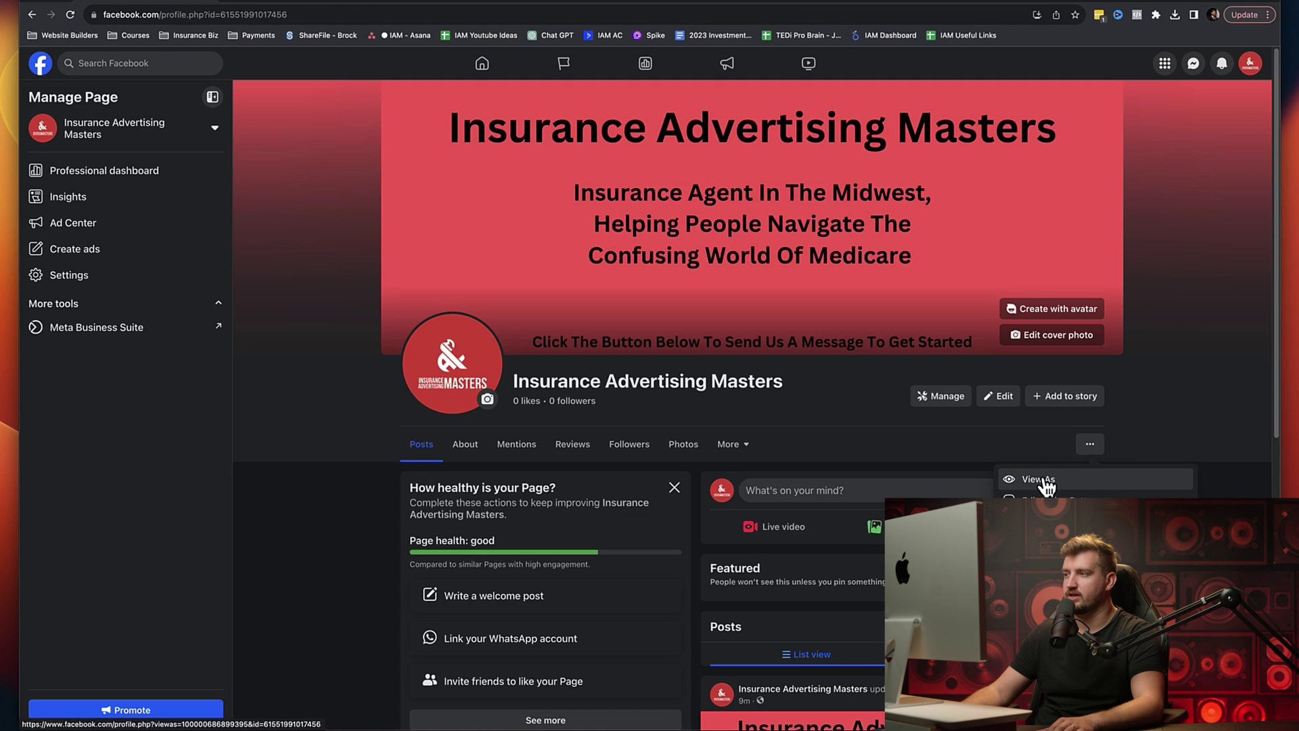
click(1042, 479)
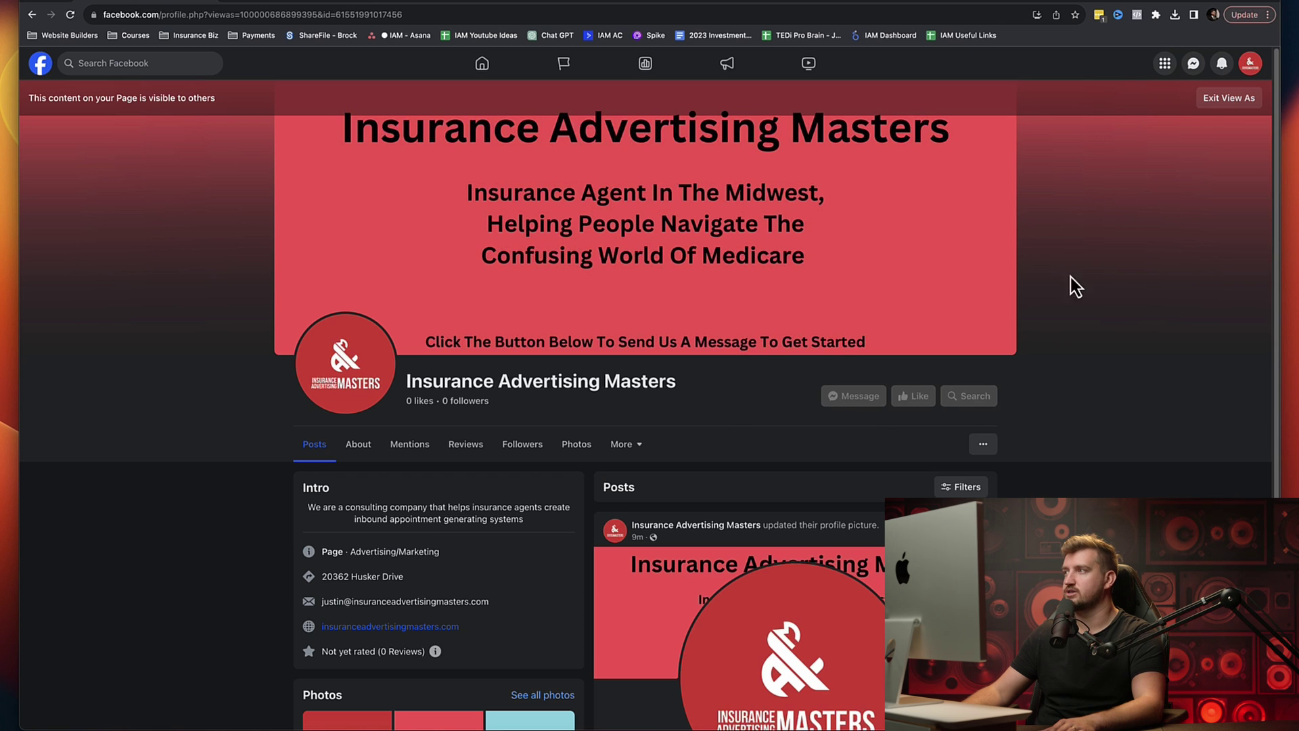
Step: Exit the visitor preview and open the full Page setup checklist
click(1229, 97)
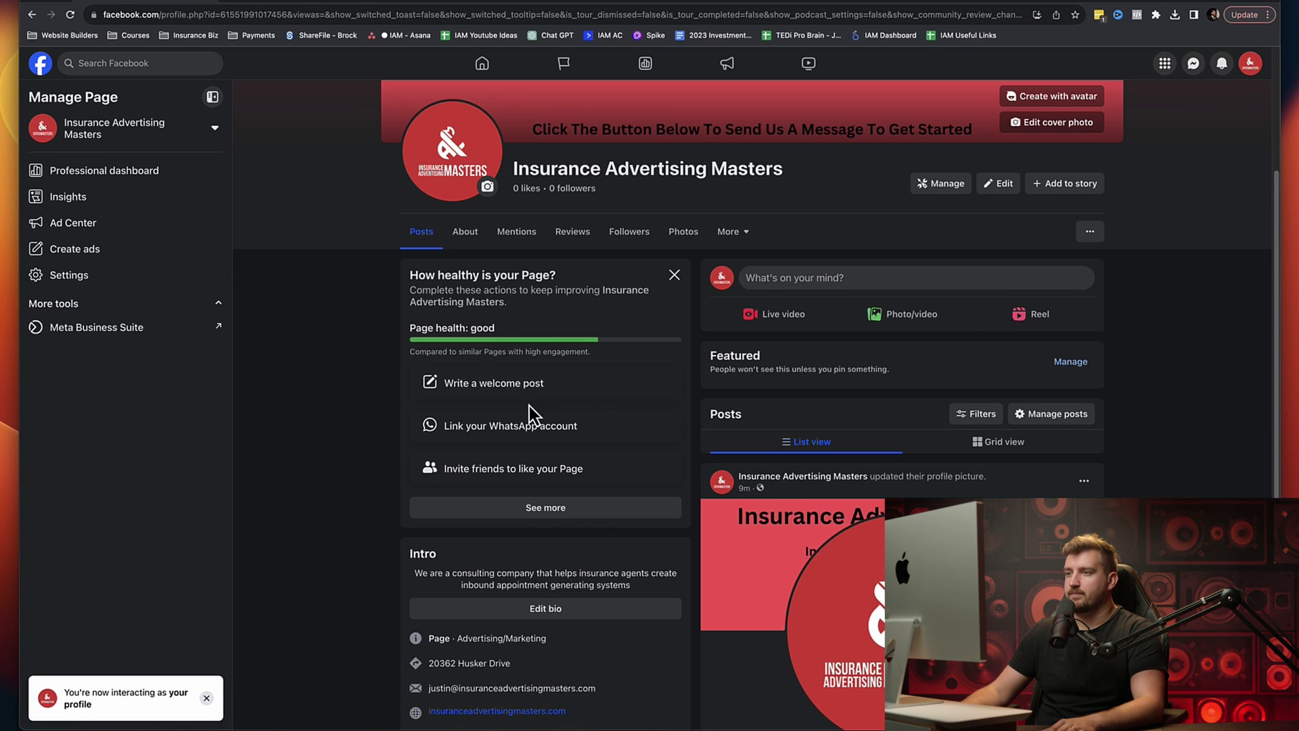
click(535, 507)
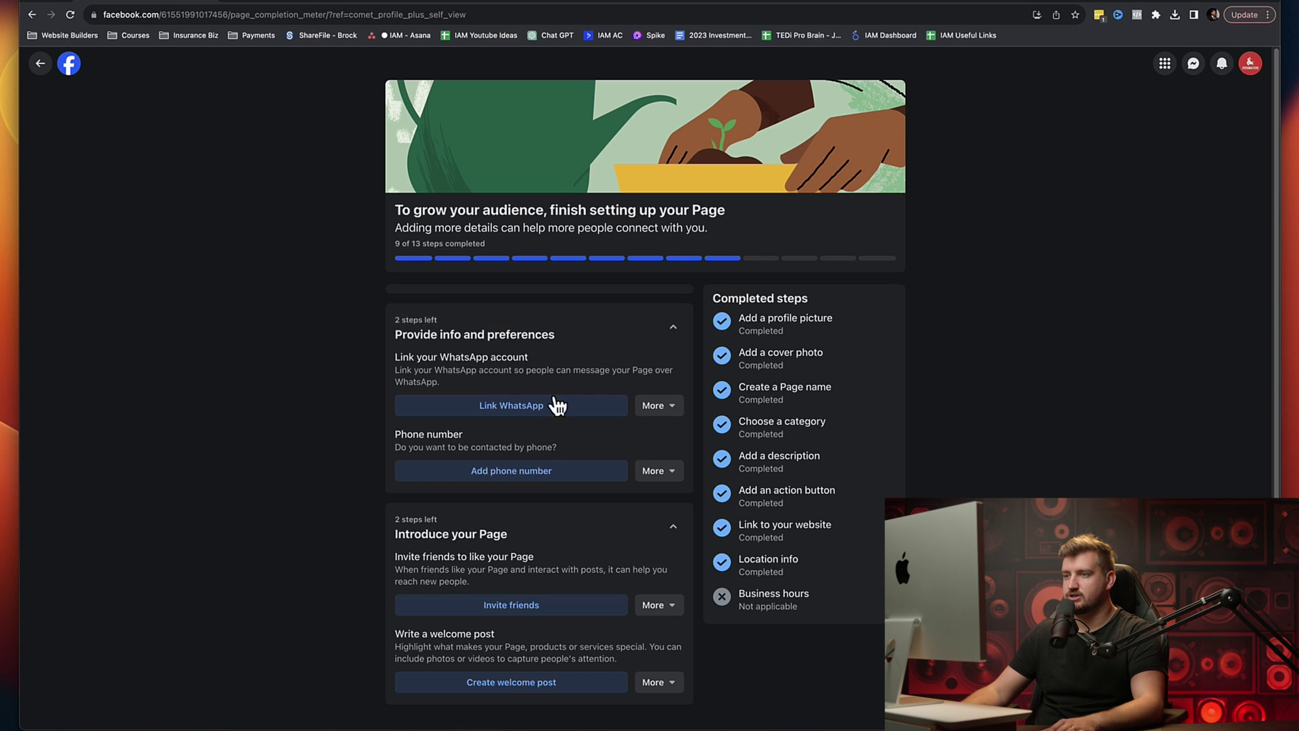
Step: Go back from the setup checklist to the Page and open its About section
scroll(550, 516, down, 1)
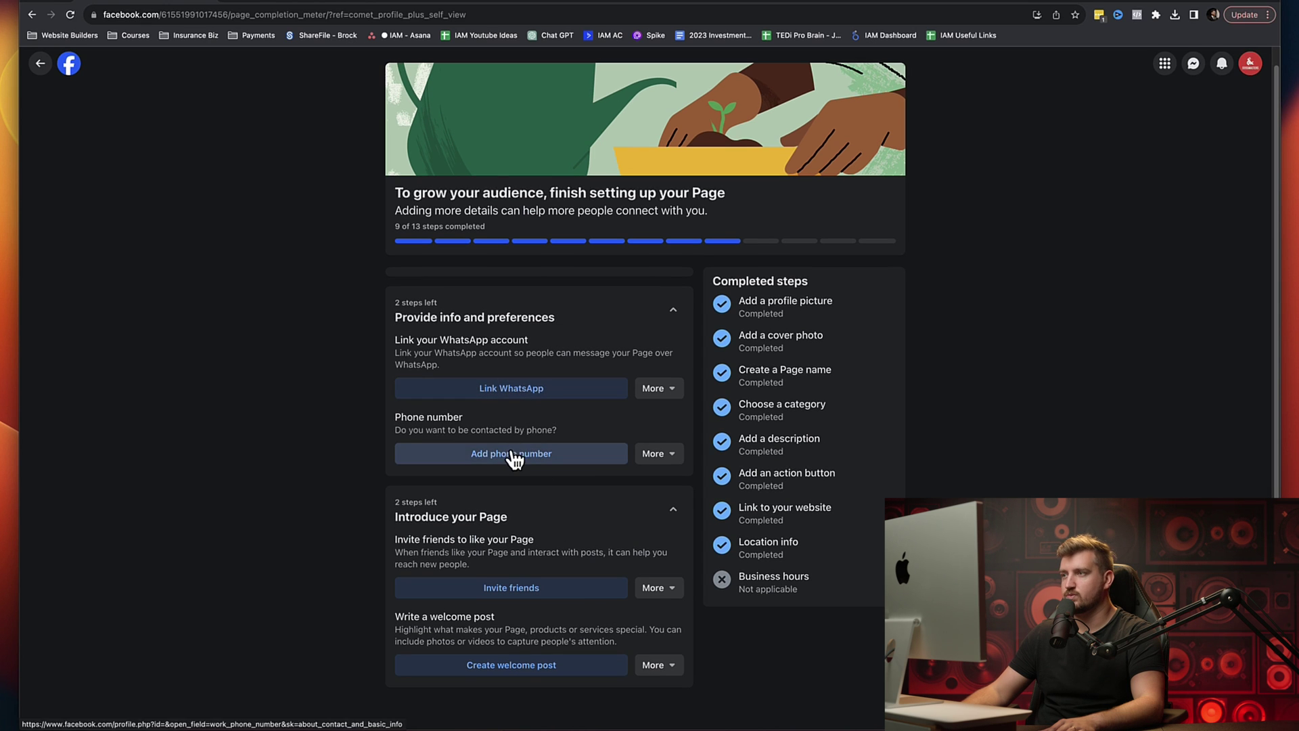
key(super+bracketleft)
scroll(582, 453, down, 2)
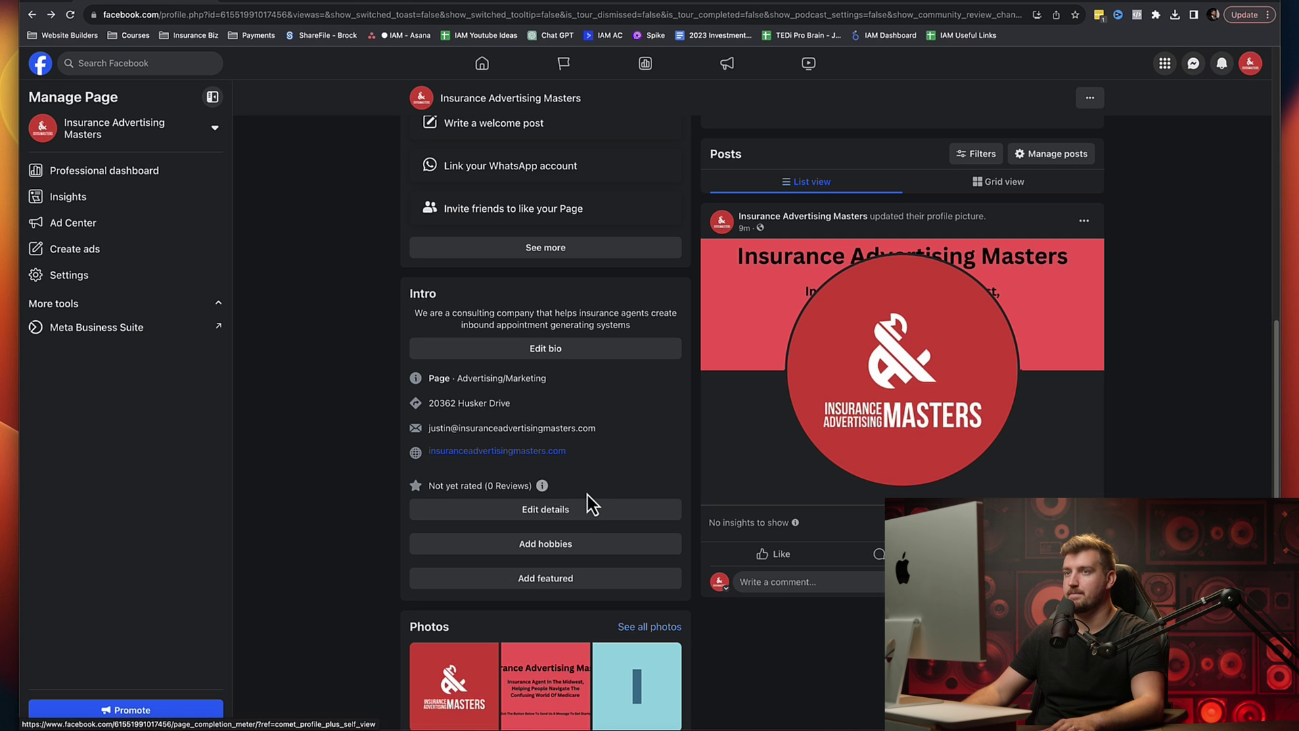
scroll(603, 477, up, 4)
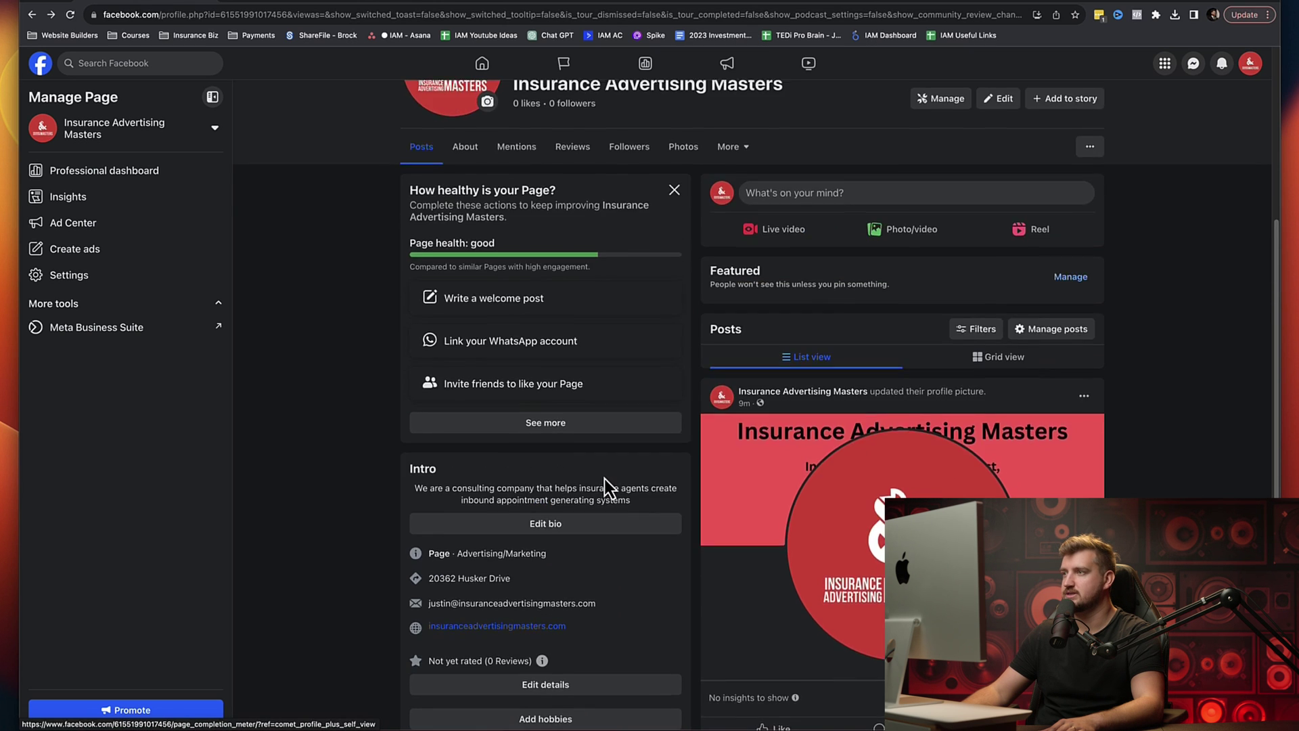
scroll(603, 478, up, 4)
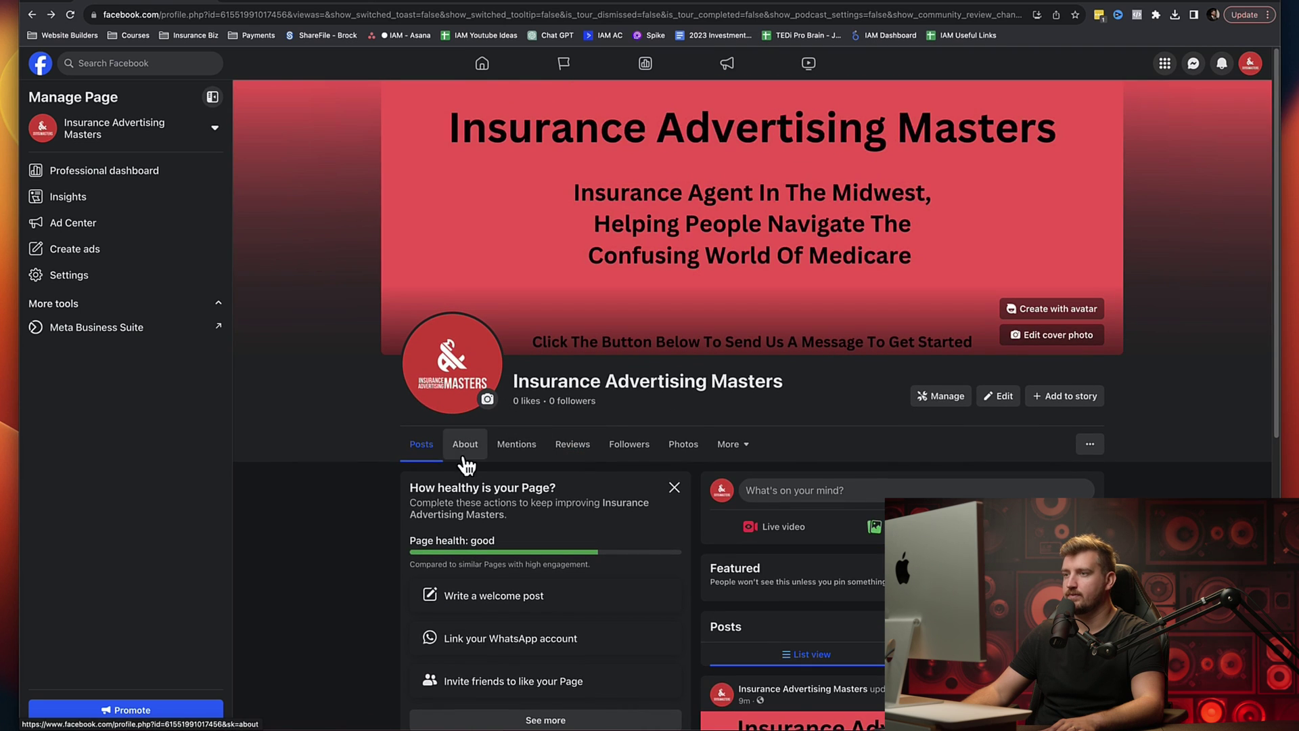
click(465, 445)
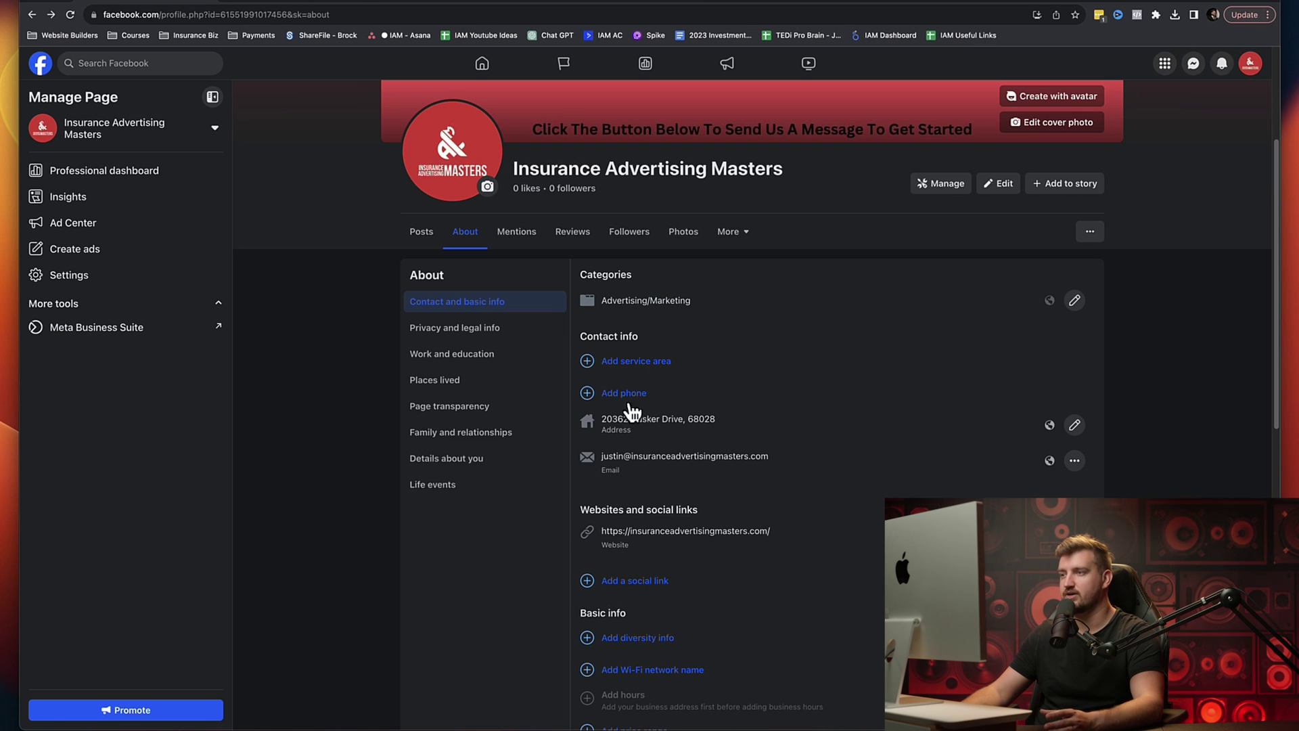
Step: Add a new social link in the About details with its Username field ready
scroll(773, 422, down, 1)
scroll(773, 422, down, 5)
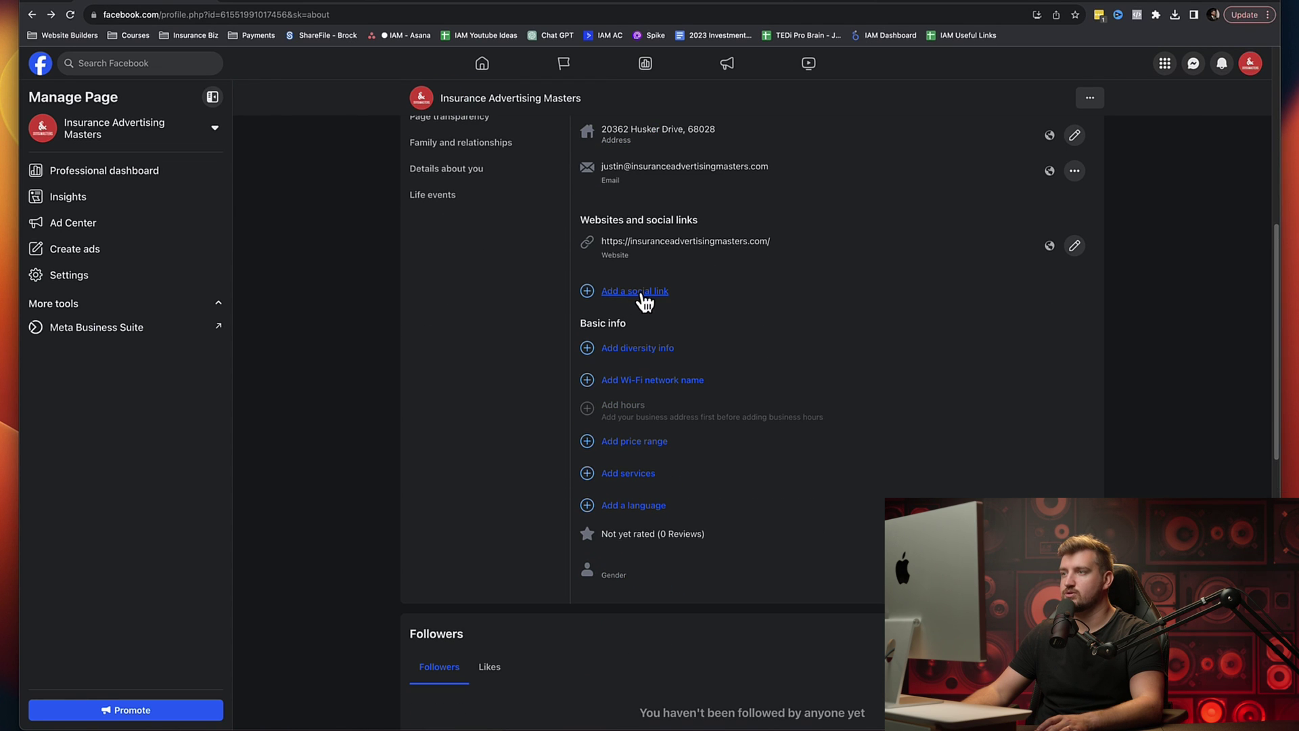
click(642, 296)
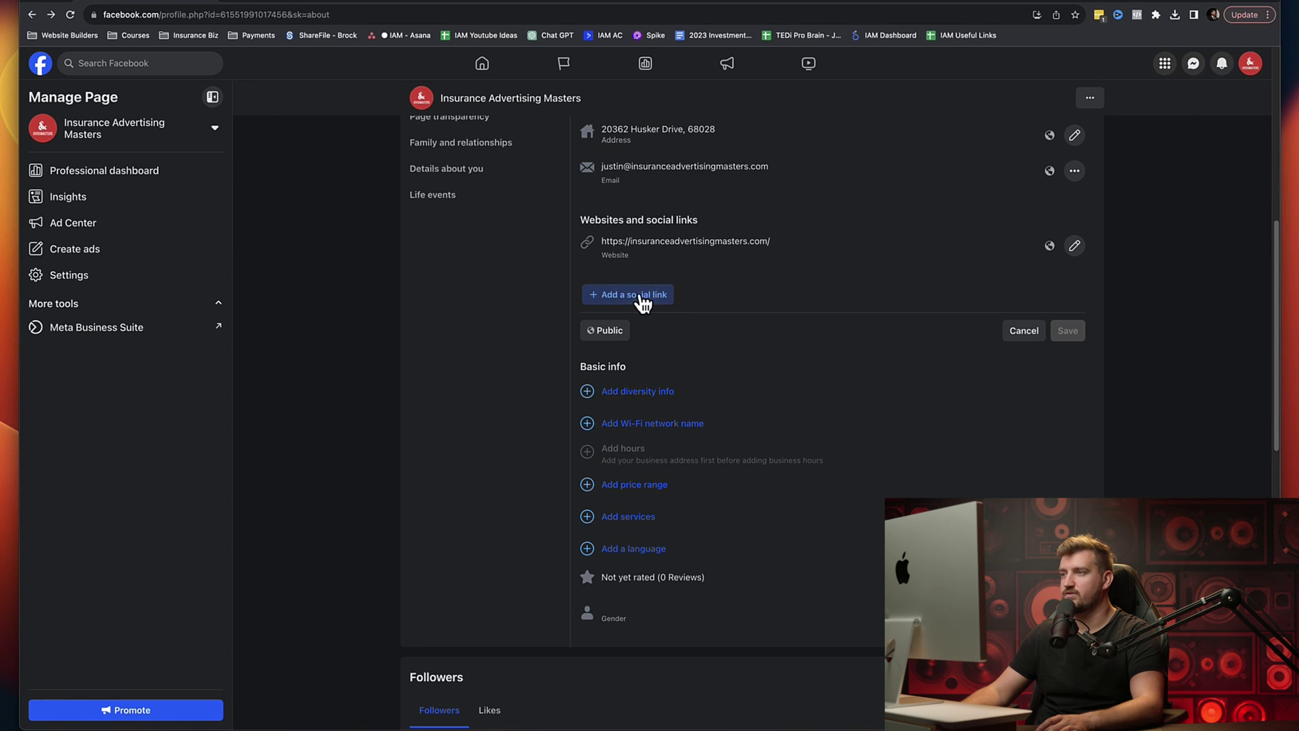
click(640, 298)
click(633, 298)
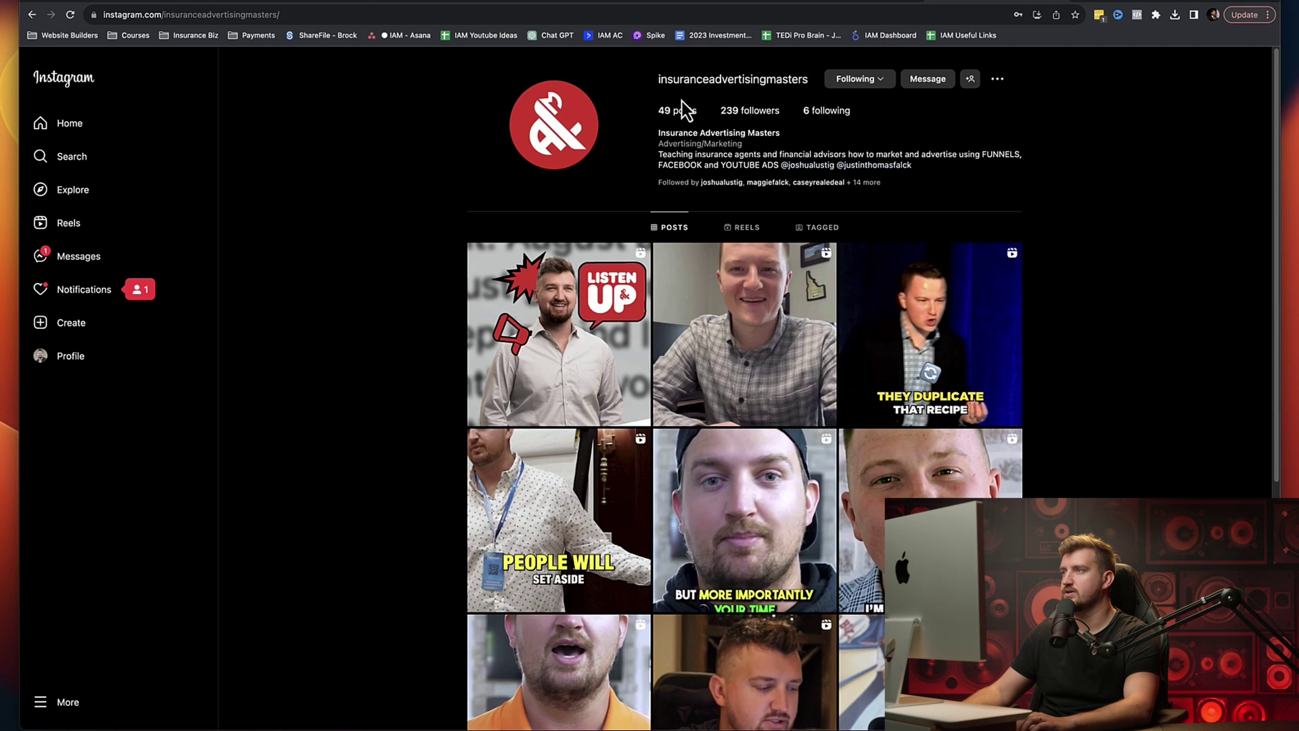
Step: Copy the company's Instagram username from the Instagram account details
click(723, 85)
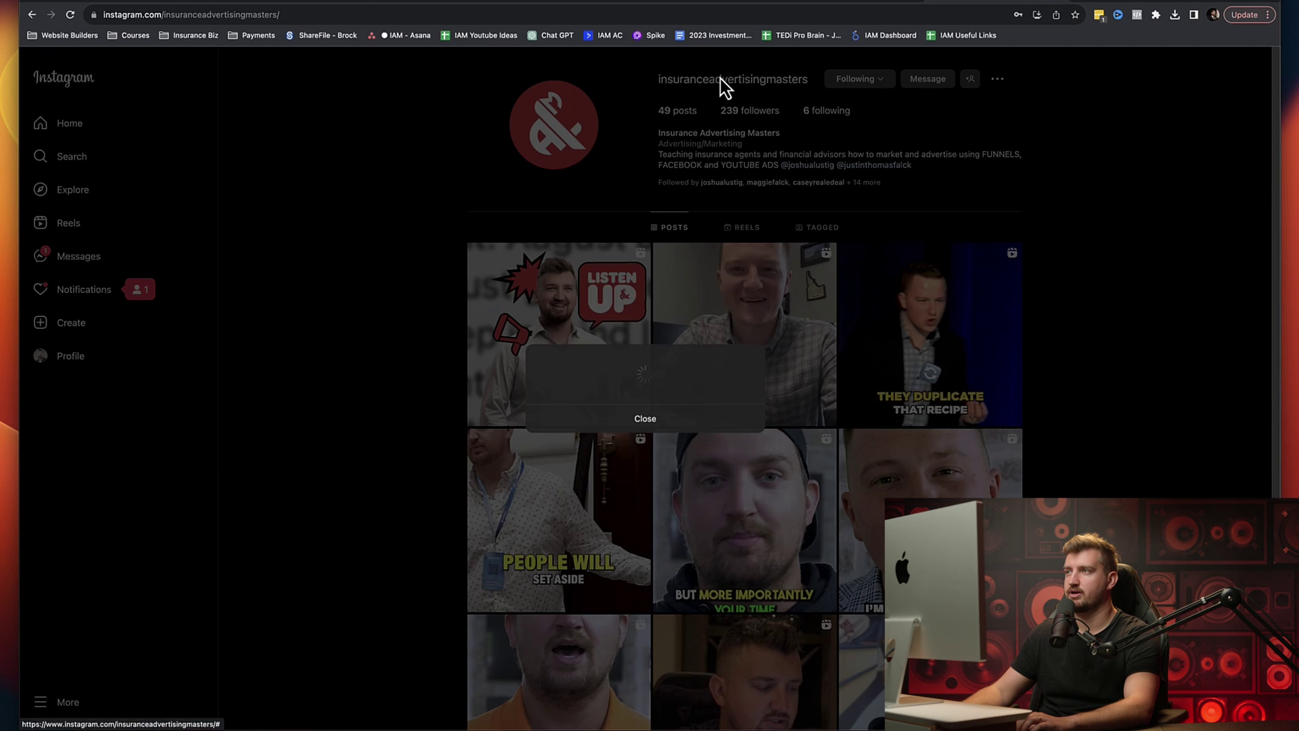
double_click(644, 380)
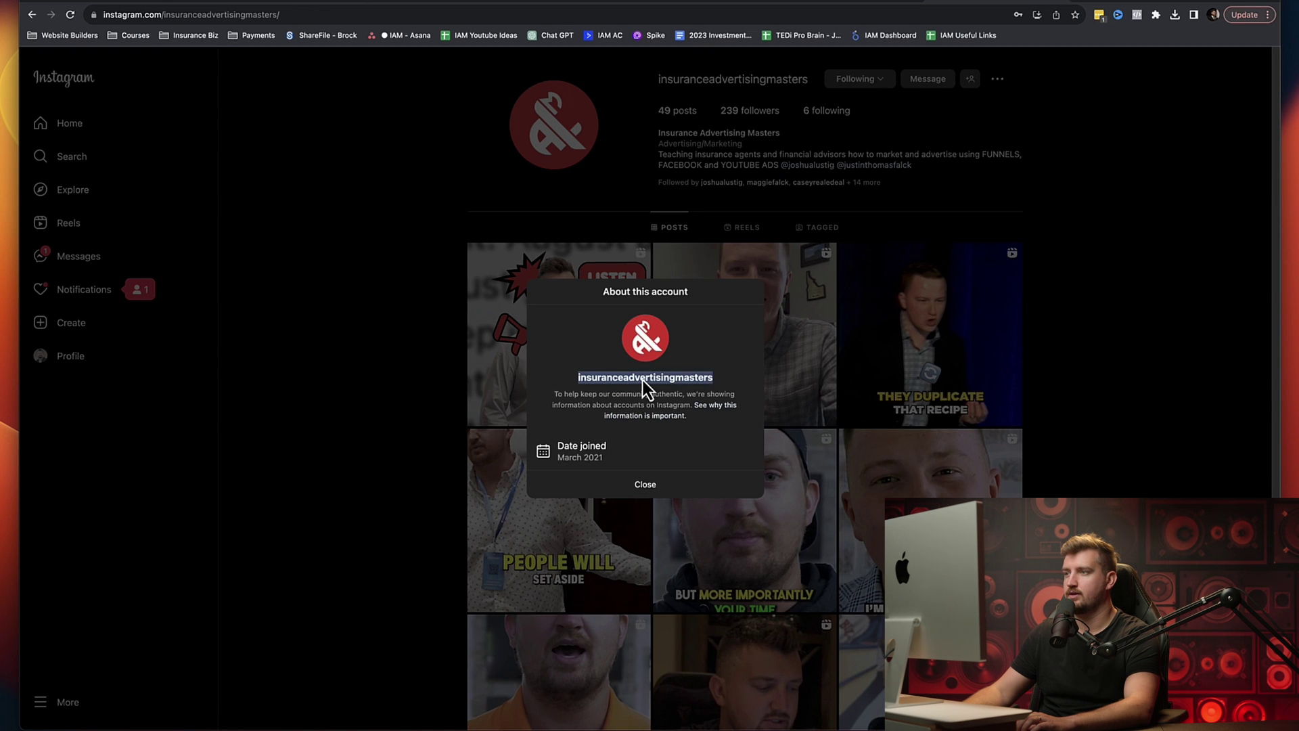
right_click(643, 380)
click(672, 404)
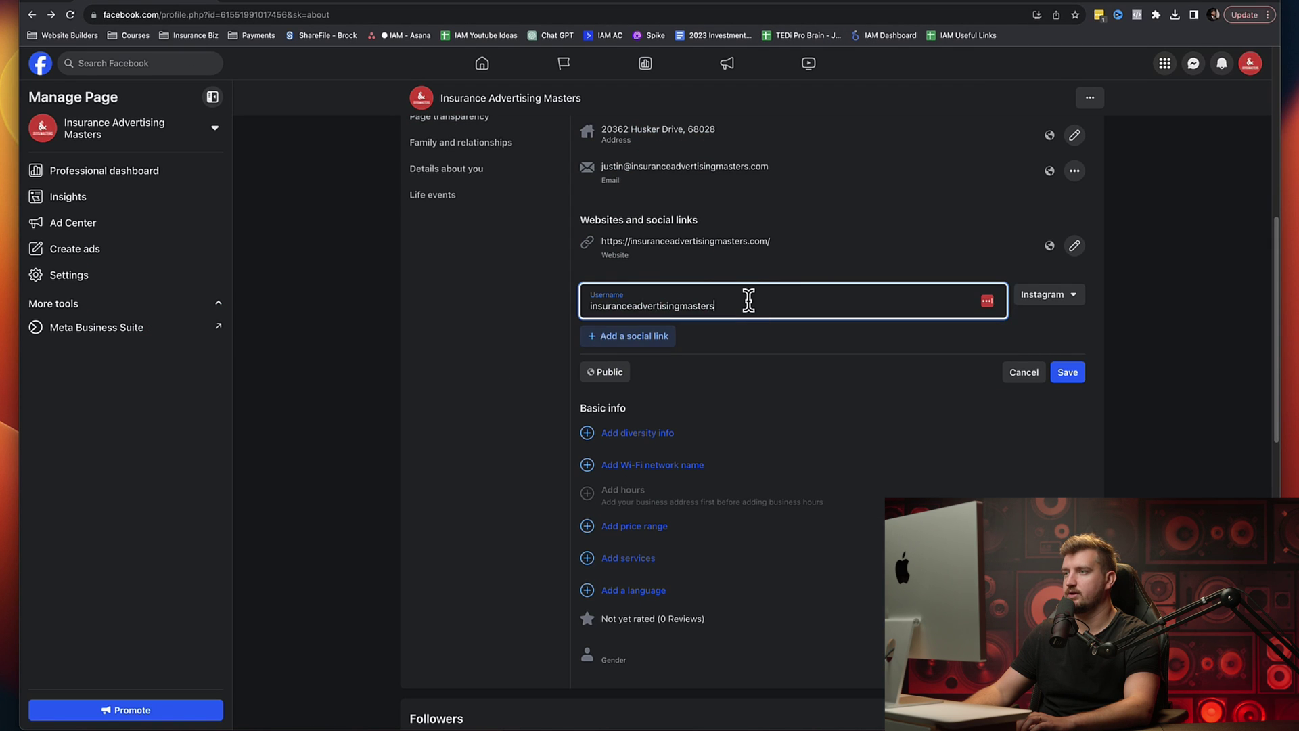
Step: Paste the username, save the Instagram link, and check it opens the Instagram profile
double_click(748, 301)
click(748, 300)
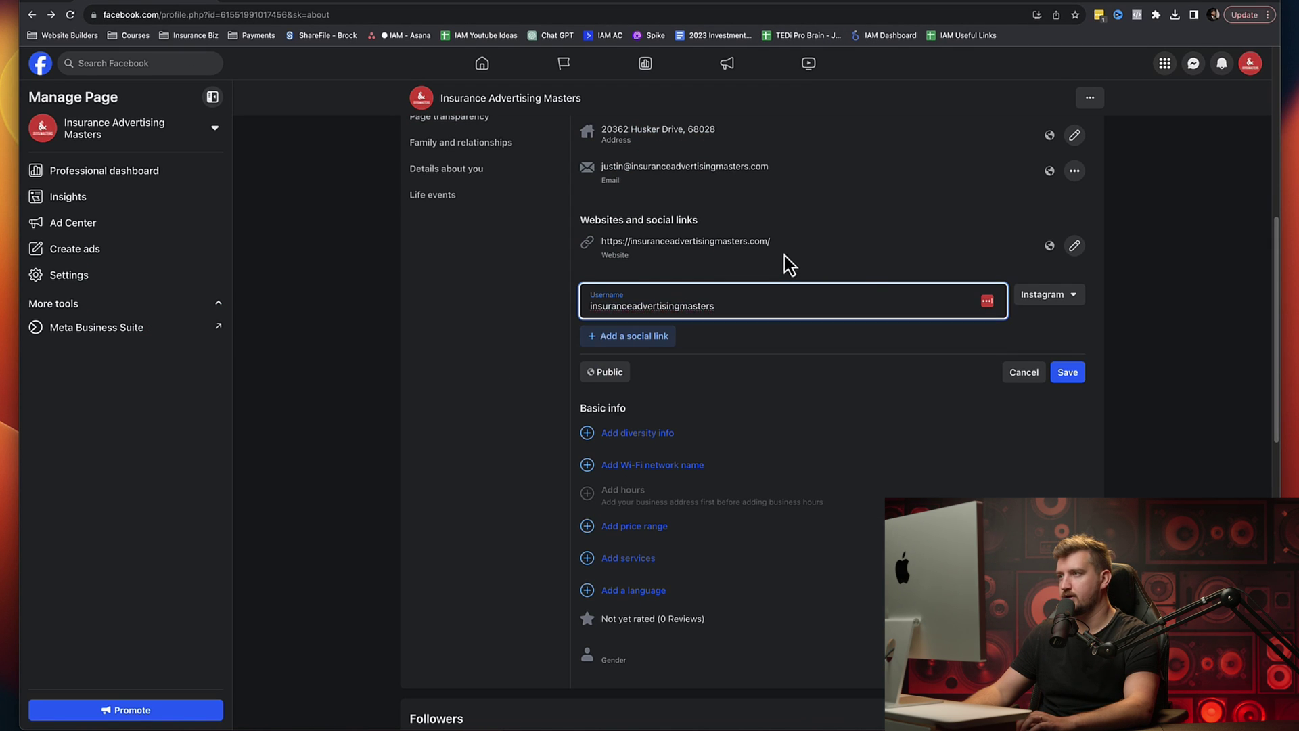
click(1068, 374)
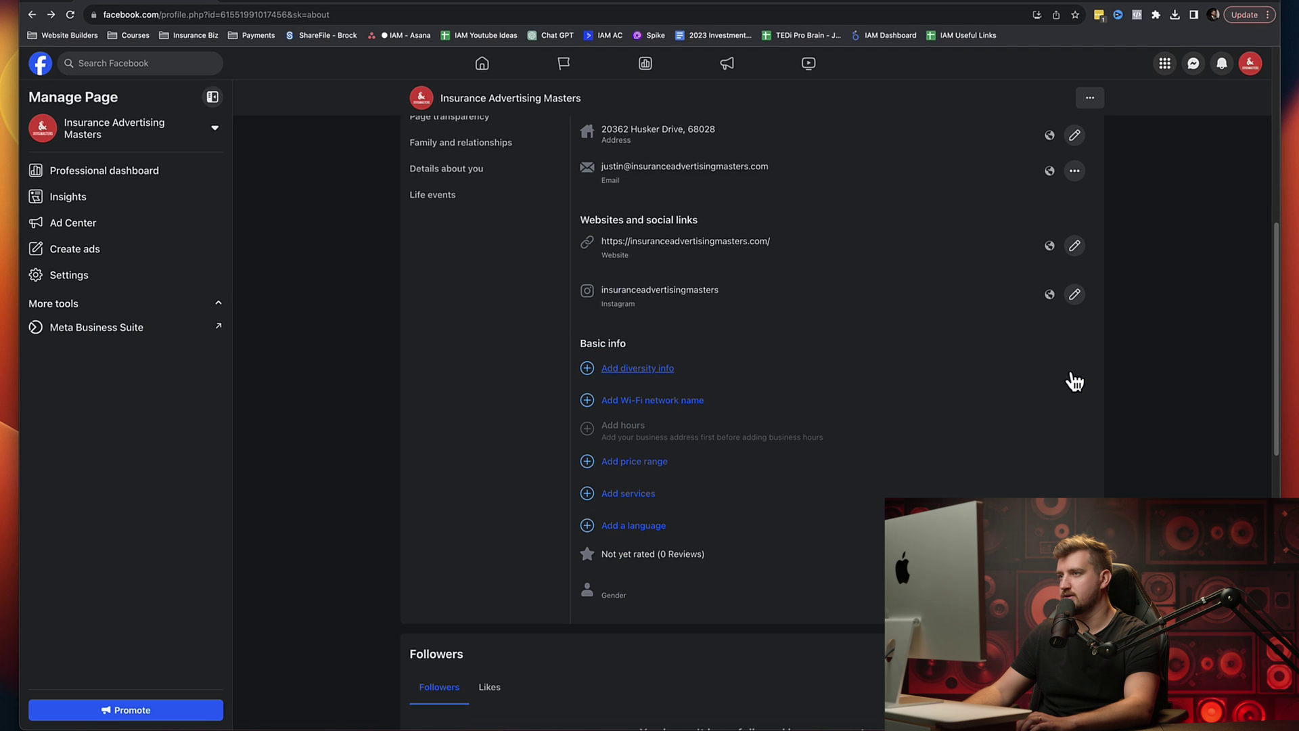
click(689, 295)
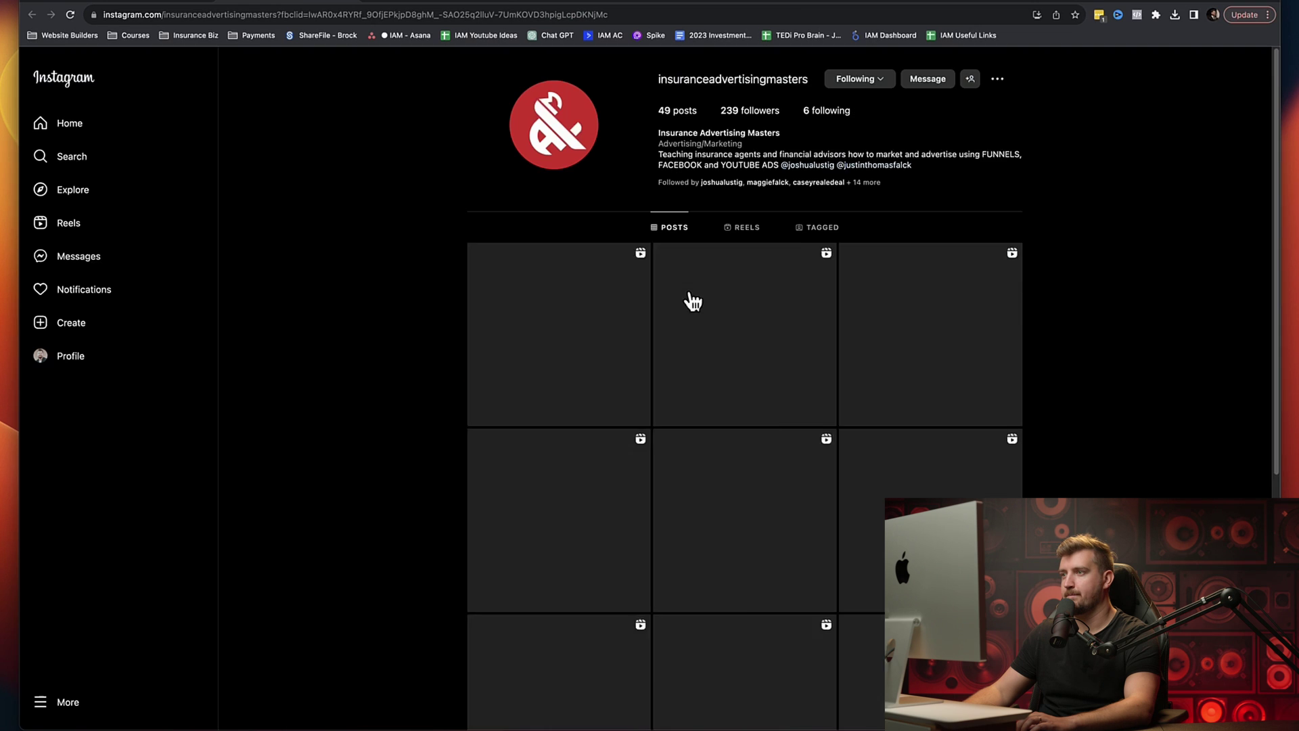
key(super+bracketleft)
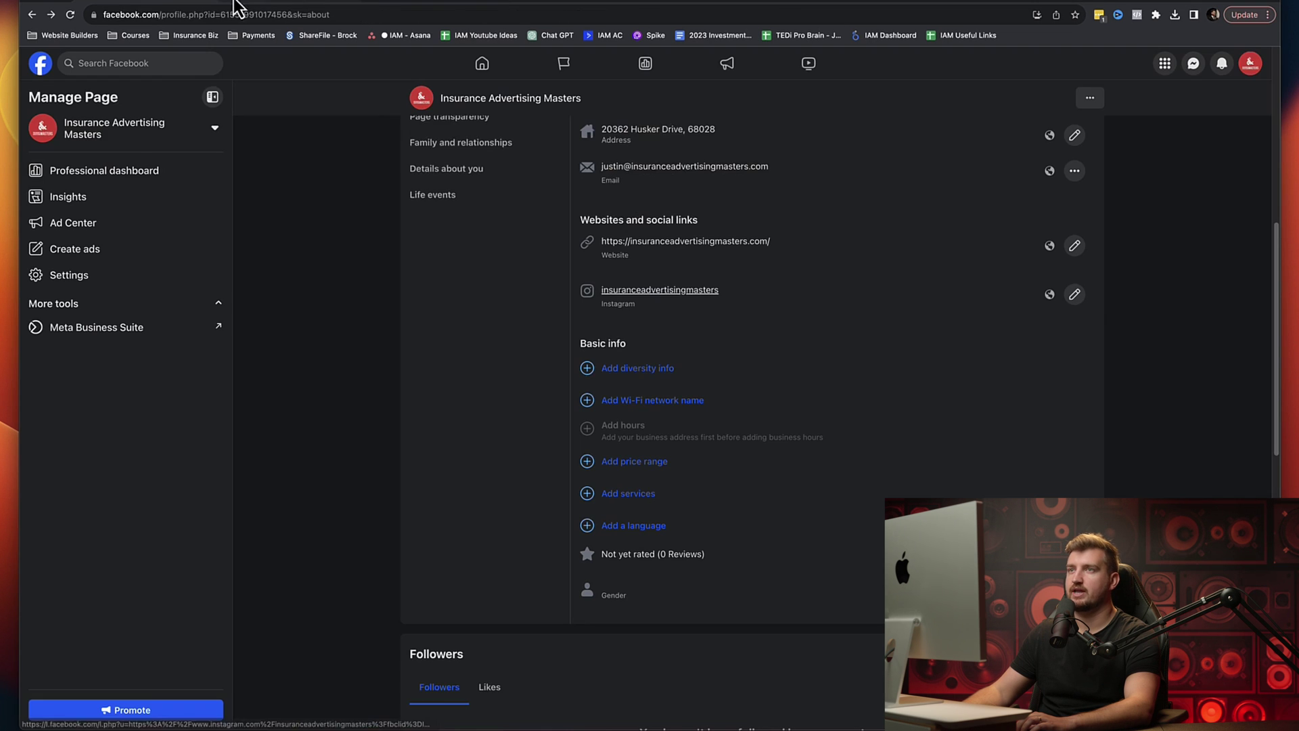
Step: Add a second social link entry, keeping Instagram as its platform, after cancelling a website link edit
click(1074, 246)
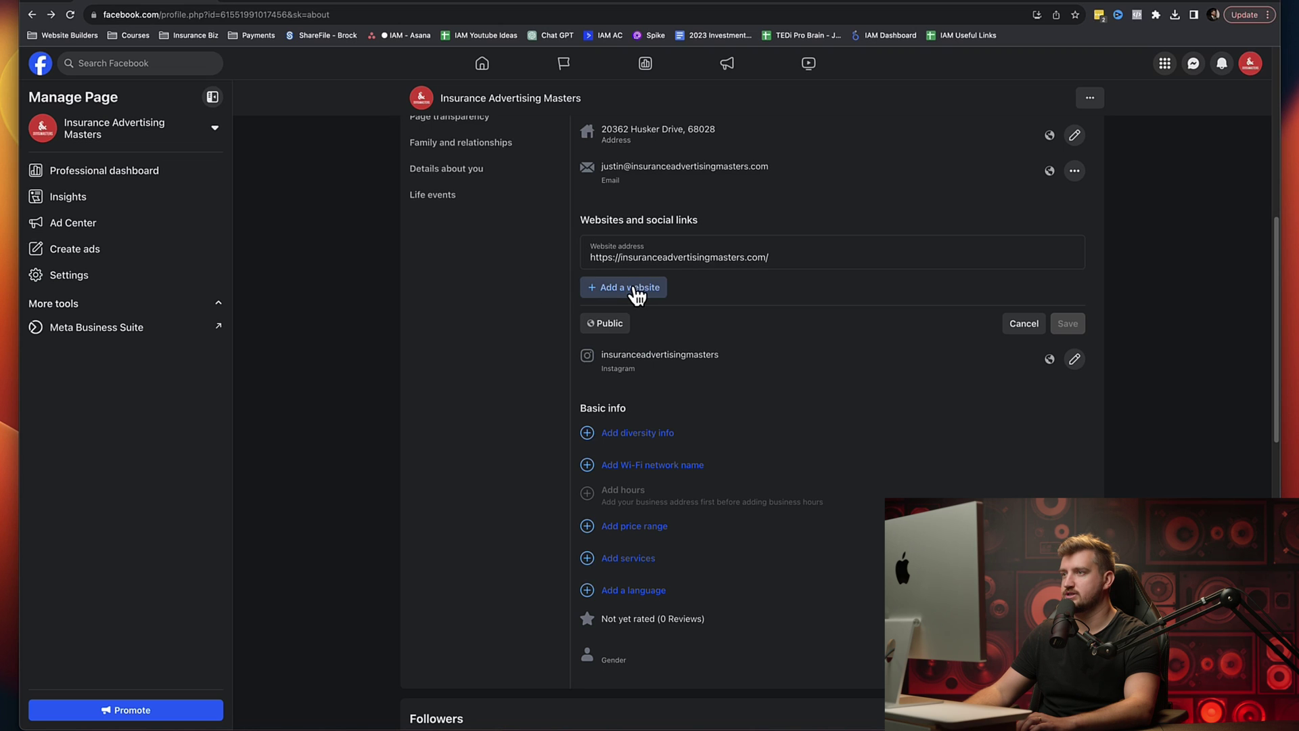
click(1024, 323)
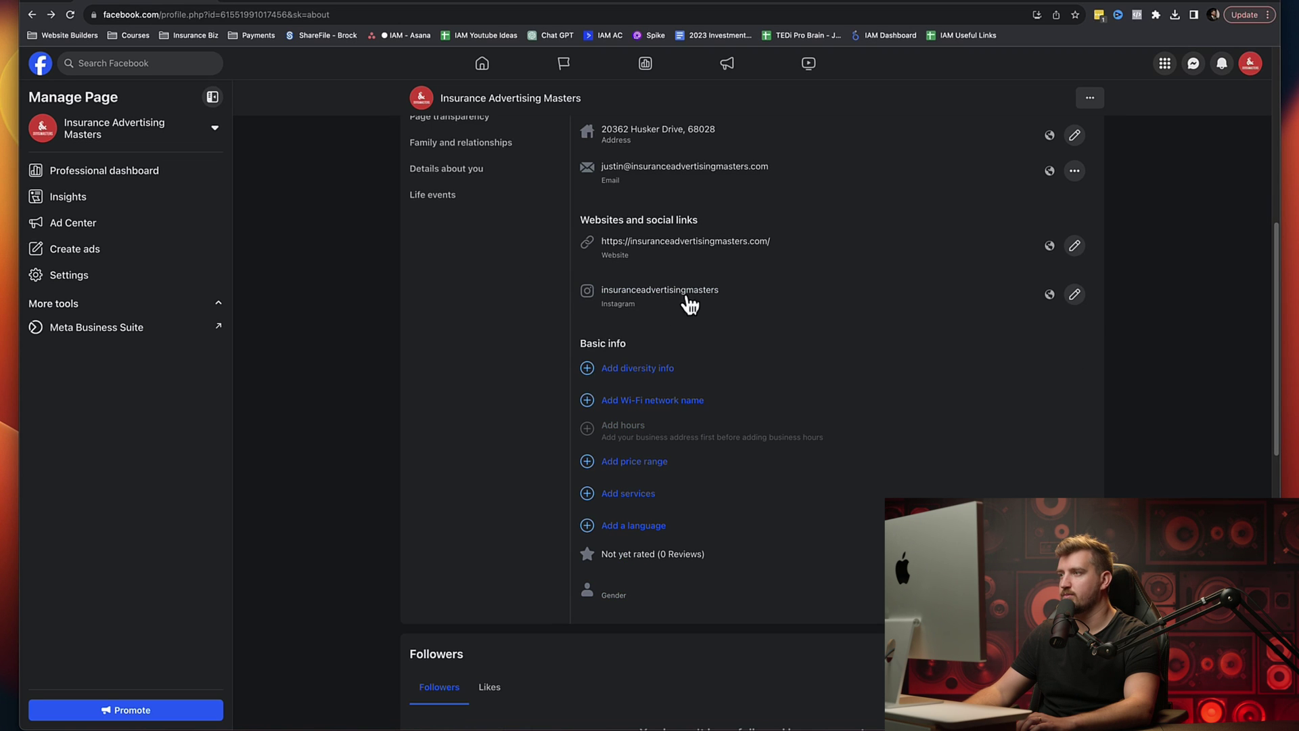
click(1074, 295)
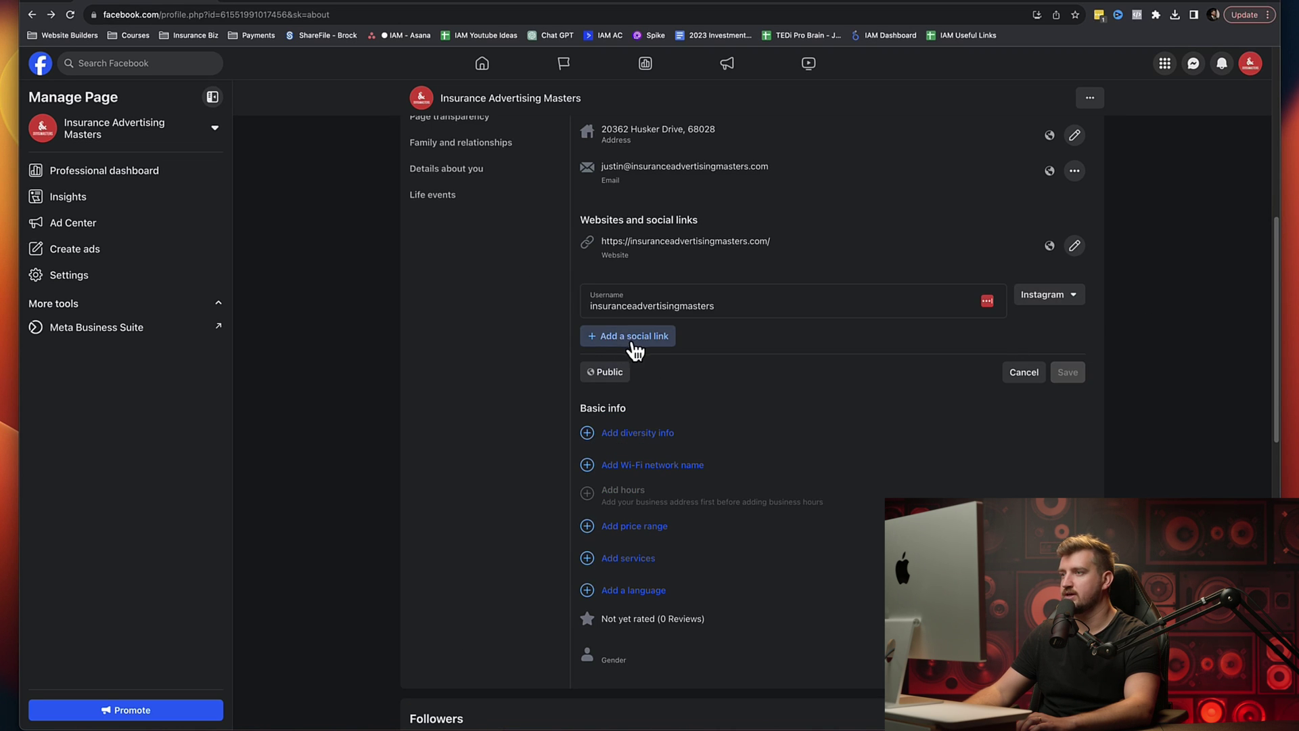
click(631, 343)
click(1071, 338)
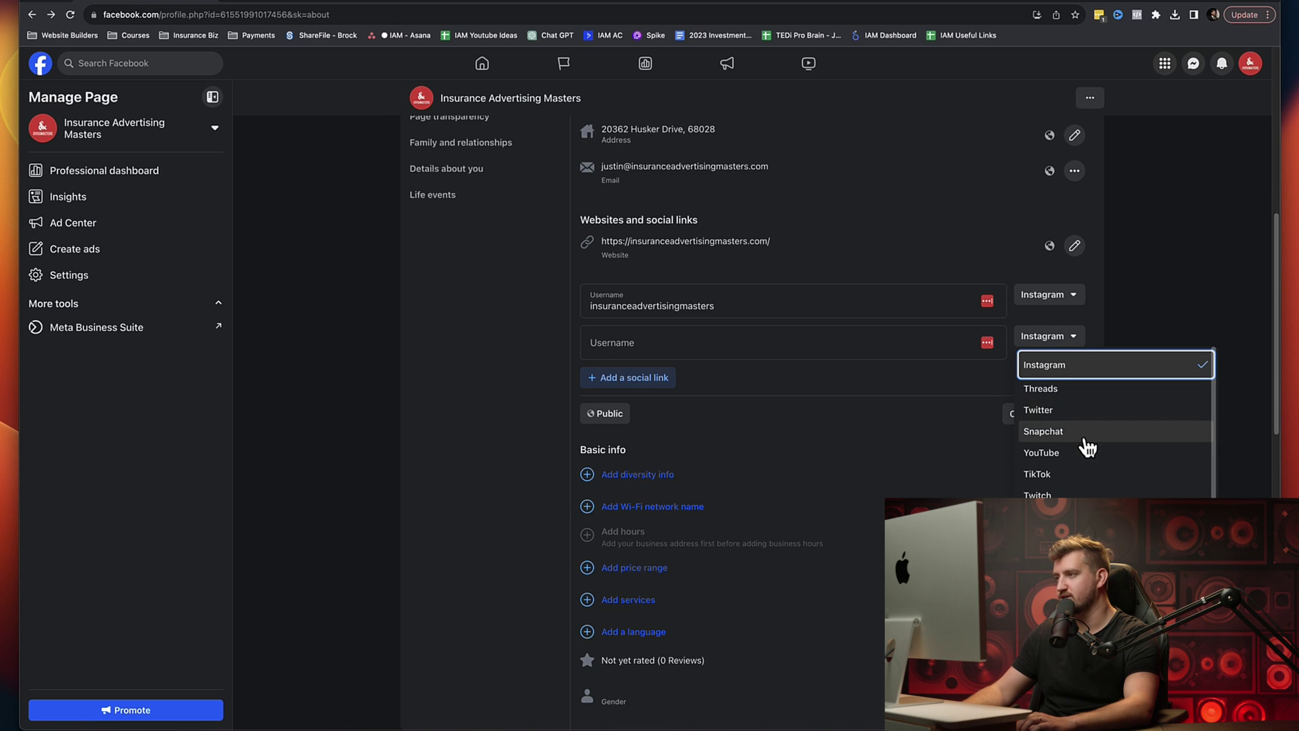
scroll(1114, 439, down, 3)
scroll(1062, 406, up, 3)
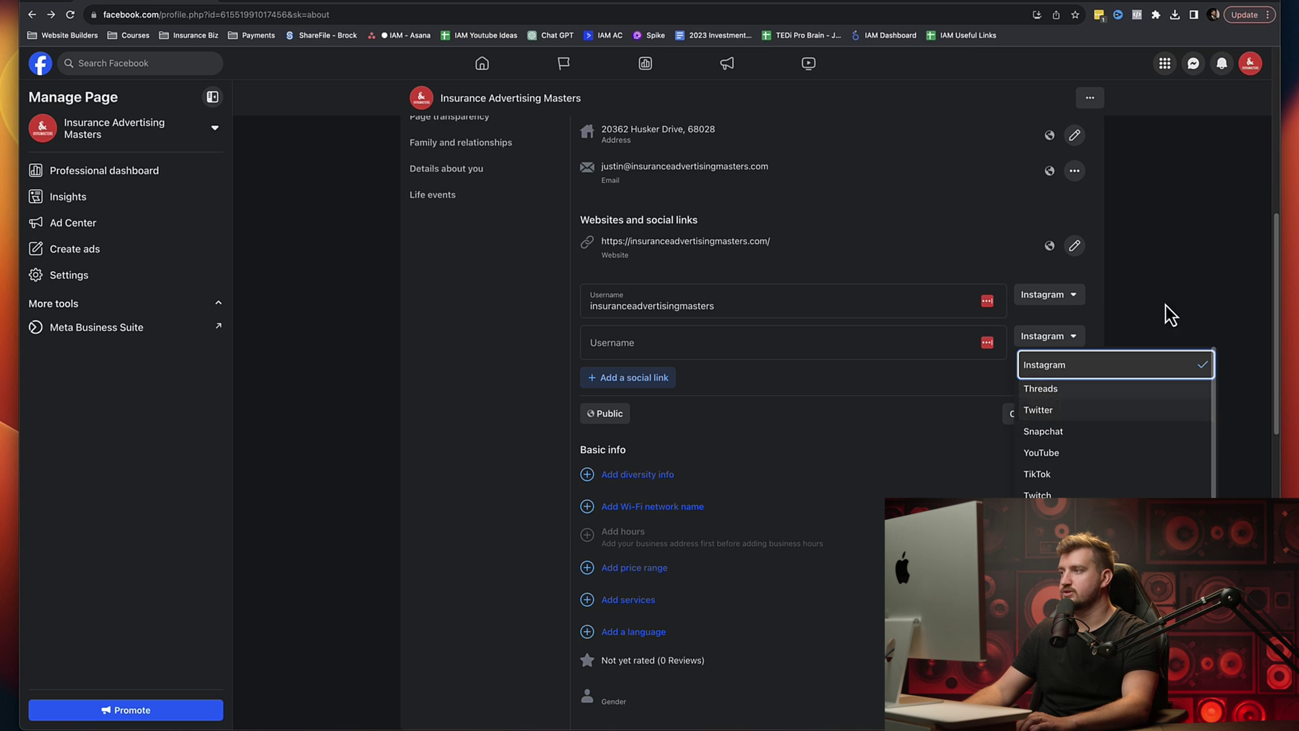
click(1180, 334)
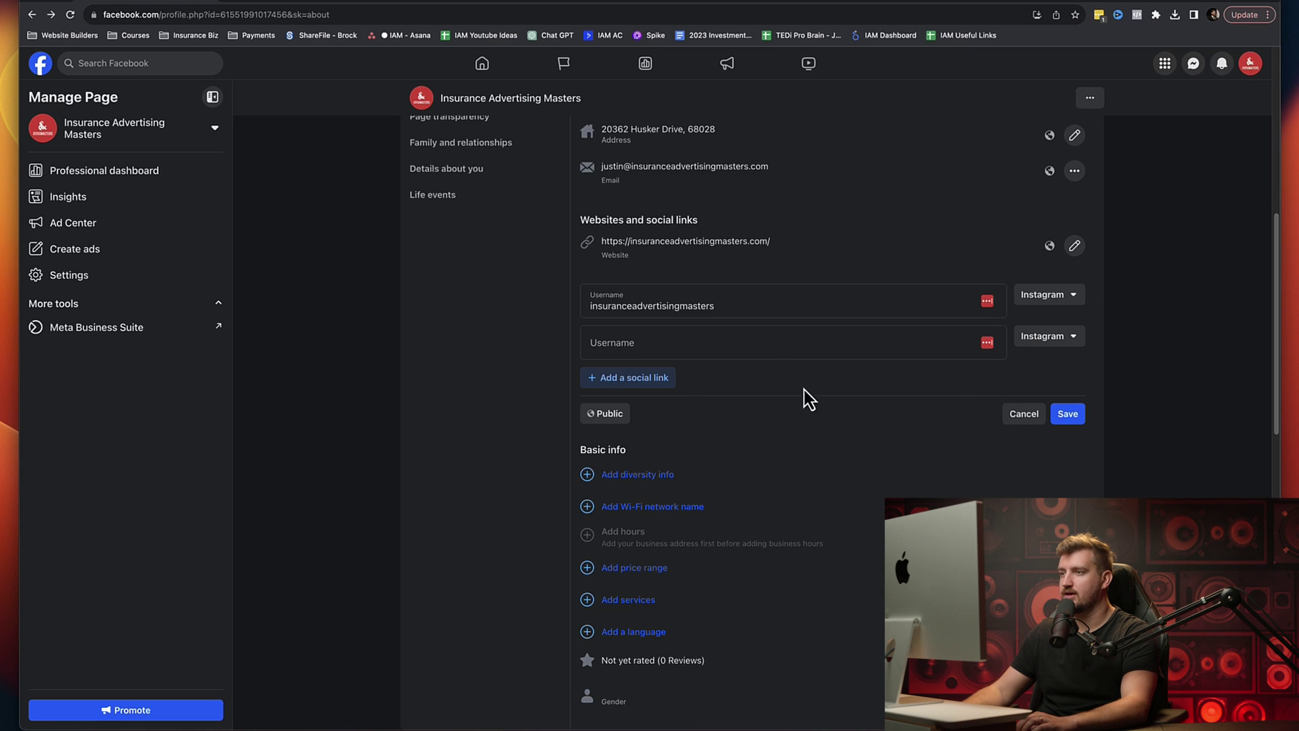
Step: Check the social links' audience options without changes and review the Basic info rows
scroll(778, 401, down, 3)
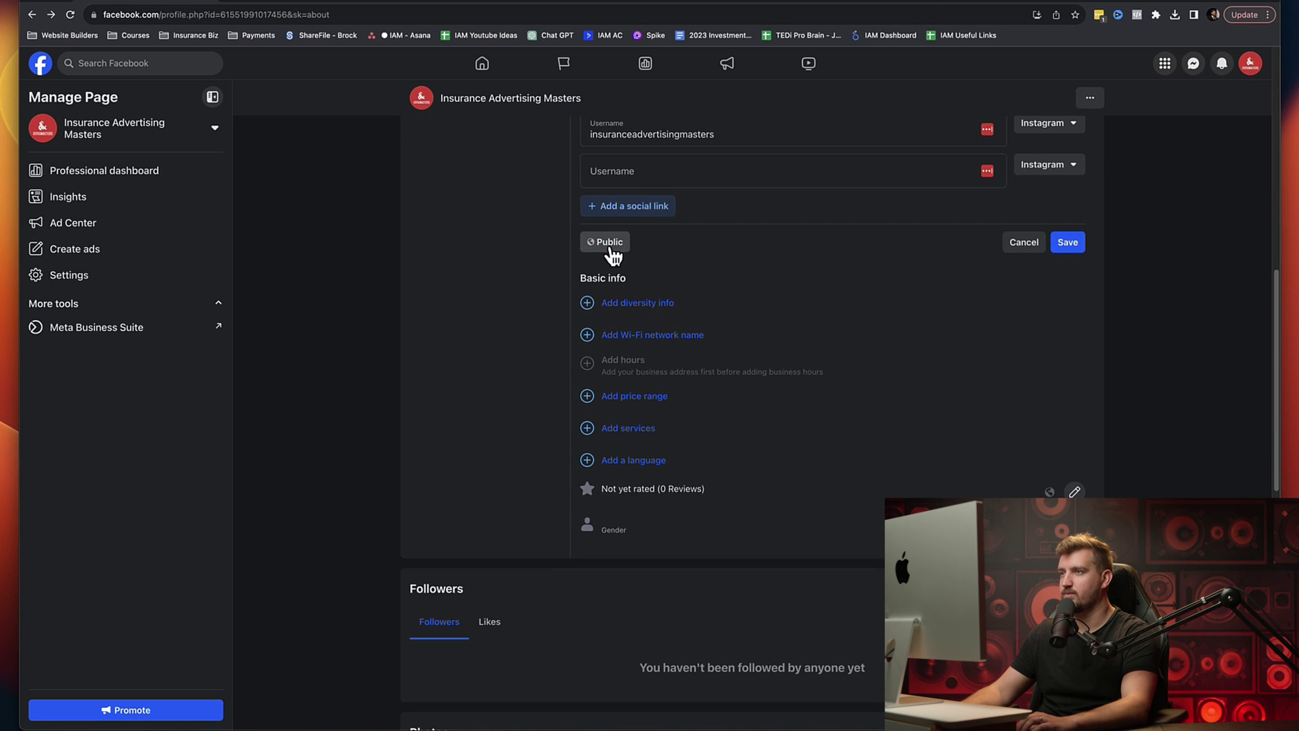
click(611, 249)
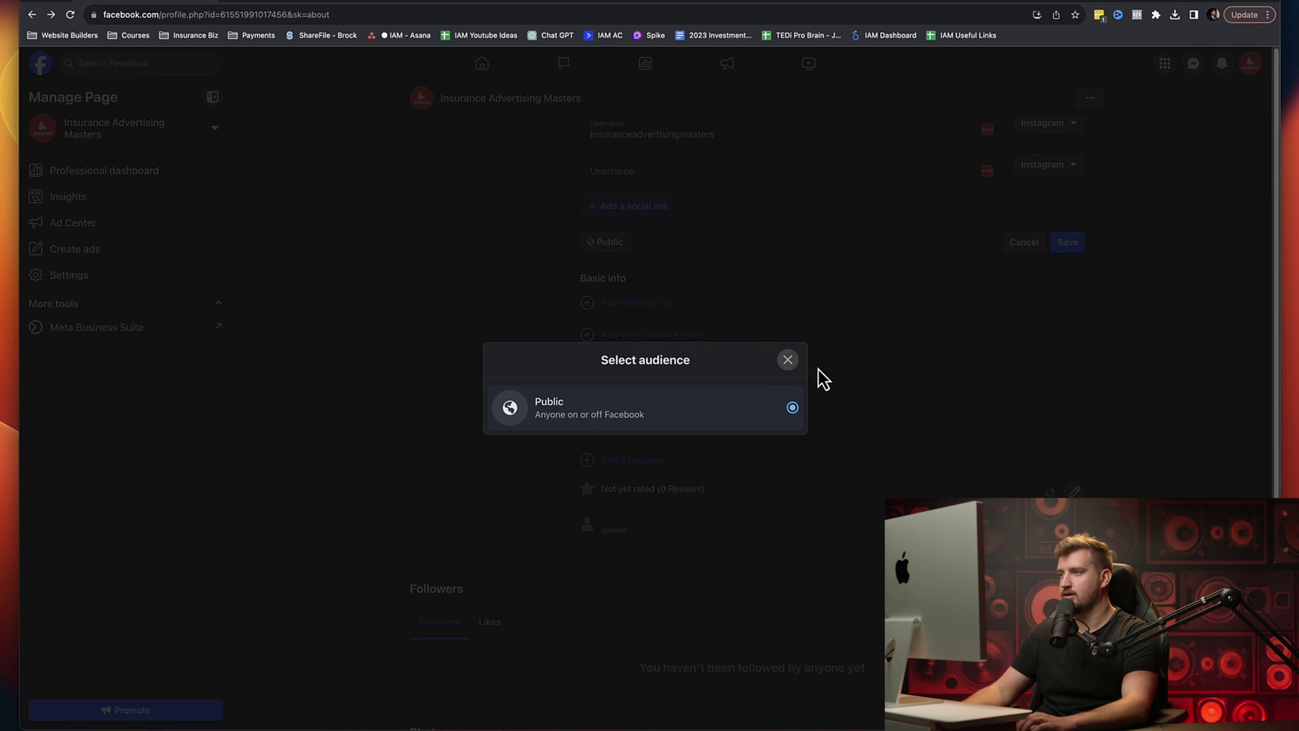
click(787, 360)
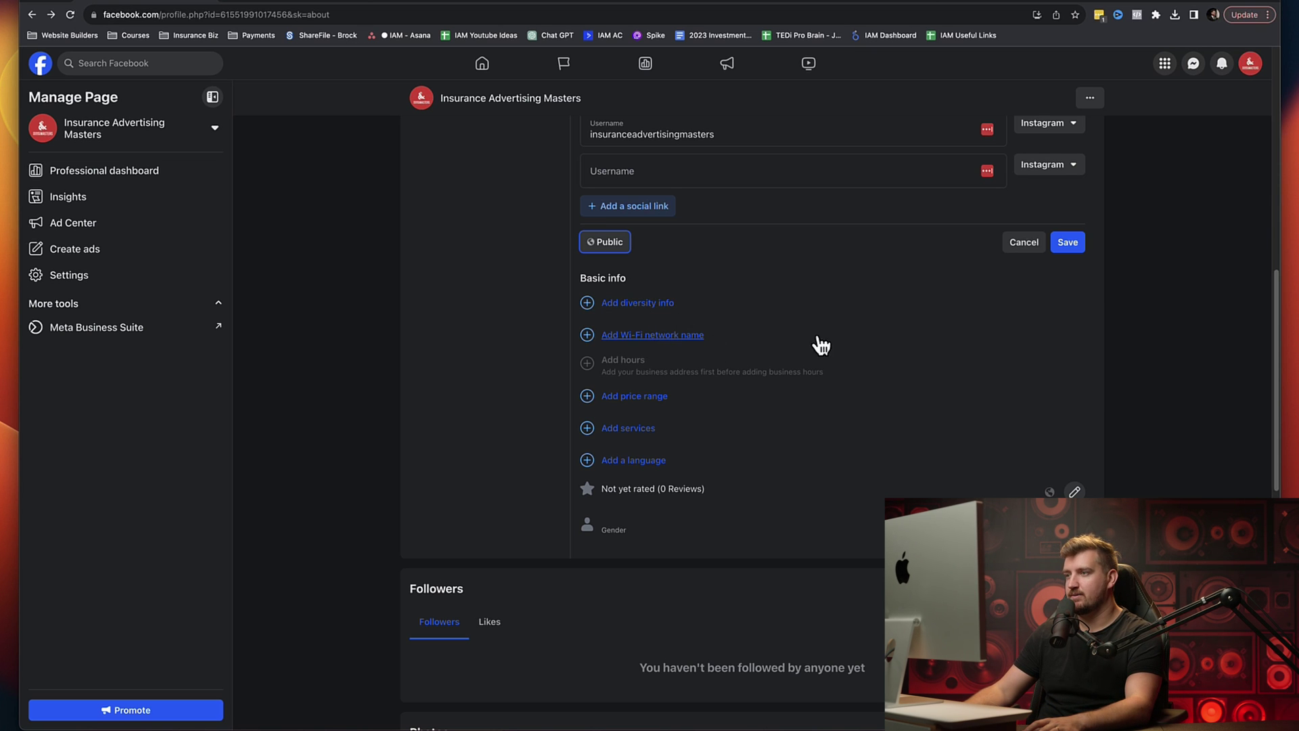
scroll(778, 349, down, 1)
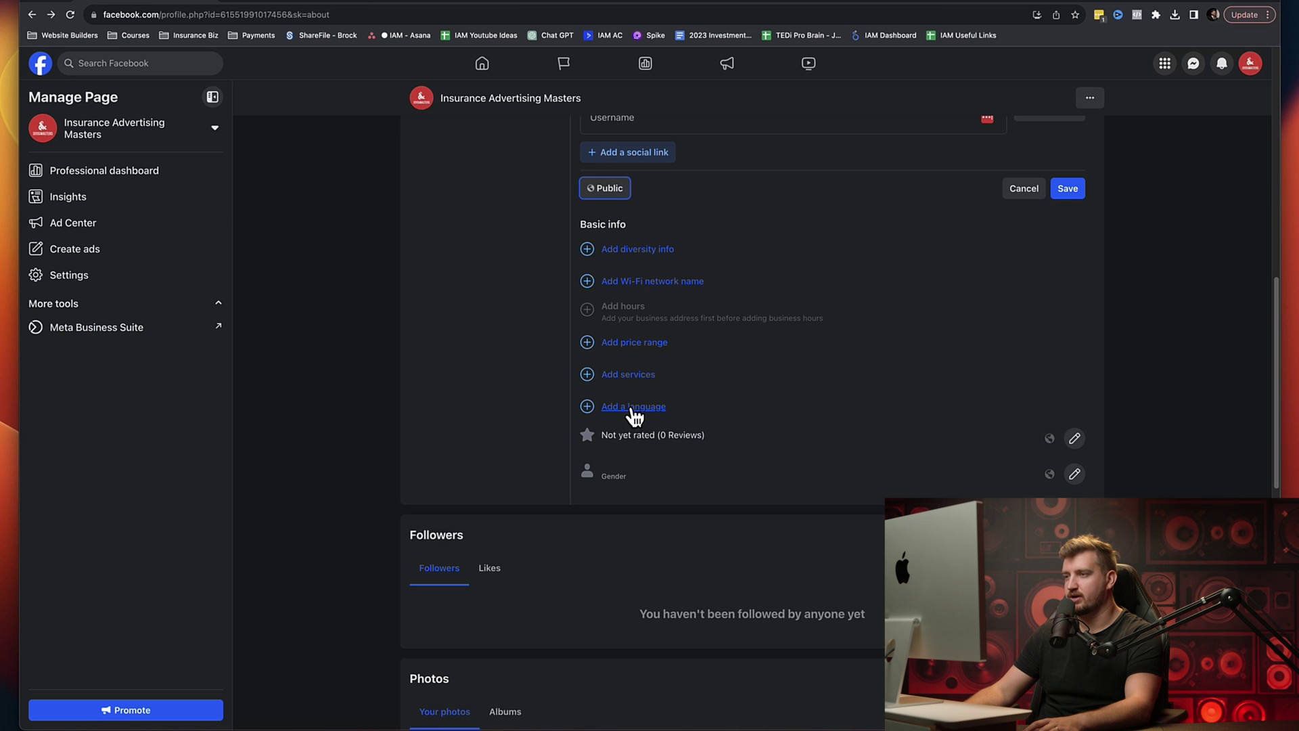
scroll(739, 423, down, 4)
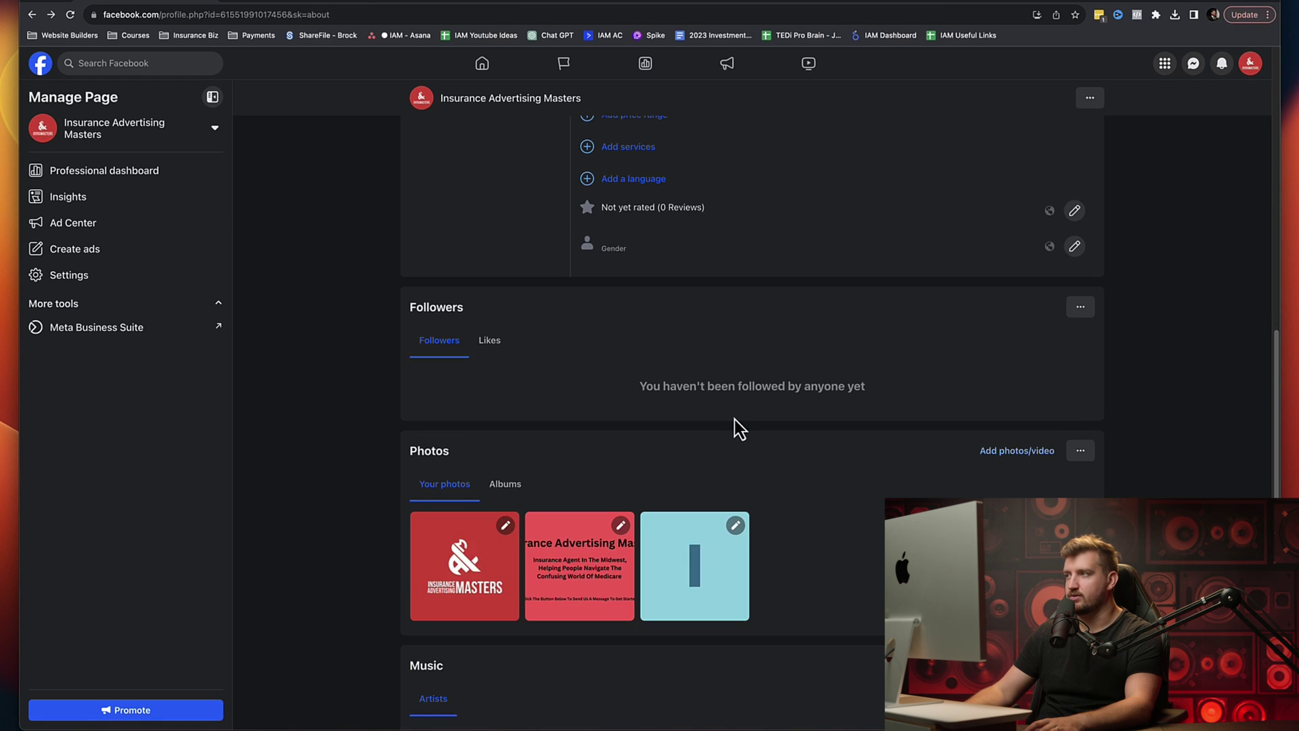
scroll(735, 420, up, 1)
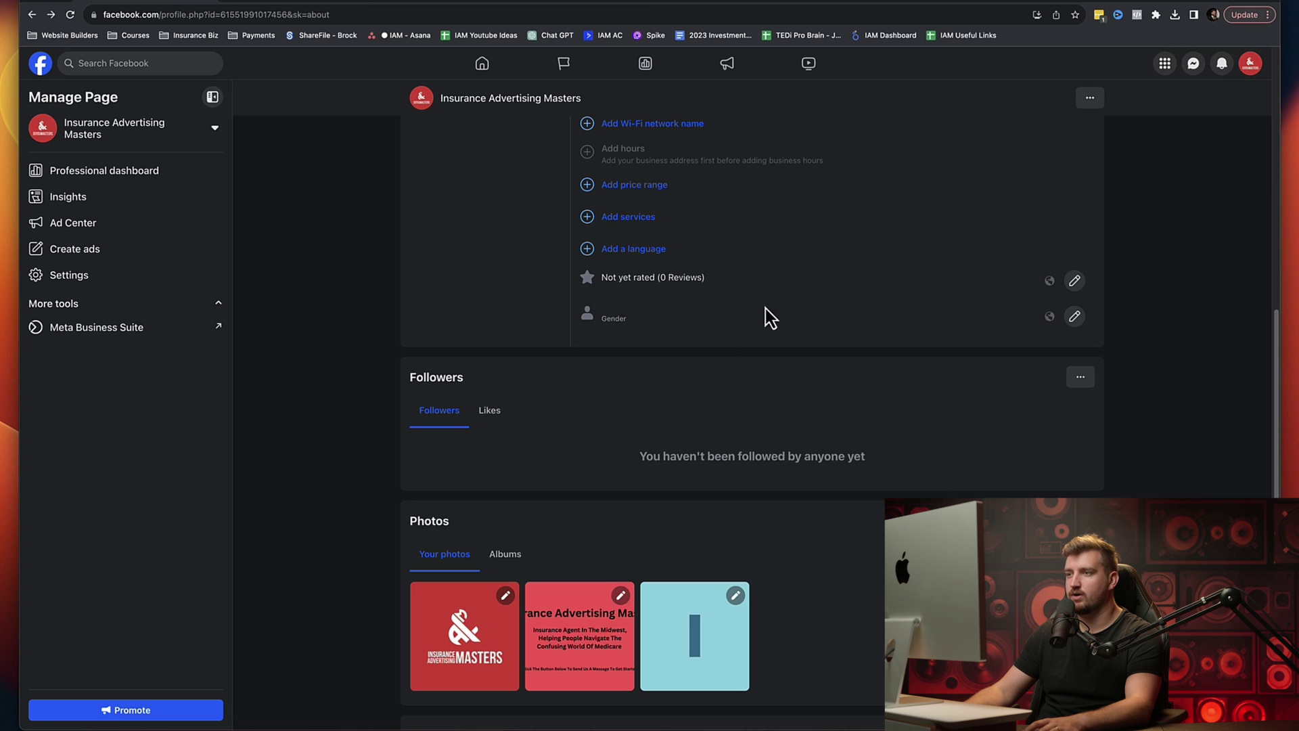
Step: Open the Page reviews setting, then dismiss the unsaved-changes warning to stay on the Page
click(1074, 281)
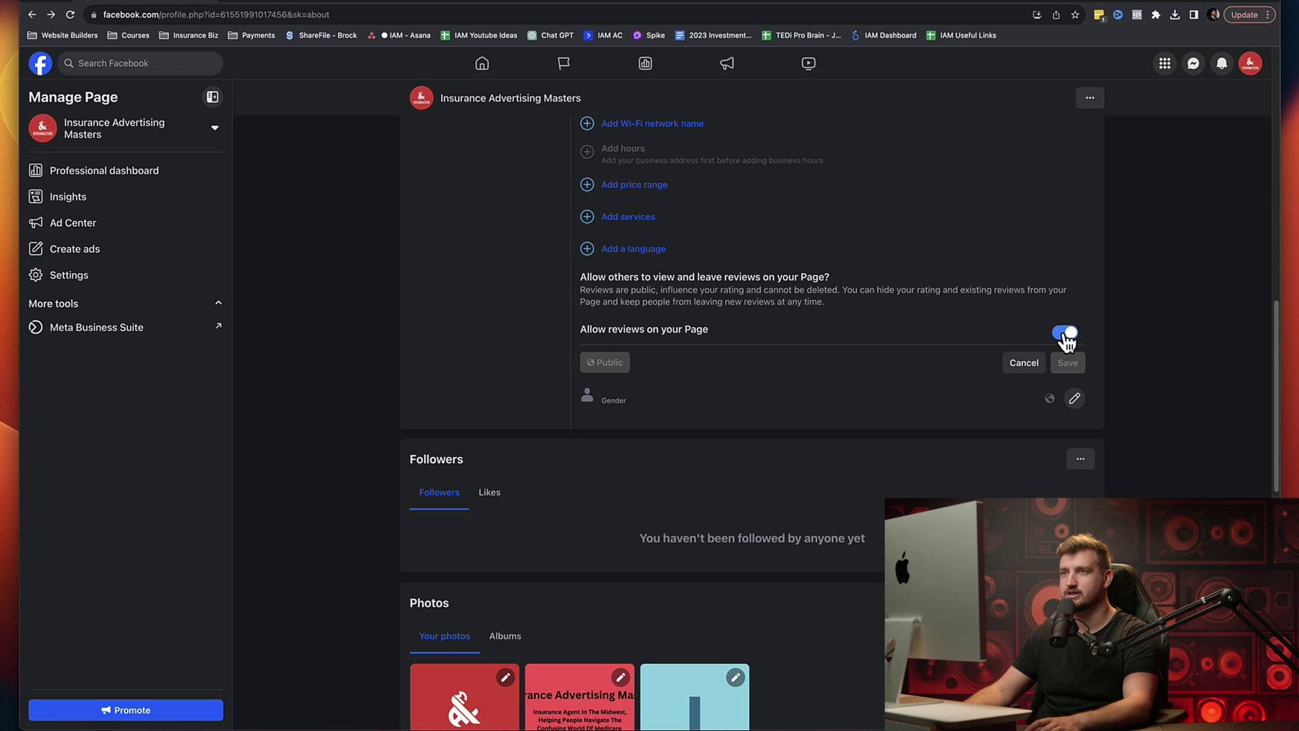
click(42, 65)
click(790, 358)
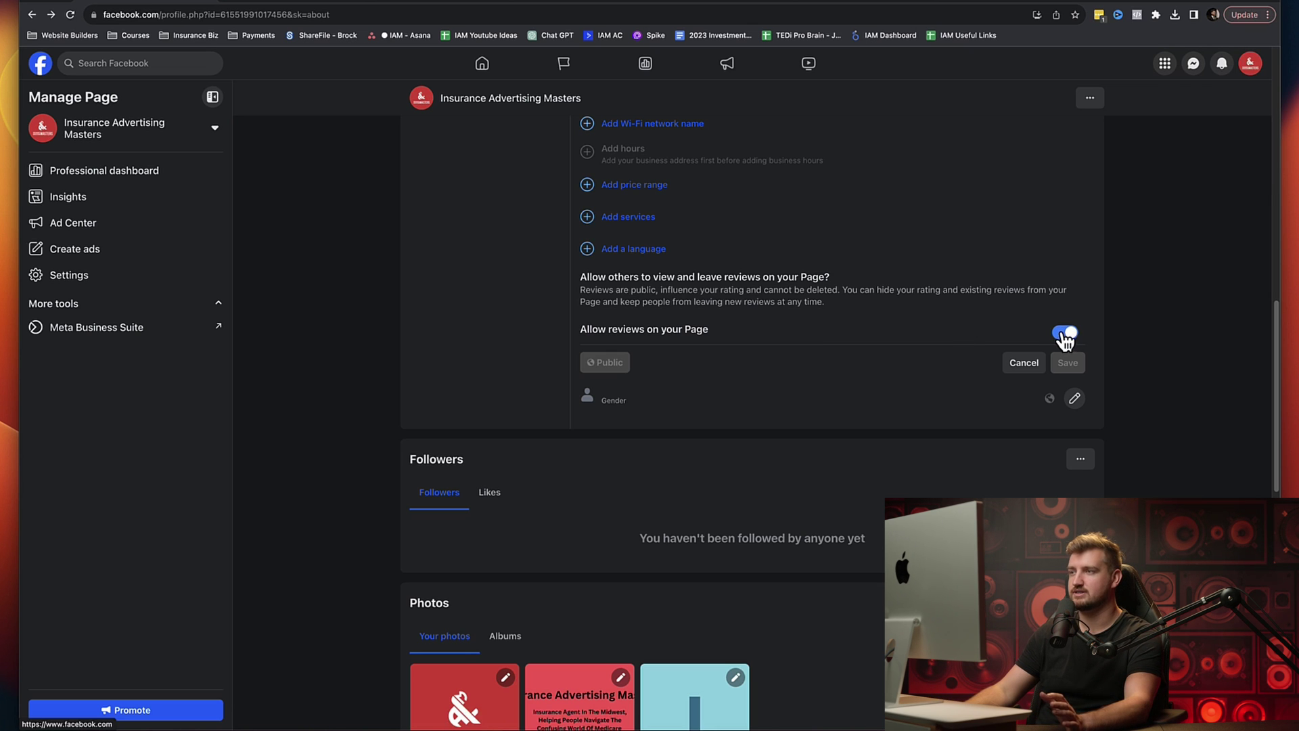
Step: Stay in the editor past a second unsaved-changes warning and save the Instagram social link
scroll(744, 348, down, 5)
scroll(625, 403, down, 7)
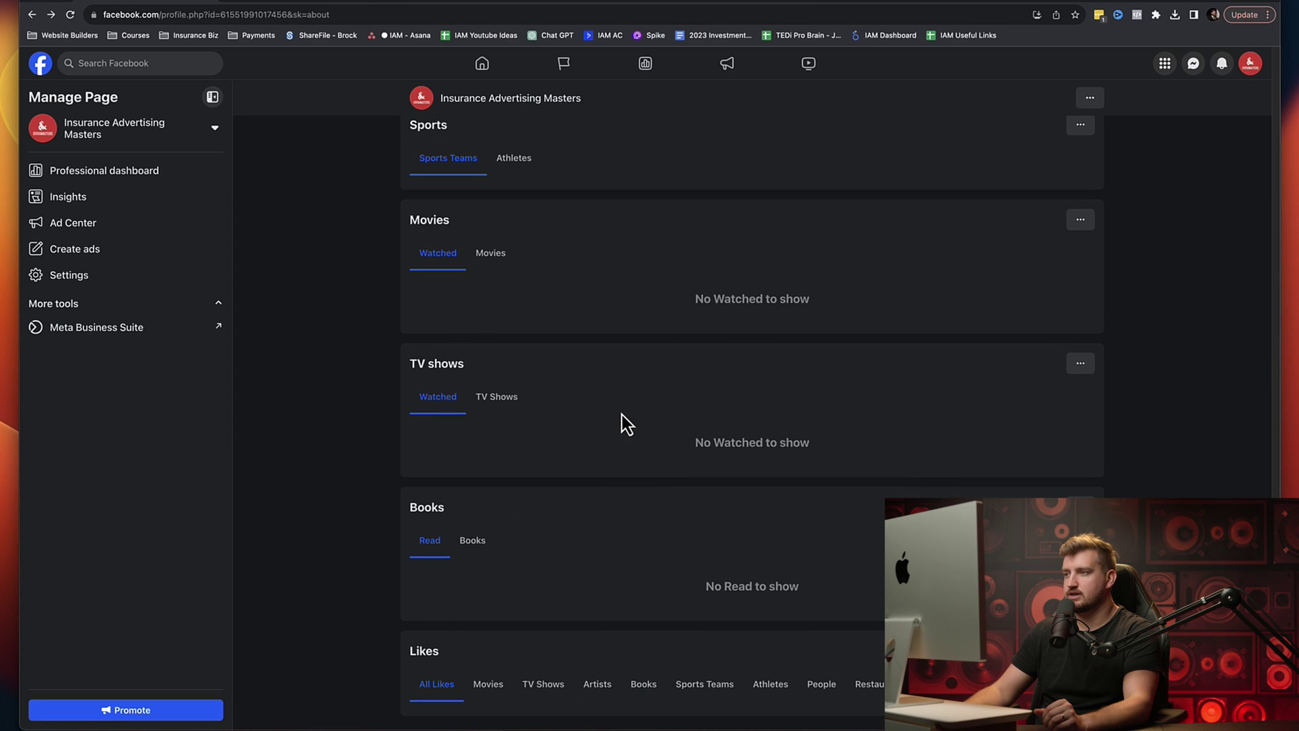
scroll(618, 450, up, 15)
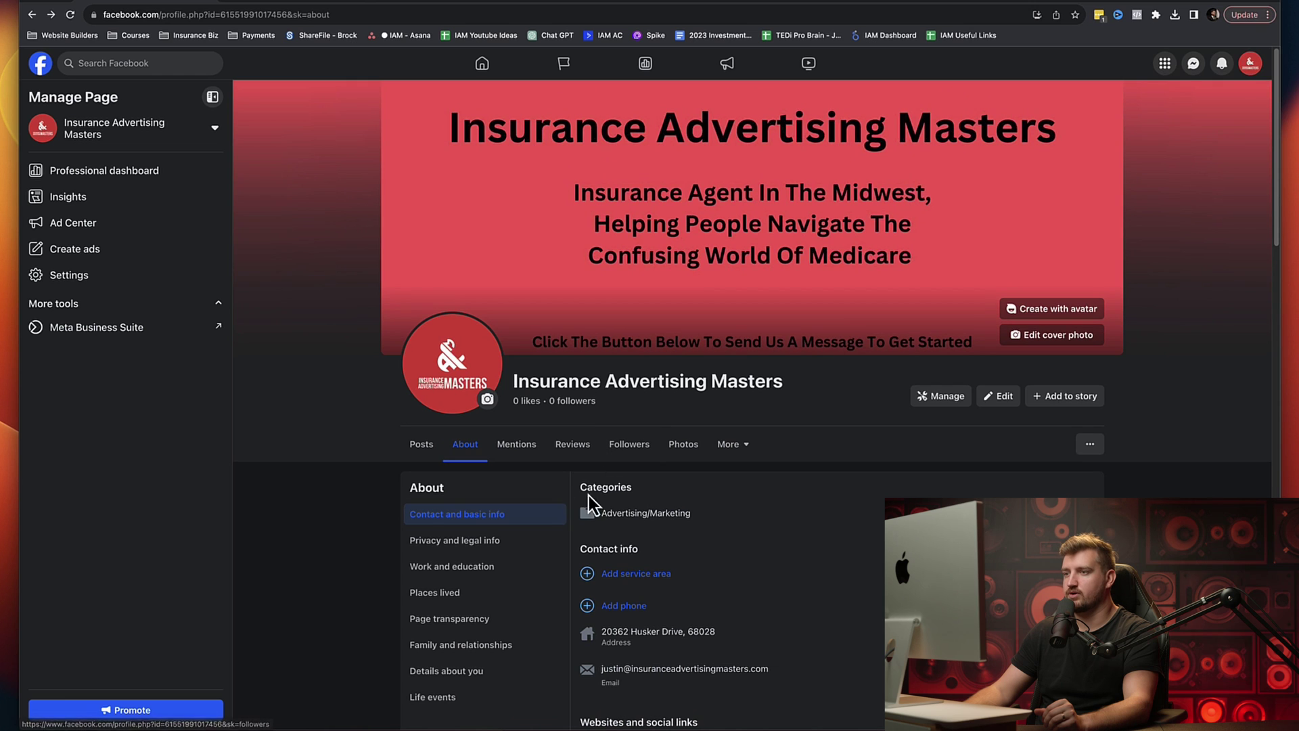
scroll(567, 495, down, 2)
click(466, 414)
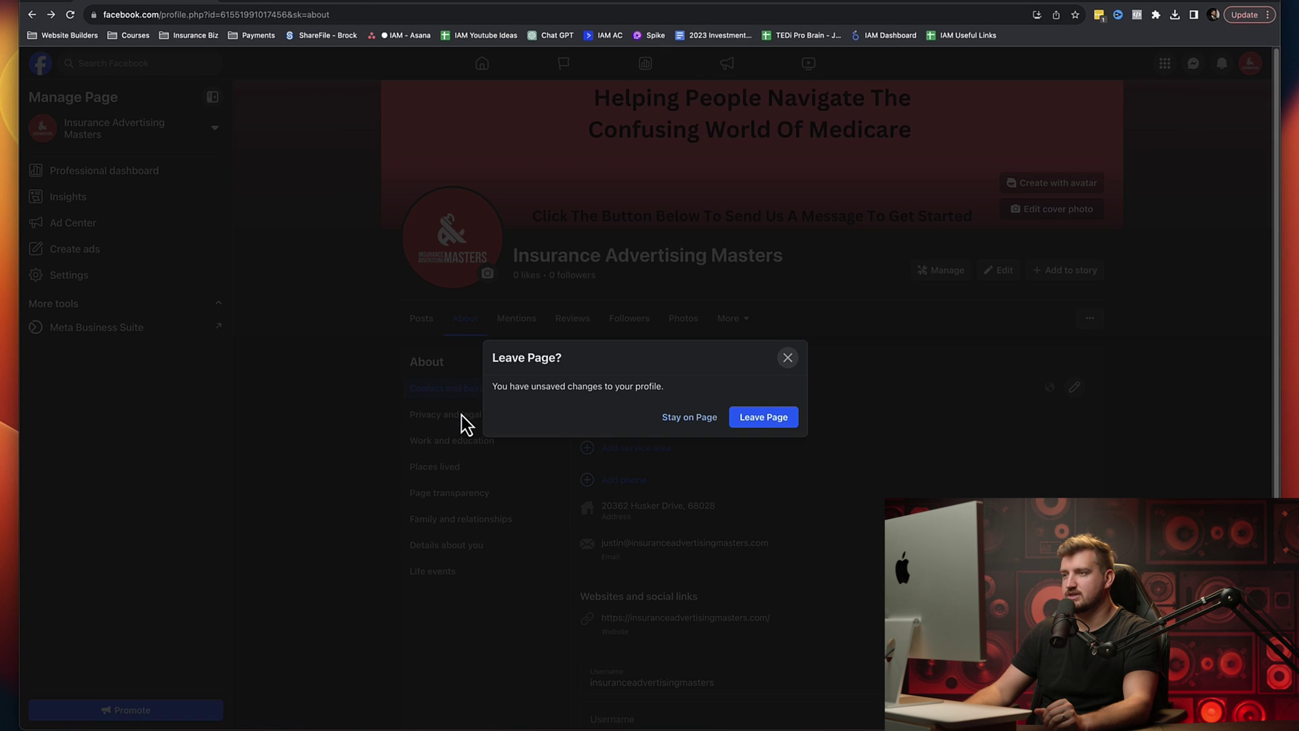
click(787, 359)
scroll(856, 393, down, 7)
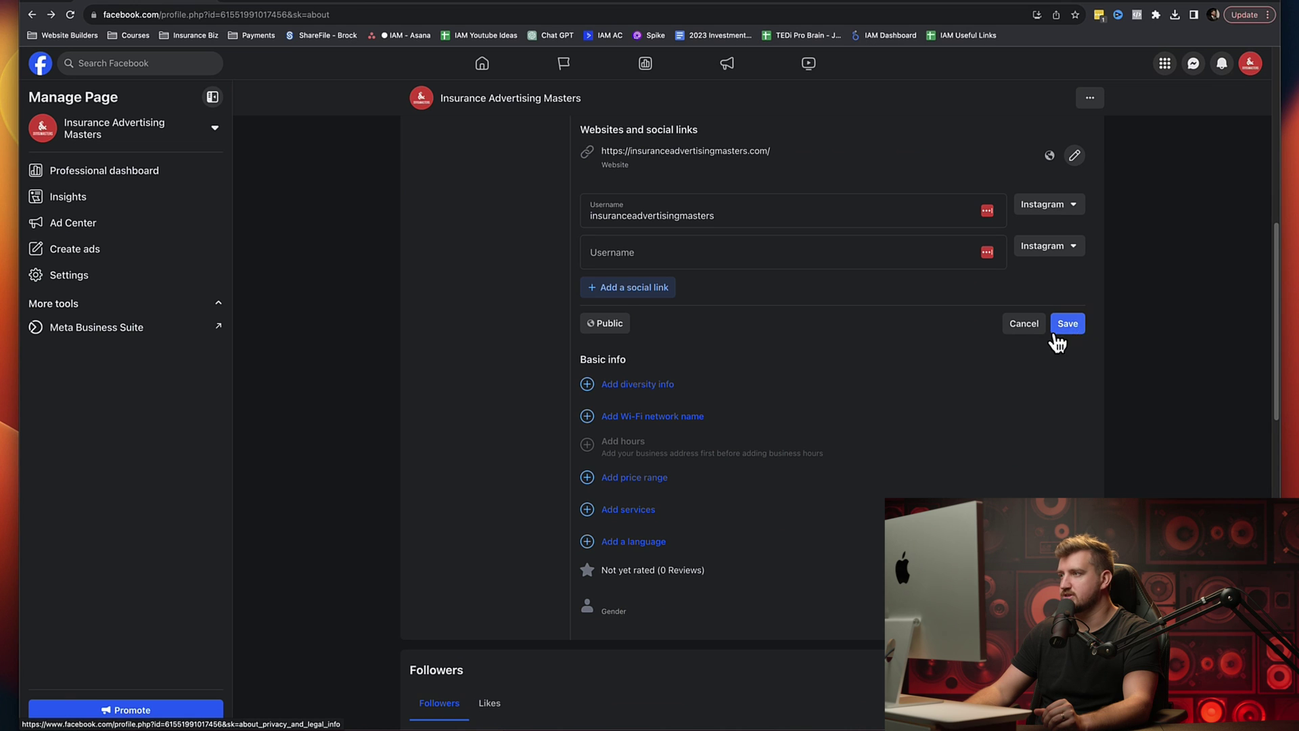
click(1060, 328)
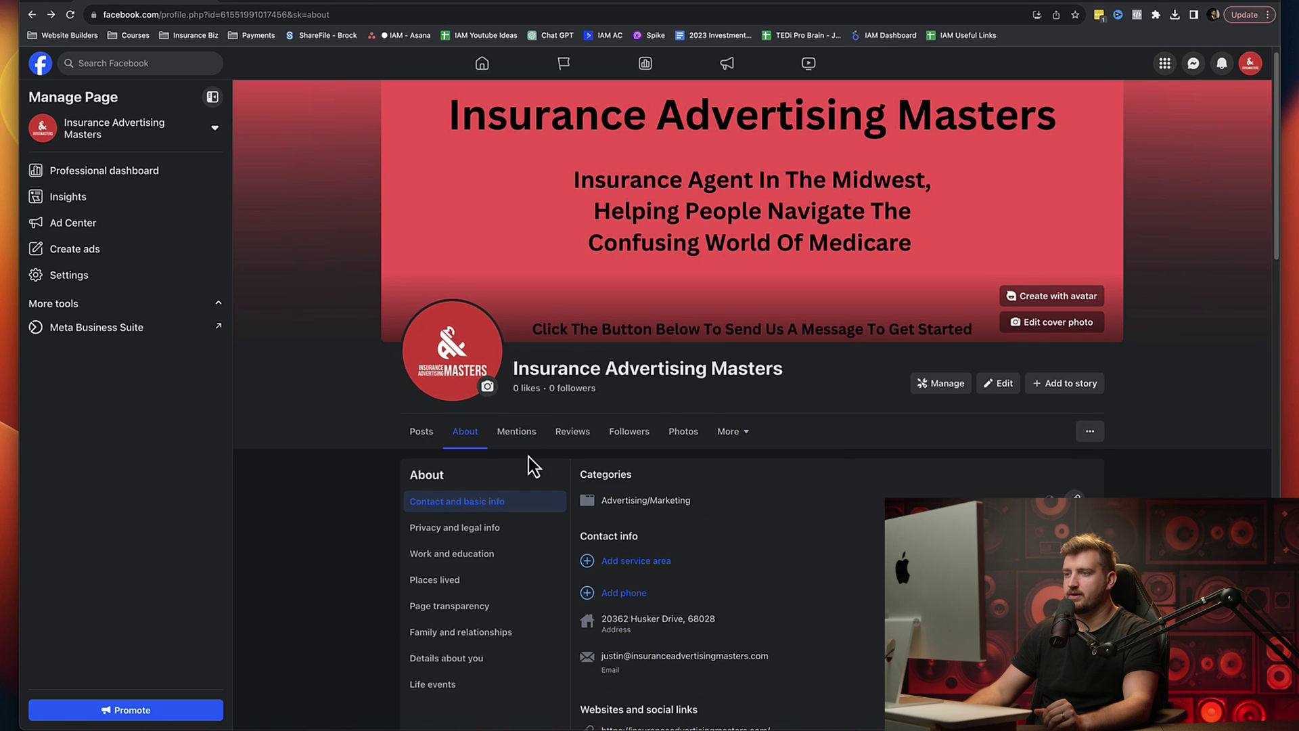
Step: Browse the About sections: privacy and legal info, work and education, Page transparency, family and relationships
click(474, 507)
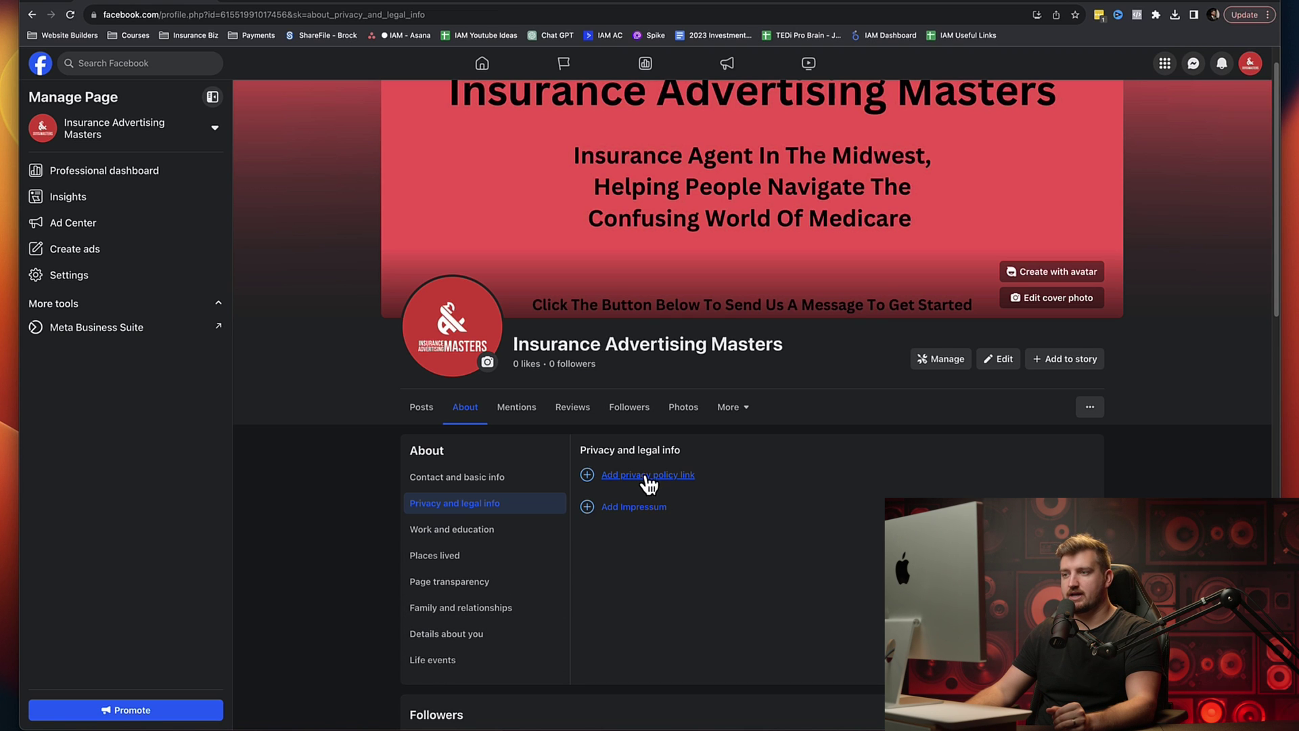
click(465, 532)
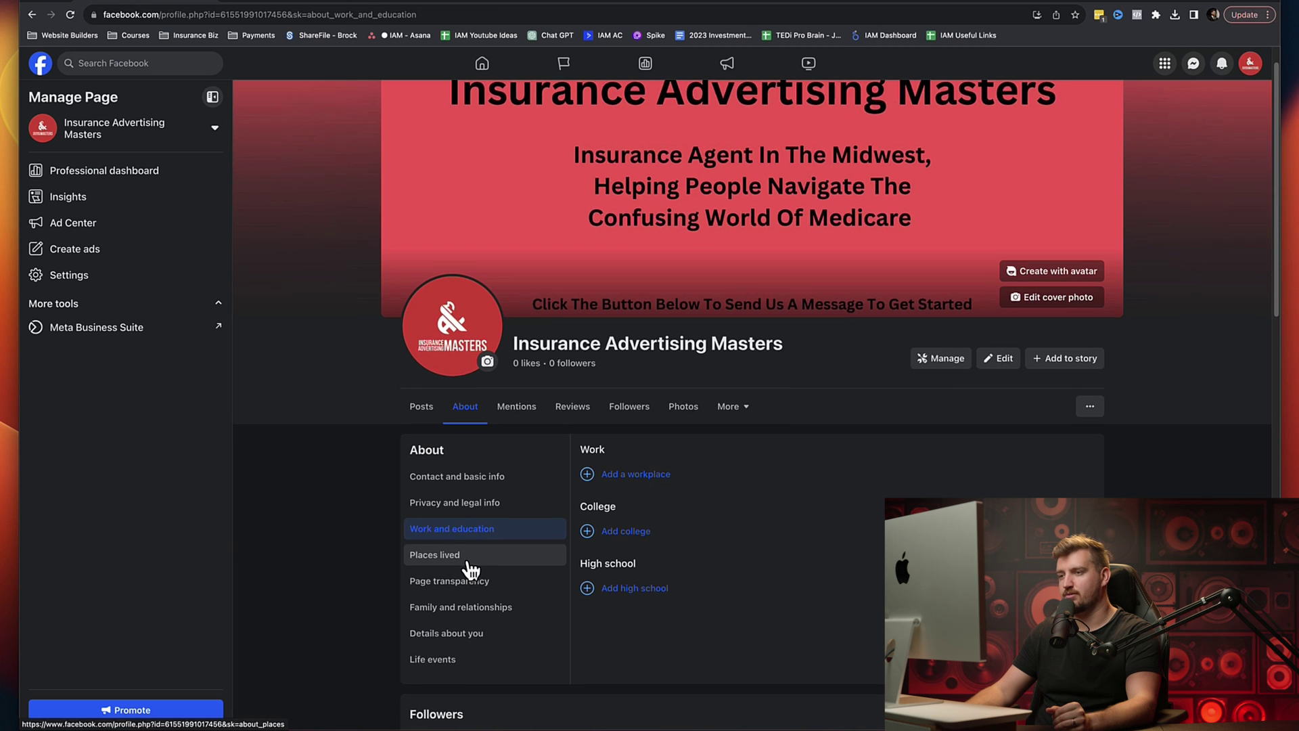
scroll(460, 572, down, 1)
click(448, 571)
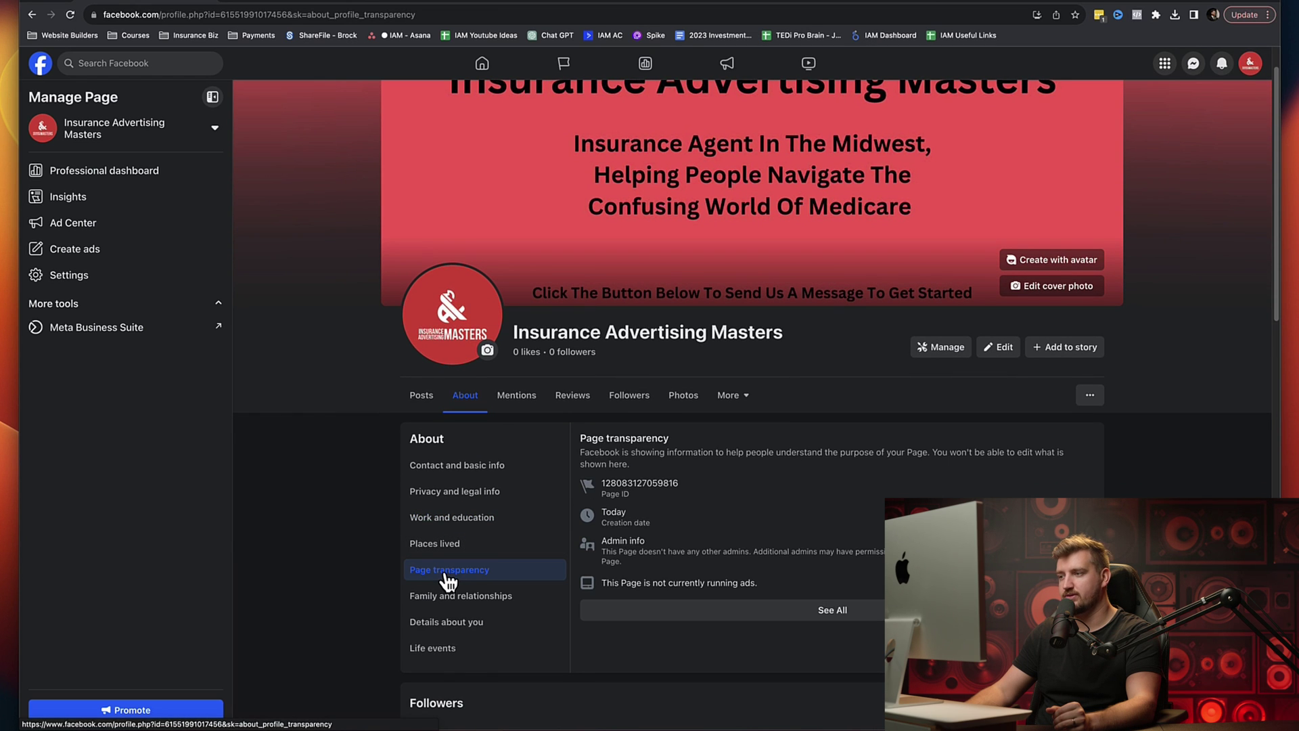
scroll(452, 582, down, 1)
click(454, 585)
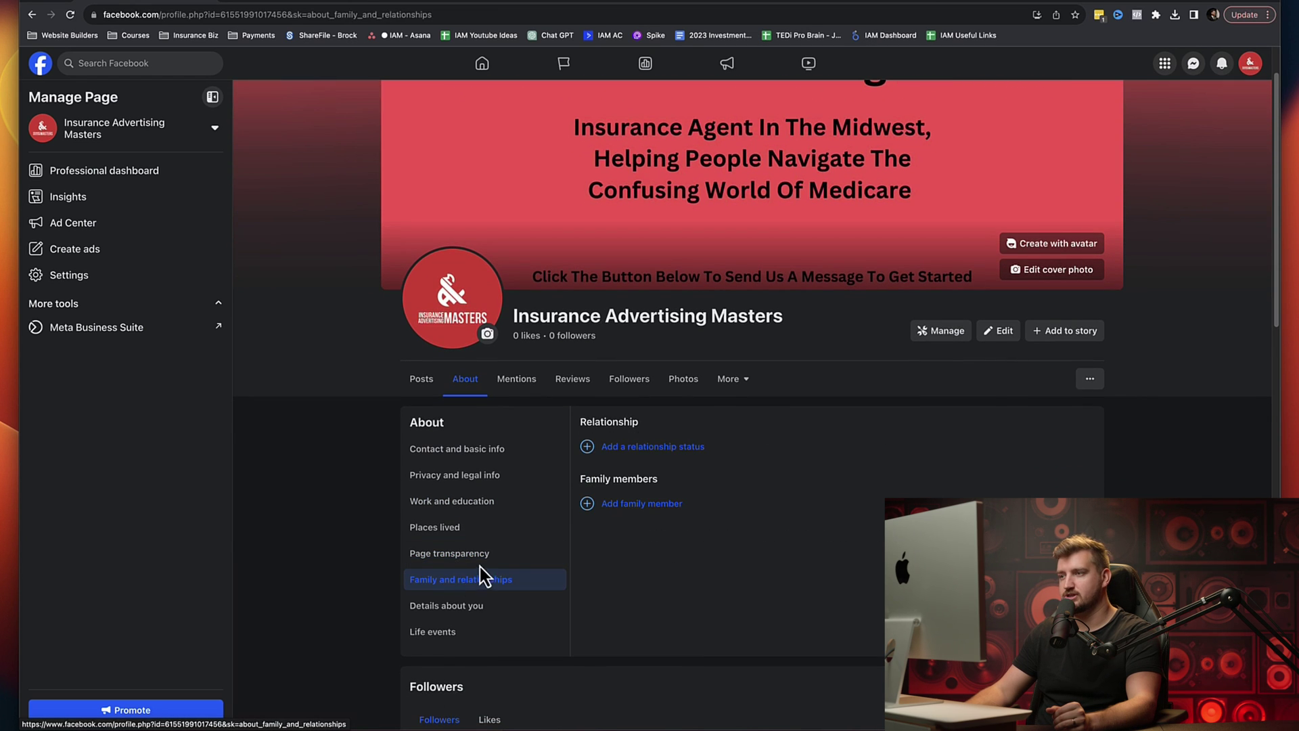
Step: Open the About you description box under Details about you, then move to ChatGPT
scroll(481, 568, down, 2)
click(463, 570)
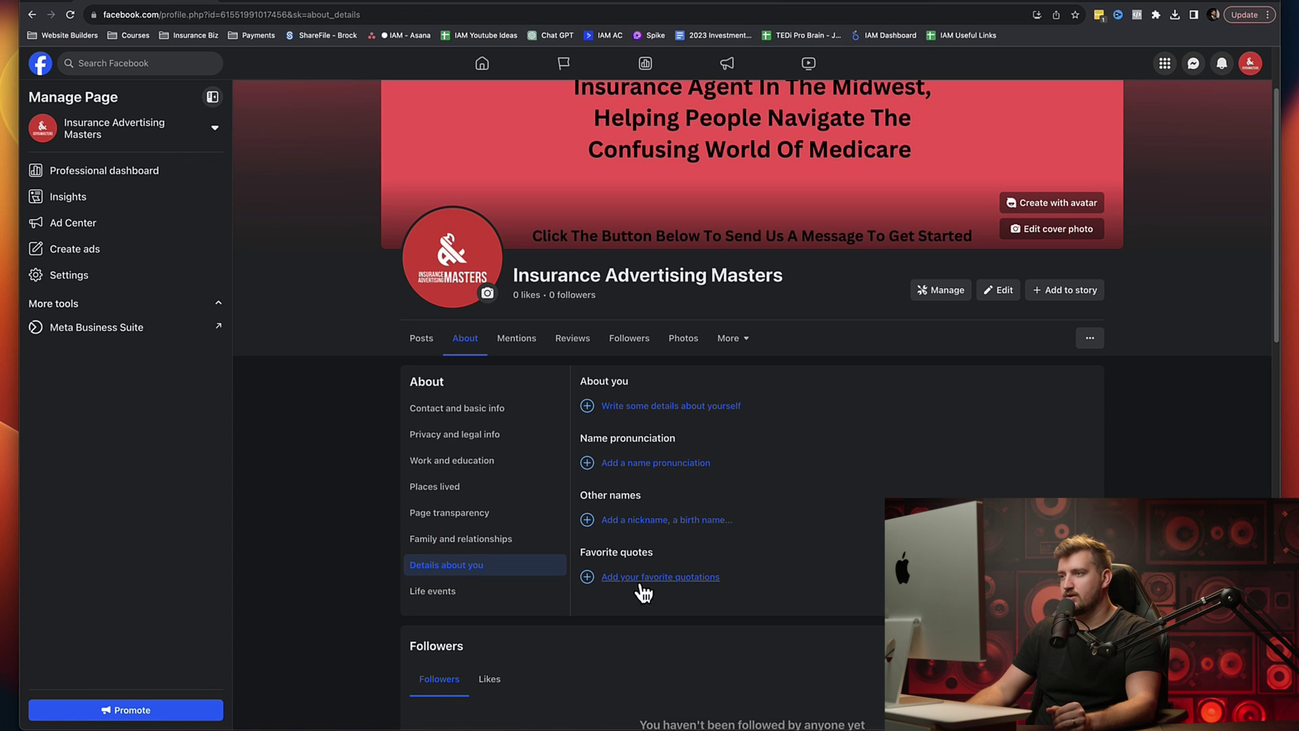
click(666, 409)
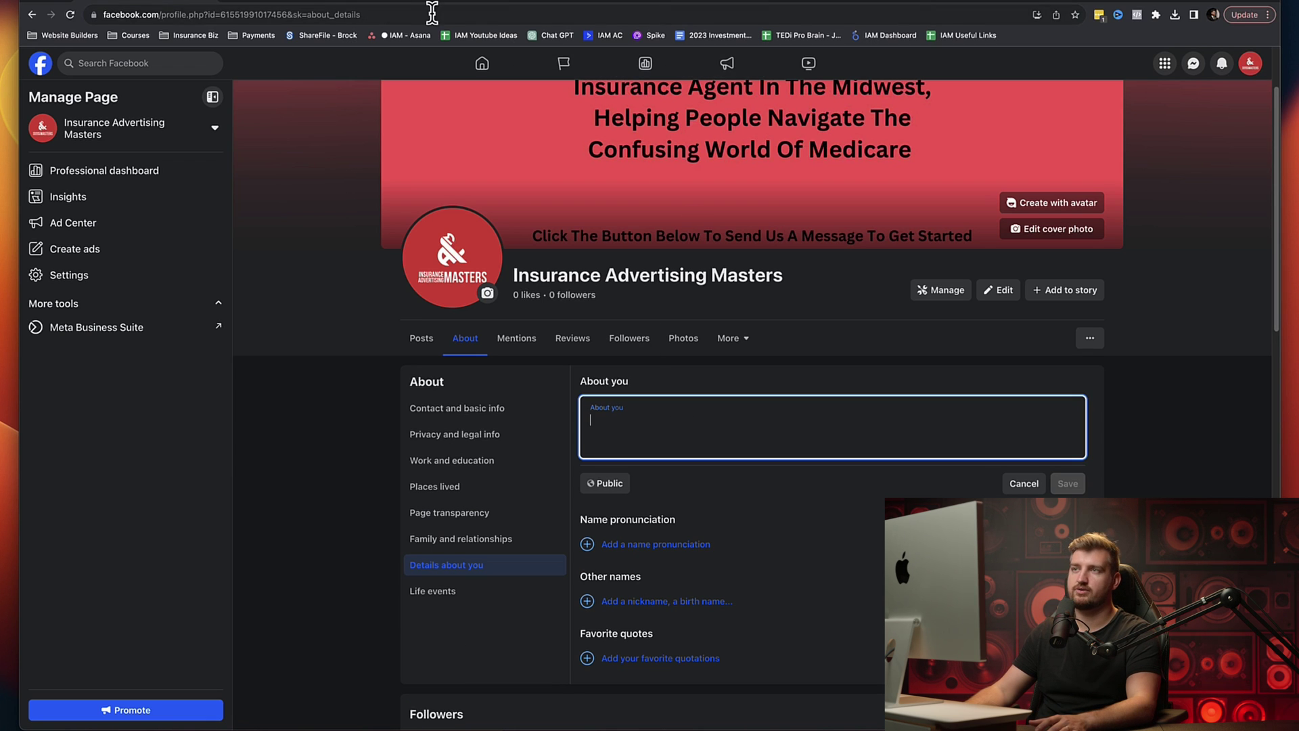
click(298, 5)
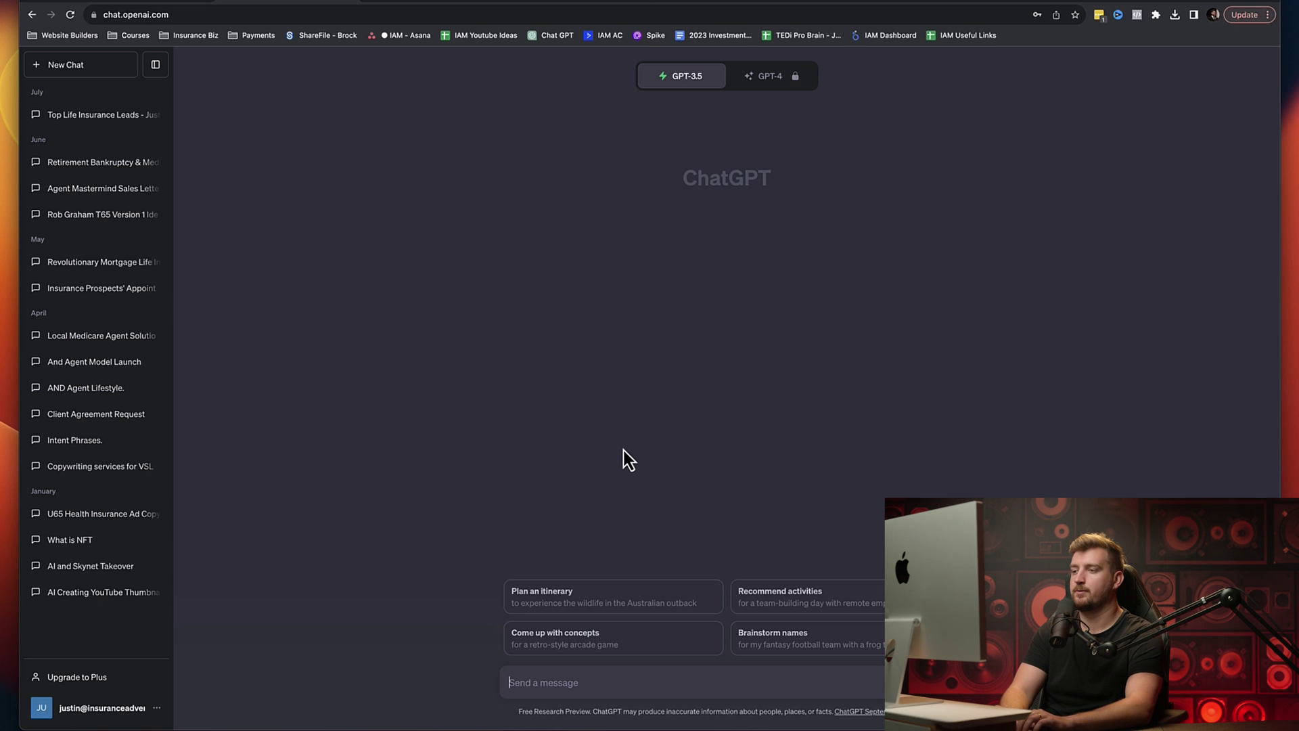
Step: Ask ChatGPT for an About paragraph on helping insurance agents get appointments via Facebook ads, YouTube ads and funnels
text(create)
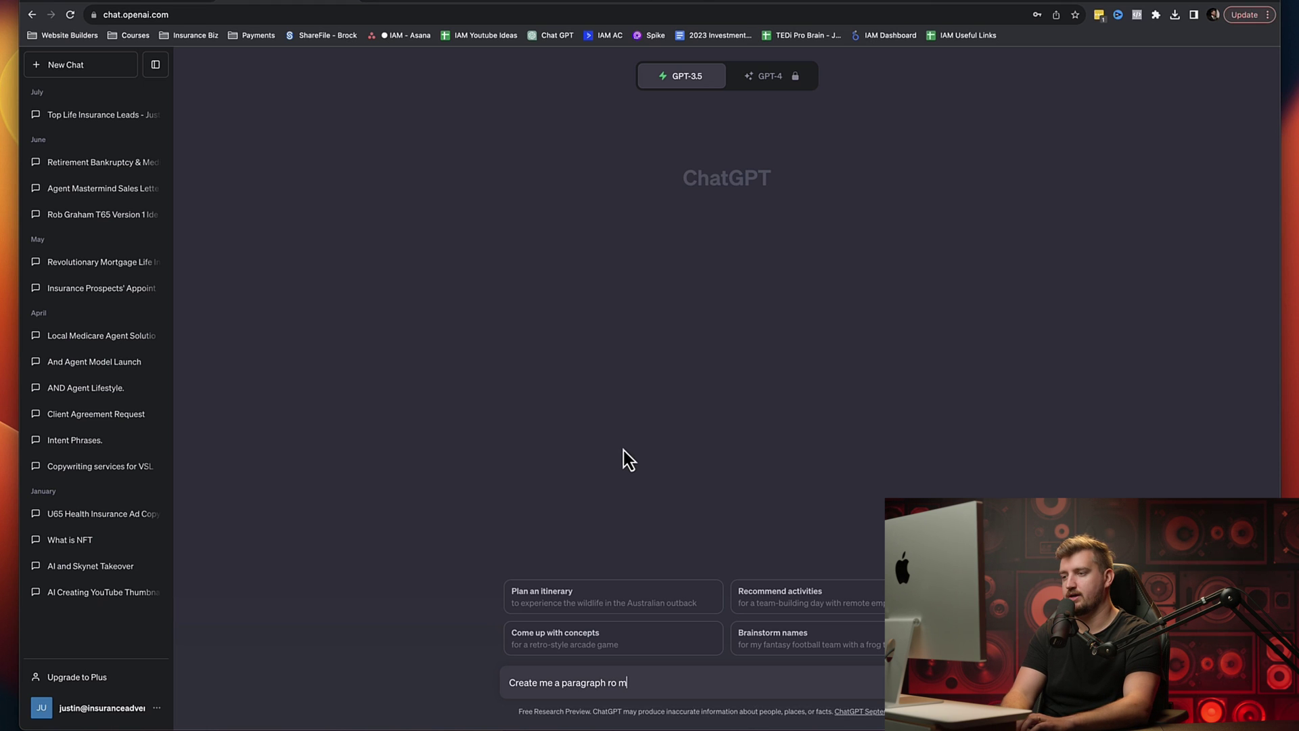
text(me a paragraph for my about section on facebo)
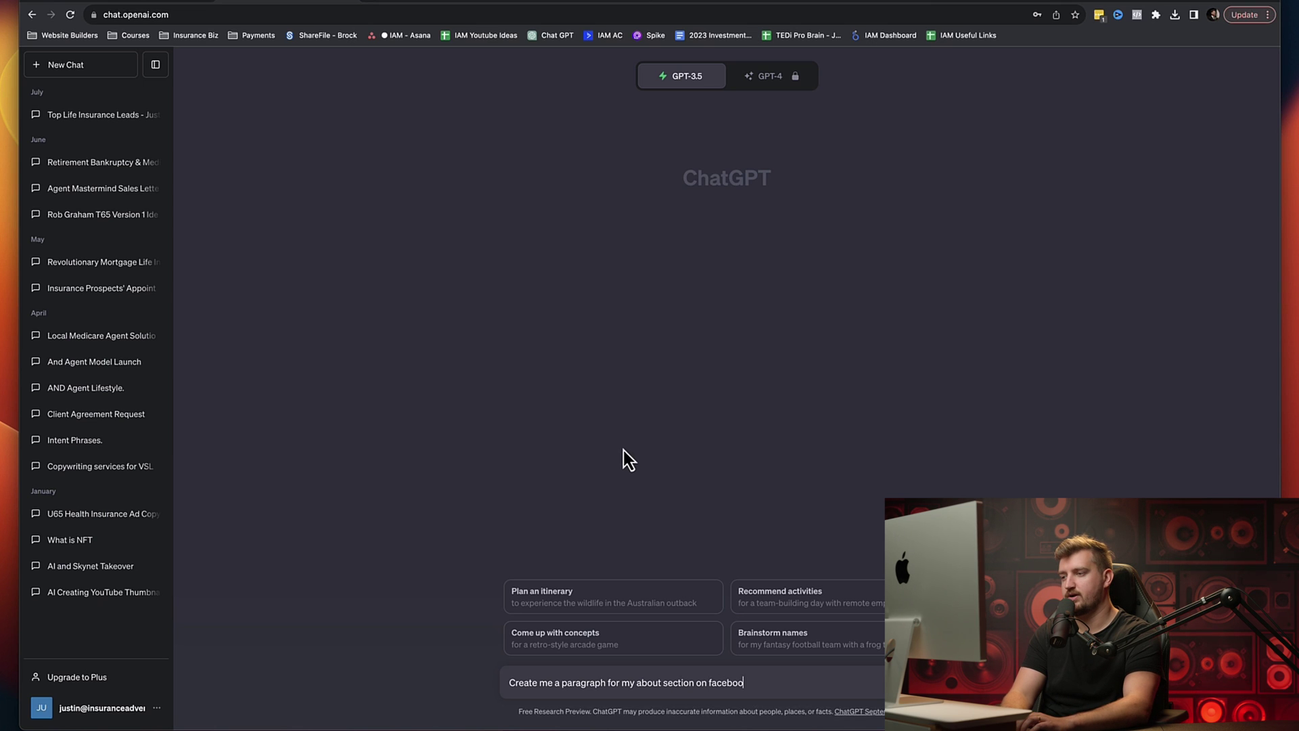
key(BackSpace)
key(BackSpace)
key(BackSpace)
key(BackSpace)
key(BackSpace)
key(BackSpace)
text(my facebook page for my business)
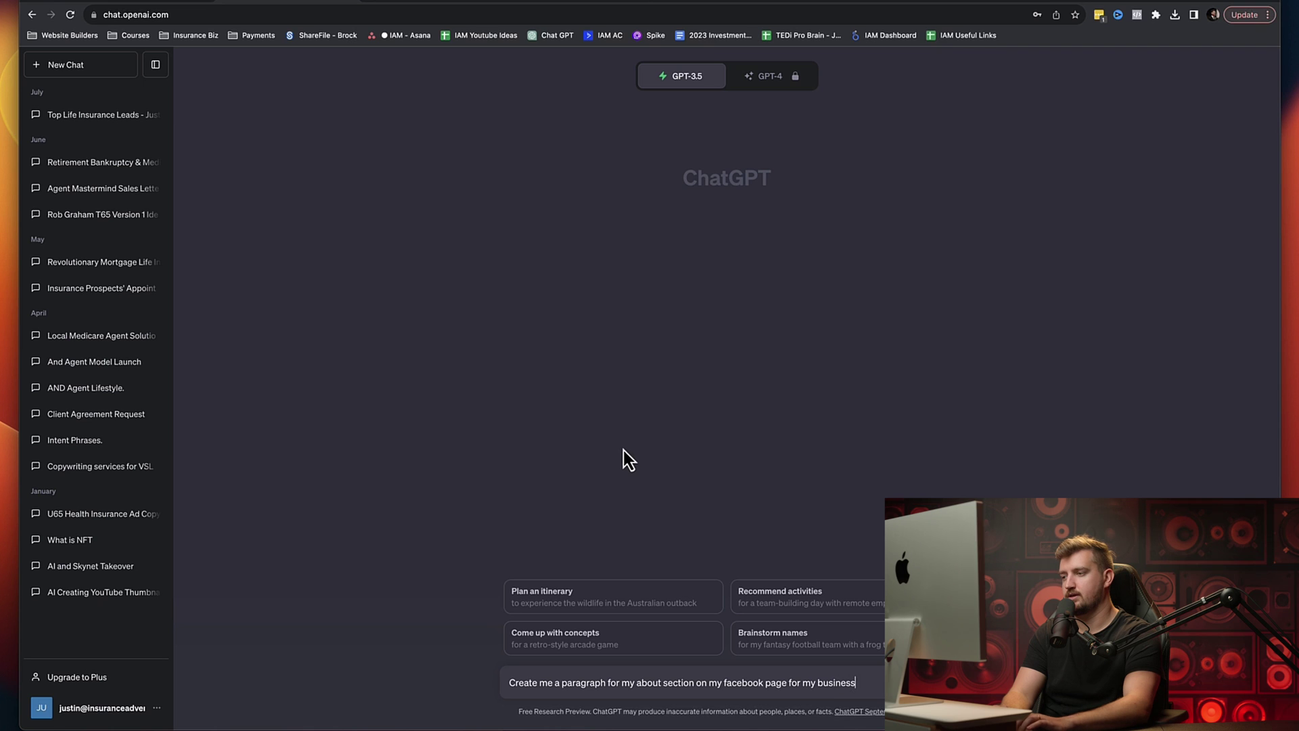
text(advertising masters that teaches)
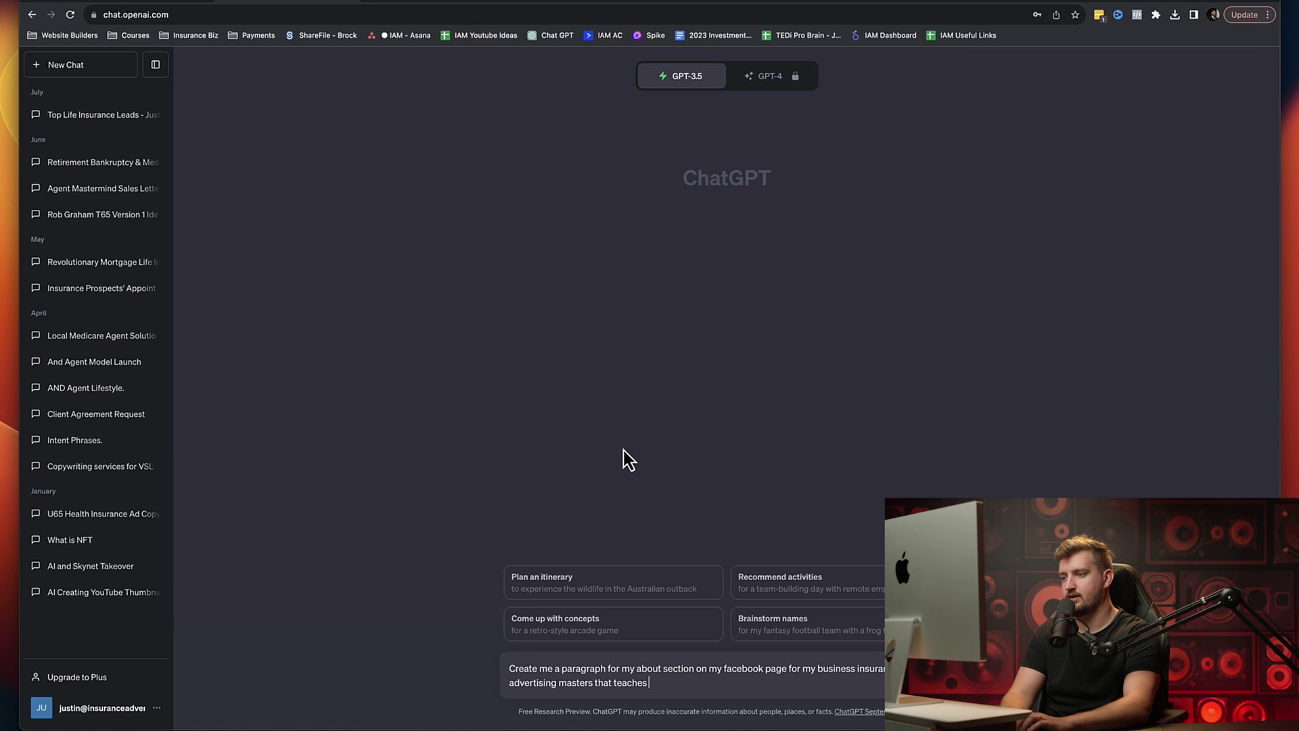
text( insurnace age)
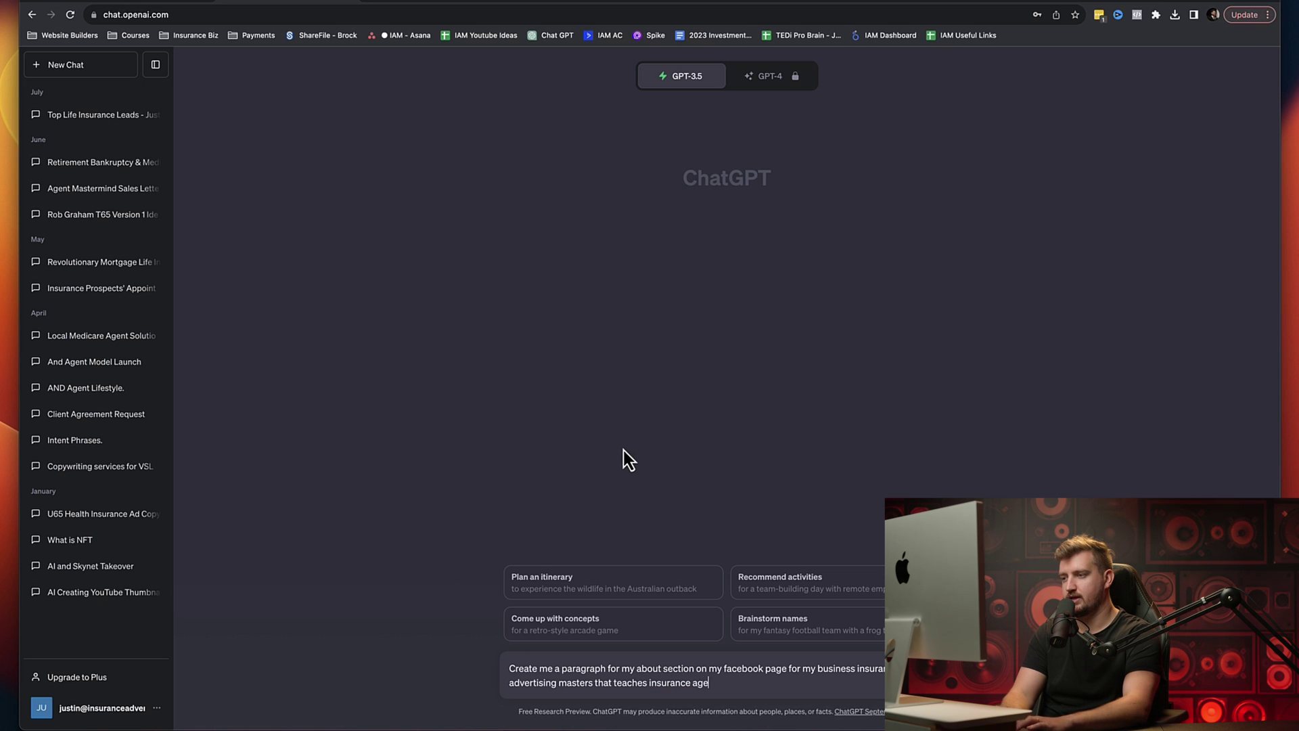
text(nts how to generate inbou)
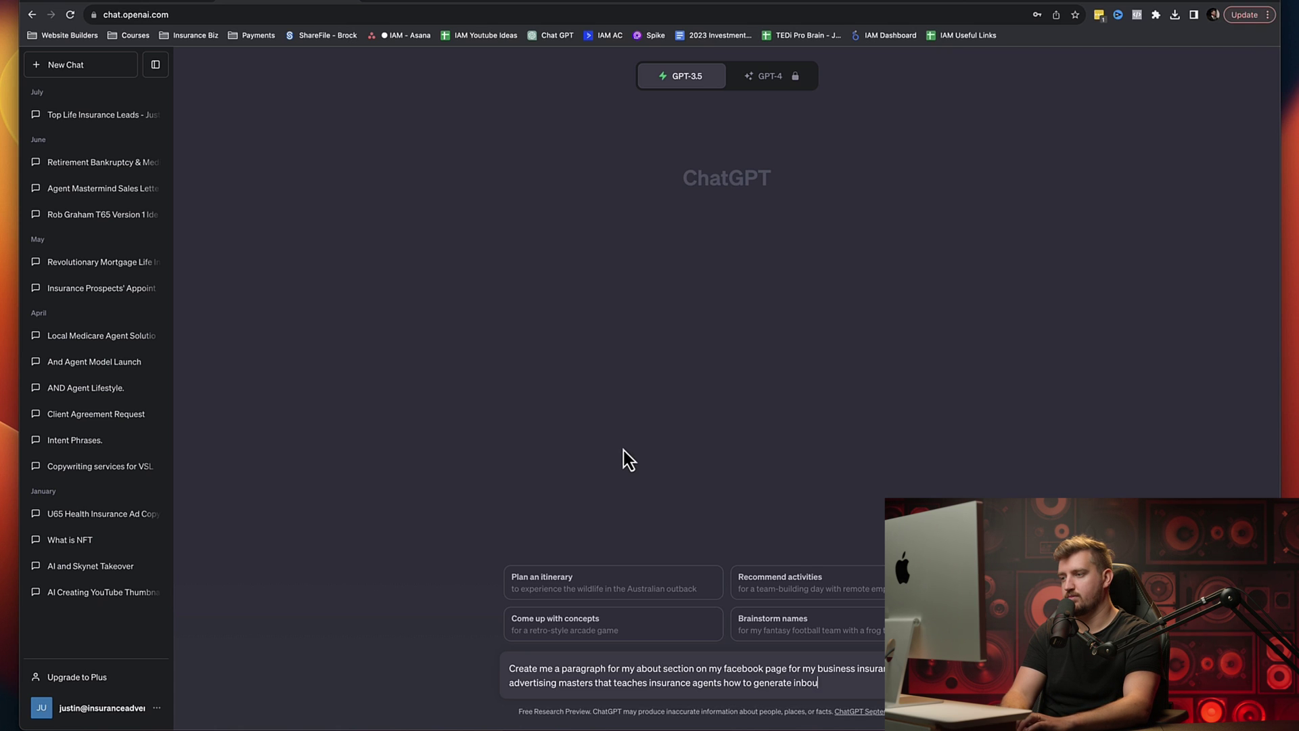
text(nd appon)
key(BackSpace)
text(intment)
text(s from facebo)
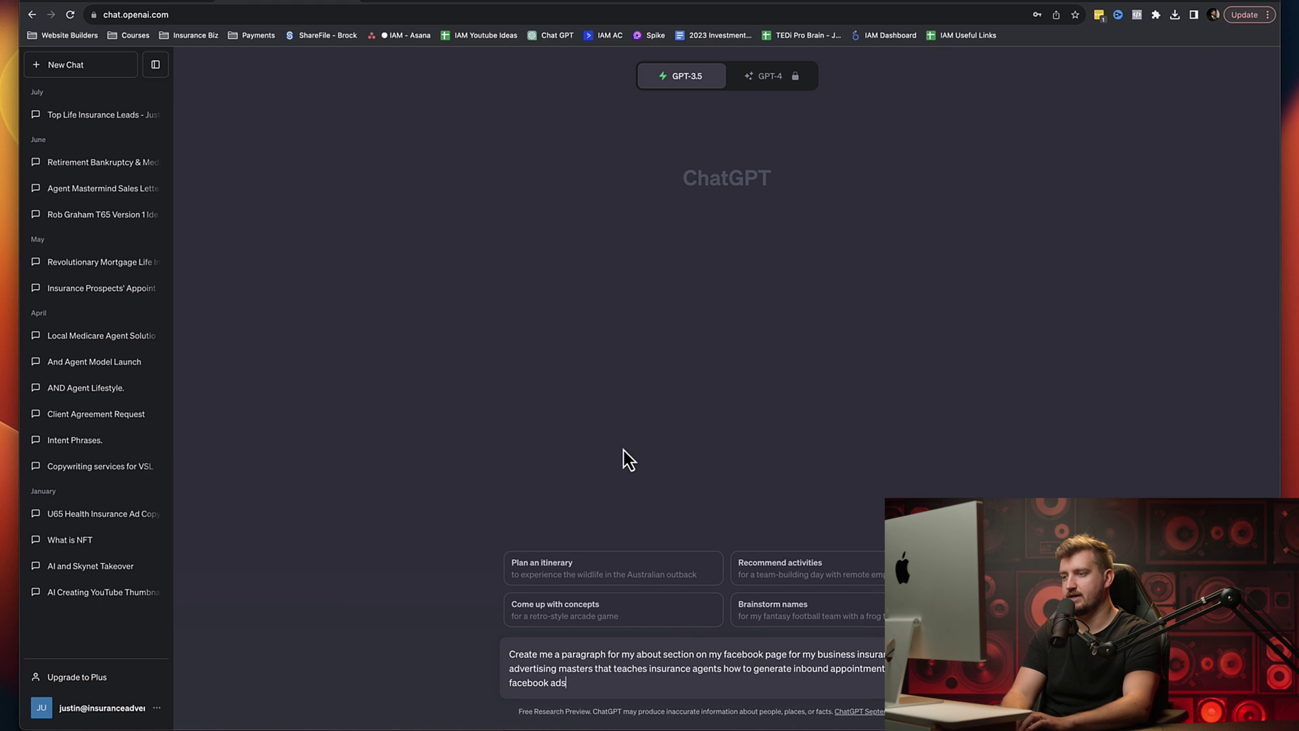
text(ube ads and funnels)
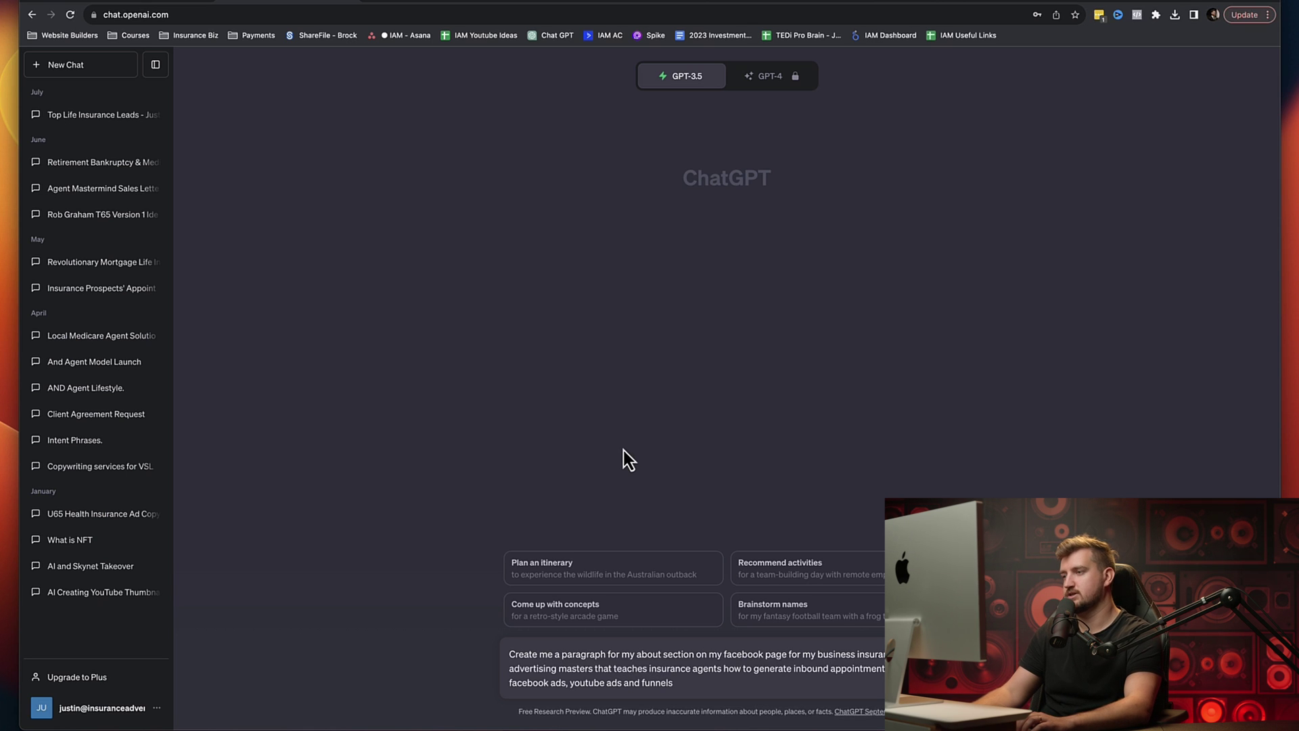
key(Return)
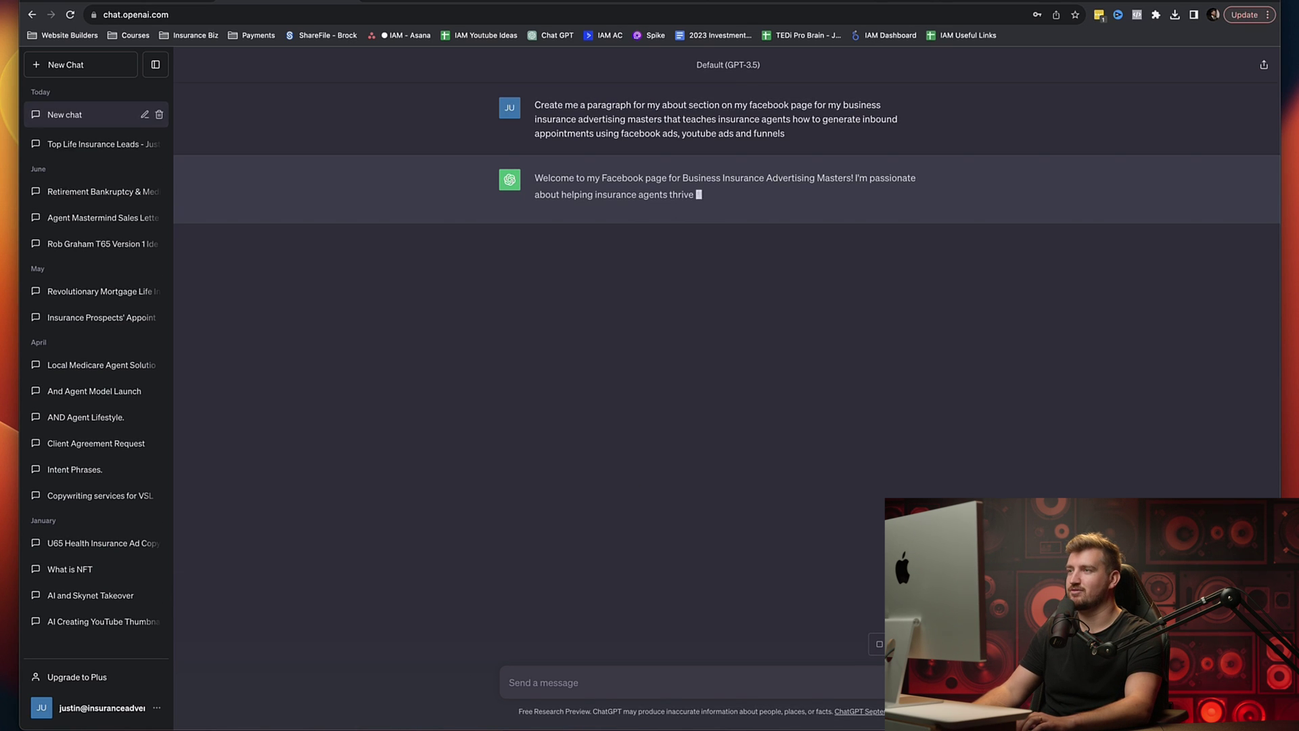
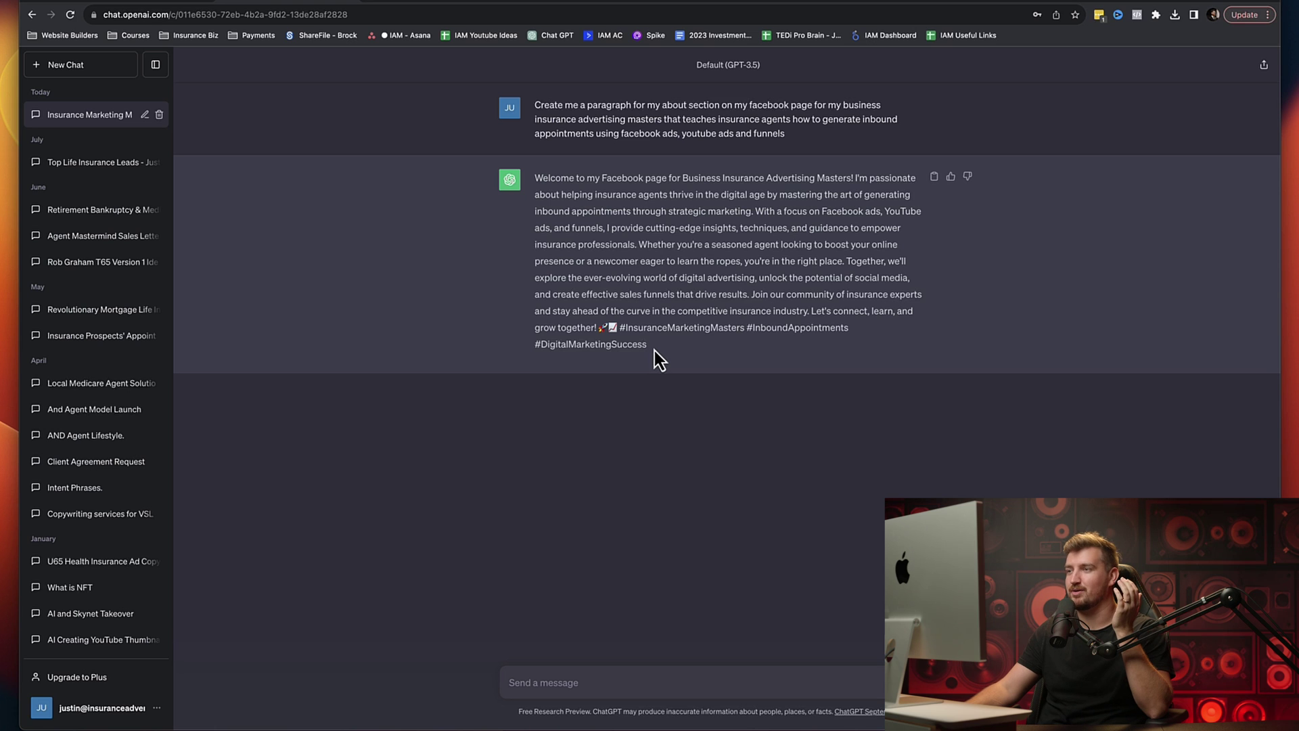
Step: Select and copy ChatGPT's full About paragraph for Business Insurance Advertising Masters
drag(640, 336, 523, 190)
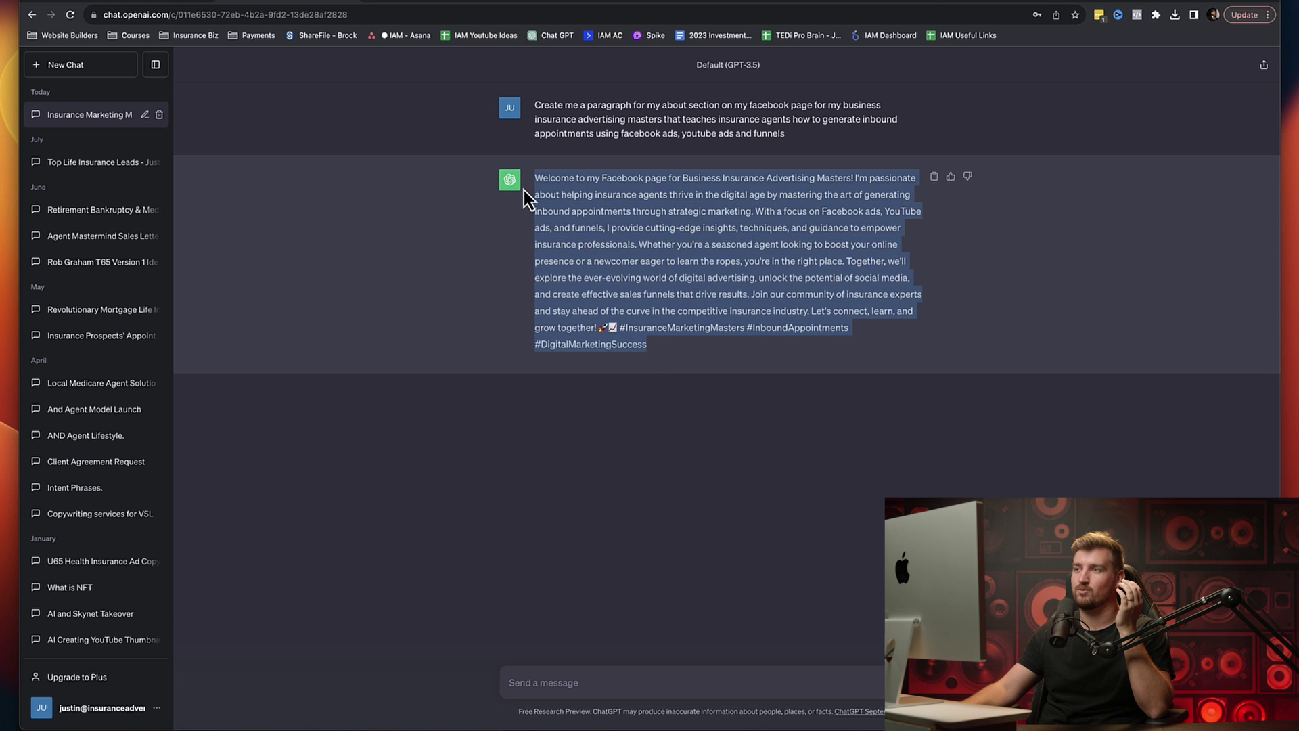
right_click(604, 207)
click(636, 231)
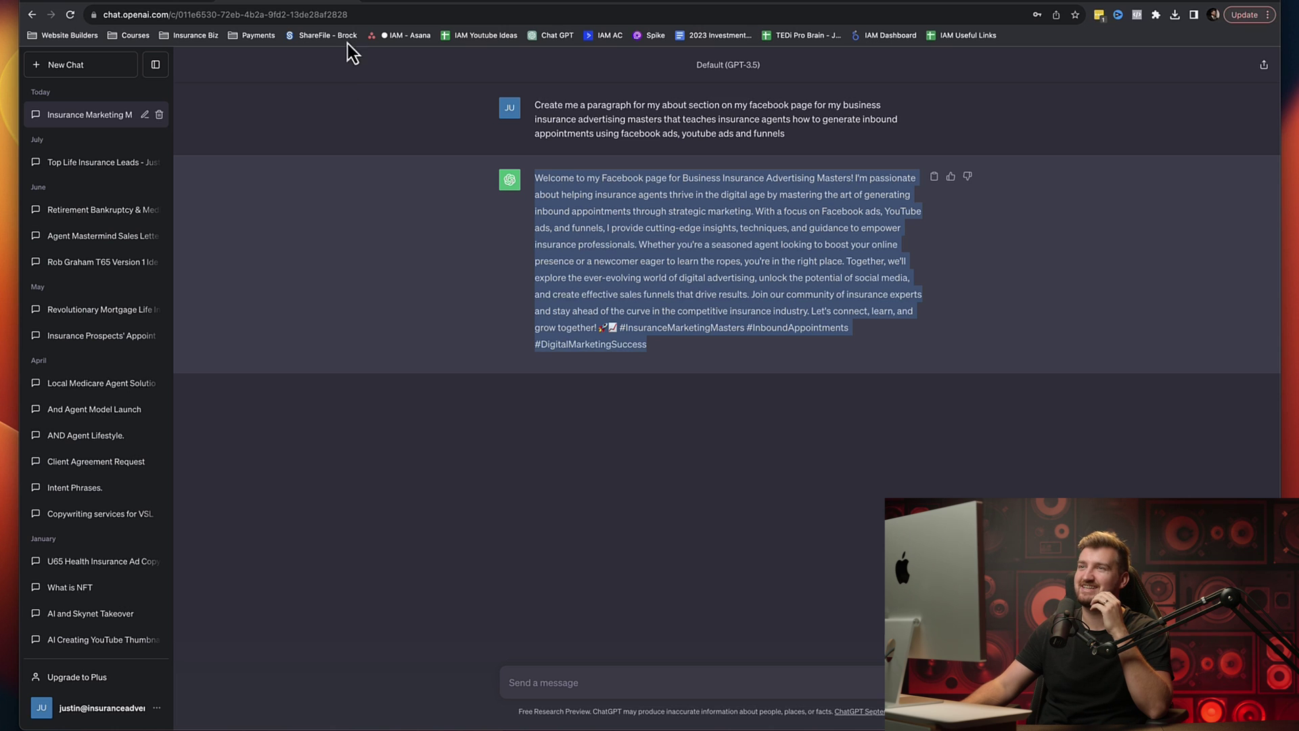
Step: Paste the ChatGPT paragraph into About you and reword it to open 'Welcome to my Business Facebook page'
click(146, 7)
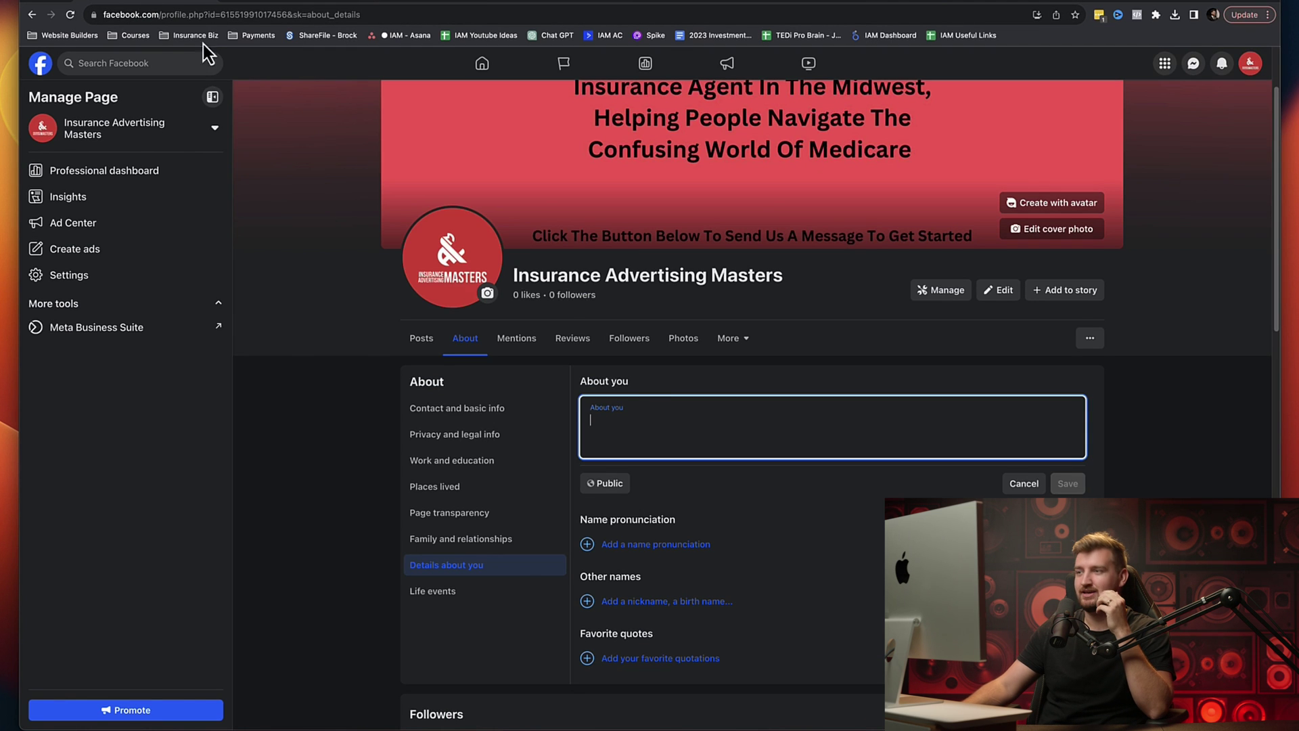
right_click(605, 433)
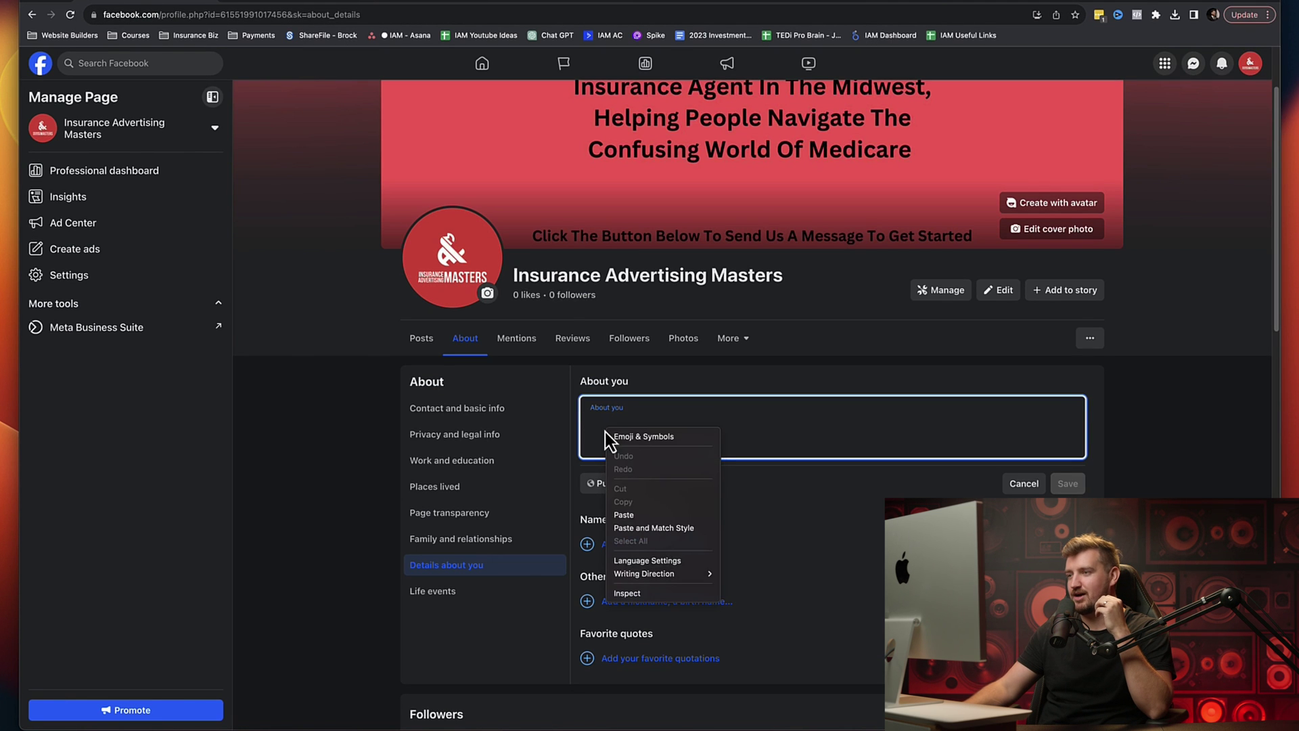
click(650, 515)
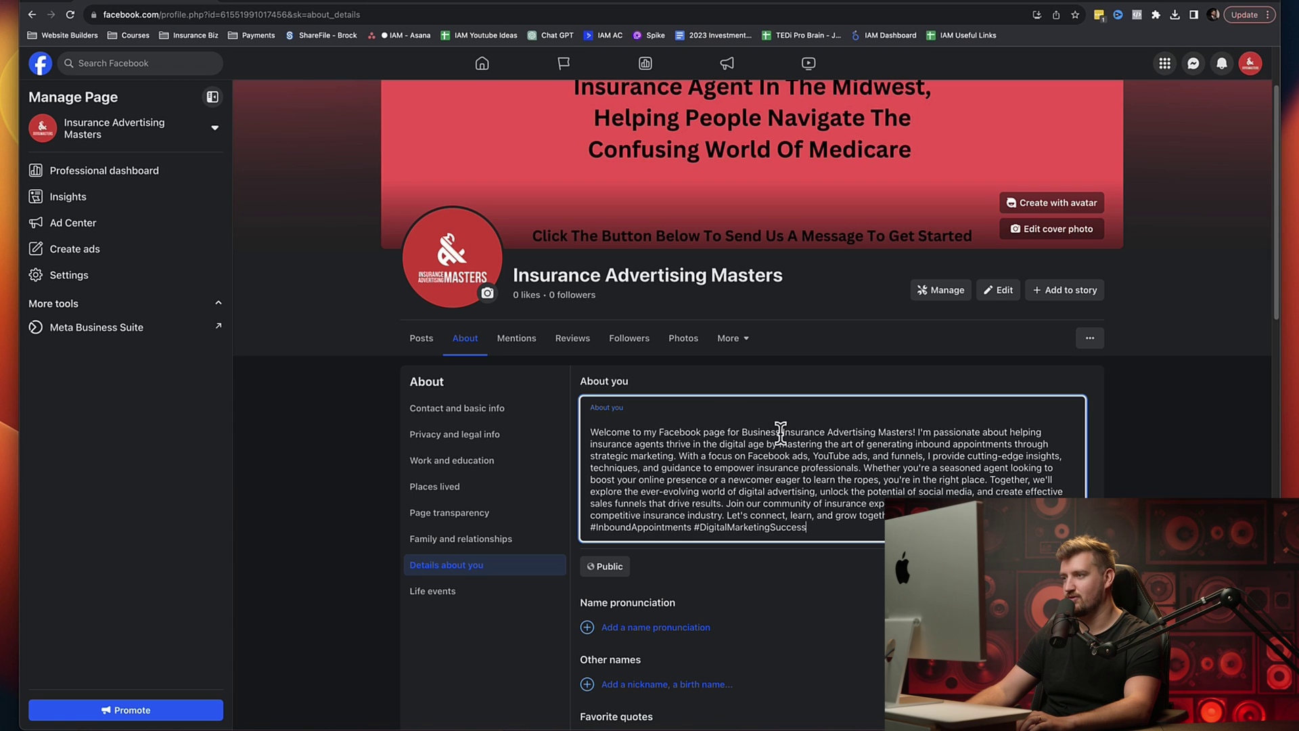
drag(781, 432, 659, 431)
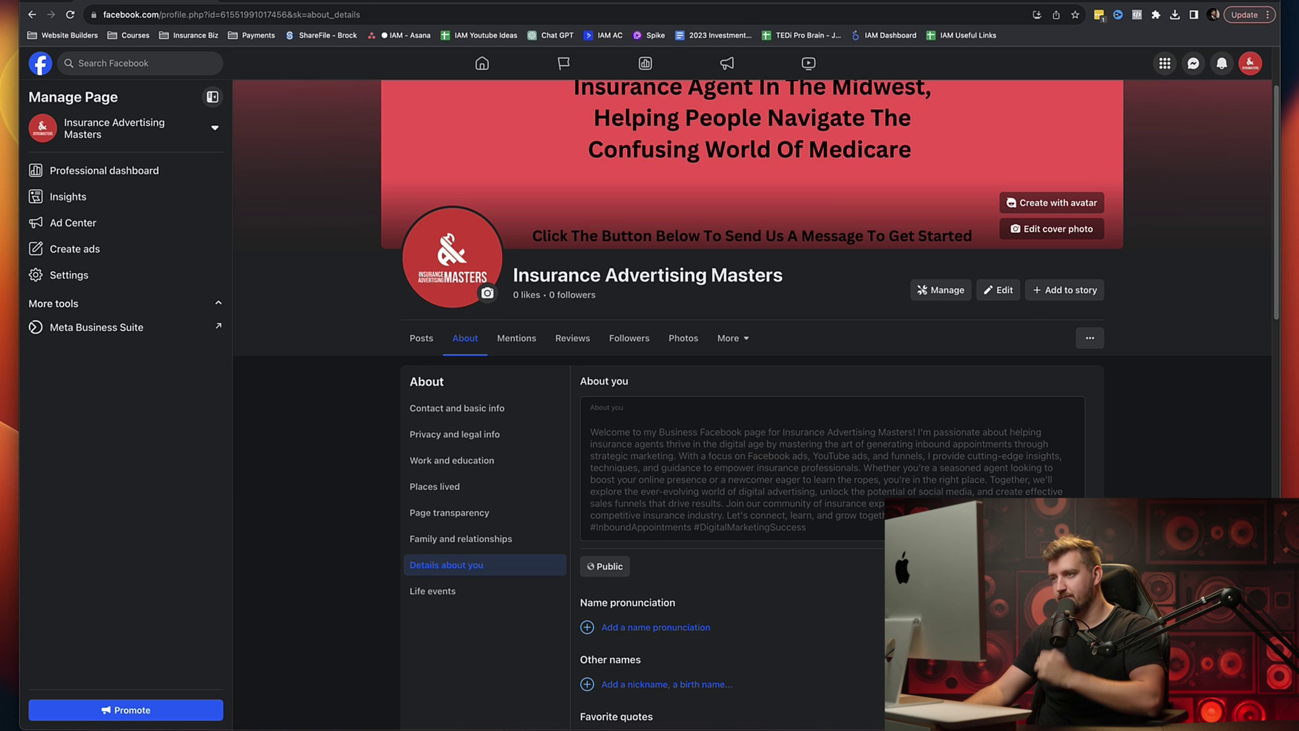
scroll(446, 453, up, 3)
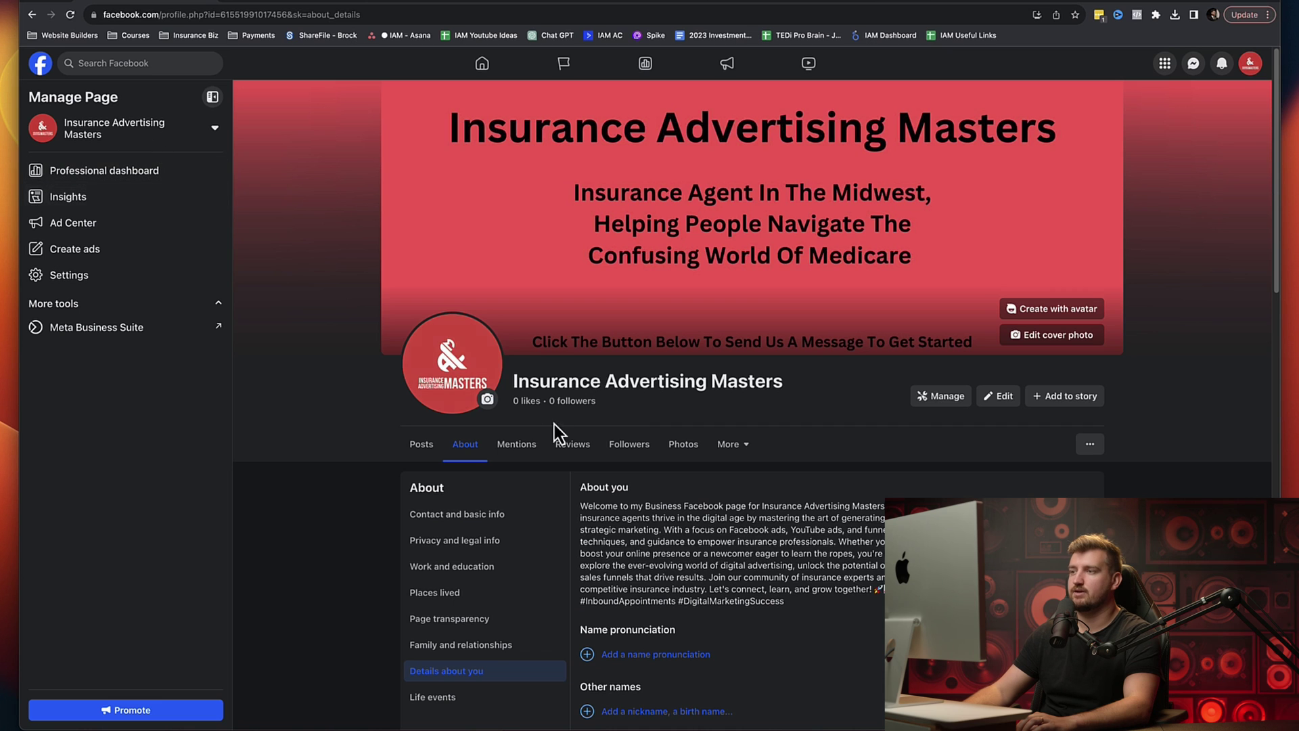
Step: Switch to the Page's Posts view and scroll through it
click(421, 449)
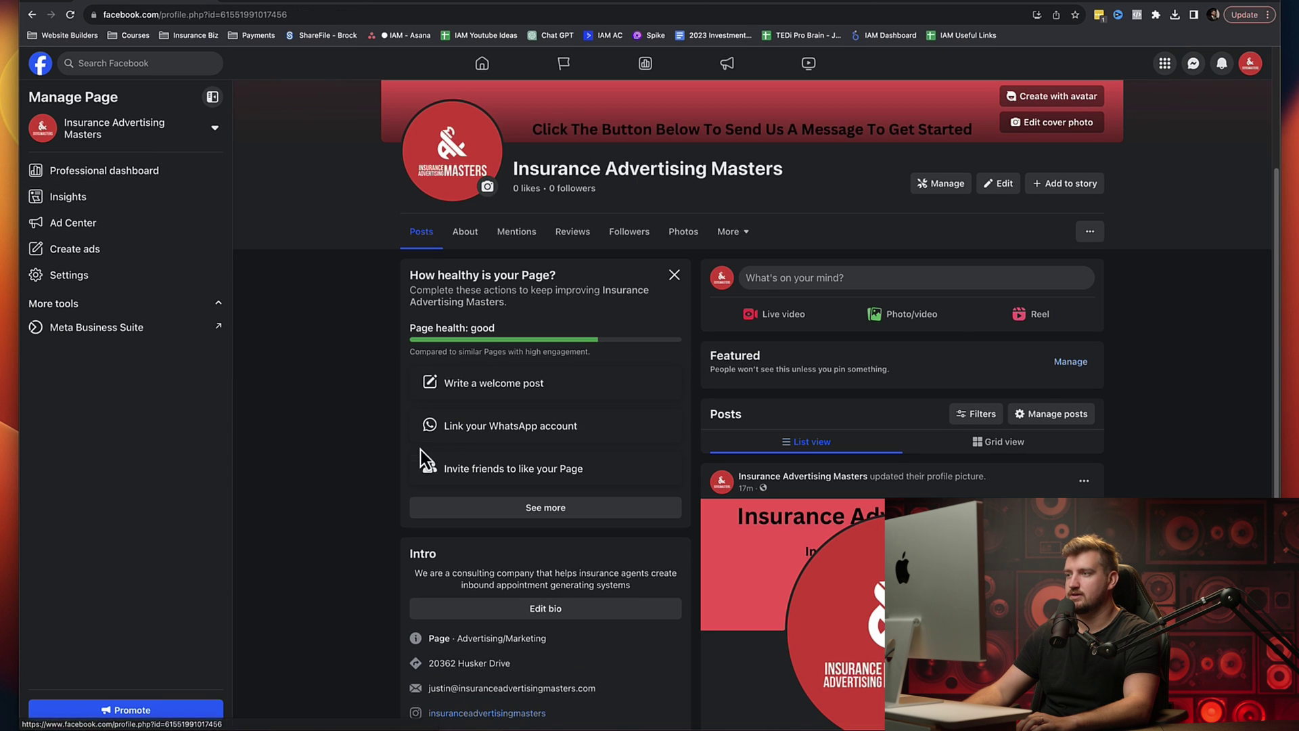
scroll(632, 420, down, 3)
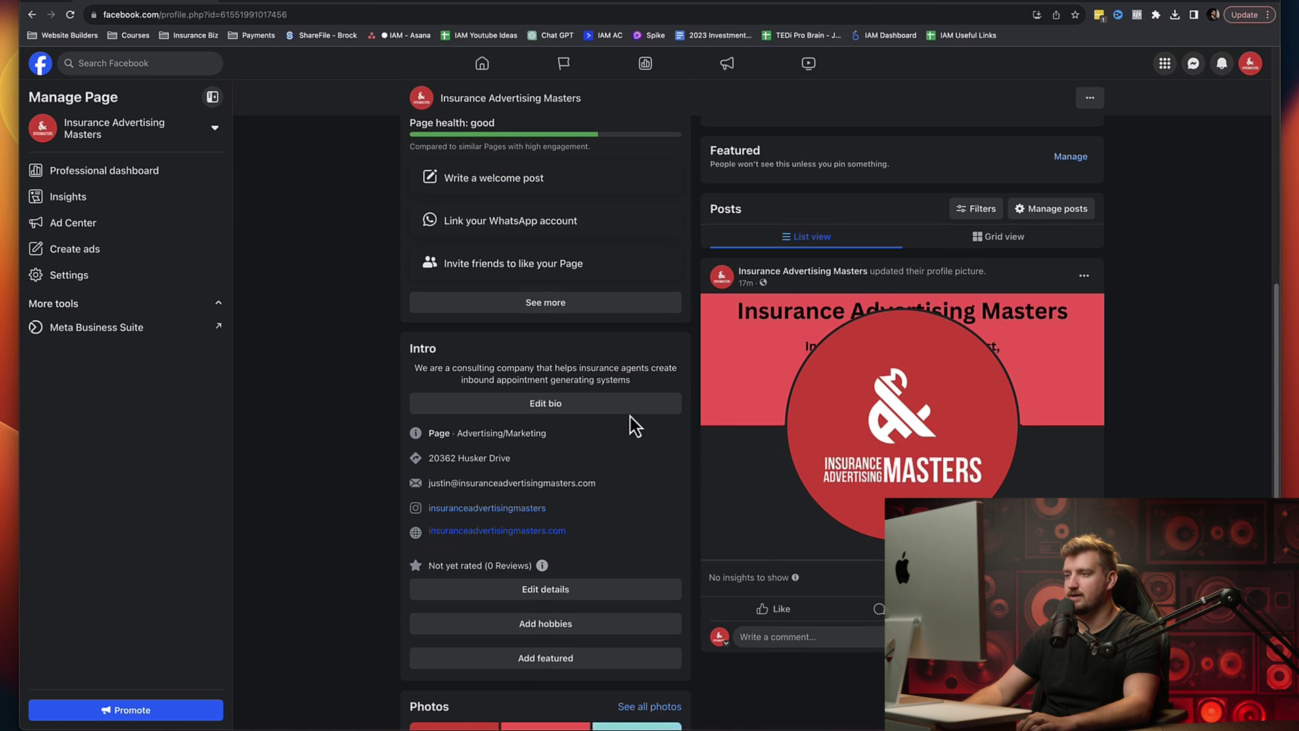
scroll(631, 416, down, 2)
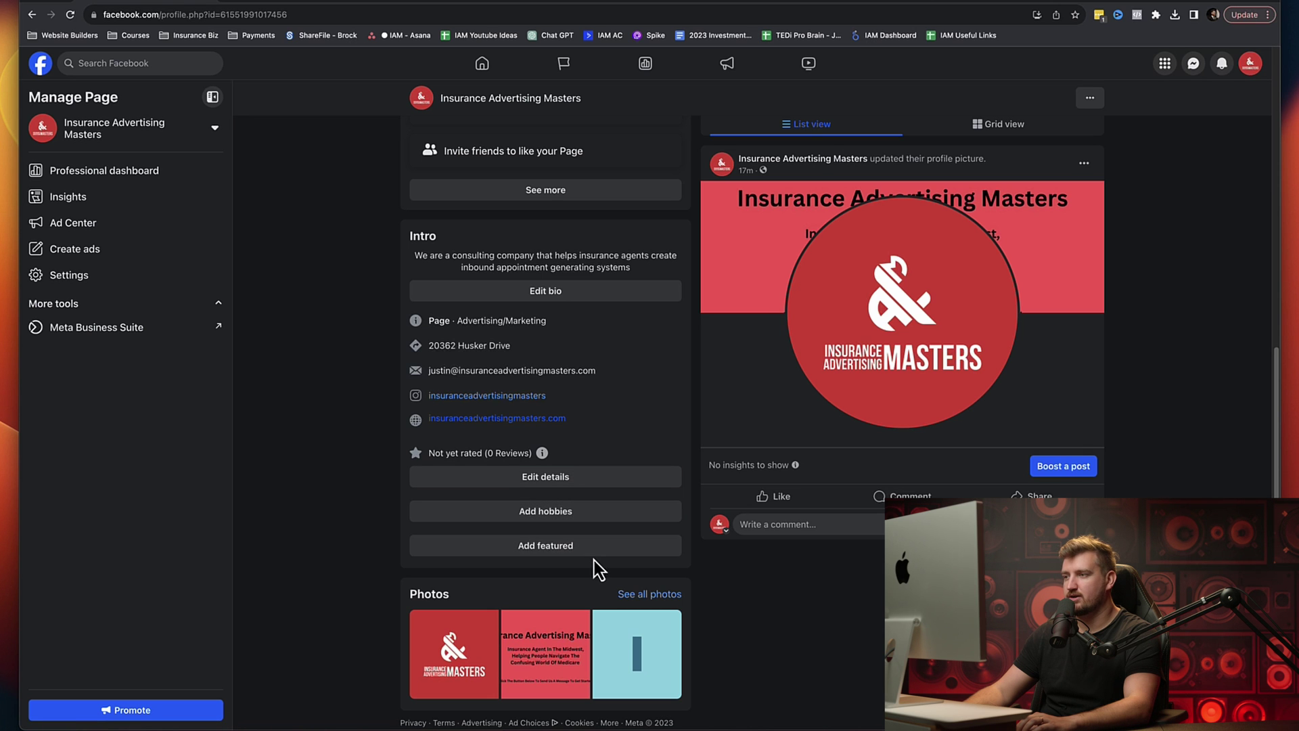
scroll(690, 536, up, 6)
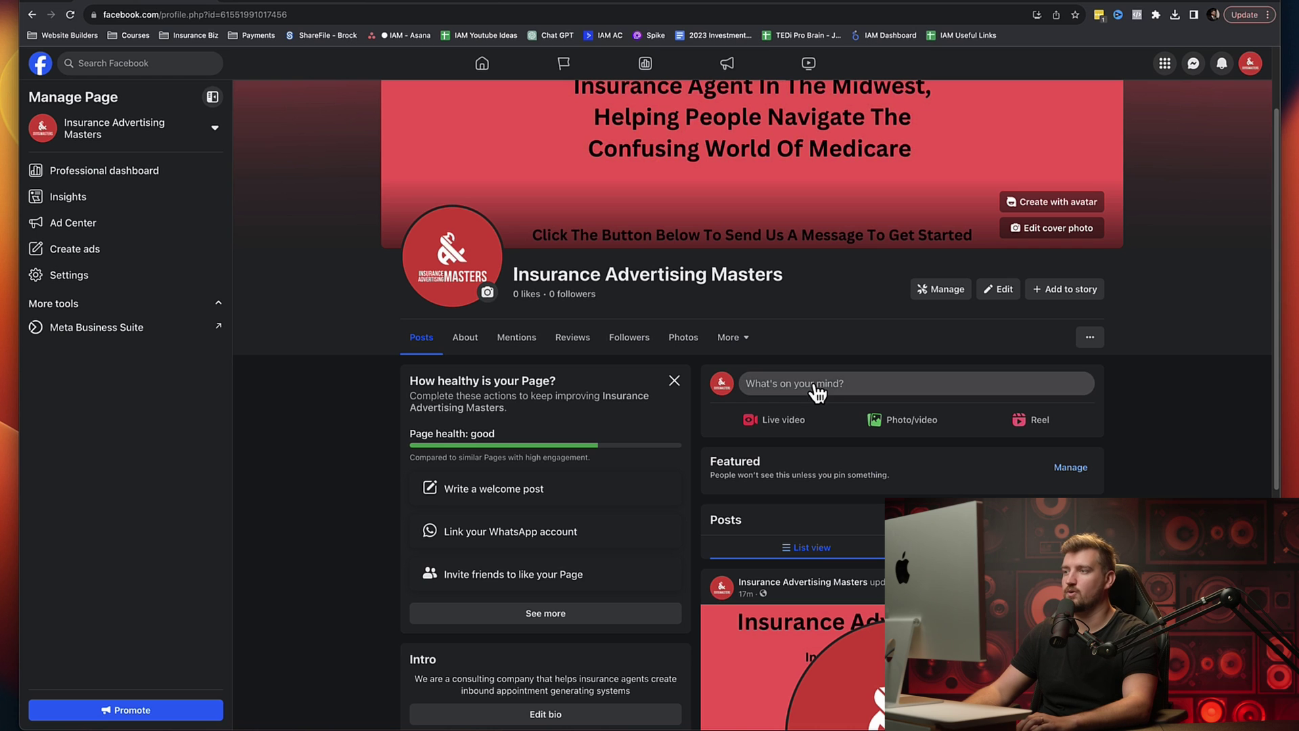
Step: In a new ChatGPT chat, type 'Write me a facebook post for the difference between medicare supplement and medicare advantage at a middle school level'
click(290, 2)
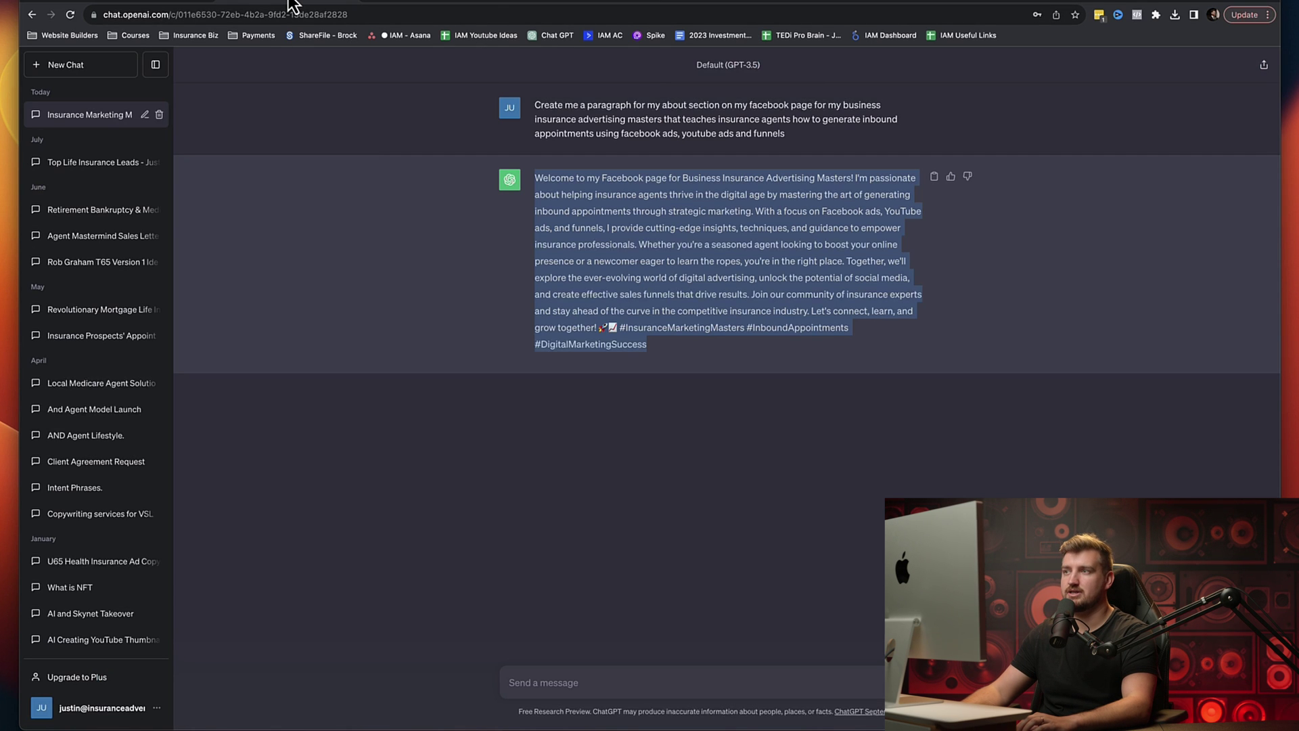
click(71, 69)
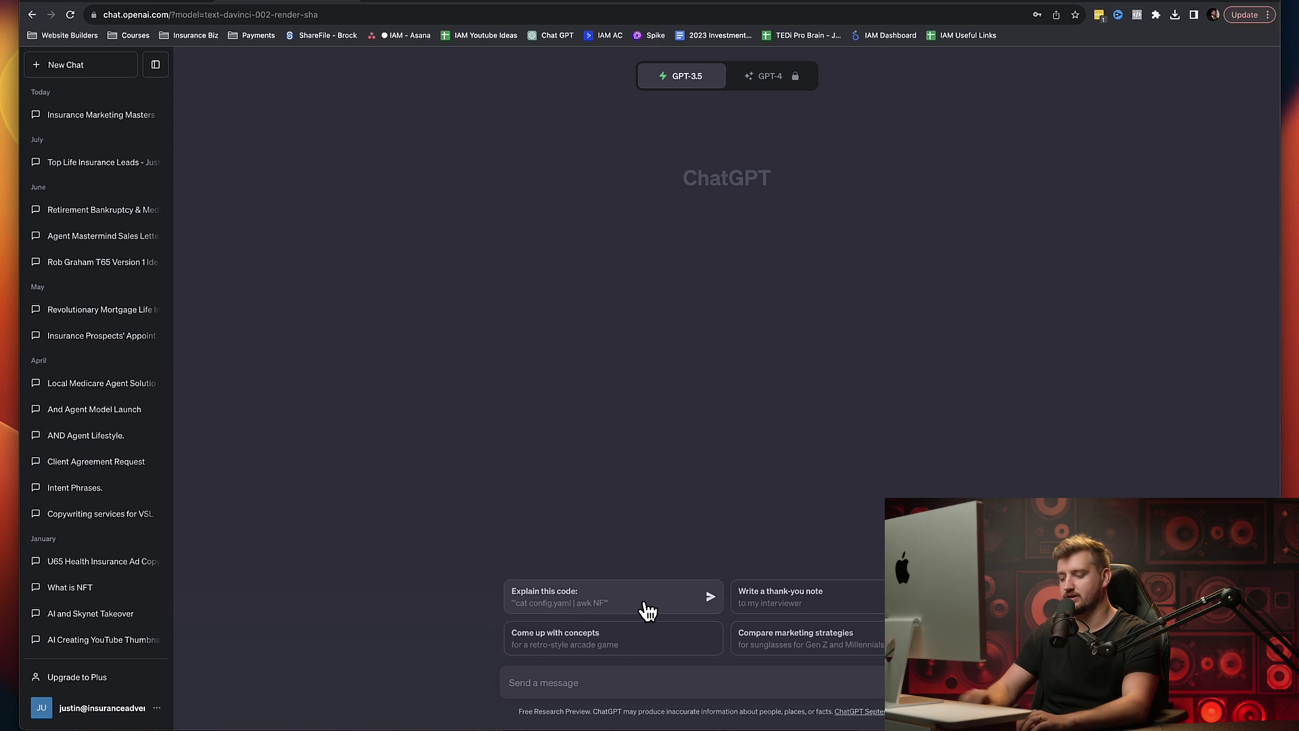
text(Write )
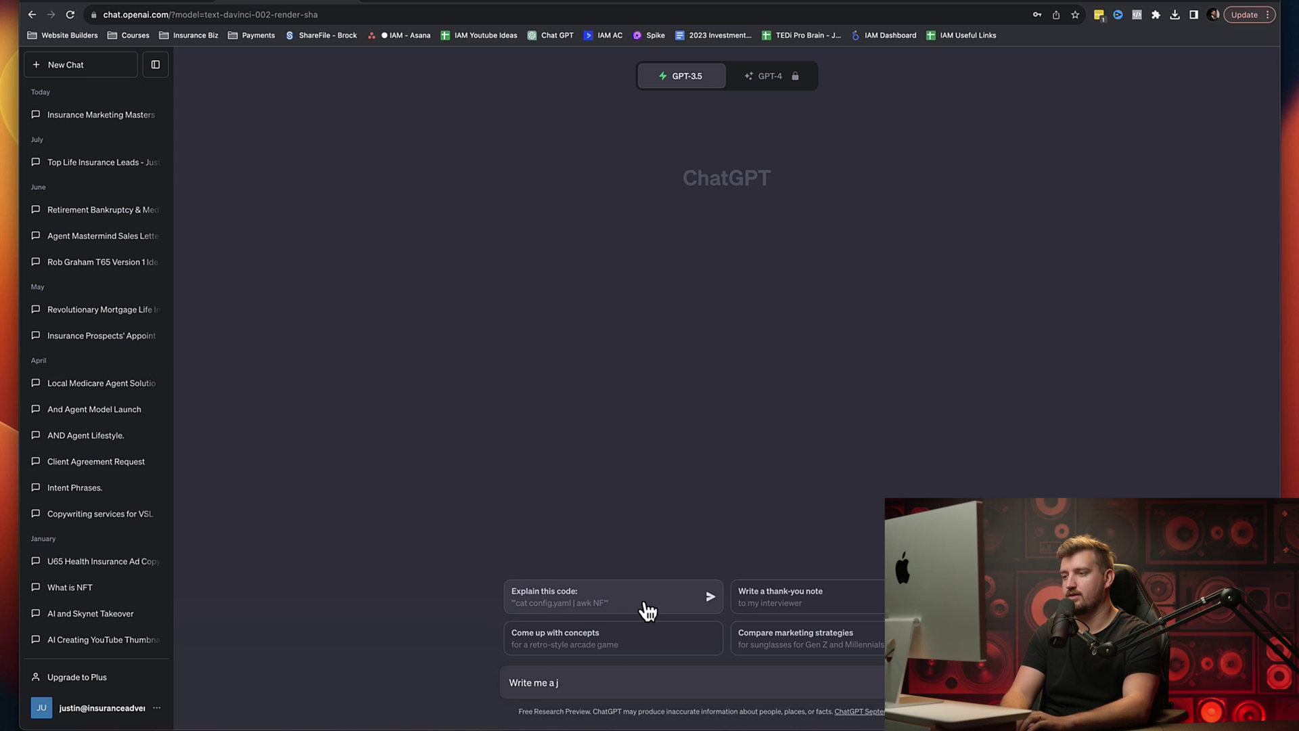
text(me a facebook post )
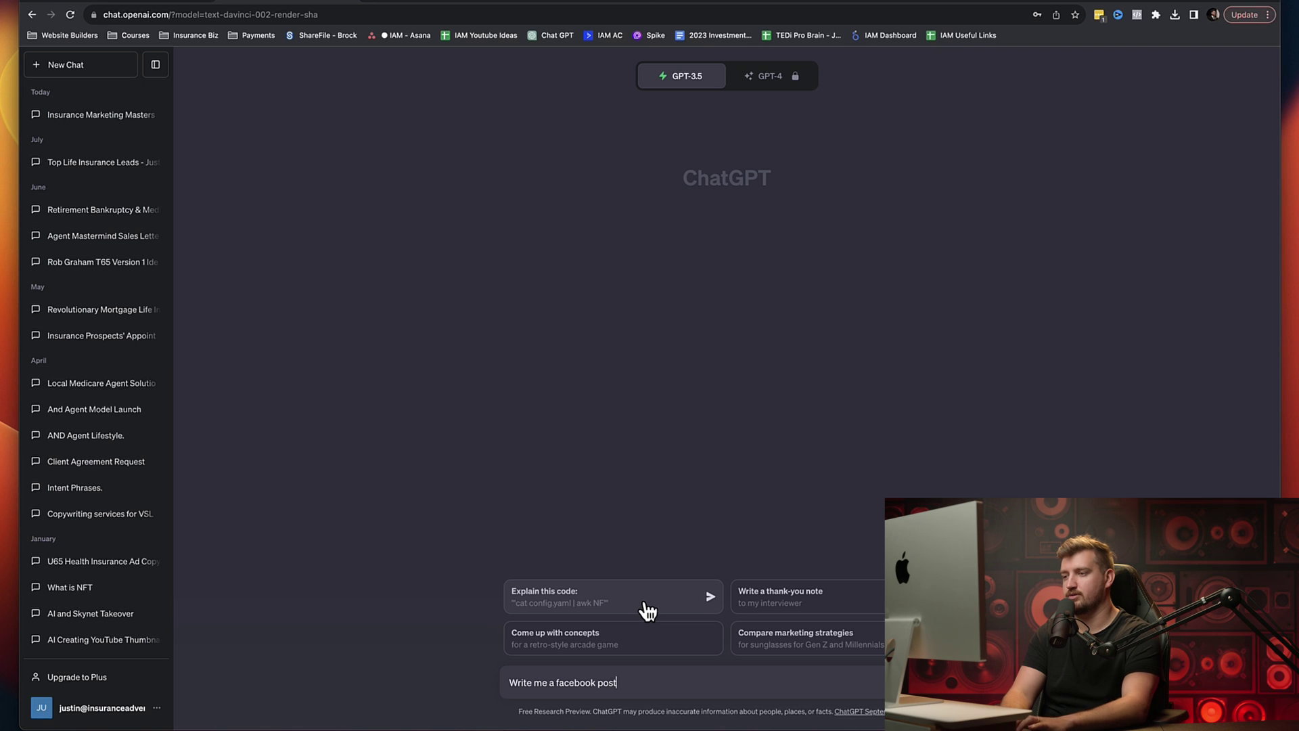
text(for)
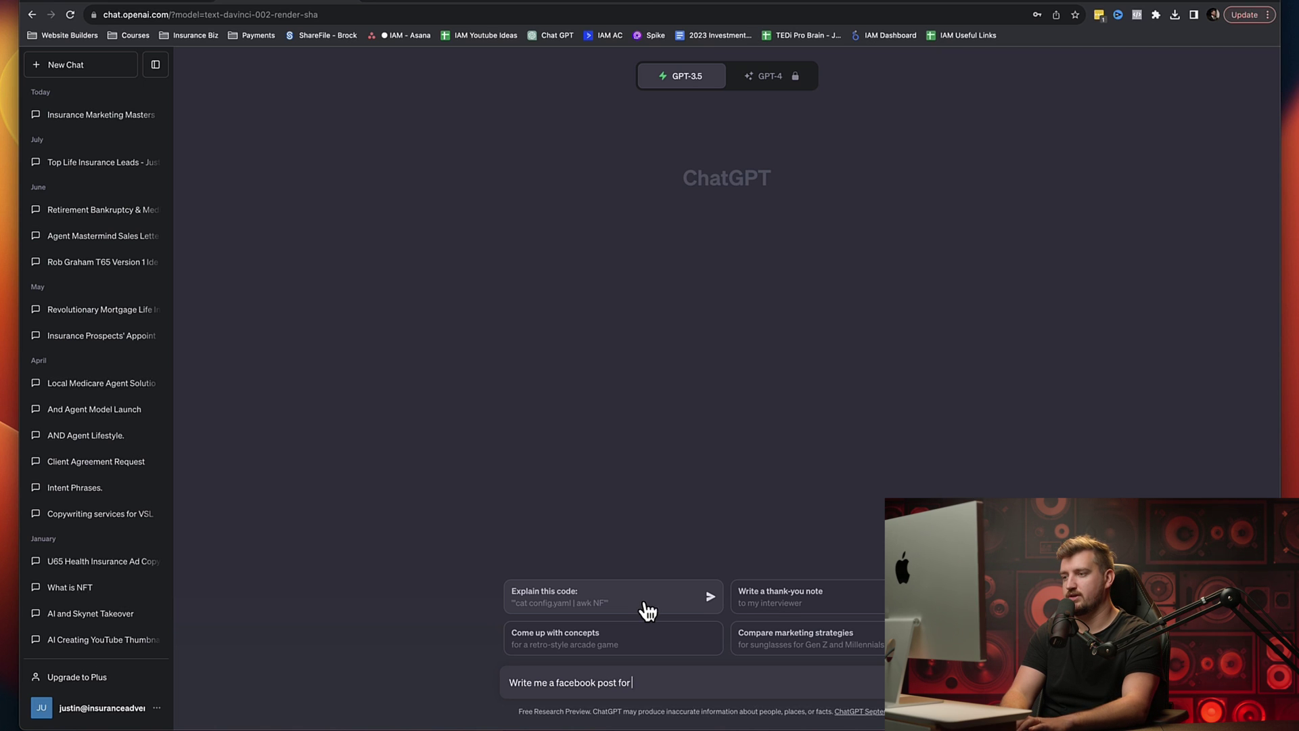
text( the difference betw)
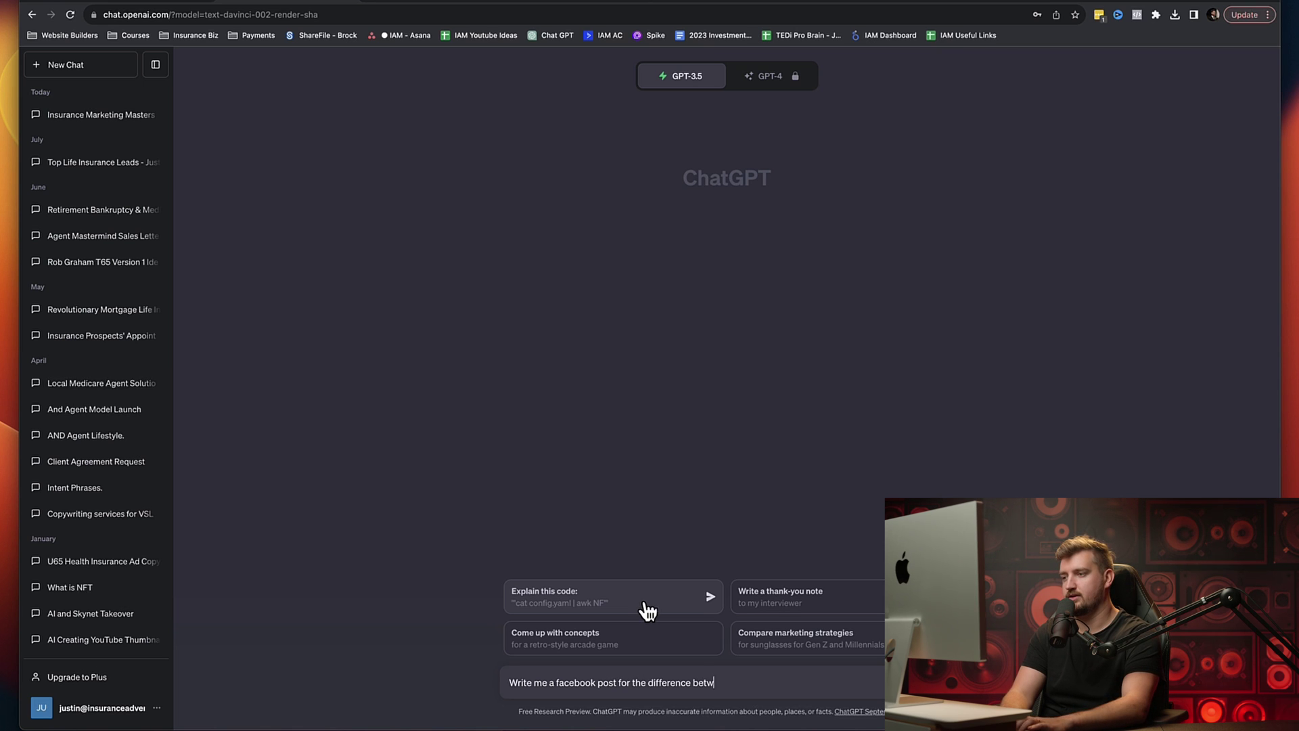
text(een medicare supplement and medicare an)
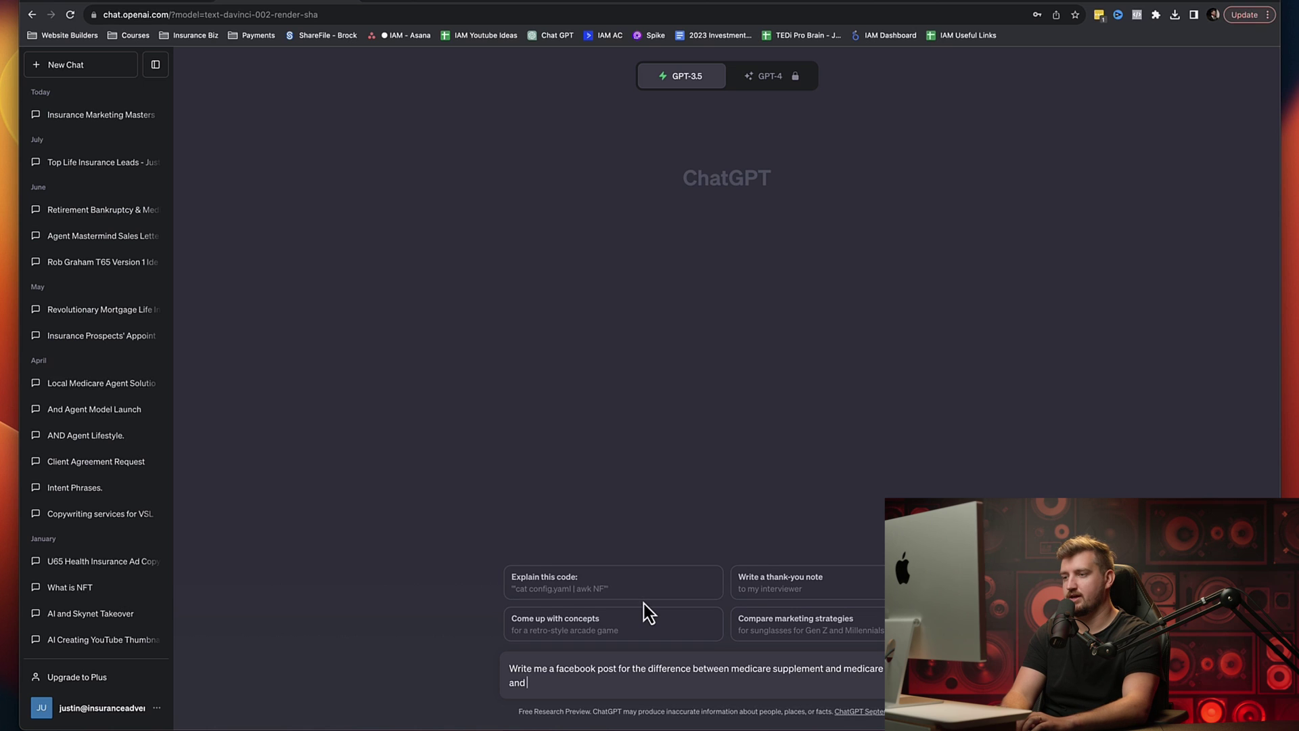
key(BackSpace)
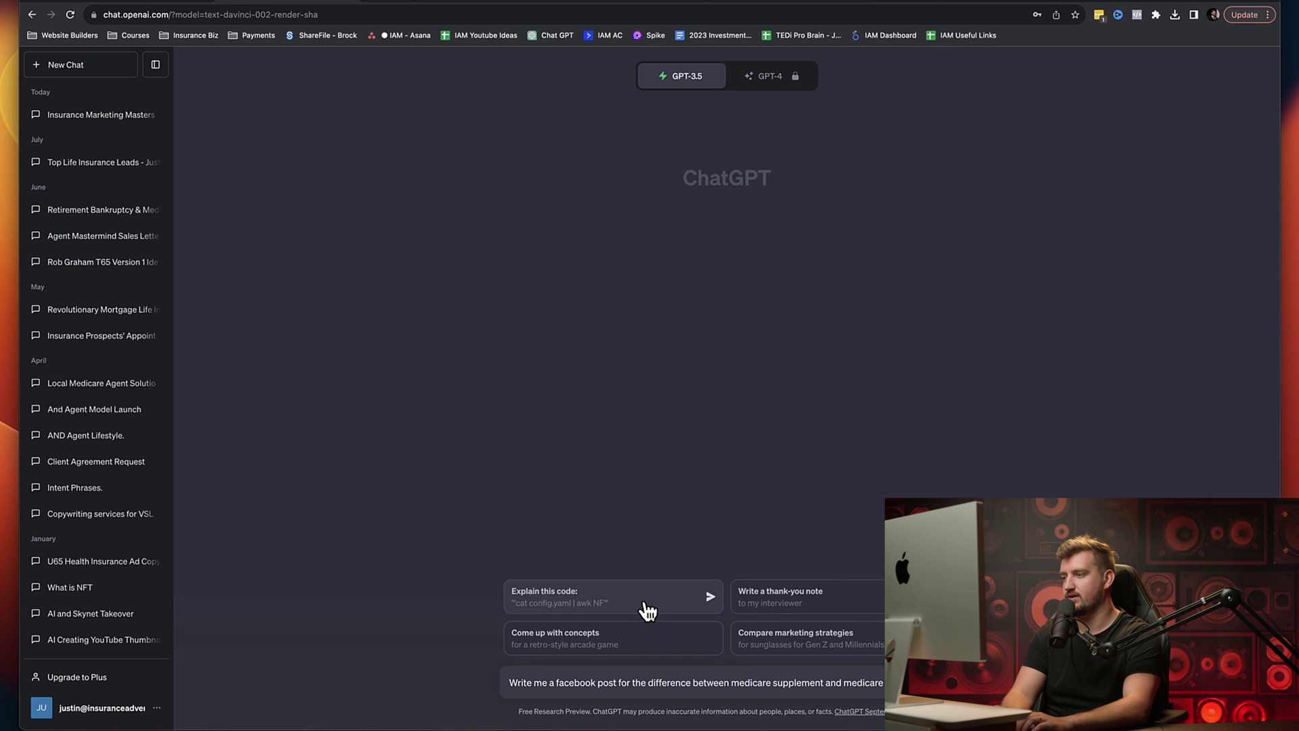
text(advantage at)
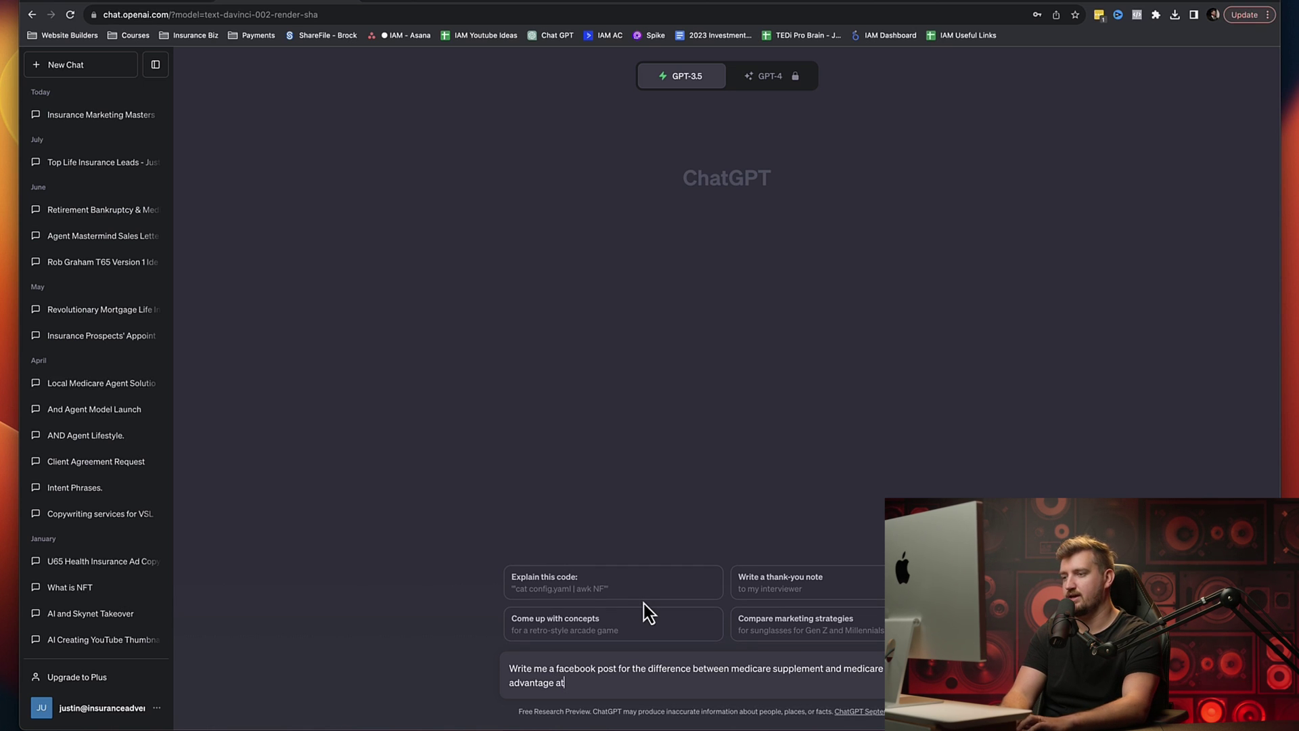
text( a middle sch)
text(ool le)
text(vel)
Step: Send the Medicare prompt and read ChatGPT's kid-friendly post comparing Medigap and Medicare Advantage
key(Return)
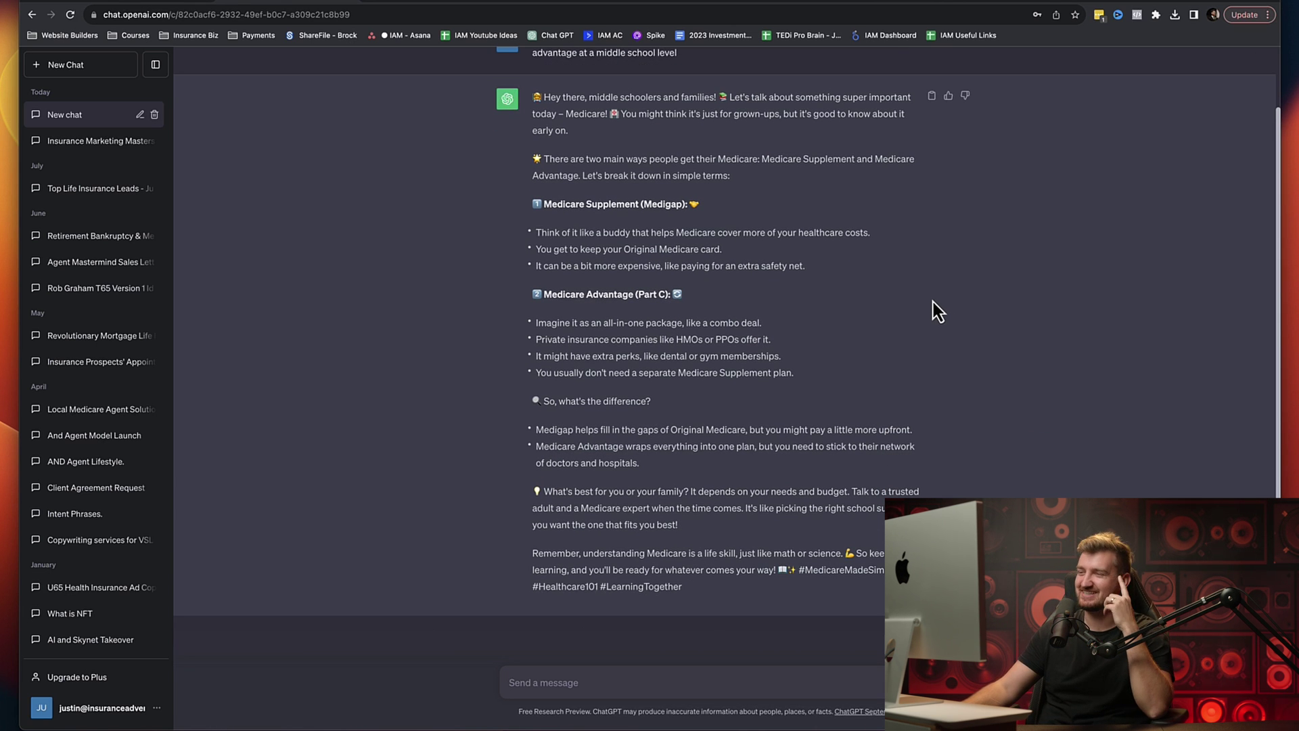
scroll(863, 334, up, 1)
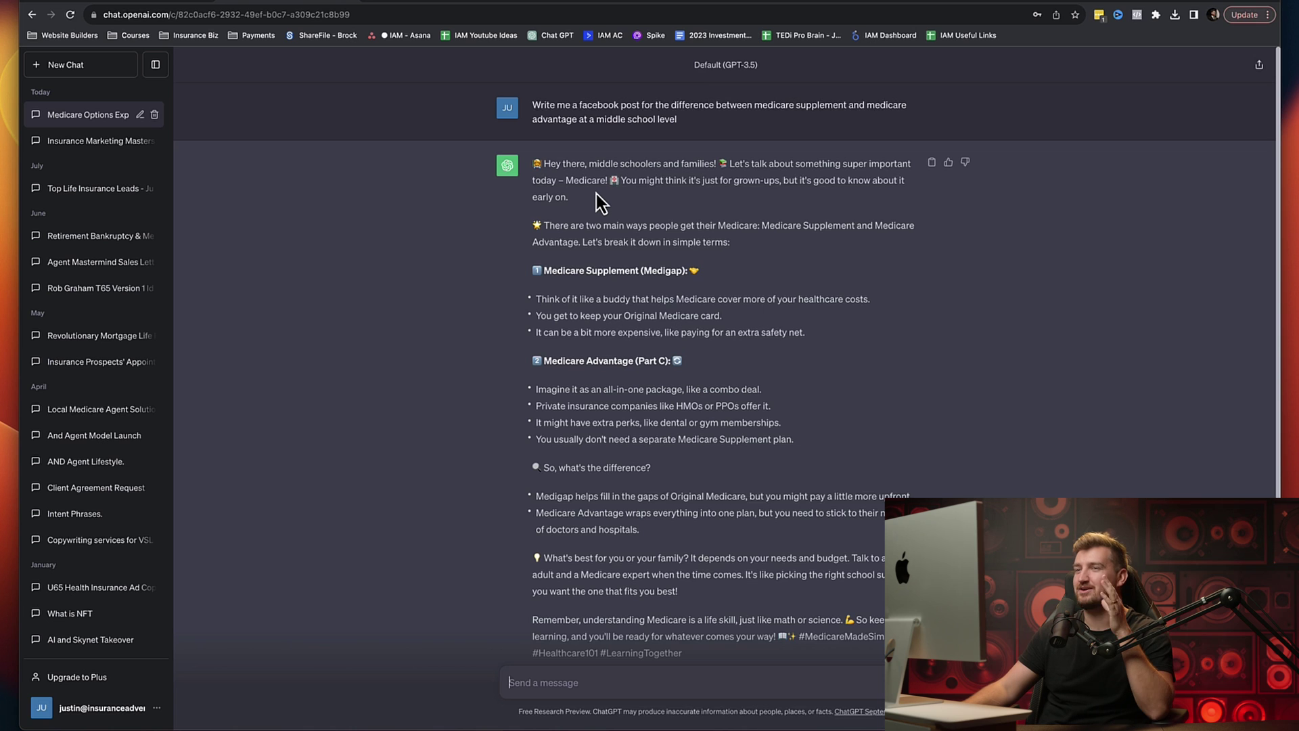
scroll(701, 401, down, 2)
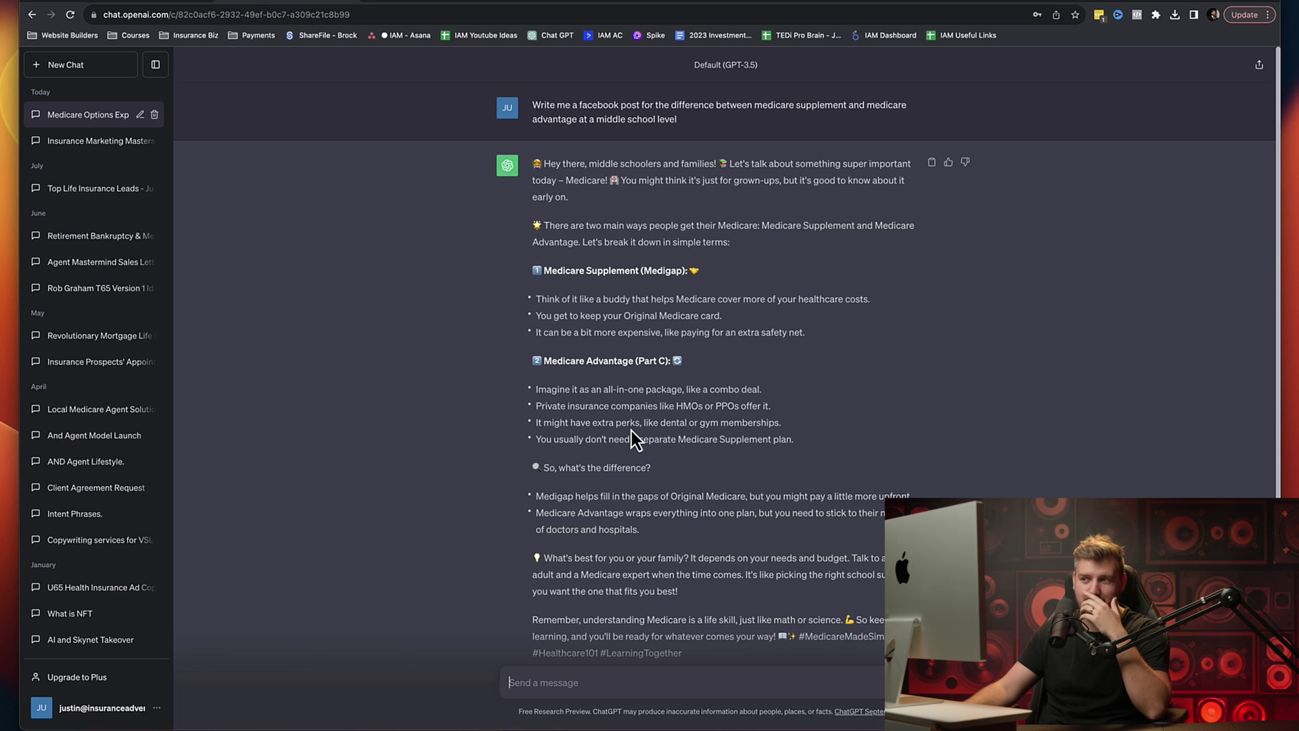
scroll(720, 539, down, 2)
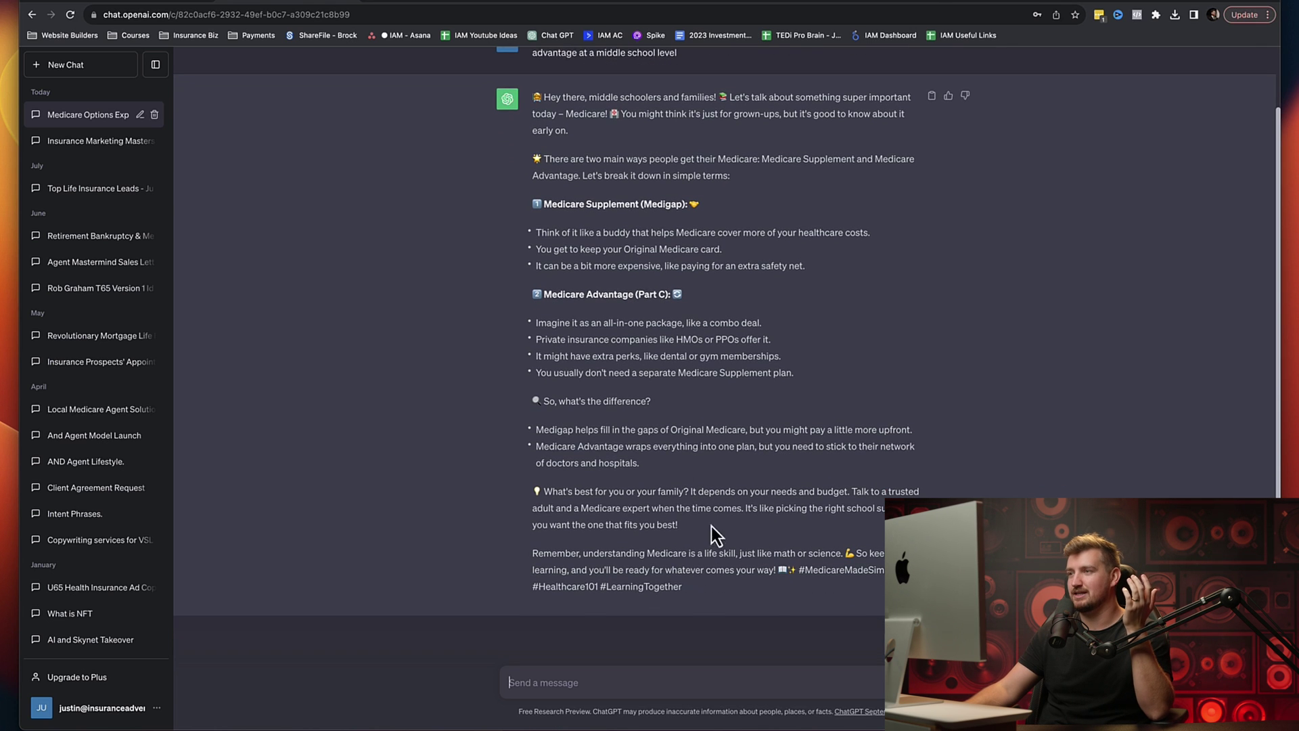
scroll(570, 285, up, 2)
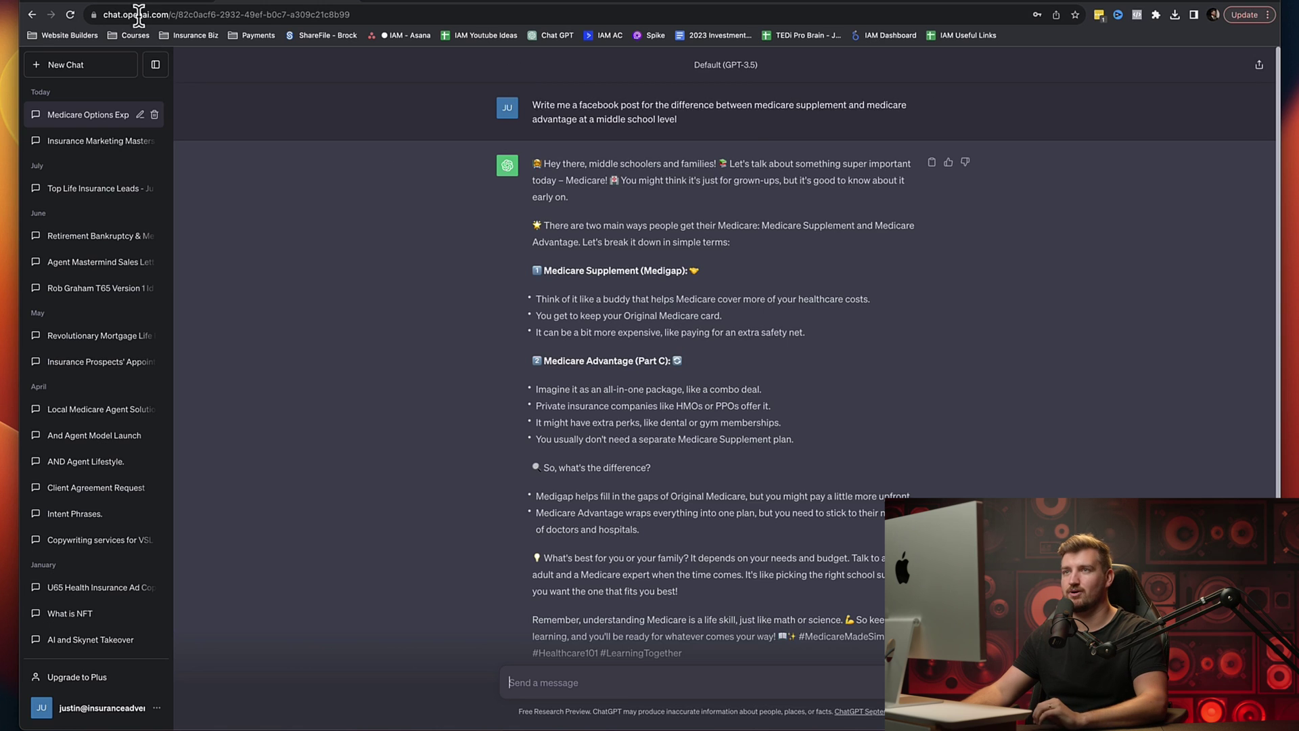
click(135, 3)
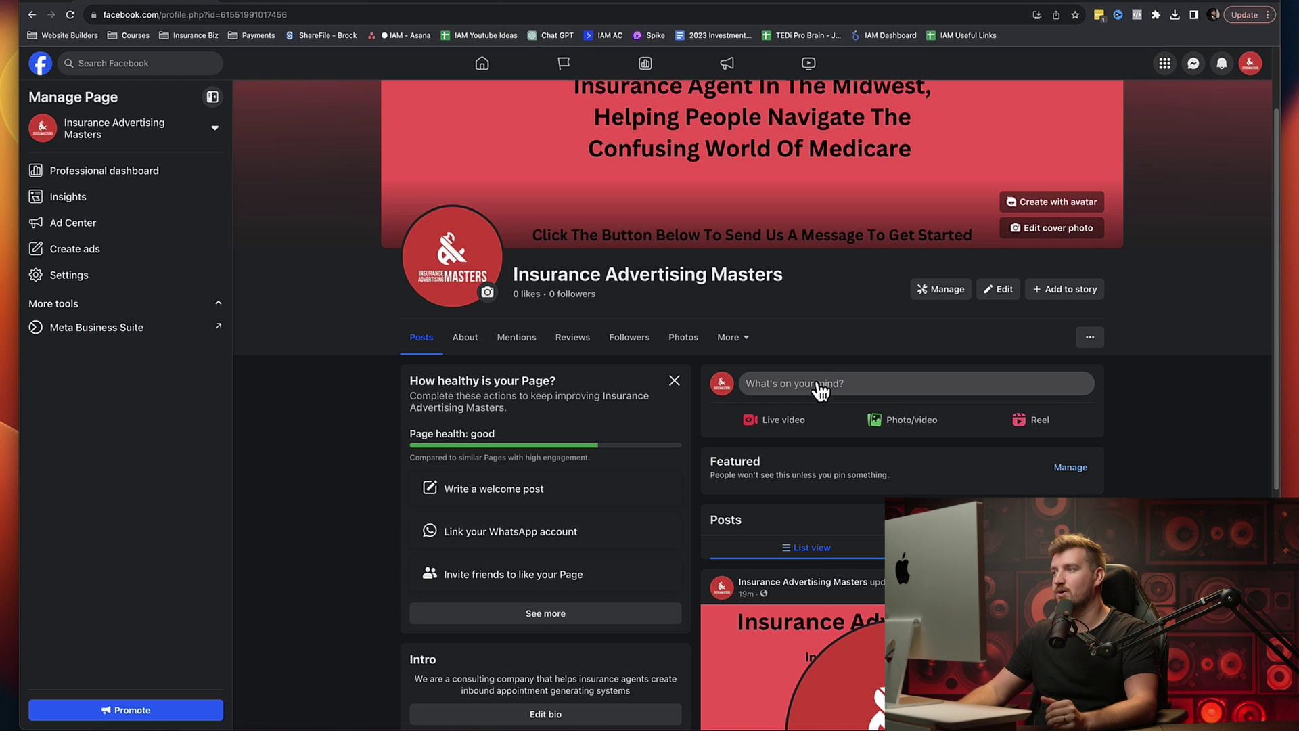
Step: Open and close the Edit Page settings, then show the Page's '...' extra actions menu
click(1001, 289)
click(832, 98)
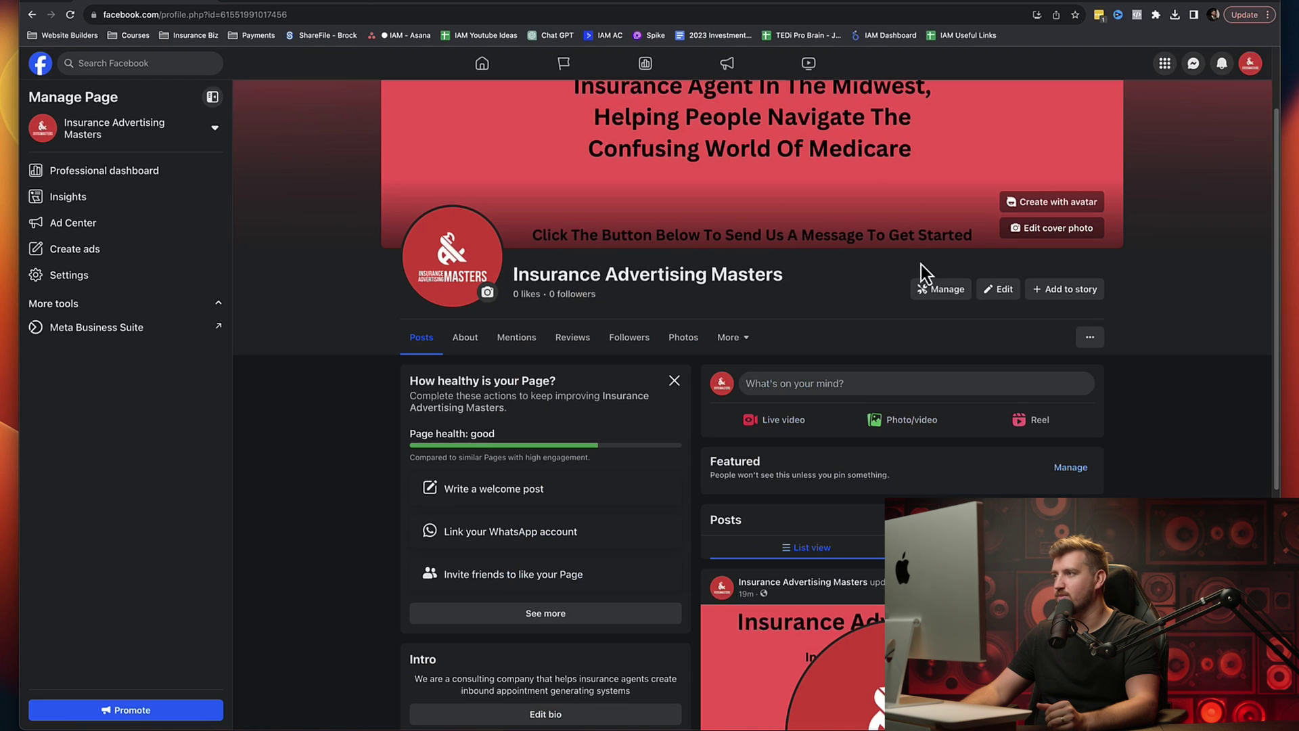
click(1089, 337)
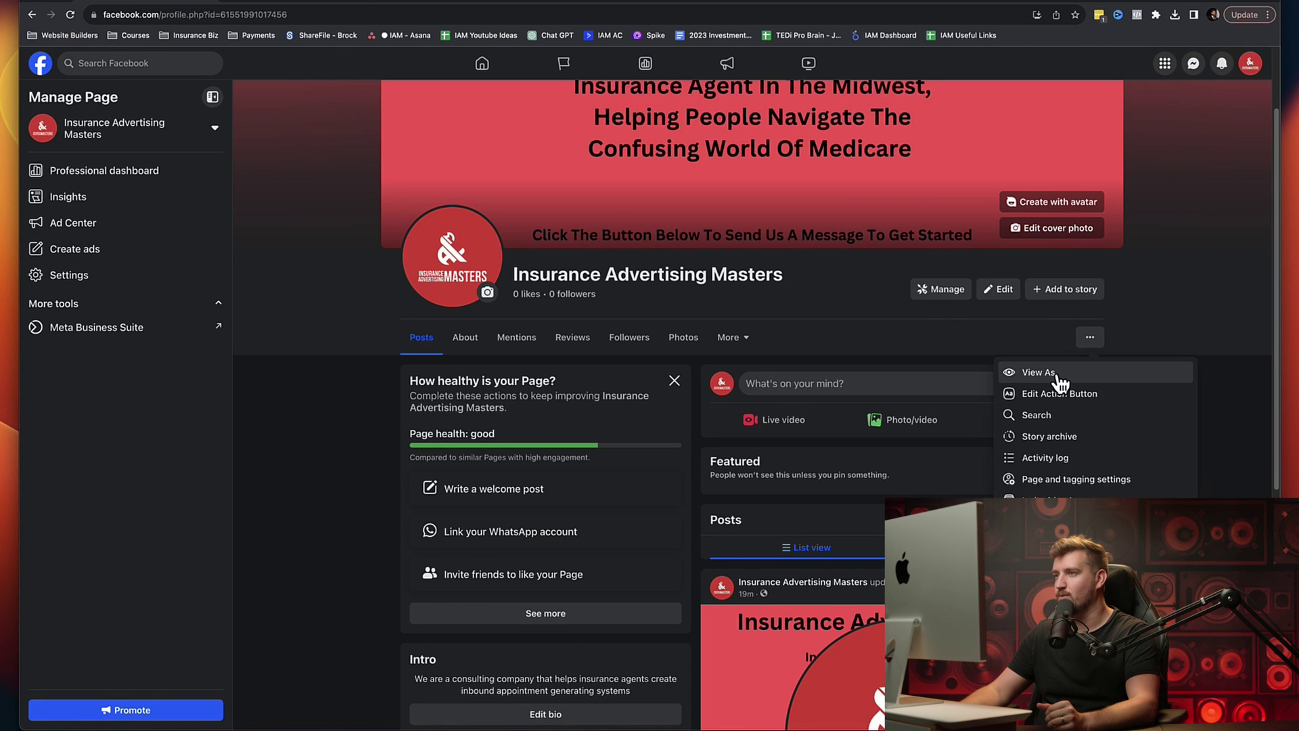
Step: Preview Insurance Advertising Masters in View As, check the More sections, then exit View As
click(1059, 371)
scroll(1127, 413, up, 2)
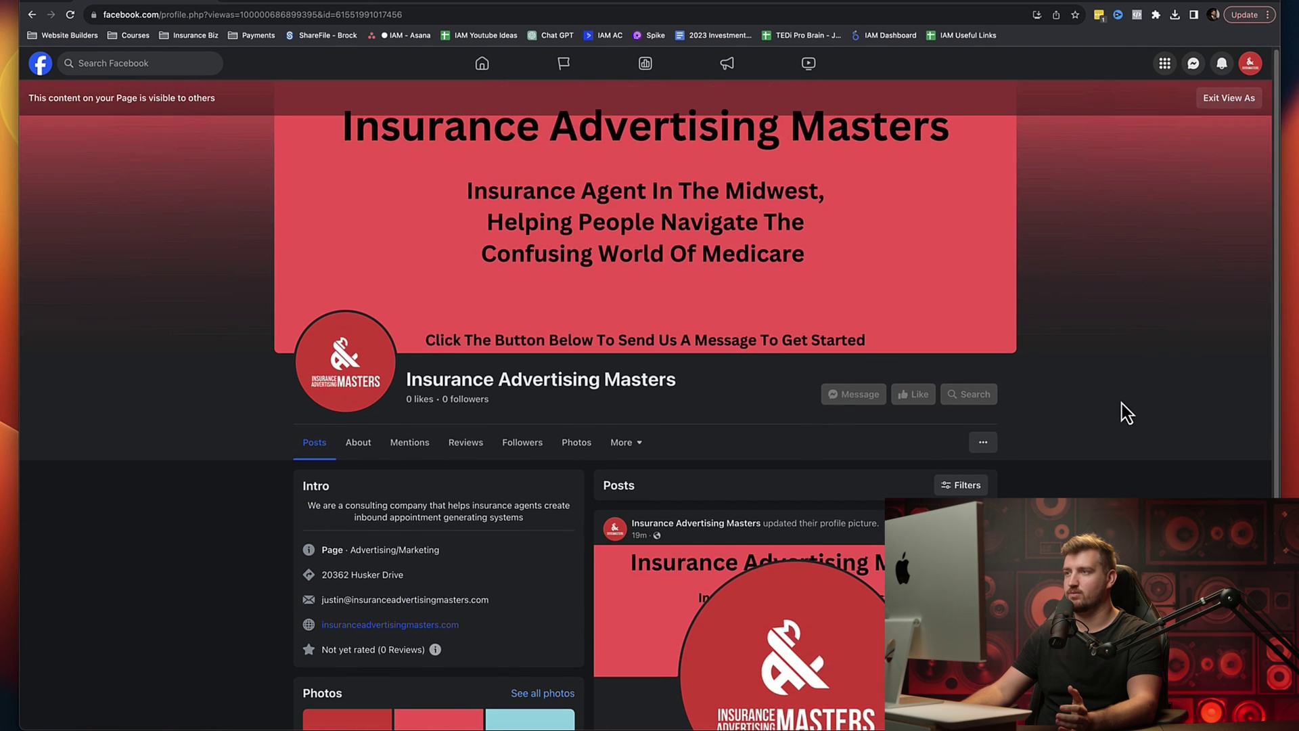
scroll(1123, 412, down, 2)
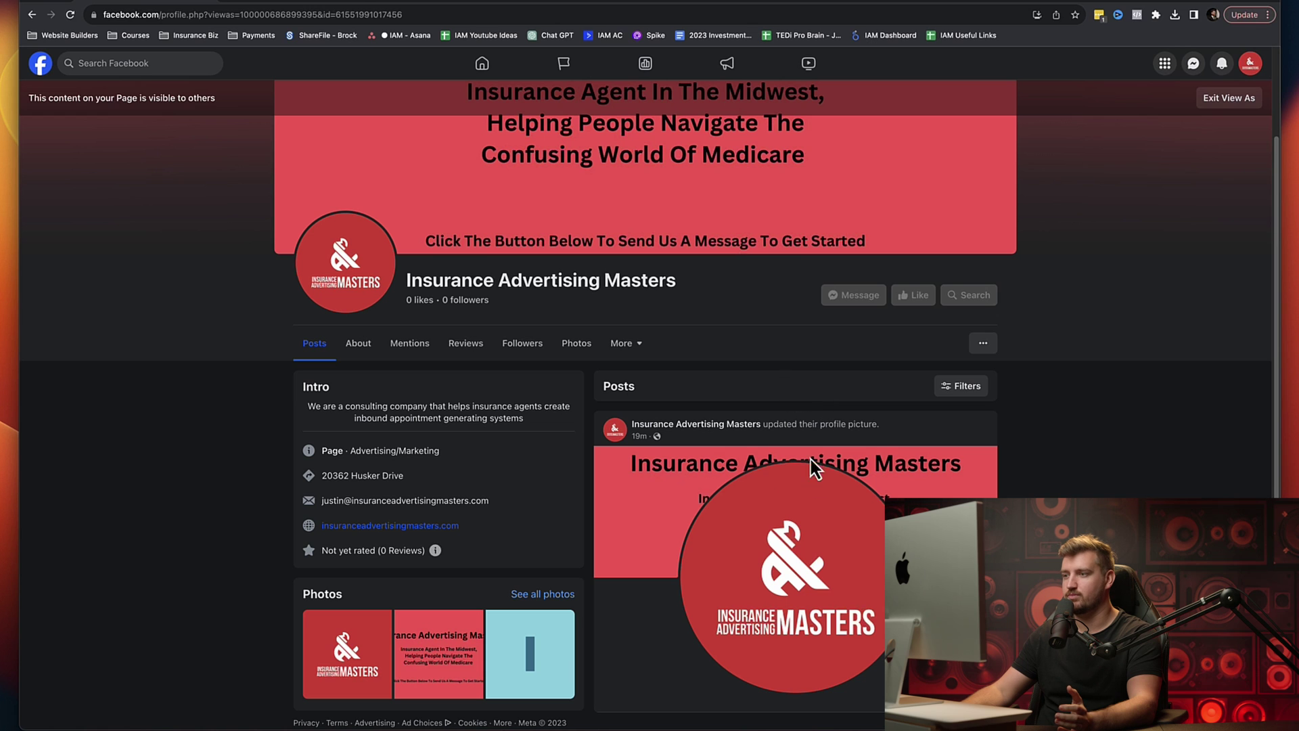
scroll(789, 492, up, 2)
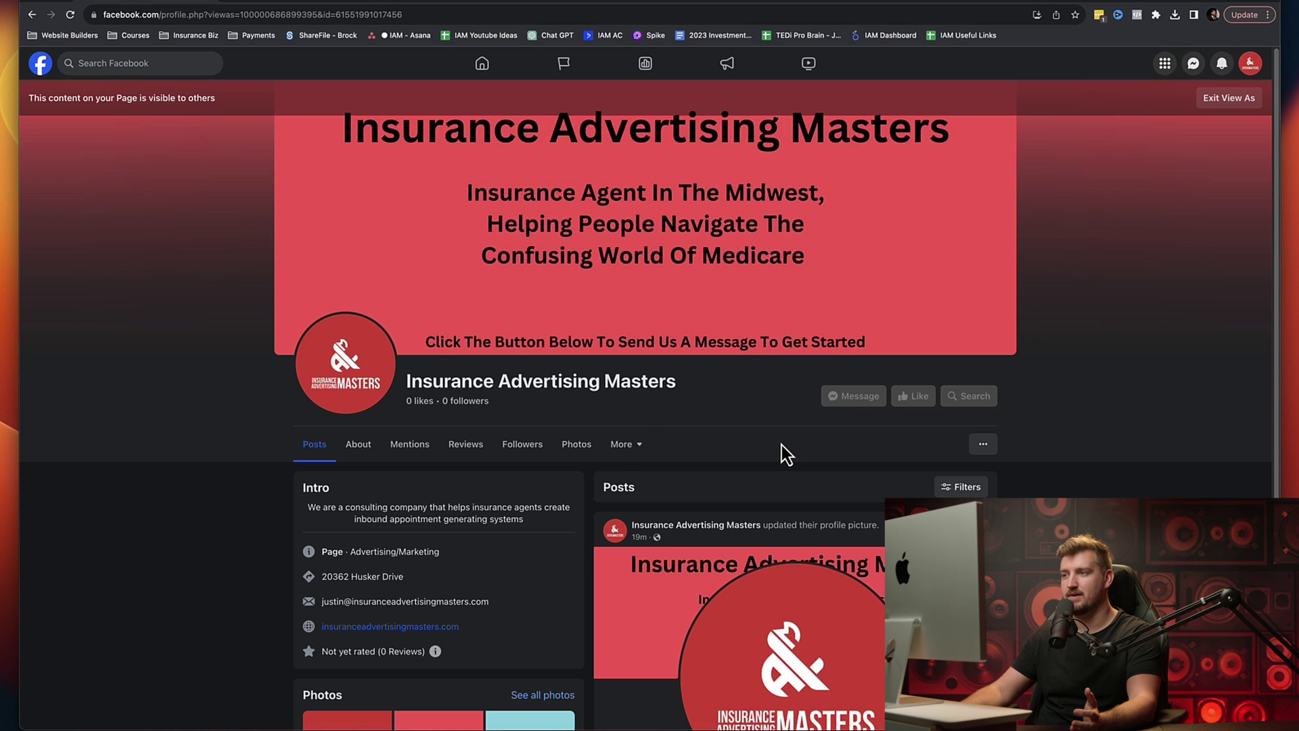
click(624, 447)
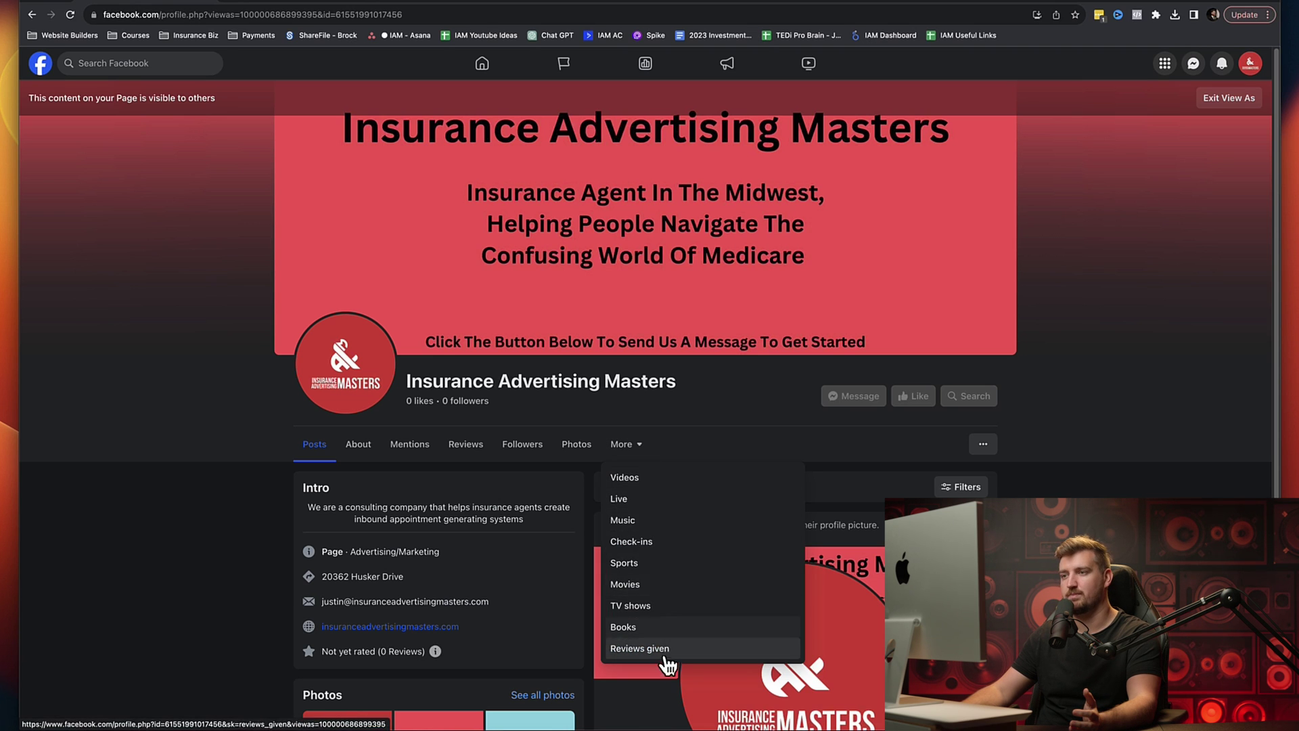
click(244, 475)
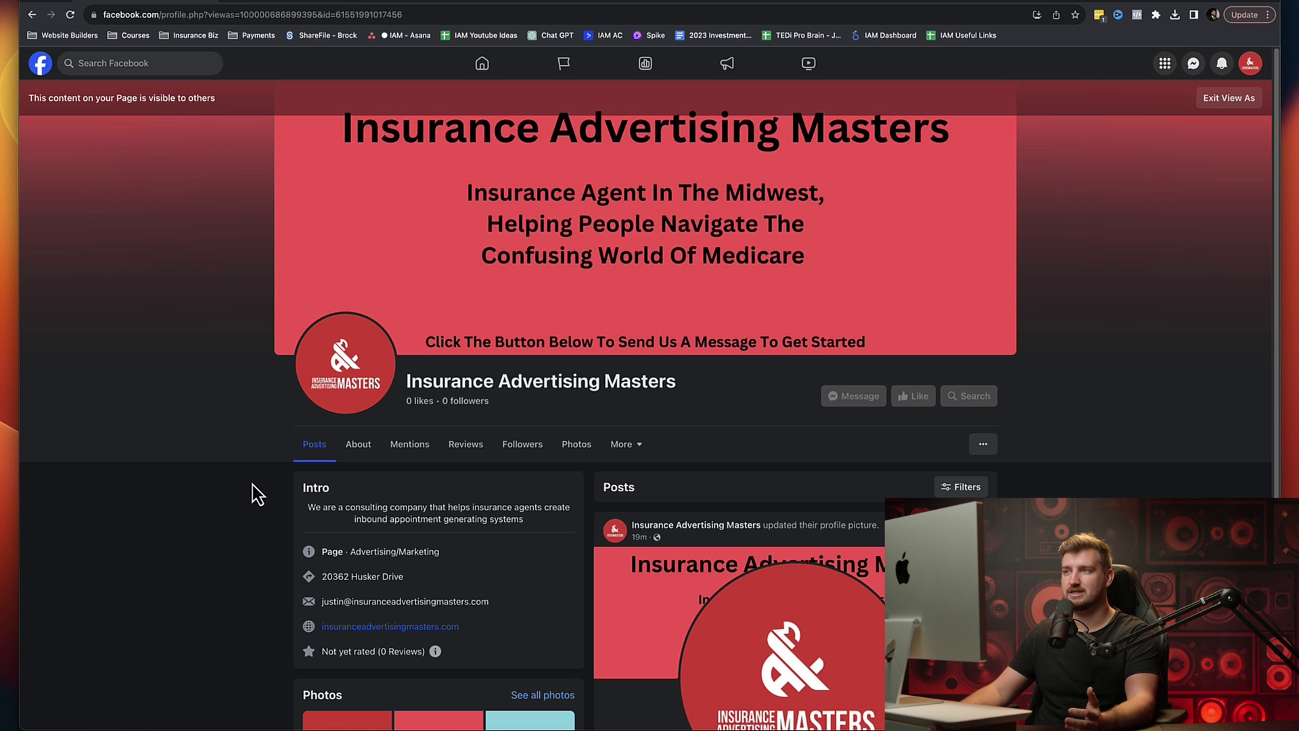
click(1230, 98)
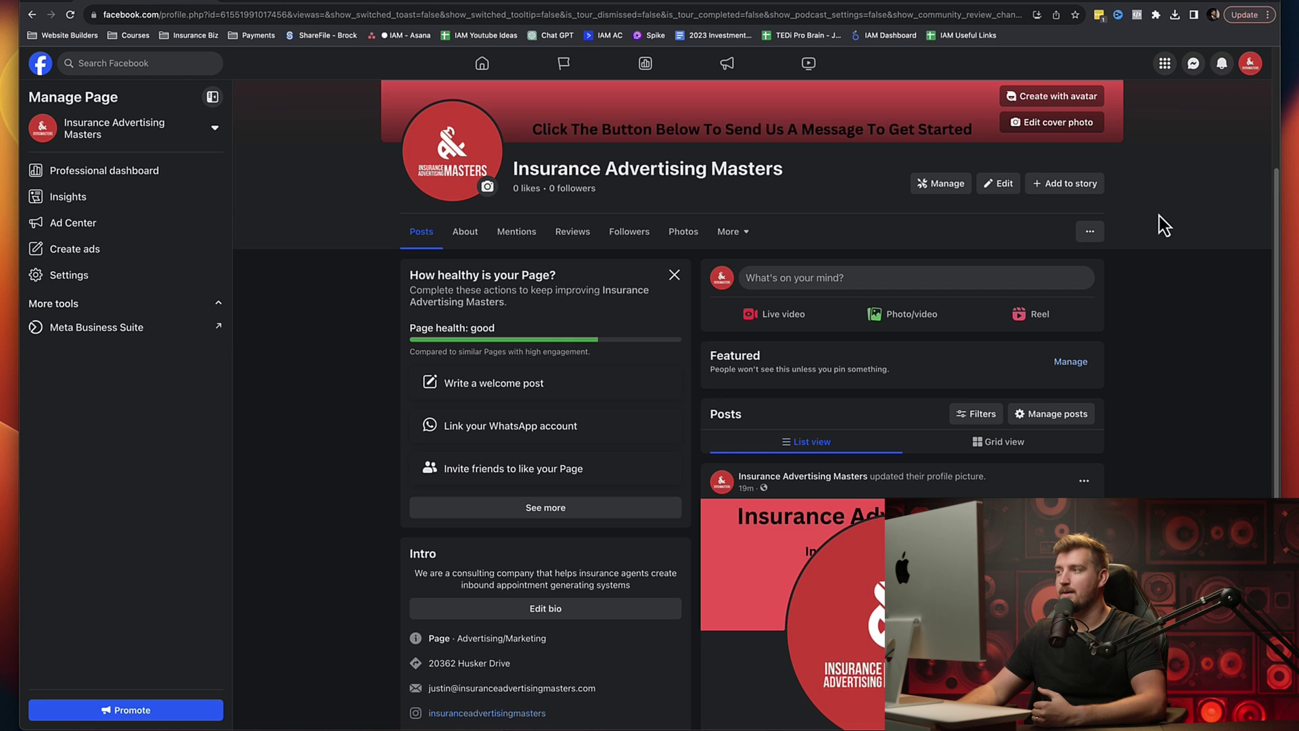
scroll(1120, 364, up, 3)
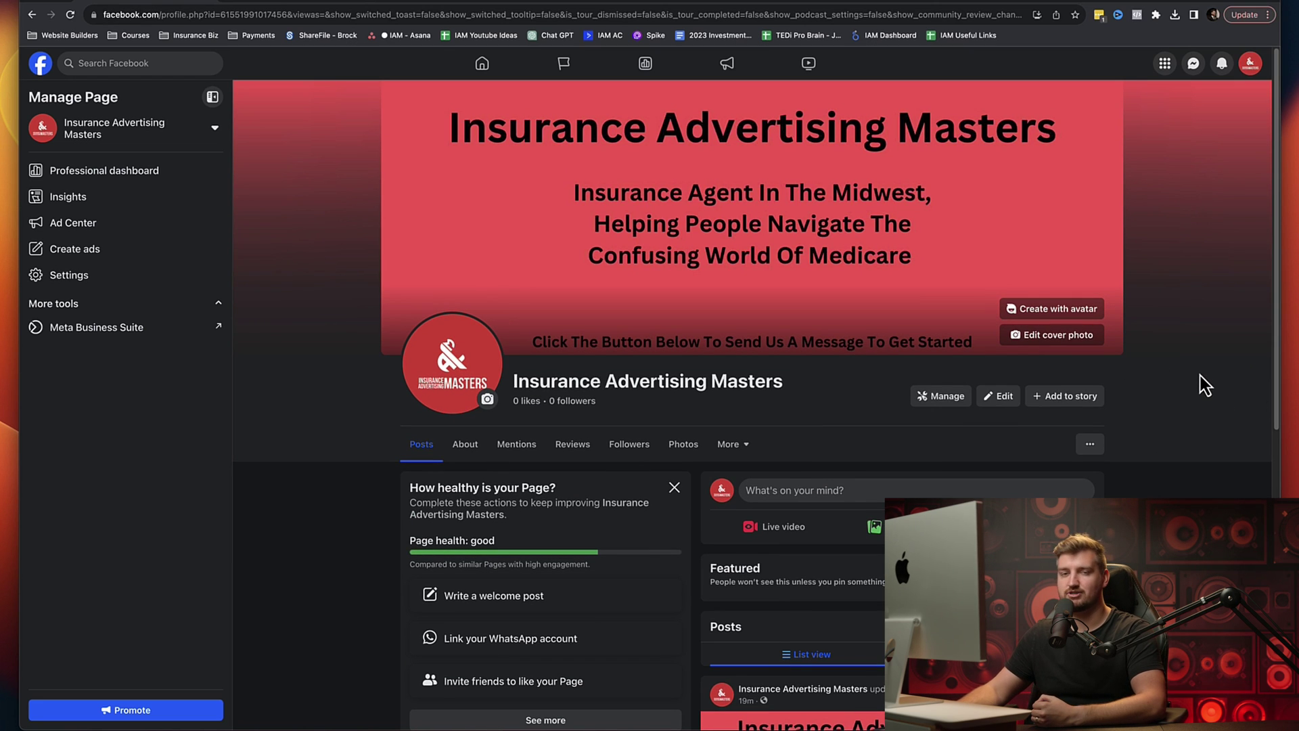